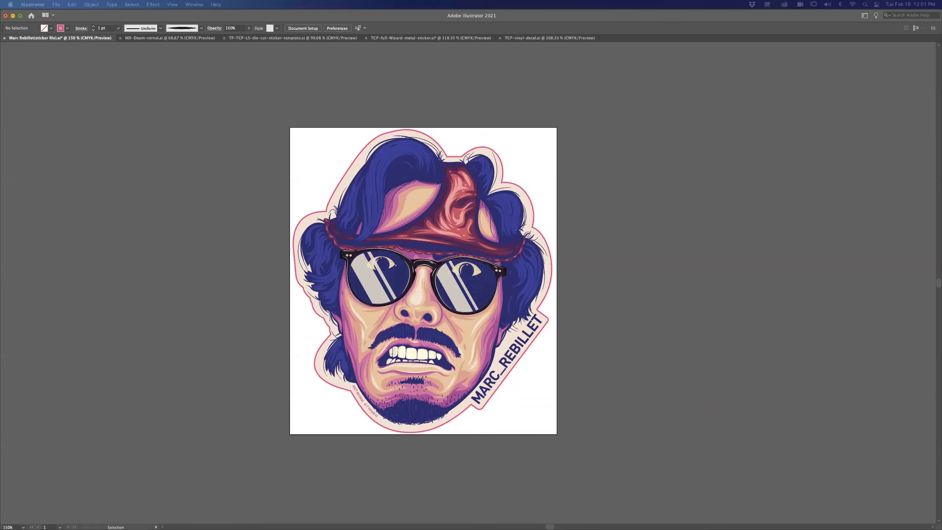
# Show the hidden panels and look over the full sticker artwork on its artboard.
pyautogui.press('Tab')
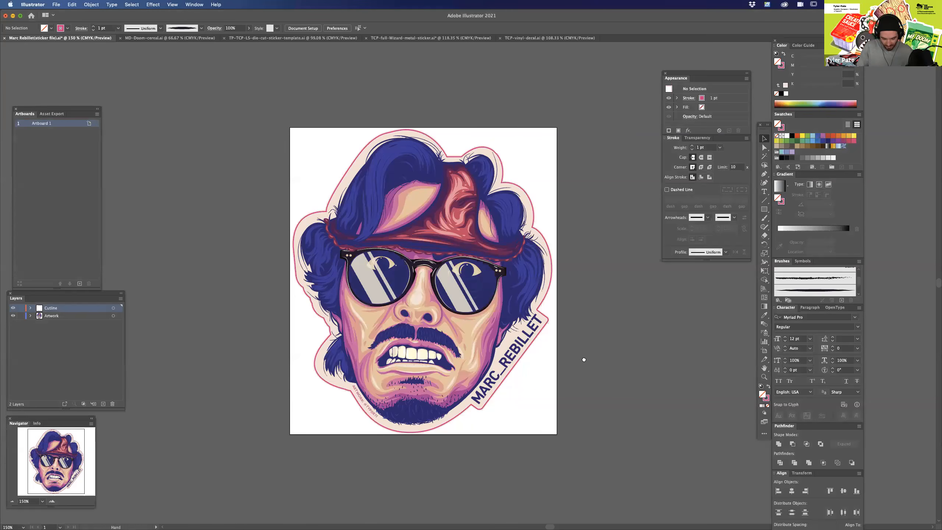
pyautogui.scroll(3, 582, 360)
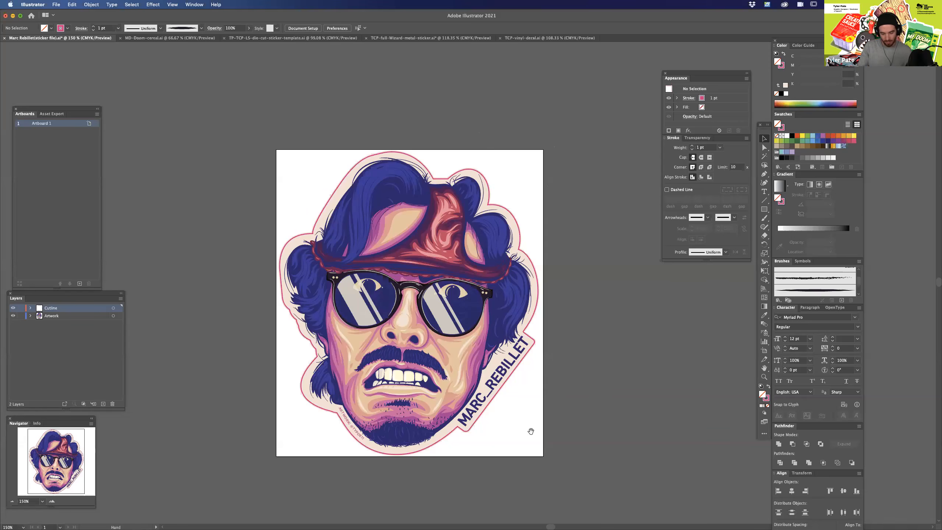
pyautogui.scroll(-2, 549, 399)
pyautogui.hscroll(-4, 549, 400)
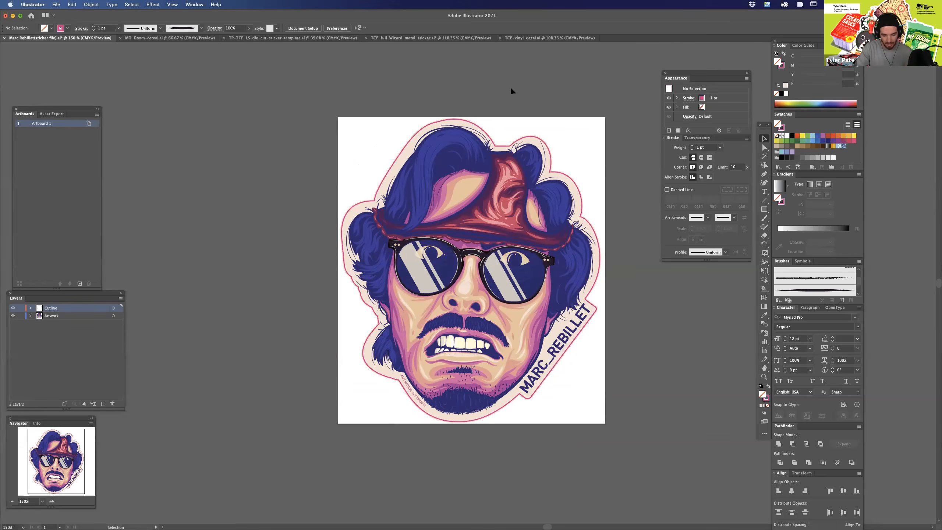
pyautogui.press('a')
pyautogui.press('super+equal')
pyautogui.press('super+equal')
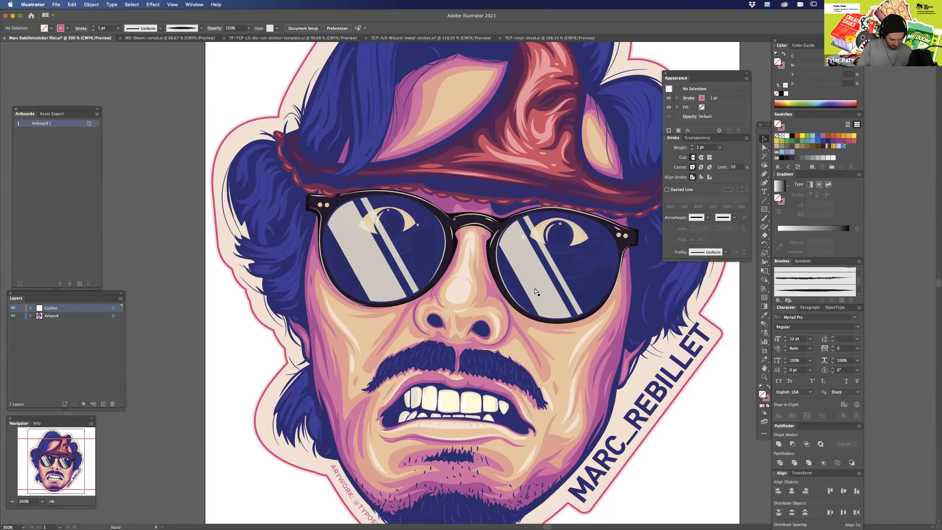
pyautogui.moveTo(597, 317); pyautogui.dragTo(539, 287)
pyautogui.press('super+minus')
pyautogui.press('super+minus')
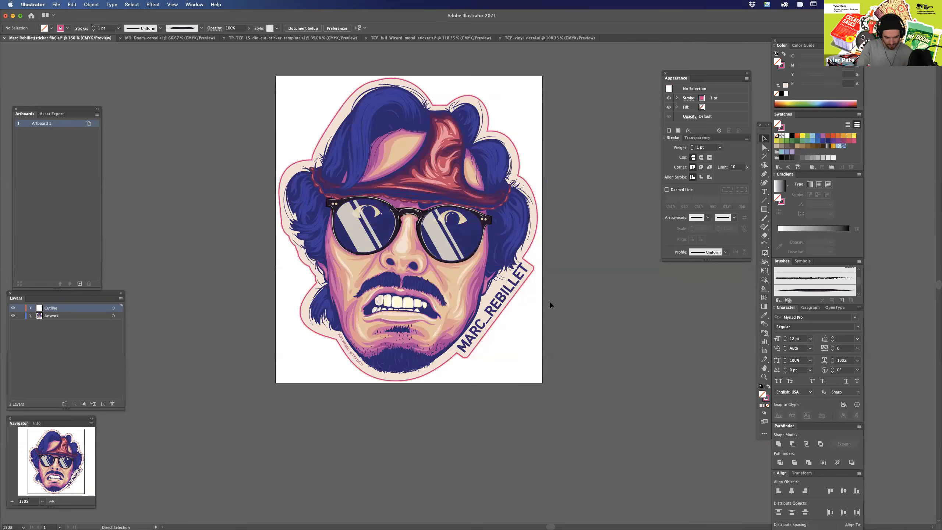
# Select all the sticker objects, clear the selection and check the cutline path around the artwork on its own.
pyautogui.press('super+a')
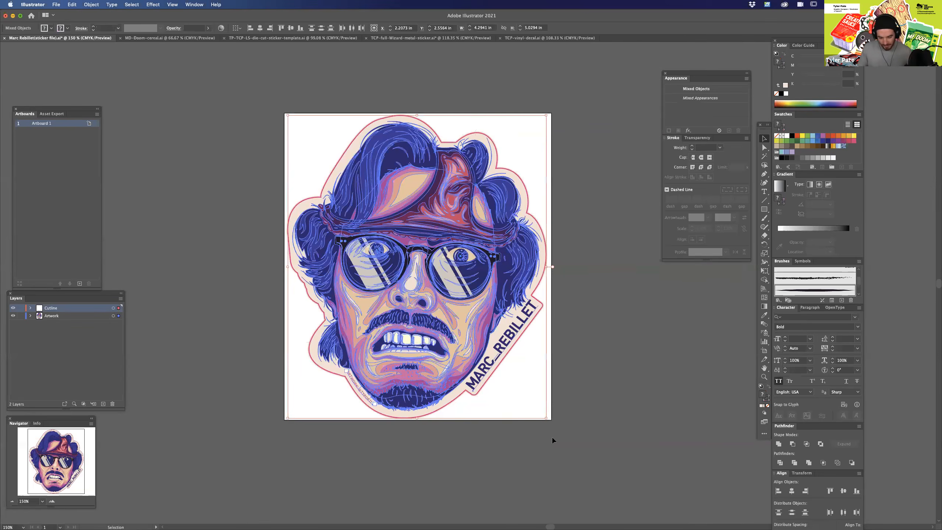
pyautogui.click(585, 415)
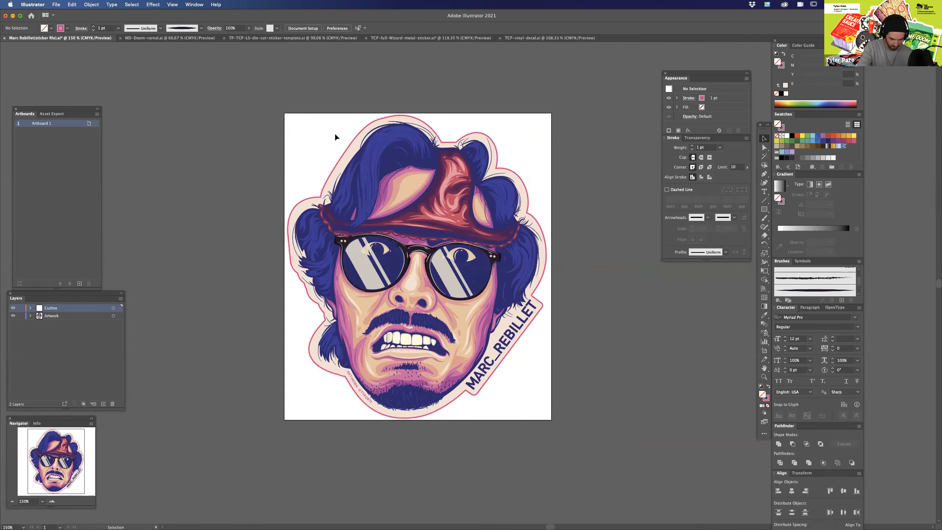
pyautogui.click(386, 119)
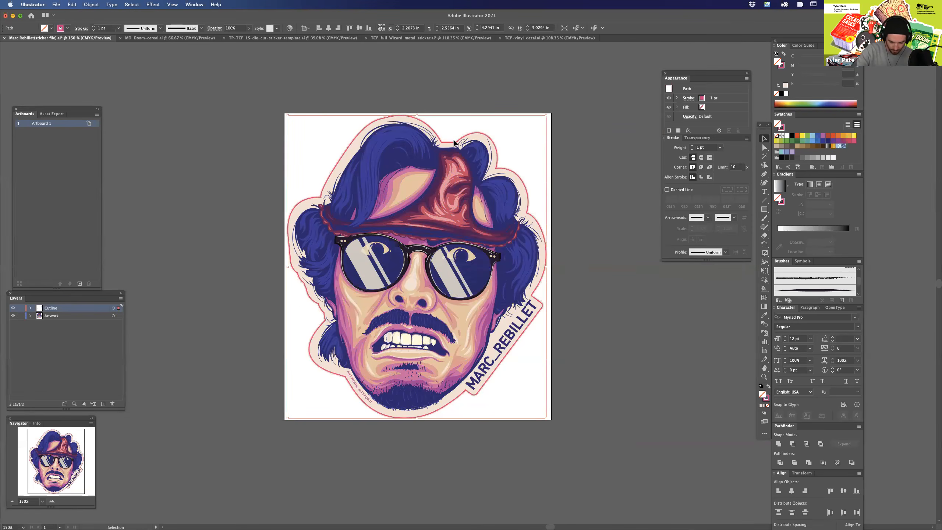
pyautogui.click(20, 308)
pyautogui.click(21, 308)
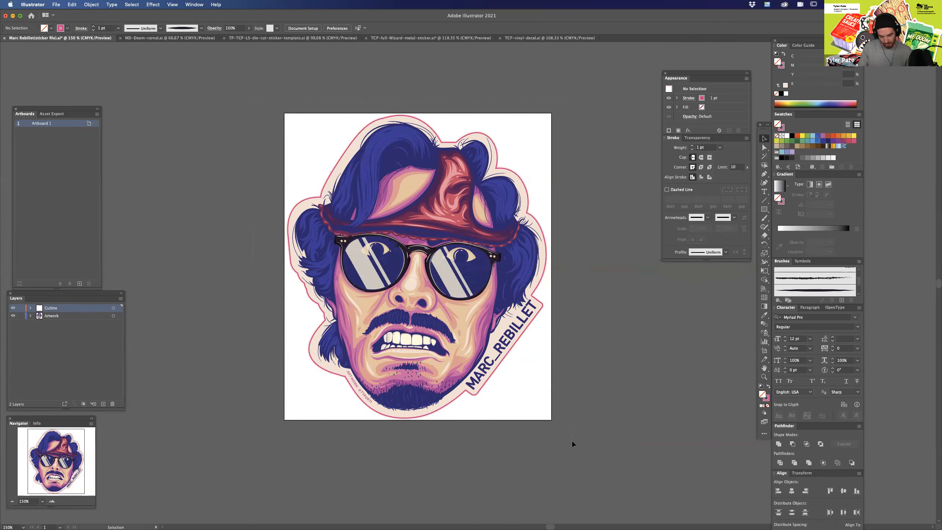
# Select every object on the artboard, examine the artwork's paths up close and clear the selection.
pyautogui.moveTo(570, 439); pyautogui.dragTo(517, 101)
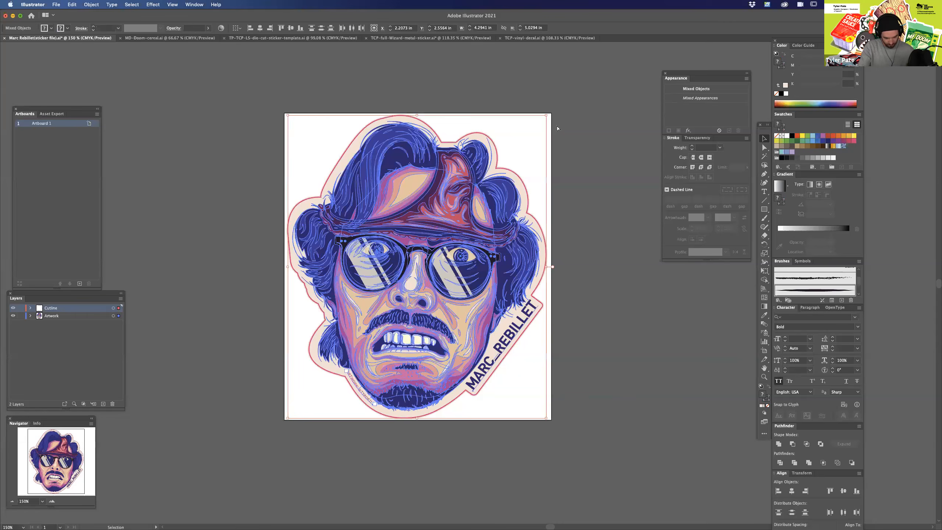
pyautogui.press('super+equal')
pyautogui.press('super+equal')
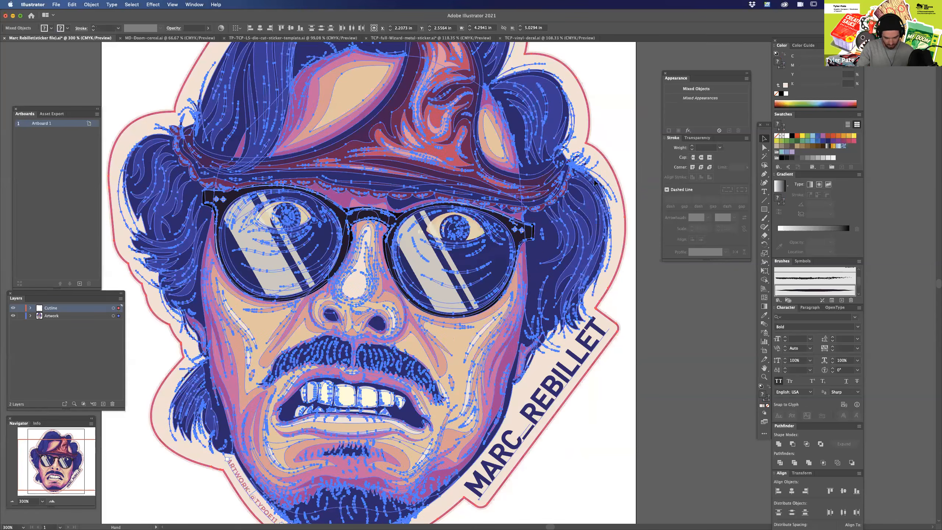
pyautogui.press('super+minus')
pyautogui.click(616, 136)
pyautogui.moveTo(403, 53); pyautogui.dragTo(399, 66)
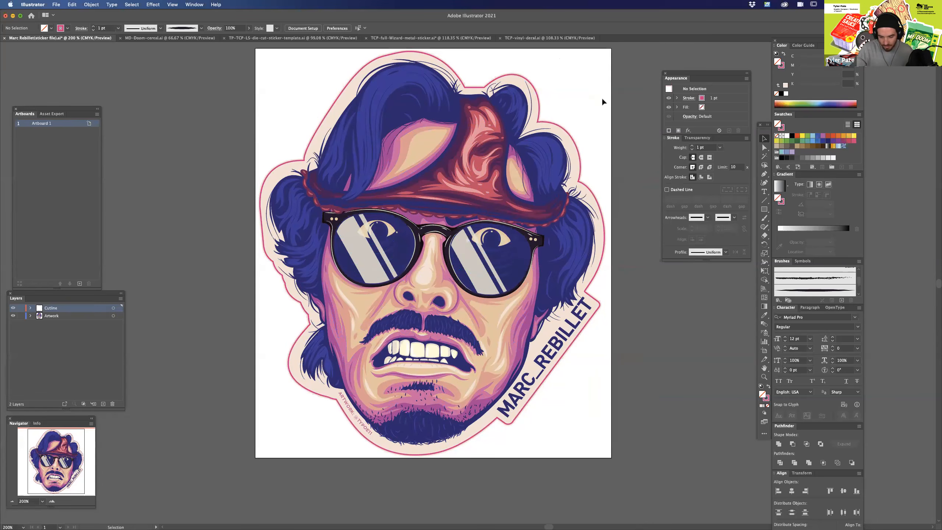
pyautogui.scroll(2, 608, 197)
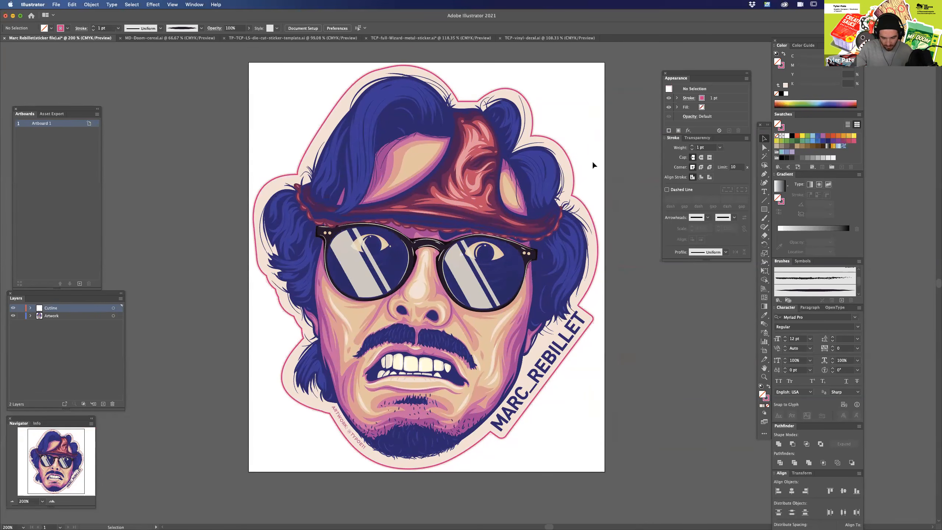
# Select the path on the Cutline layer and view it alone by temporarily hiding the Artwork layer.
pyautogui.click(61, 316)
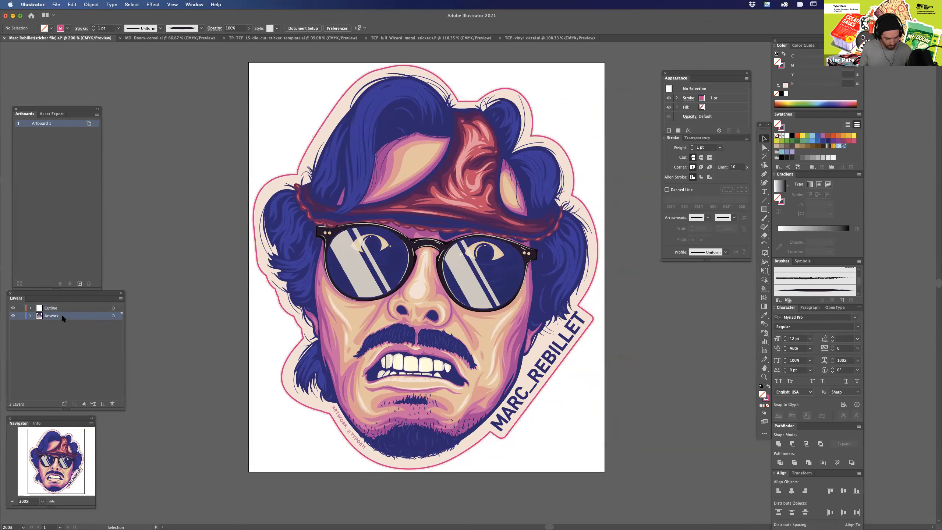
pyautogui.click(67, 309)
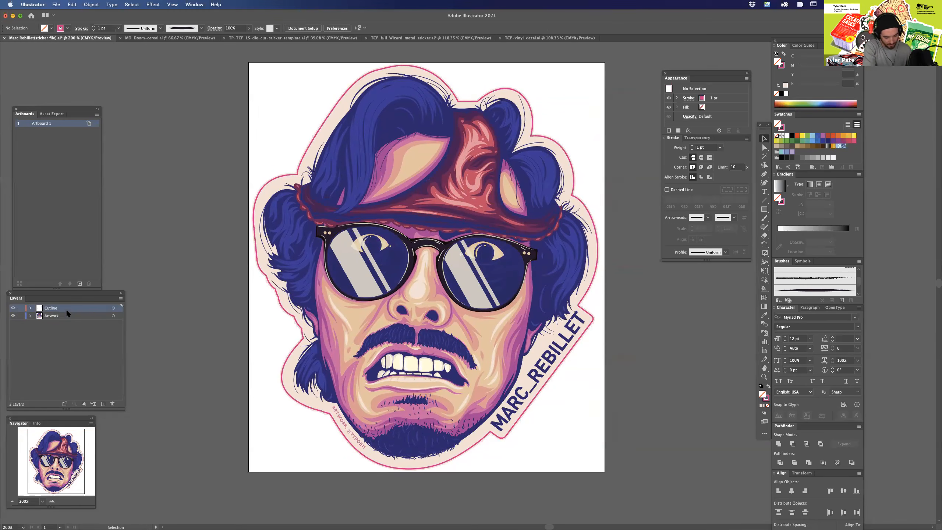
pyautogui.click(588, 289)
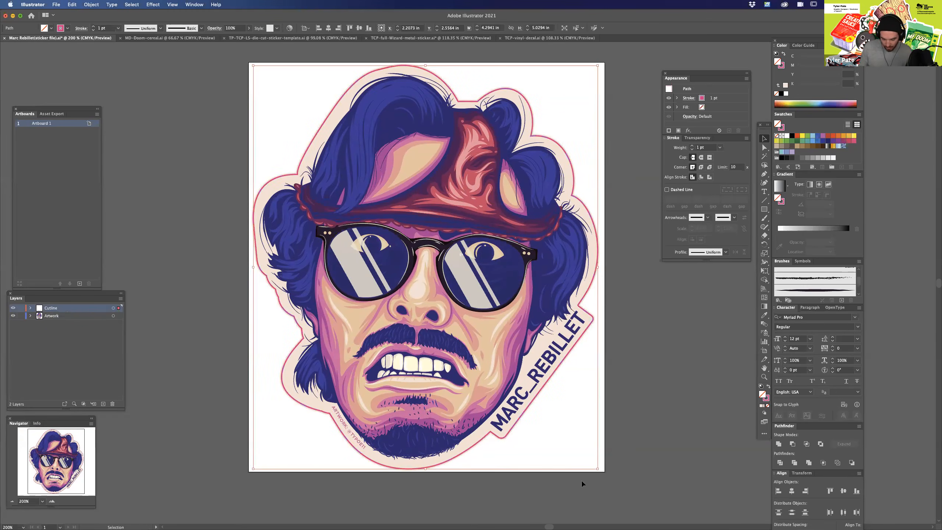
pyautogui.click(13, 316)
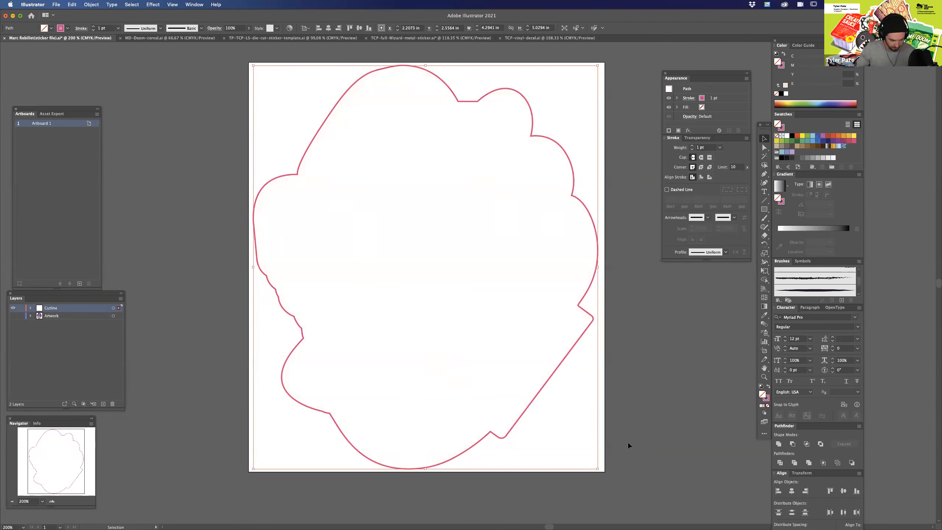
pyautogui.click(12, 315)
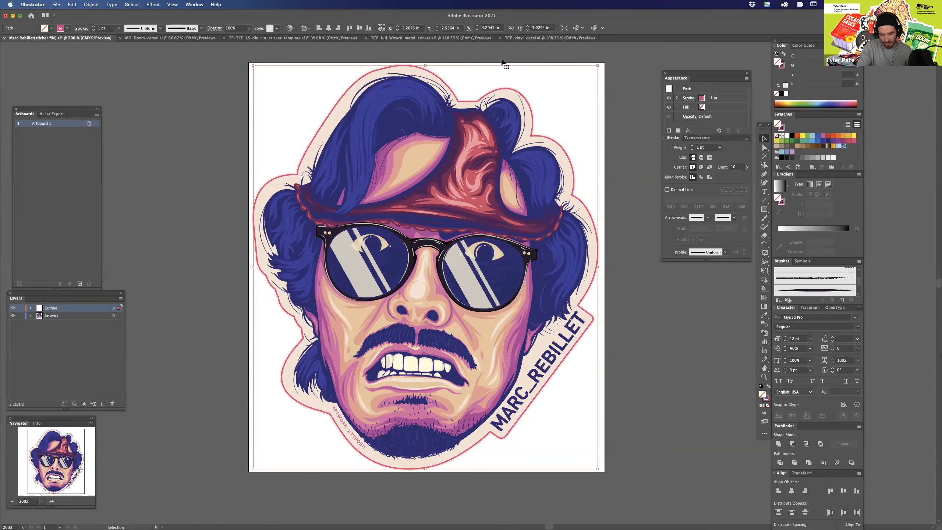
pyautogui.click(620, 349)
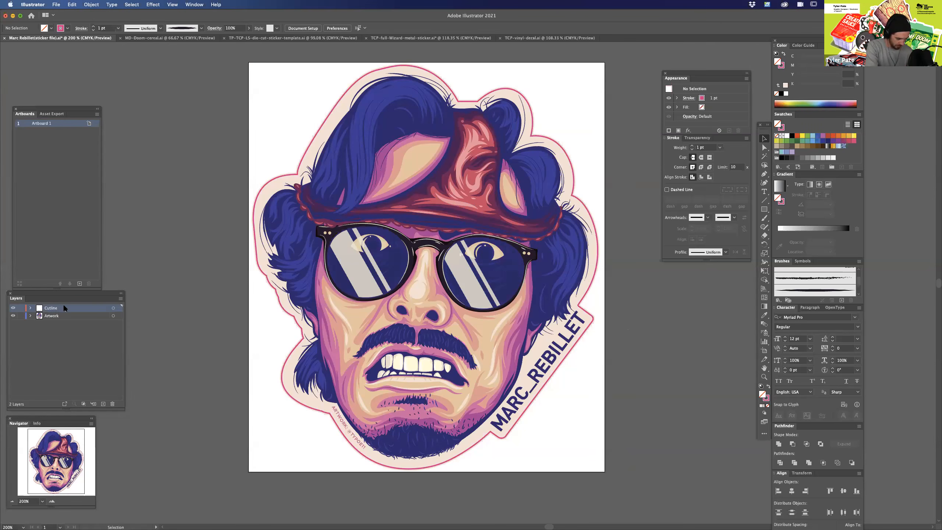
# Delete the cutline path around the sticker.
pyautogui.click(588, 213)
pyautogui.press('Delete')
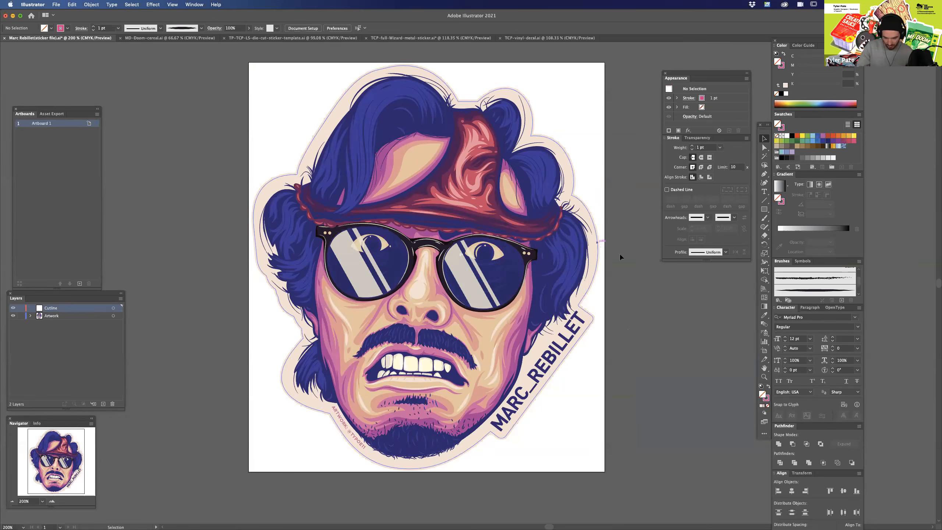
pyautogui.moveTo(648, 379); pyautogui.dragTo(616, 362)
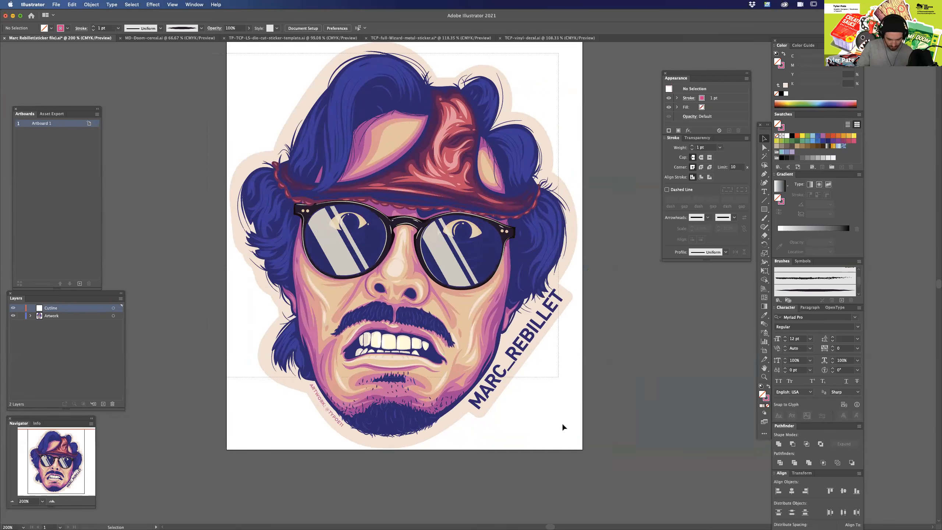
# Check the artwork's vector paths in Outline mode and return to the colour preview.
pyautogui.press('super+a')
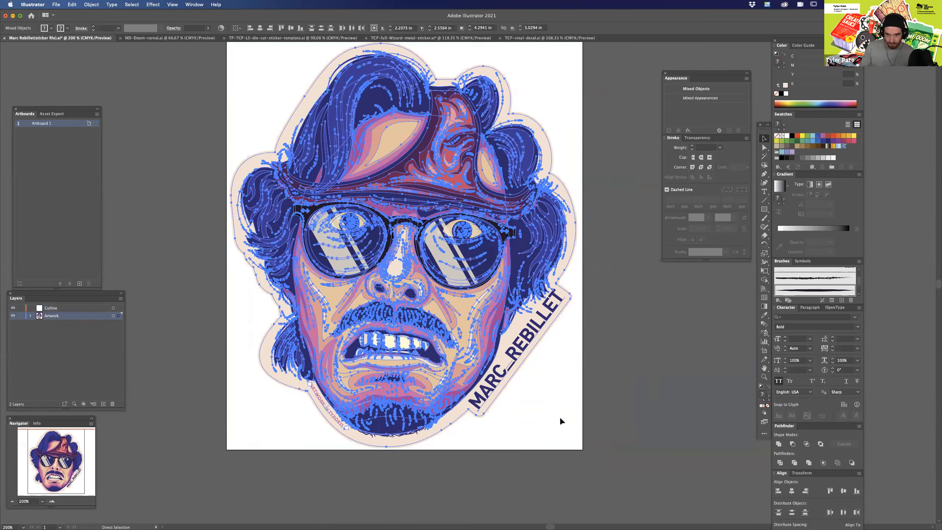
pyautogui.press('super+y')
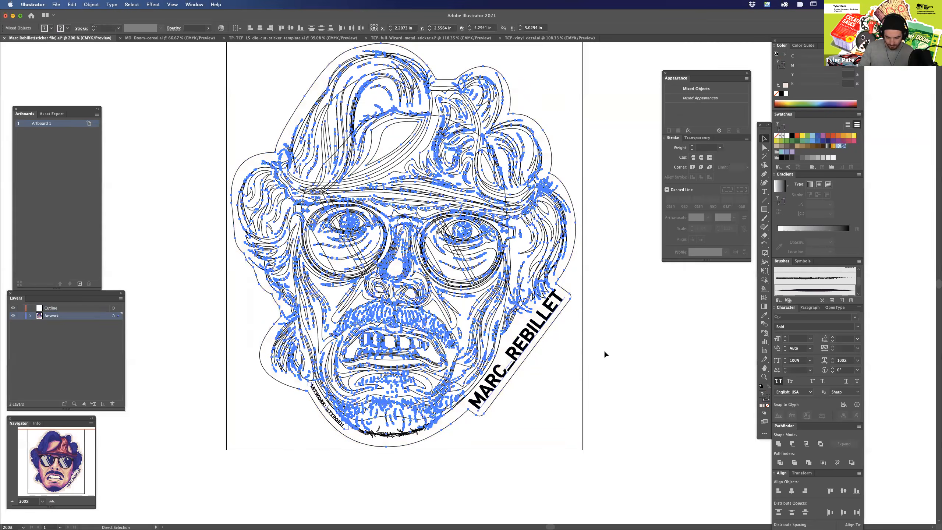
pyautogui.press('super+shift+a')
pyautogui.scroll(5, 610, 414)
pyautogui.hscroll(-2, 609, 414)
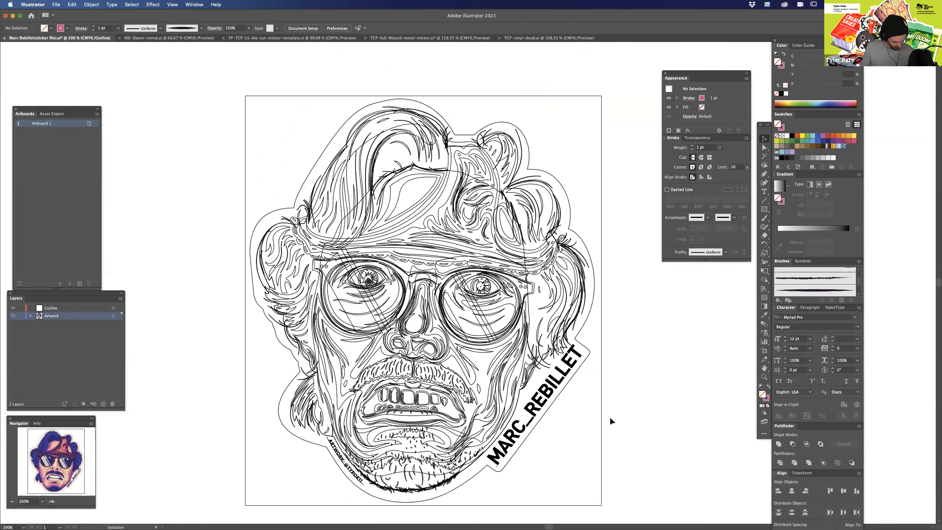
pyautogui.press('super+y')
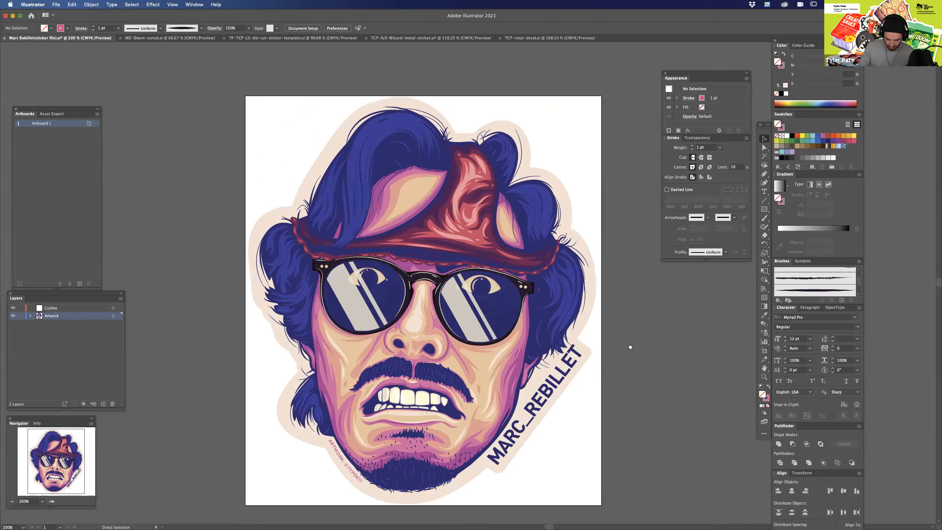
# Examine the name lettering along the sticker's edge and the small artist credit beside the chin.
pyautogui.scroll(-5, 545, 346)
pyautogui.click(546, 347)
pyautogui.click(608, 116)
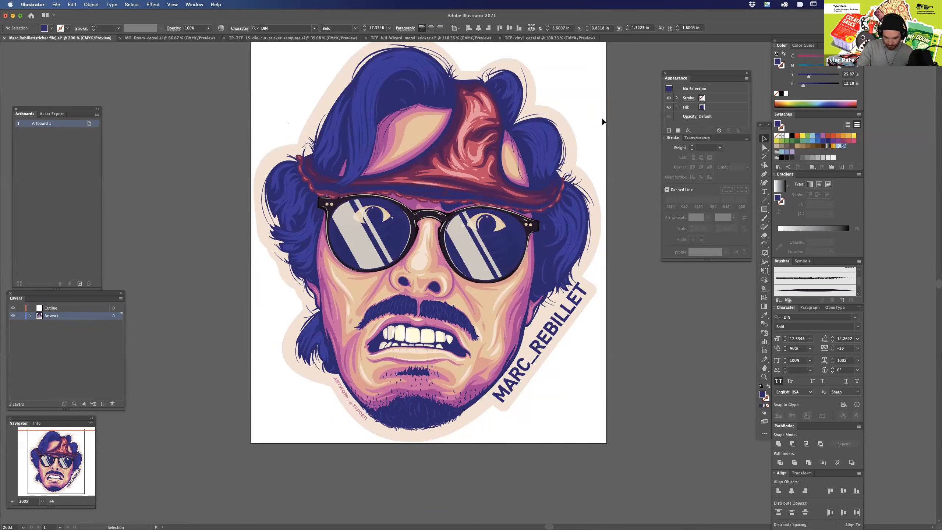
pyautogui.moveTo(570, 114); pyautogui.dragTo(571, 116)
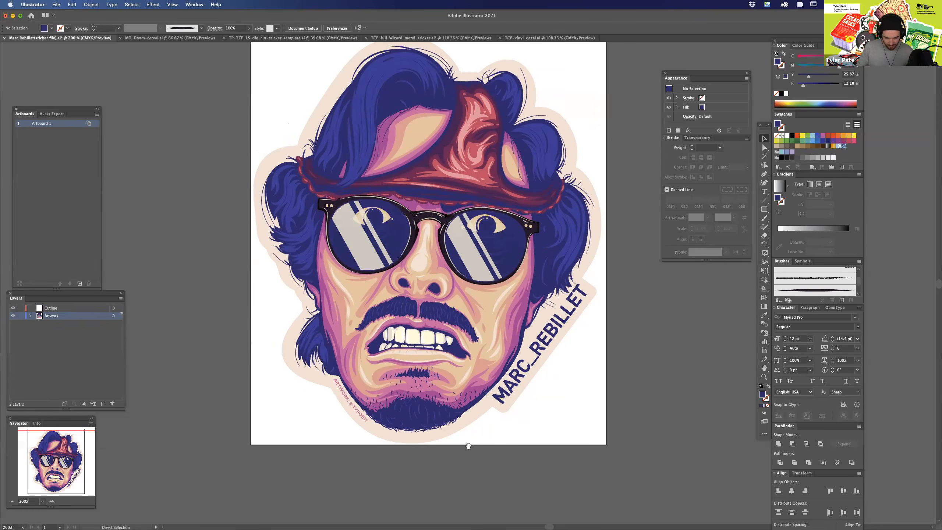
pyautogui.scroll(2, 469, 447)
pyautogui.scroll(-5, 528, 357)
pyautogui.hscroll(-1, 528, 357)
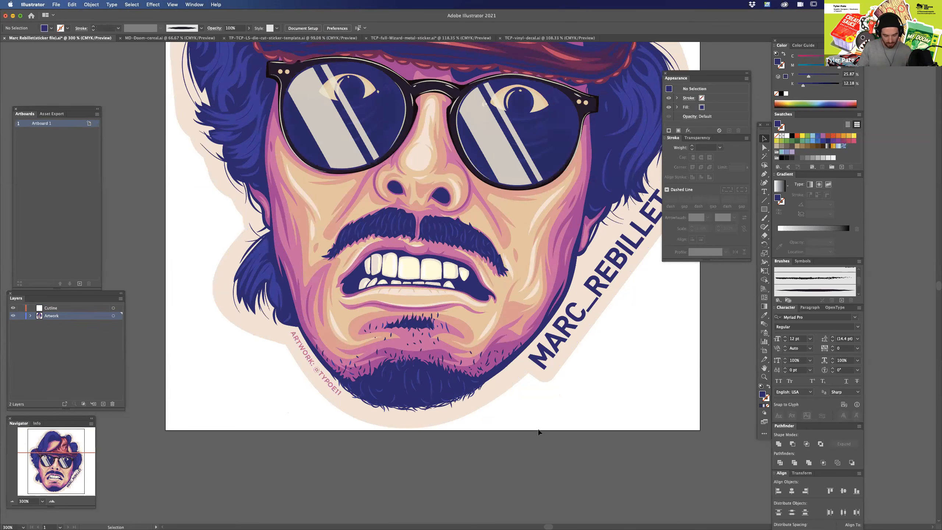
pyautogui.scroll(2, 576, 406)
pyautogui.hscroll(3, 575, 406)
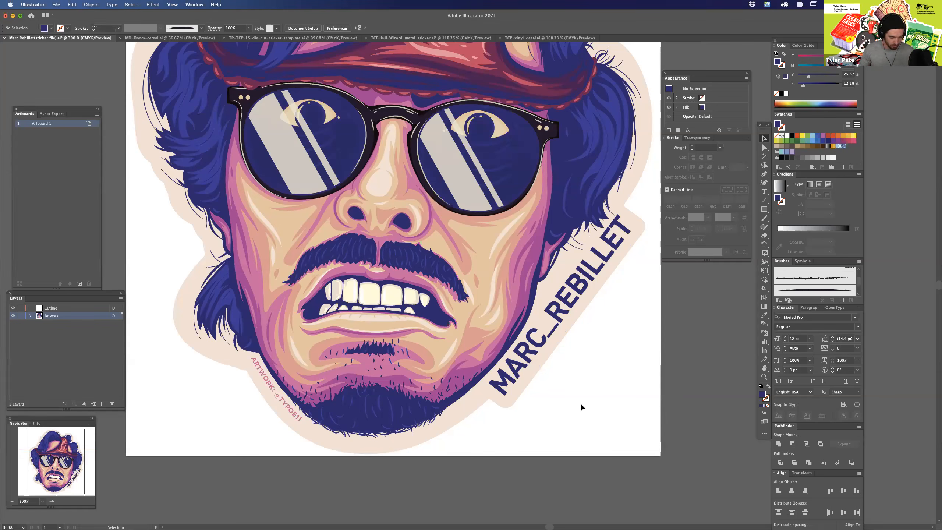
pyautogui.hscroll(-3, 593, 352)
pyautogui.scroll(-2, 594, 353)
# Convert the artist credit and the name lettering to outlines, and select all the artwork.
pyautogui.click(318, 340)
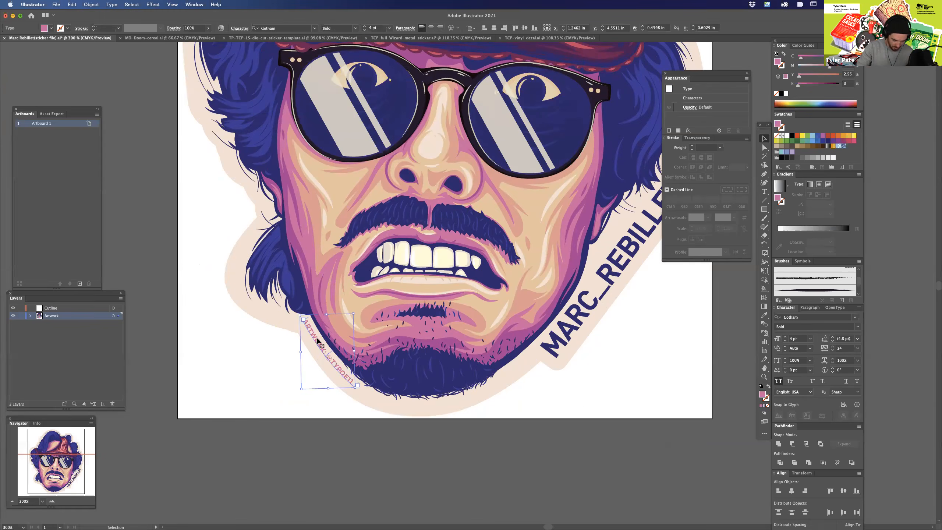
pyautogui.keyDown('shift'); pyautogui.click(600, 305); pyautogui.keyUp('shift')
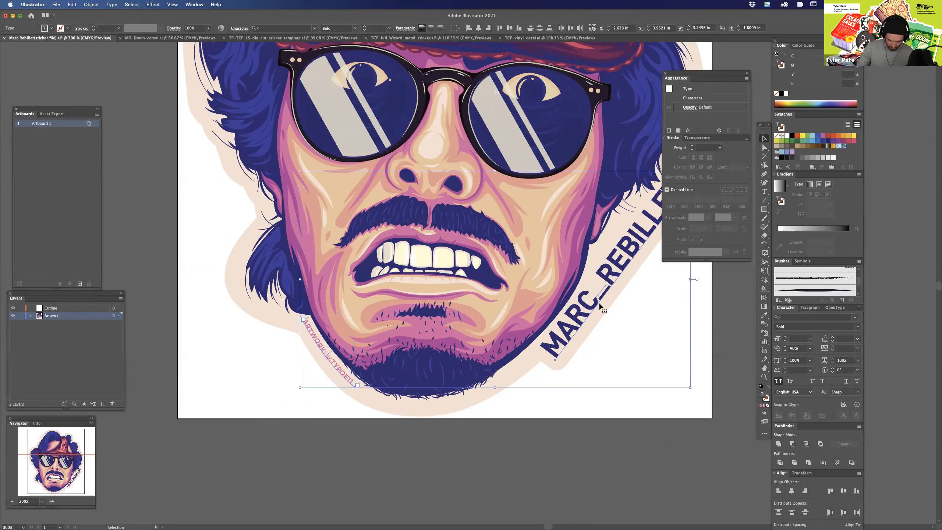
pyautogui.press('super+minus')
pyautogui.press('super+minus')
pyautogui.moveTo(603, 310); pyautogui.dragTo(590, 361)
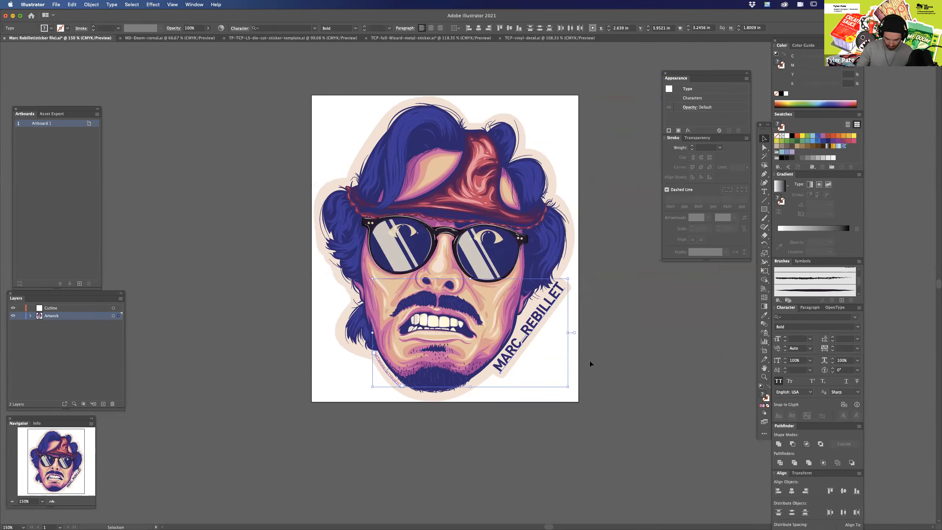
pyautogui.press('super')
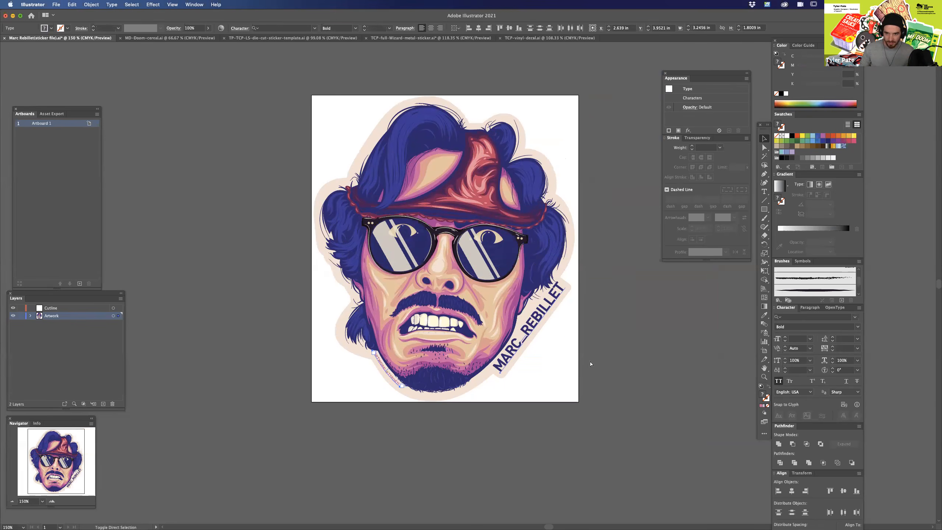
pyautogui.press('super+shift+o')
pyautogui.click(574, 425)
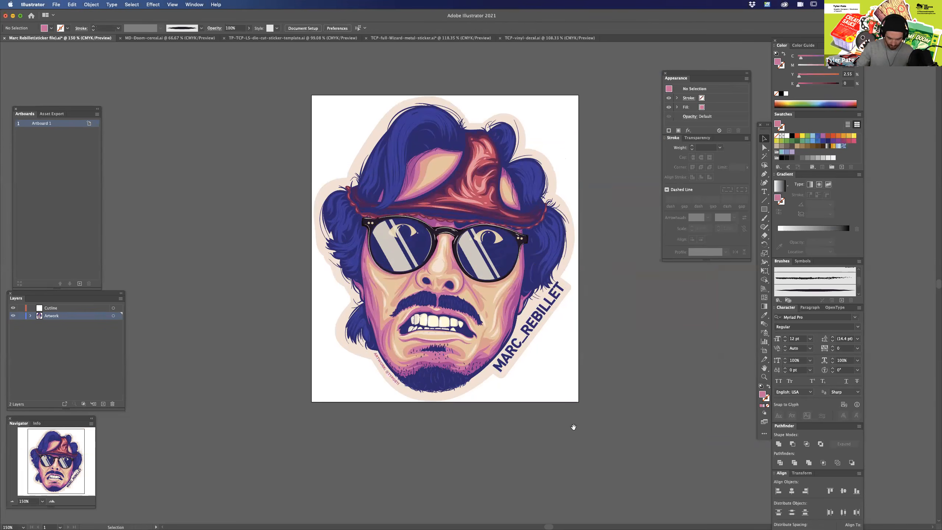
pyautogui.moveTo(573, 427); pyautogui.dragTo(572, 425)
pyautogui.press('super+a')
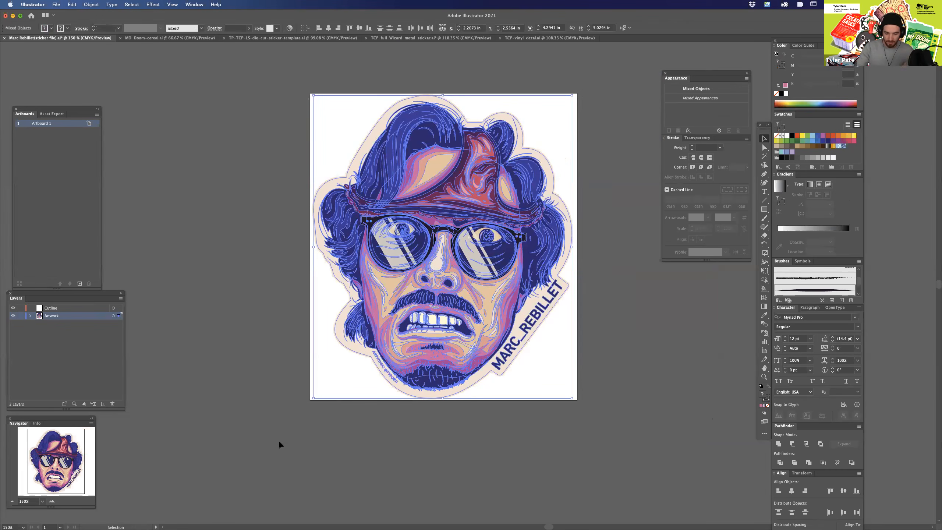
# Select the cream border path around the sticker, check its shape in Outline mode, and return to the colour preview.
pyautogui.click(595, 110)
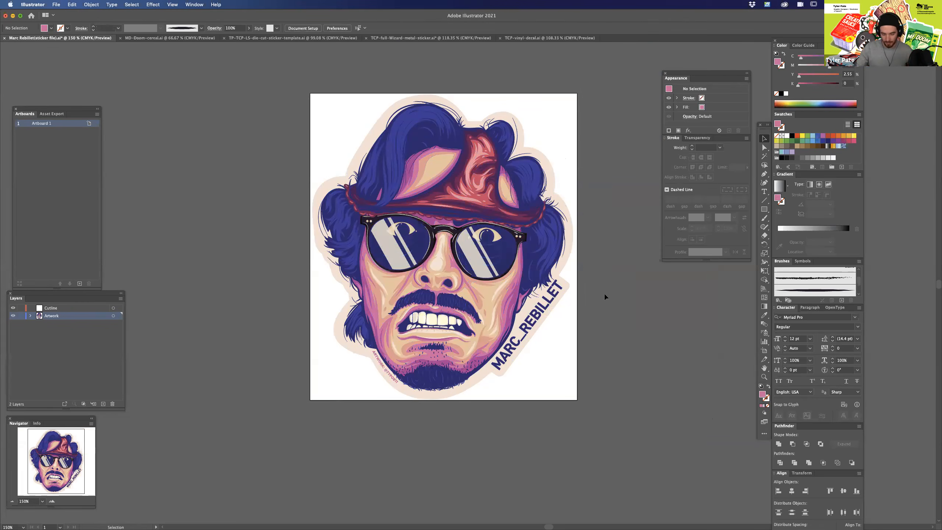
pyautogui.scroll(1, 555, 343)
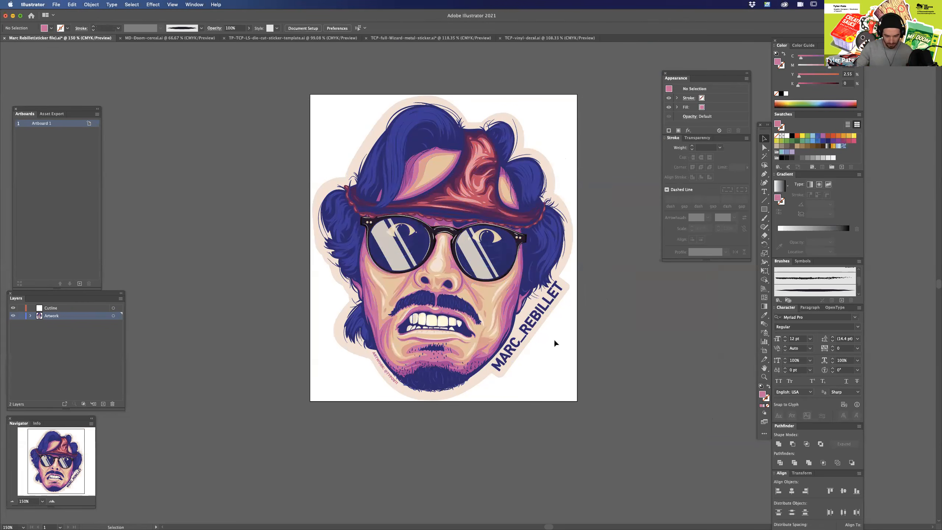
pyautogui.press('super+a')
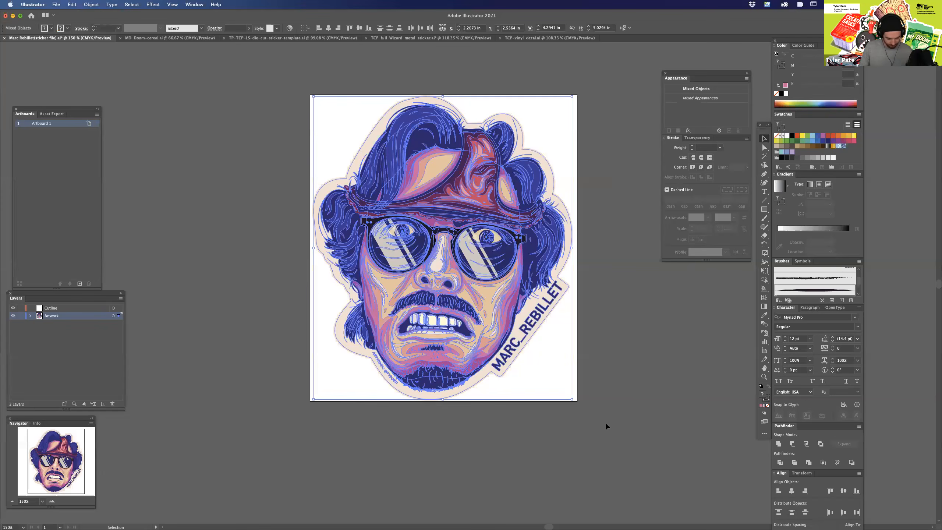
pyautogui.click(606, 423)
pyautogui.press('super+equal')
pyautogui.click(603, 240)
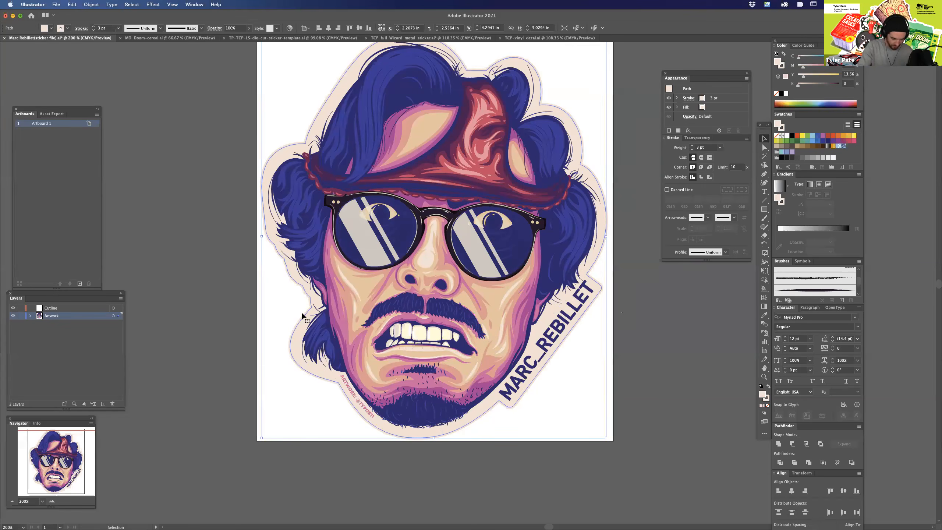
pyautogui.press('a')
pyautogui.press('super+y')
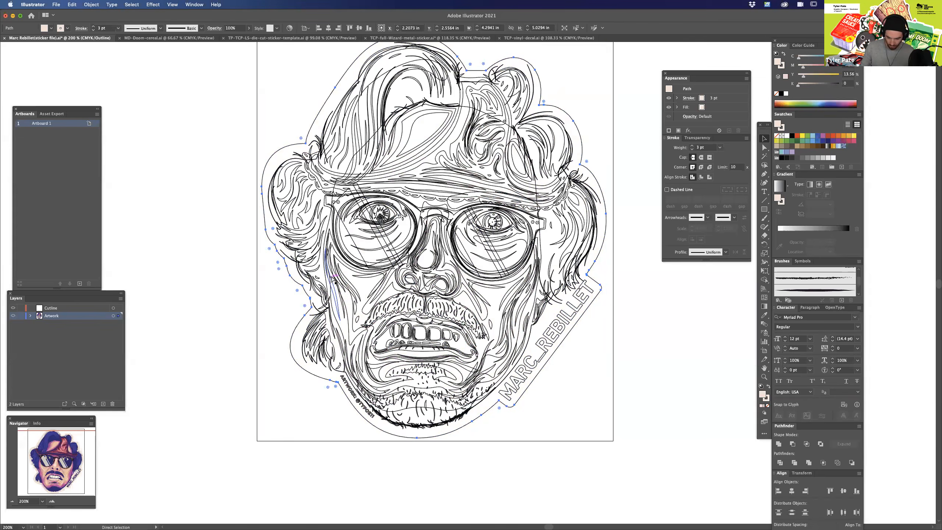
pyautogui.press('super+y')
# Duplicate the cream border path from the Artwork layer onto the Cutline layer.
pyautogui.click(646, 360)
pyautogui.moveTo(641, 273); pyautogui.dragTo(625, 292)
pyautogui.click(596, 246)
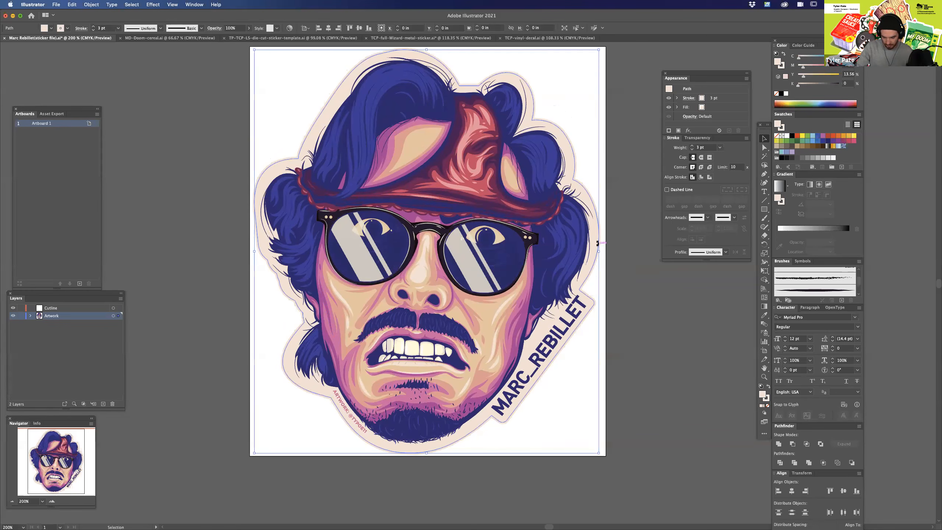
pyautogui.press('shift+super+b')
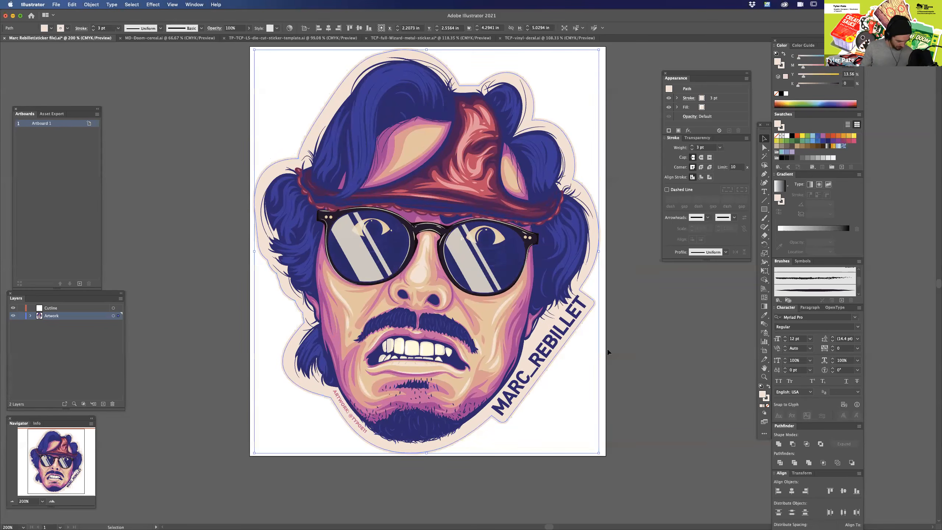
pyautogui.press('shift+super+b')
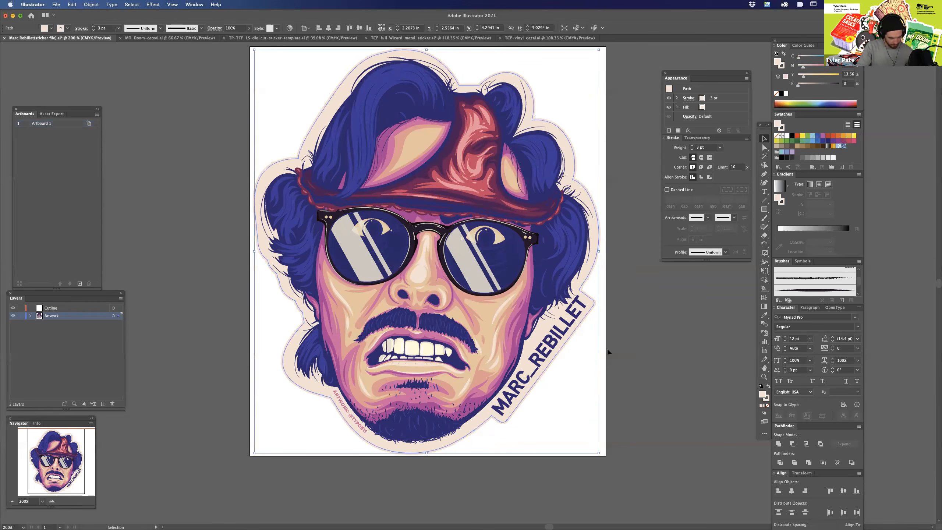
pyautogui.moveTo(118, 315); pyautogui.dragTo(125, 306)
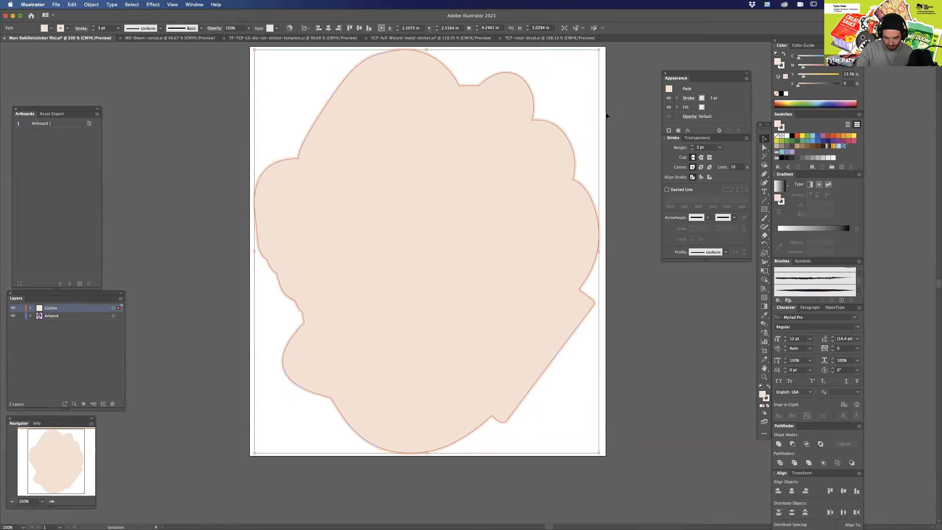
# Remove the fill from the copied path on the Cutline layer and colour its stroke 100% magenta with cyan, yellow and black at 0.
pyautogui.scroll(1, 538, 182)
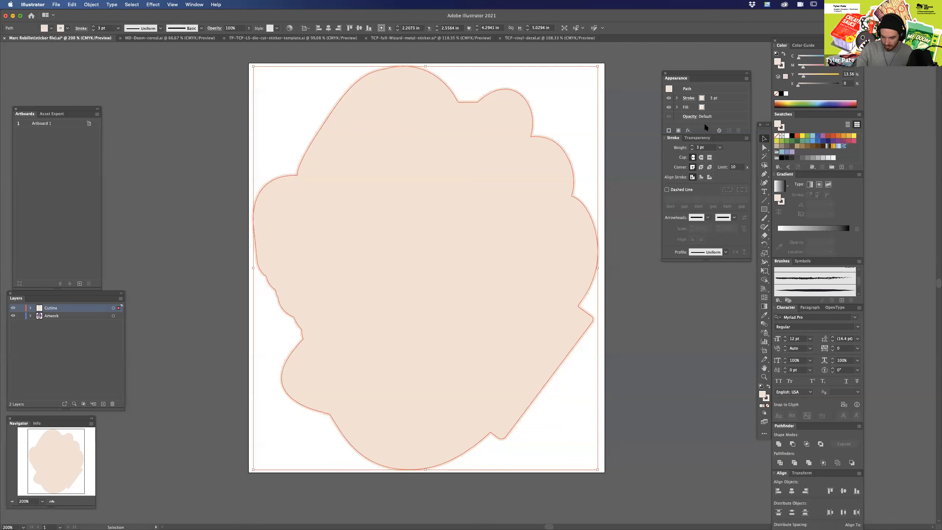
pyautogui.click(776, 93)
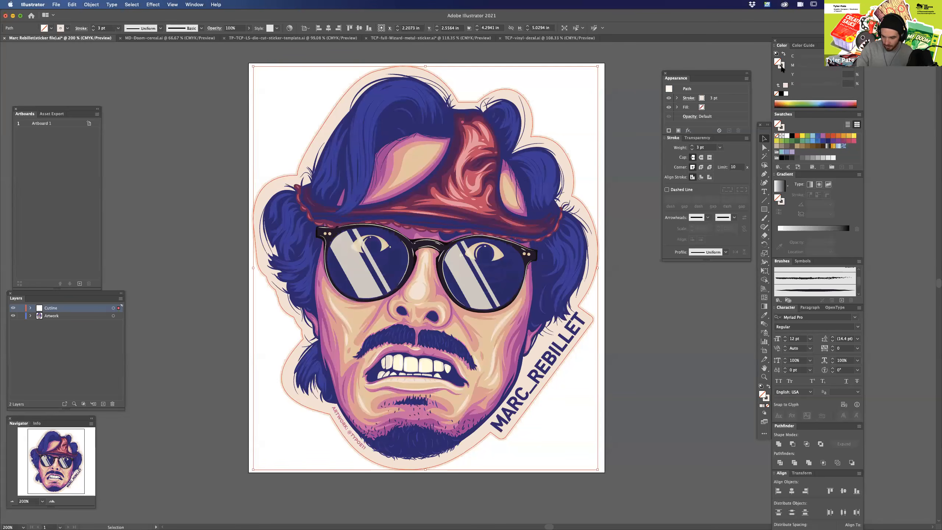
pyautogui.click(783, 69)
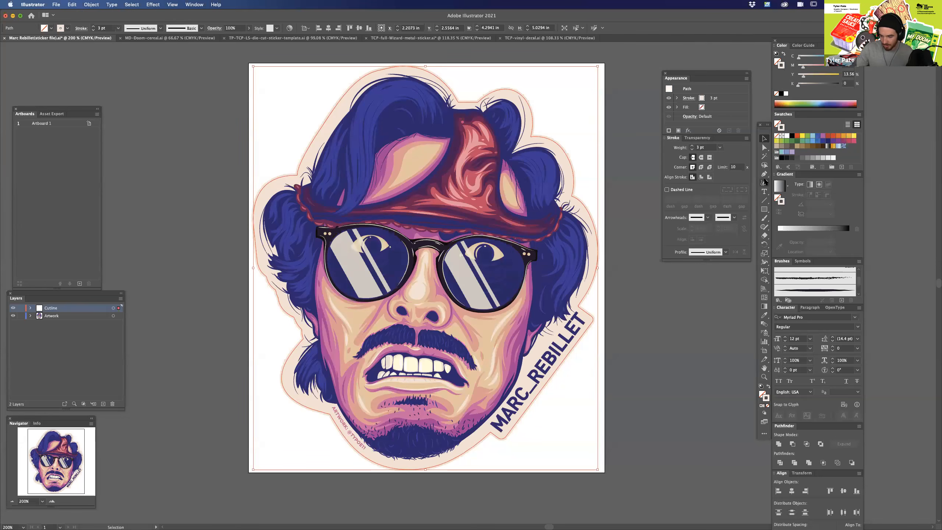
pyautogui.moveTo(803, 76); pyautogui.dragTo(786, 78)
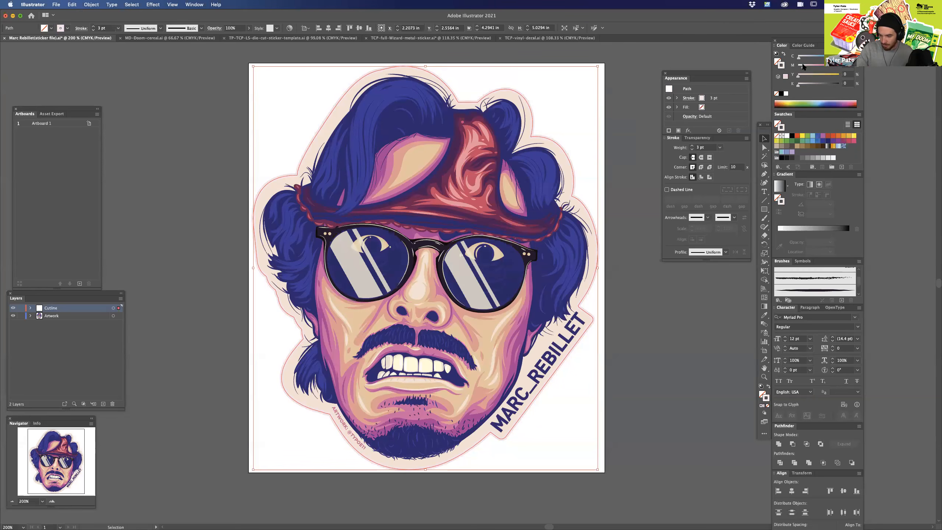
pyautogui.moveTo(803, 68); pyautogui.dragTo(839, 68)
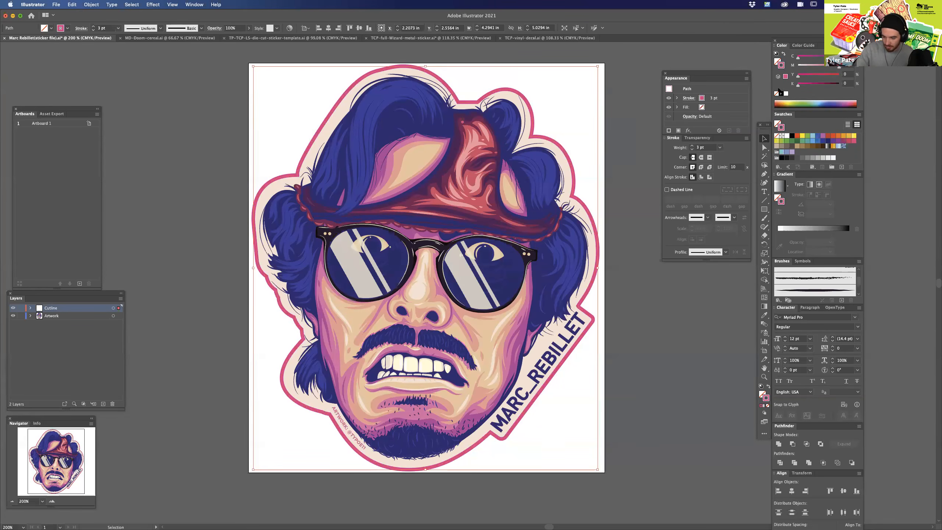
# Set the magenta cutline's stroke weight to 1 pt and deselect it.
pyautogui.click(692, 149)
pyautogui.click(691, 149)
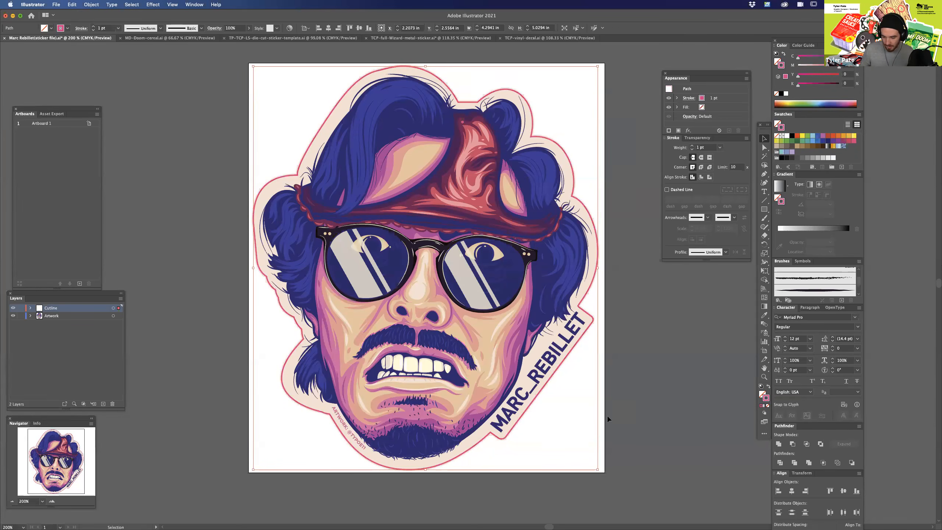
pyautogui.click(623, 158)
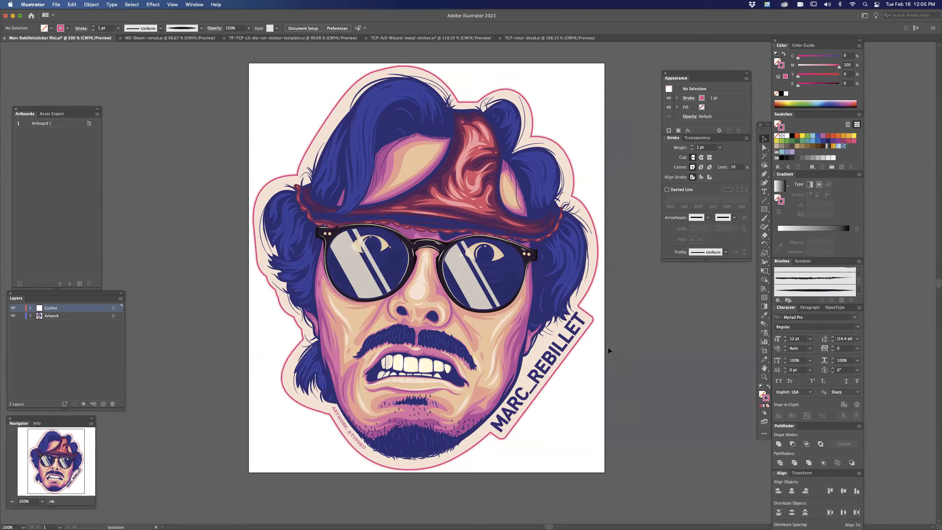
# Select all the artwork and examine the artboard's bounds around the sticker with the Artboard tool.
pyautogui.press('super+minus')
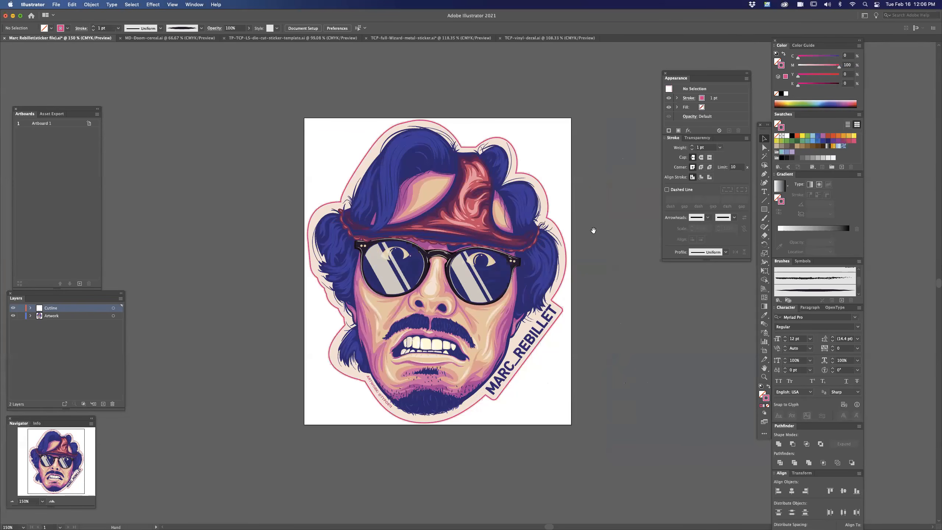
pyautogui.scroll(1, 596, 233)
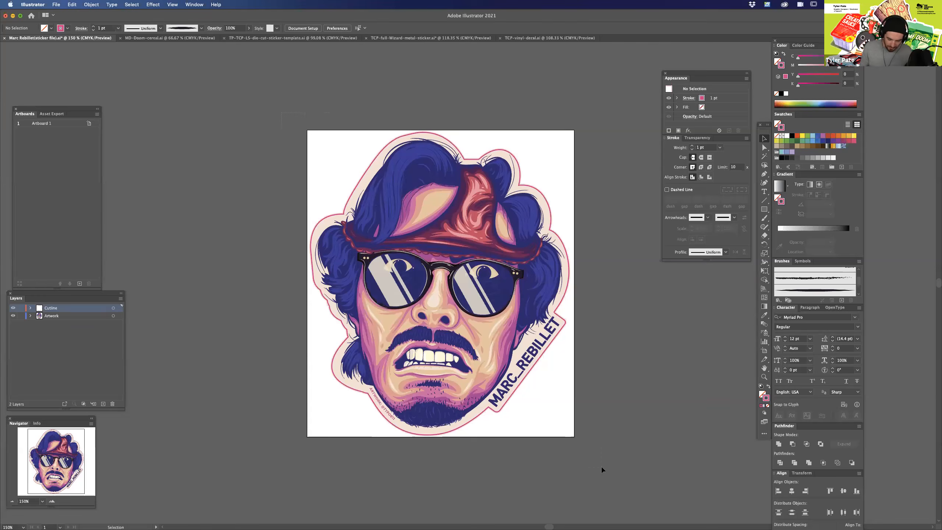
pyautogui.press('super+a')
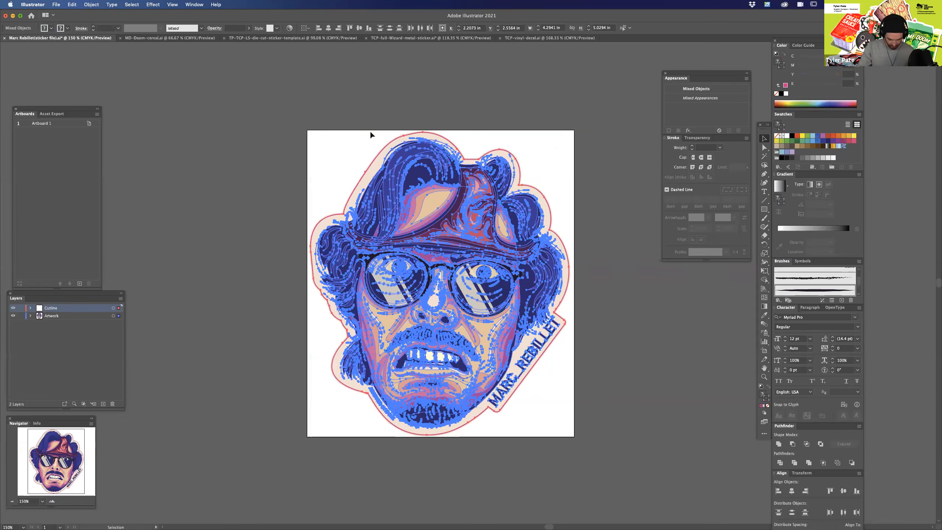
pyautogui.hotkey('shift', 'o')
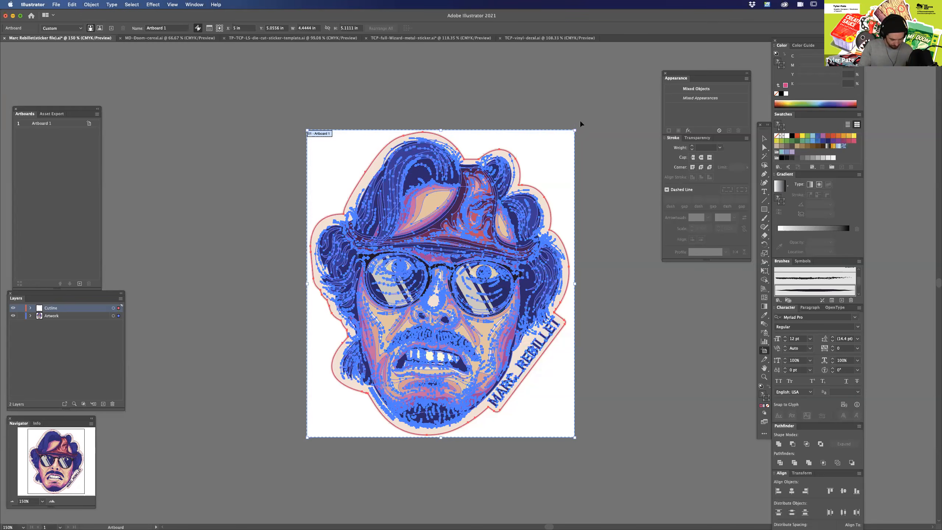
pyautogui.press('super+equal')
pyautogui.press('super+equal')
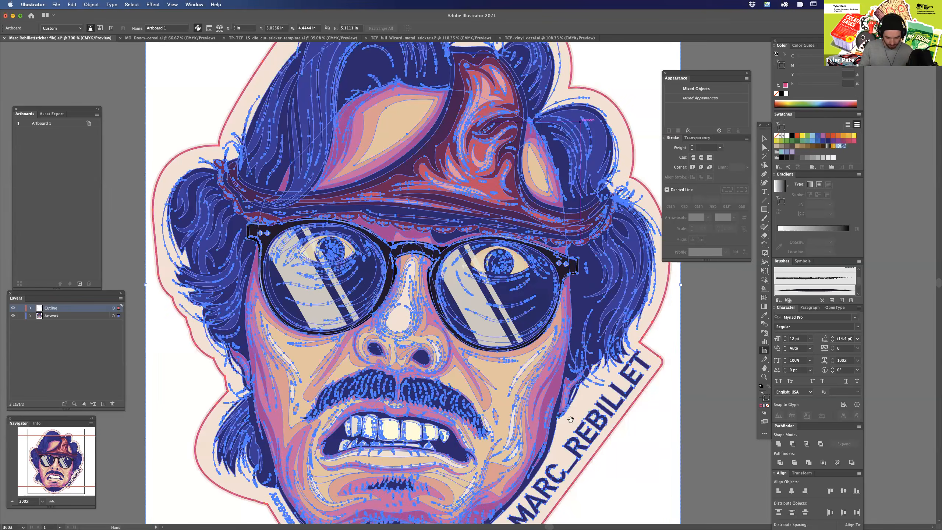
pyautogui.press('super+minus')
pyautogui.press('v')
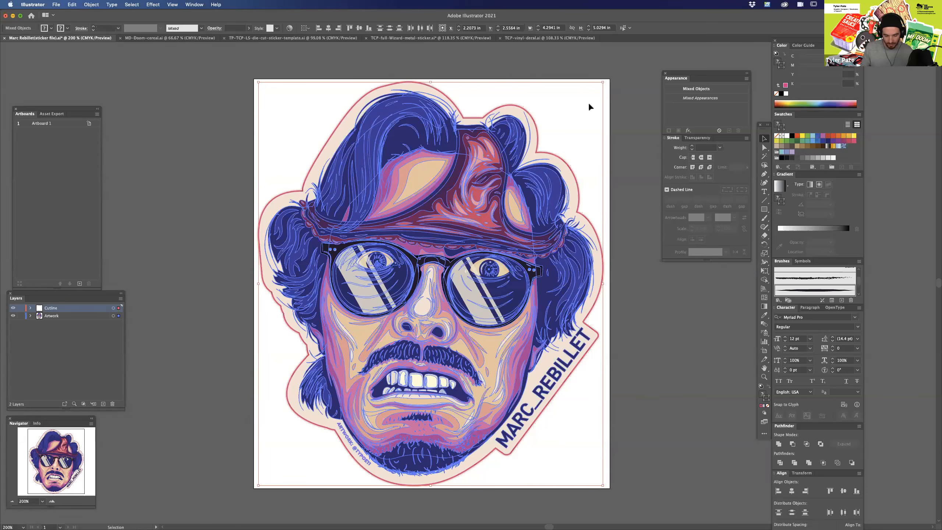
# Compare the magenta cutline with the cream border path along the name lettering at close range.
pyautogui.click(616, 90)
pyautogui.click(601, 251)
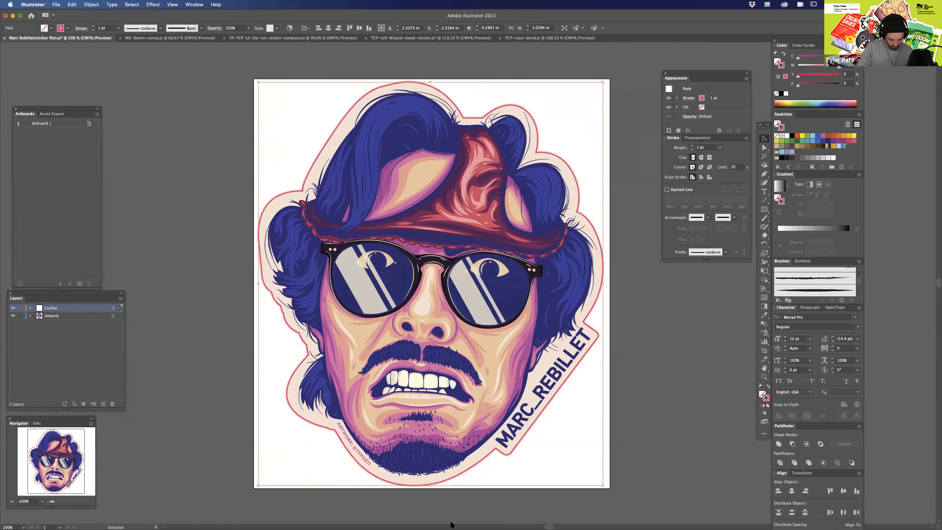
pyautogui.press('super+equal')
pyautogui.press('super+equal')
pyautogui.moveTo(540, 427); pyautogui.dragTo(353, 266)
pyautogui.moveTo(479, 412); pyautogui.dragTo(536, 396)
pyautogui.press('a')
pyautogui.click(536, 396)
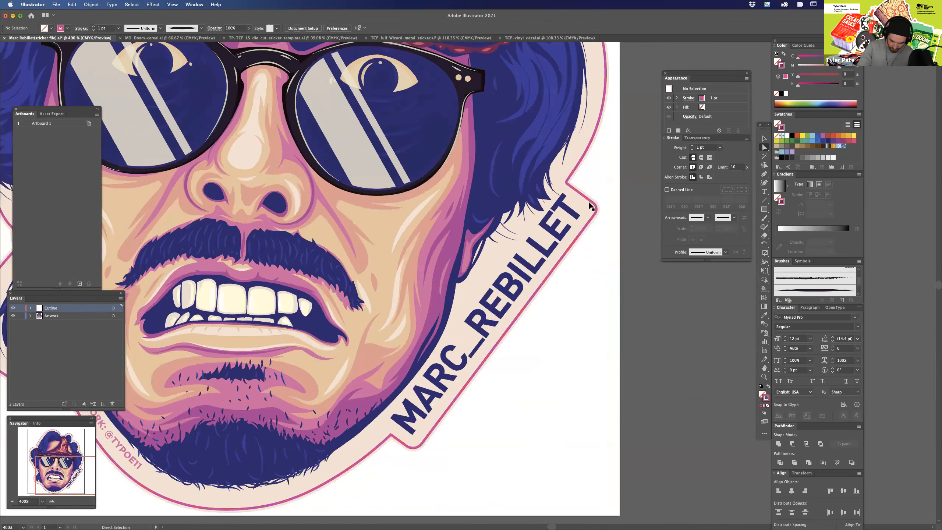
pyautogui.click(508, 304)
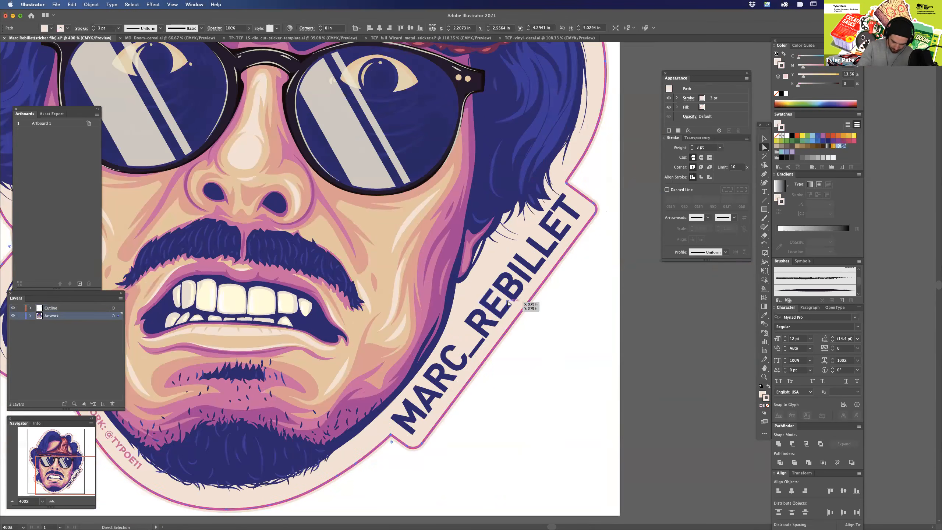
# Follow the cutline from the lettering's corner to the hair beside the glasses, examining the cream bleed beyond it.
pyautogui.press('super+equal')
pyautogui.press('super+equal')
pyautogui.moveTo(613, 315); pyautogui.dragTo(652, 170)
pyautogui.moveTo(584, 362); pyautogui.dragTo(723, 290)
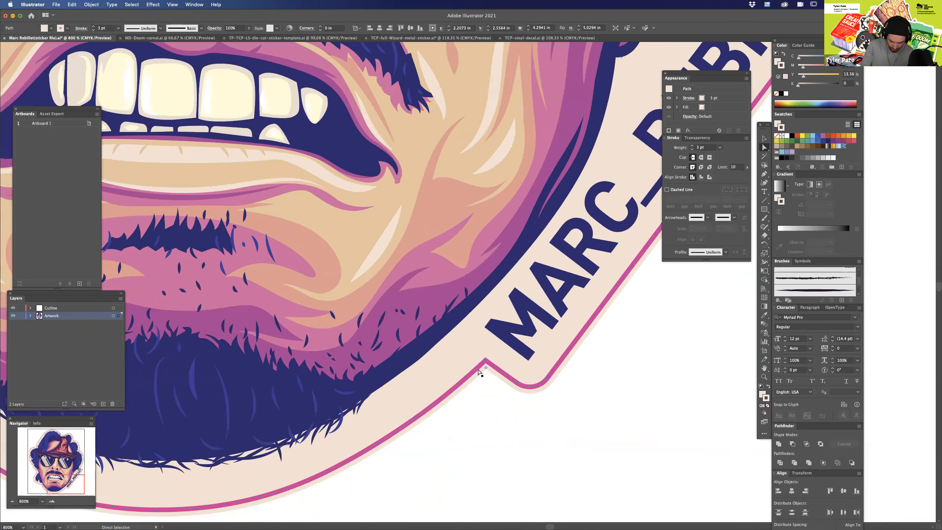
pyautogui.moveTo(480, 421); pyautogui.dragTo(579, 380)
pyautogui.moveTo(458, 401); pyautogui.dragTo(559, 381)
pyautogui.moveTo(435, 360)
pyautogui.mouseDown()
pyautogui.moveTo(485, 388)
pyautogui.moveTo(670, 430)
pyautogui.mouseUp()
pyautogui.moveTo(308, 139); pyautogui.dragTo(487, 288)
pyautogui.moveTo(467, 233); pyautogui.dragTo(425, 430)
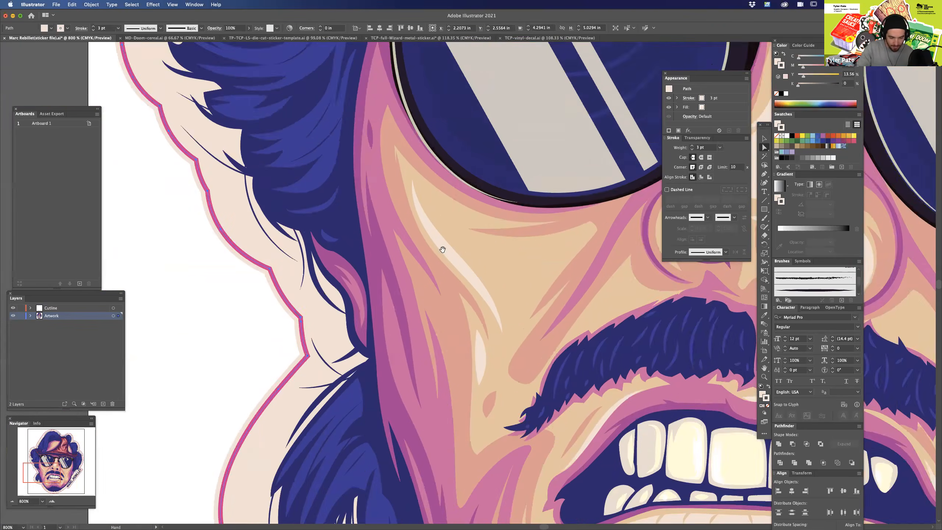
pyautogui.moveTo(441, 251); pyautogui.dragTo(412, 395)
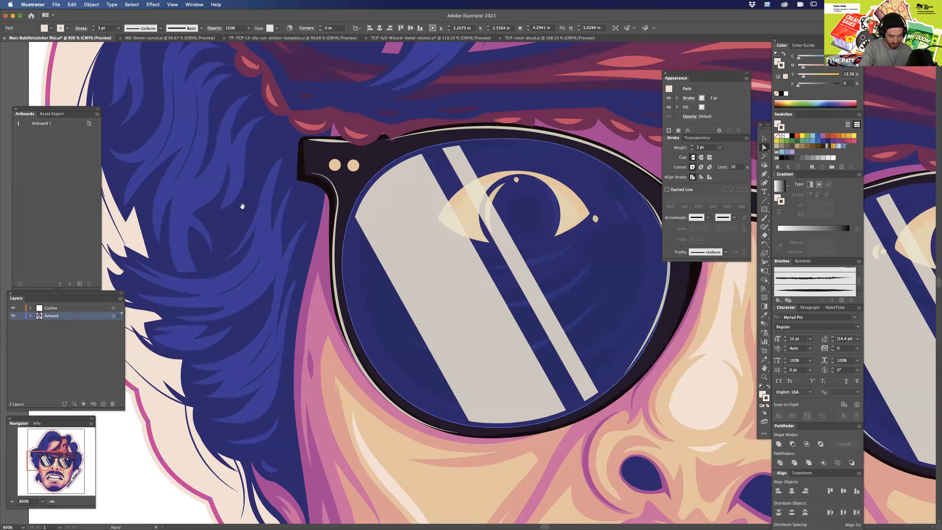
pyautogui.moveTo(241, 206); pyautogui.dragTo(468, 300)
pyautogui.moveTo(435, 210); pyautogui.dragTo(415, 278)
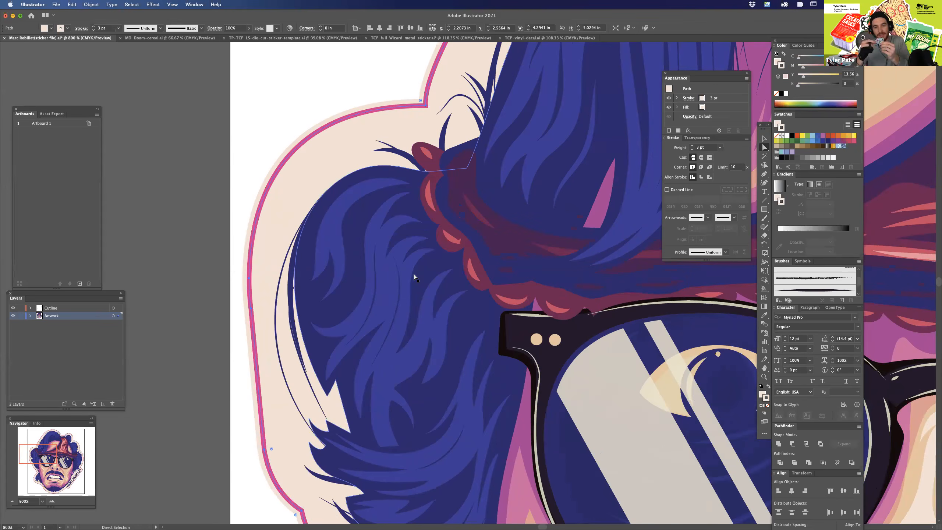
# Examine the cutline's inner corner between the chin and the name lettering, and return to viewing the whole sticker.
pyautogui.click(288, 99)
pyautogui.press('super+minus')
pyautogui.press('super+minus')
pyautogui.press('super+minus')
pyautogui.moveTo(460, 346); pyautogui.dragTo(246, 266)
pyautogui.moveTo(628, 459); pyautogui.dragTo(623, 371)
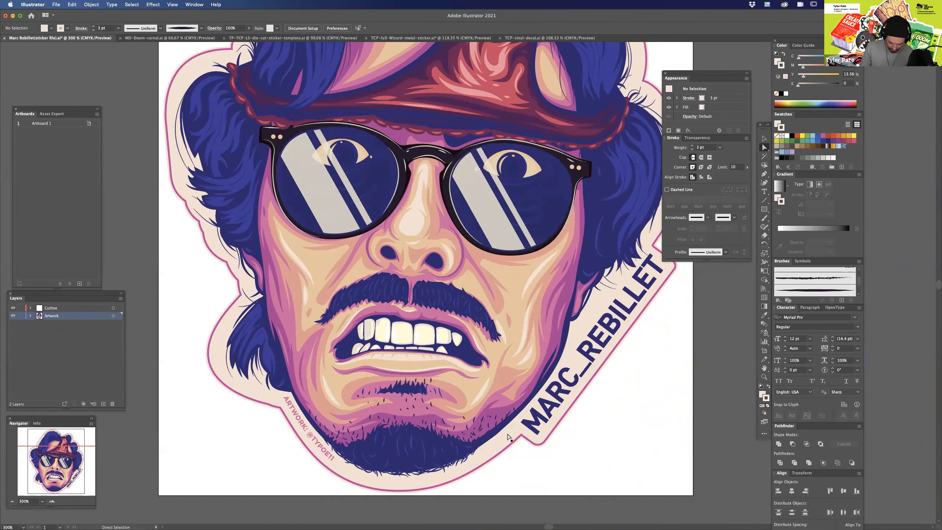
pyautogui.press('super+equal')
pyautogui.press('super+equal')
pyautogui.press('super+equal')
pyautogui.moveTo(561, 446); pyautogui.dragTo(503, 267)
pyautogui.moveTo(527, 504); pyautogui.dragTo(473, 338)
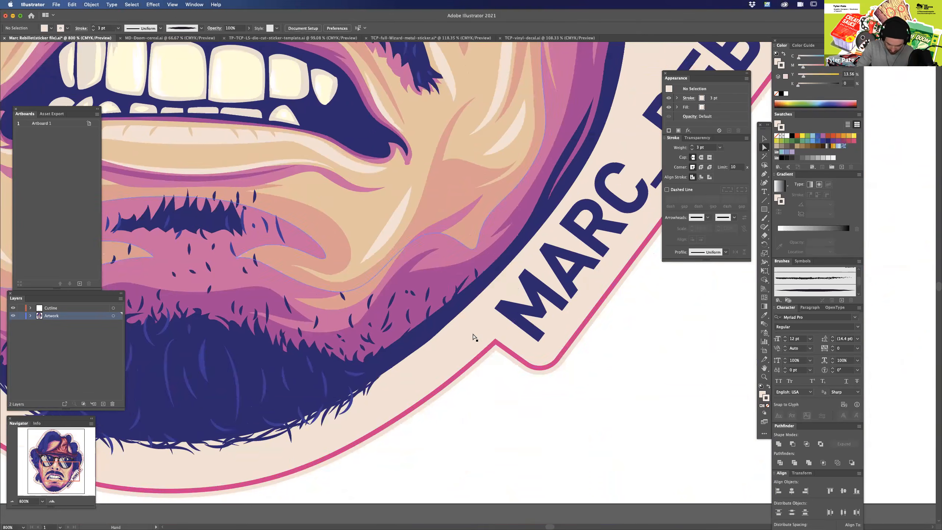
pyautogui.press('super+minus')
pyautogui.click(497, 342)
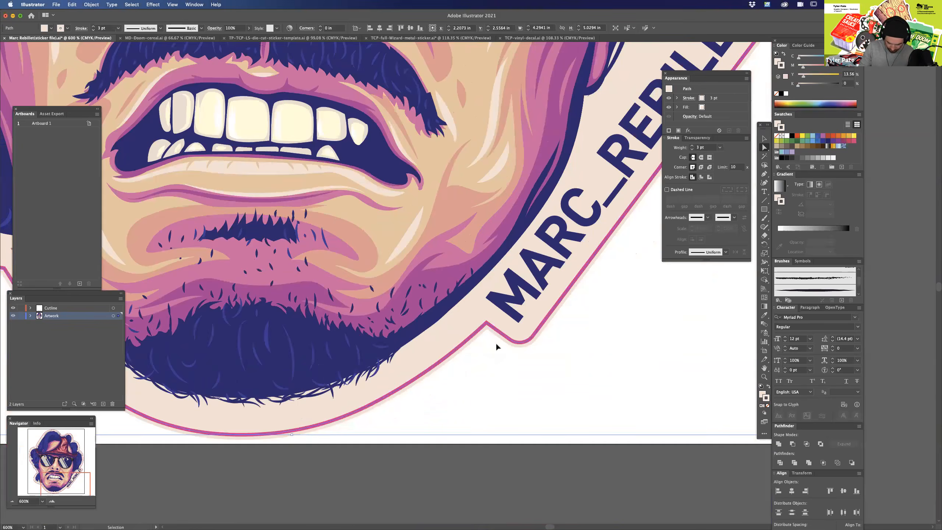
pyautogui.press('super+minus')
pyautogui.press('super+minus')
pyautogui.press('super+minus')
pyautogui.press('super+minus')
# Deselect everything and lock both the Cutline and Artwork layers.
pyautogui.click(586, 138)
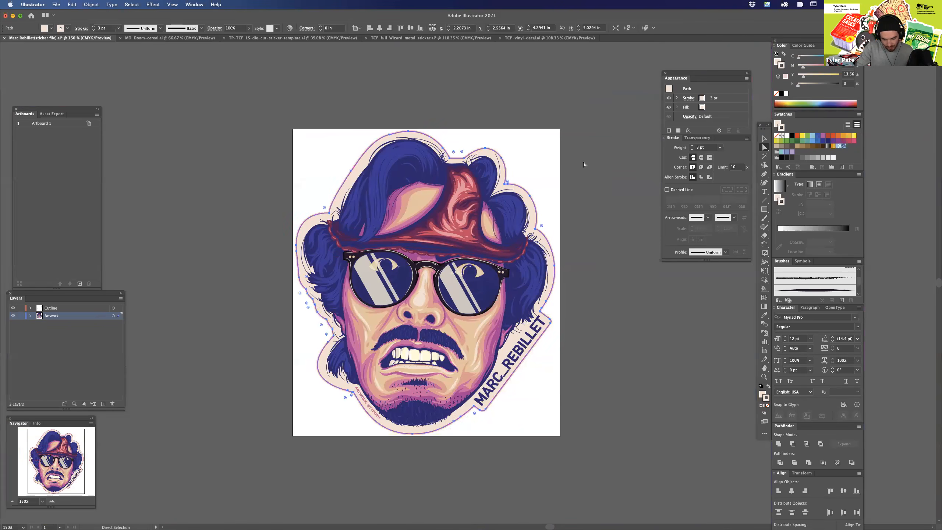
pyautogui.click(21, 317)
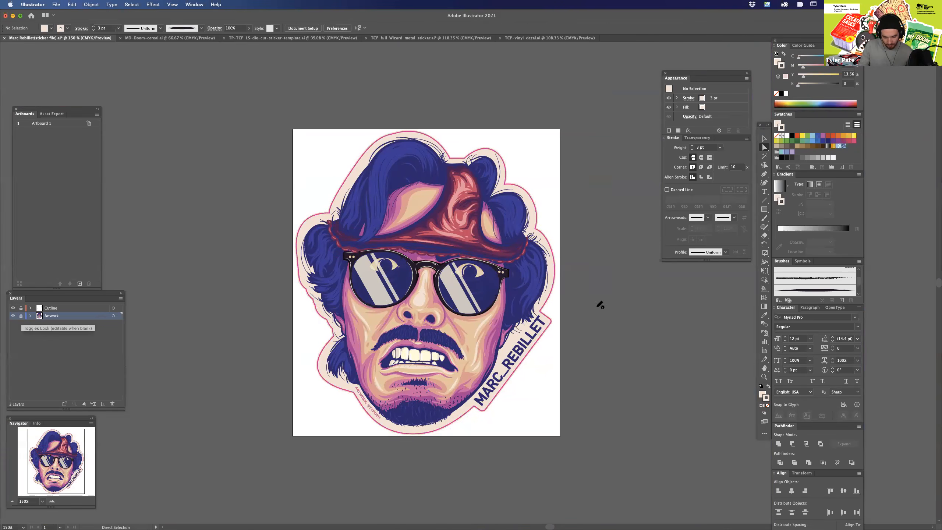
pyautogui.moveTo(595, 295); pyautogui.dragTo(605, 327)
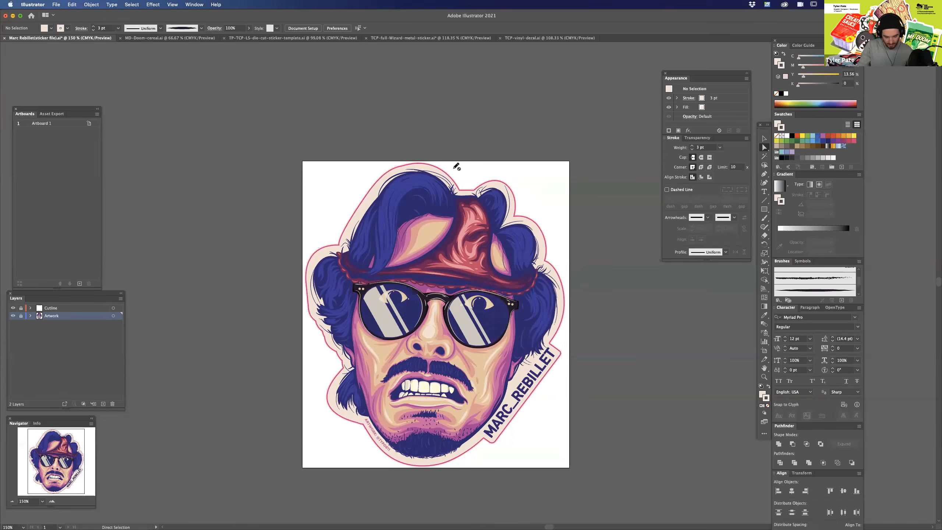
# Unlock the Cutline layer and look over the sticker's outline at close range before returning to the whole artboard.
pyautogui.press('v')
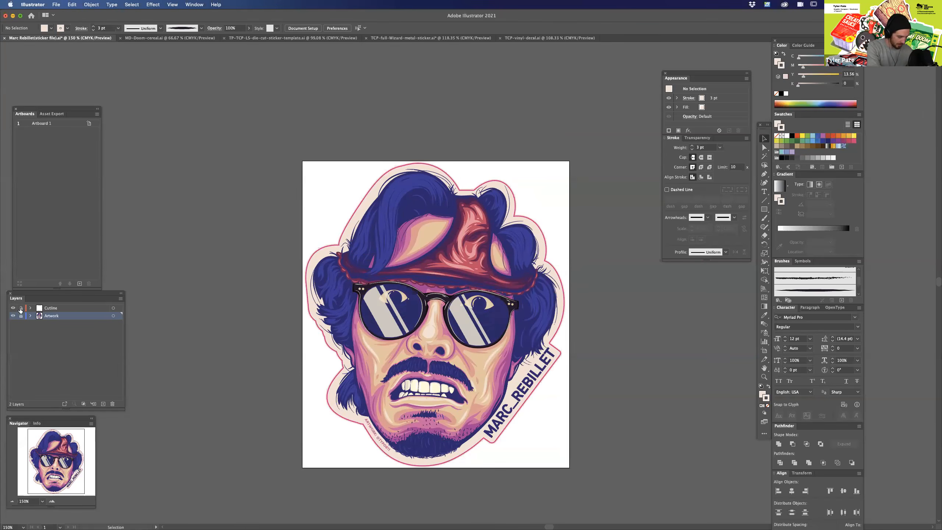
pyautogui.press('super+equal')
pyautogui.press('super+equal')
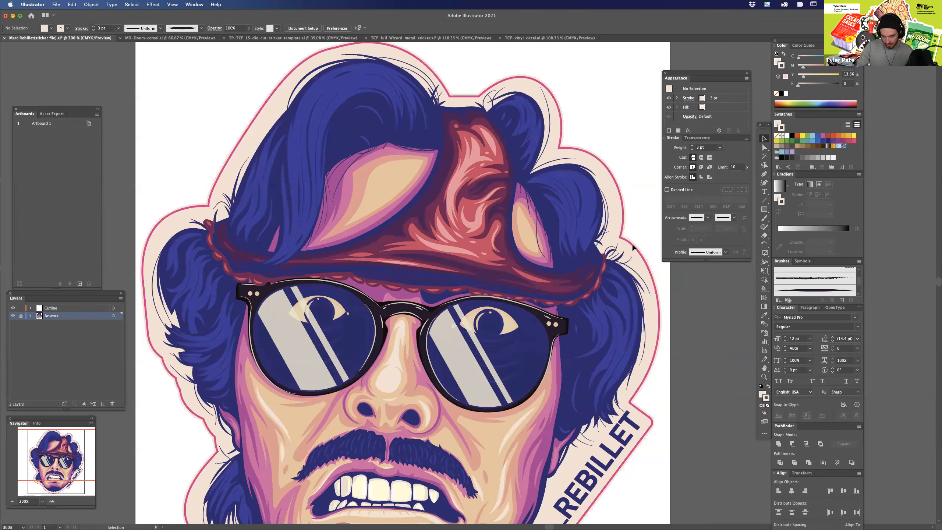
pyautogui.scroll(-5, 638, 334)
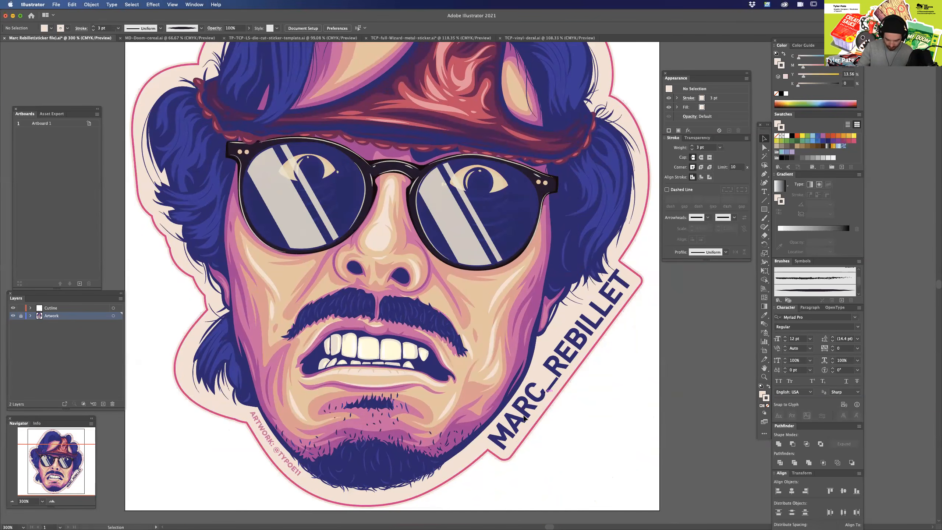
pyautogui.moveTo(223, 106); pyautogui.dragTo(227, 242)
pyautogui.moveTo(530, 346); pyautogui.dragTo(533, 340)
pyautogui.press('super+0')
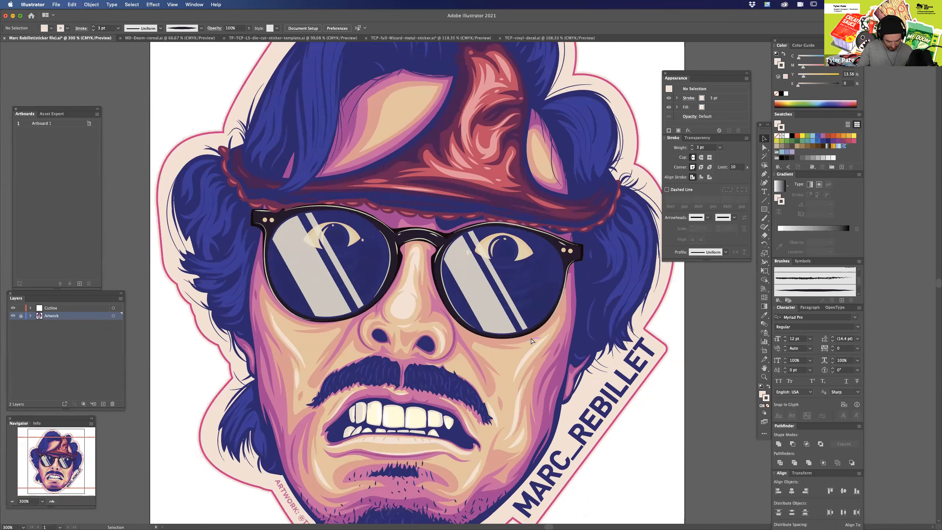
# Unlock the Artwork layer and delete the cream border shape behind the head.
pyautogui.press('a')
pyautogui.click(21, 316)
pyautogui.click(547, 197)
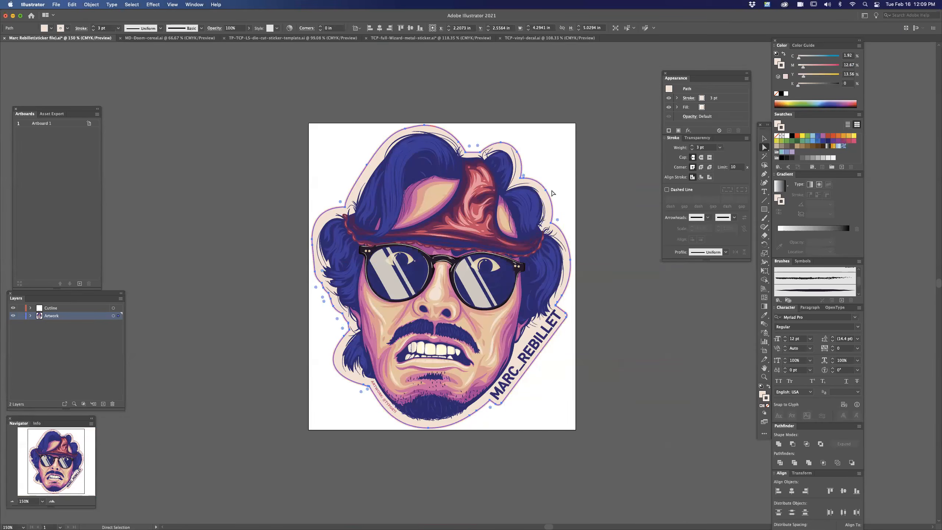
pyautogui.press('Delete')
# Delete the whole magenta cutline path around the sticker.
pyautogui.click(548, 197)
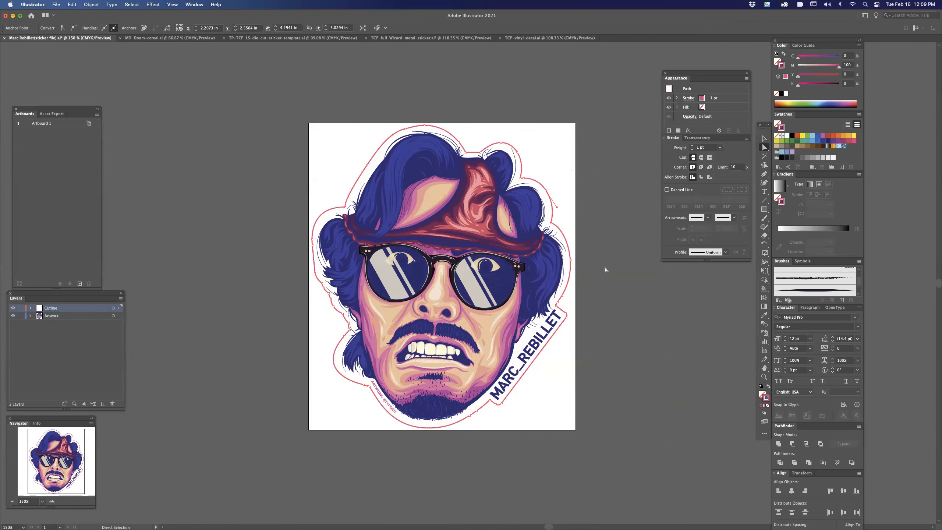
pyautogui.click(585, 150)
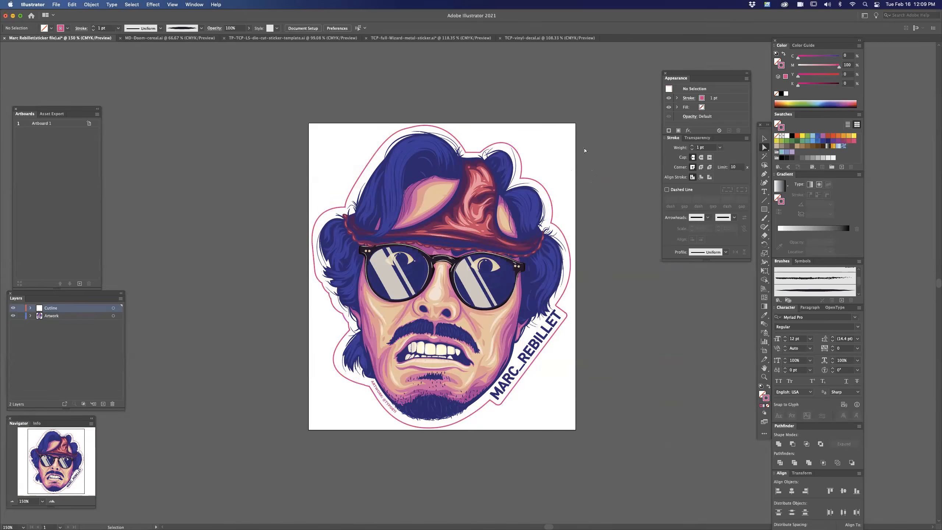
pyautogui.press('super+equal')
pyautogui.scroll(2, 656, 333)
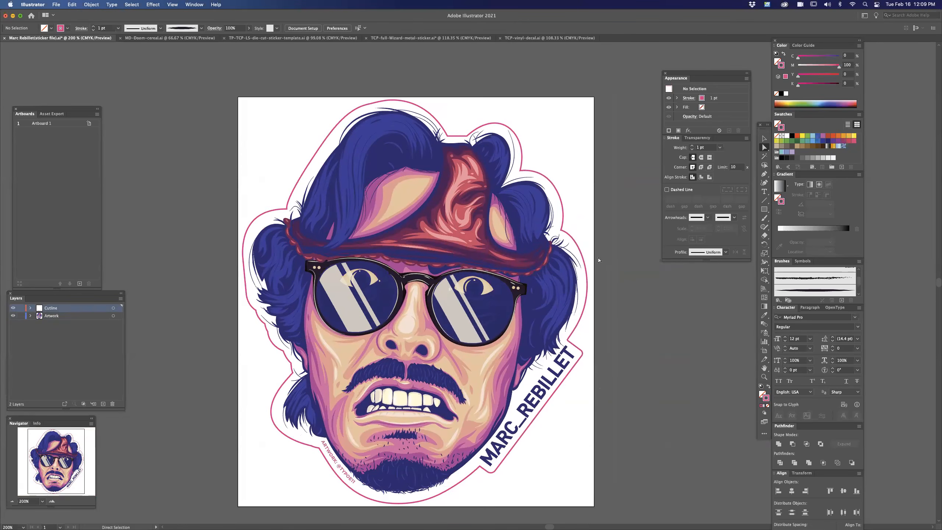
pyautogui.click(573, 235)
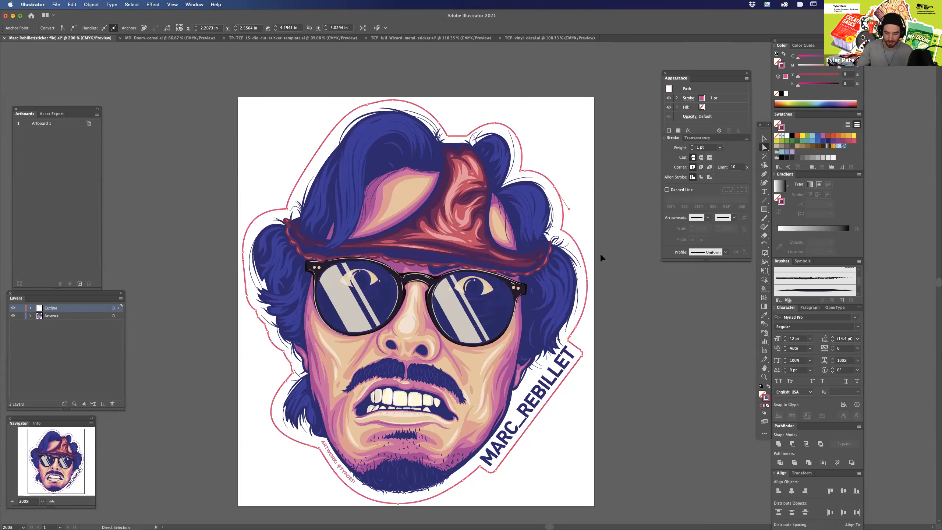
pyautogui.click(602, 224)
pyautogui.click(572, 239)
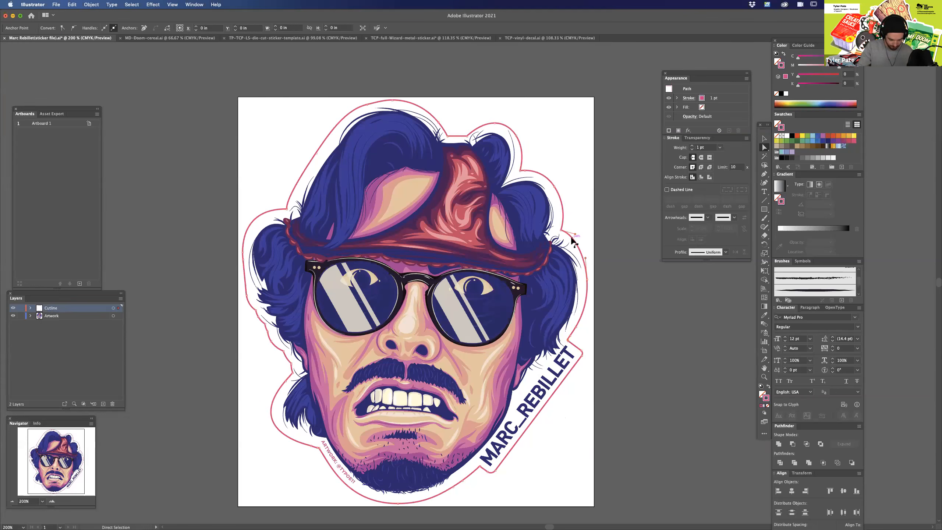
pyautogui.press('Delete')
pyautogui.press('Delete')
# Select all the artwork, expand its appearance and convert its strokes to outlines.
pyautogui.press('v')
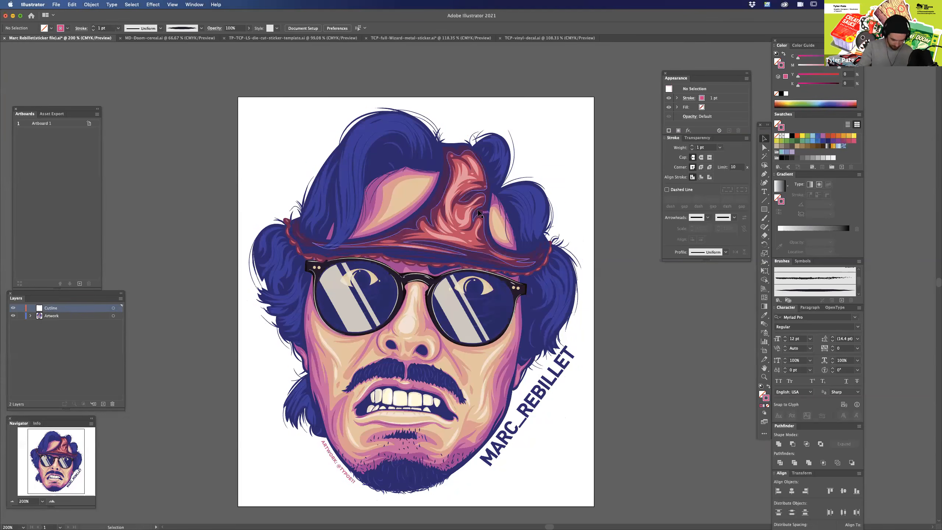
pyautogui.press('super+a')
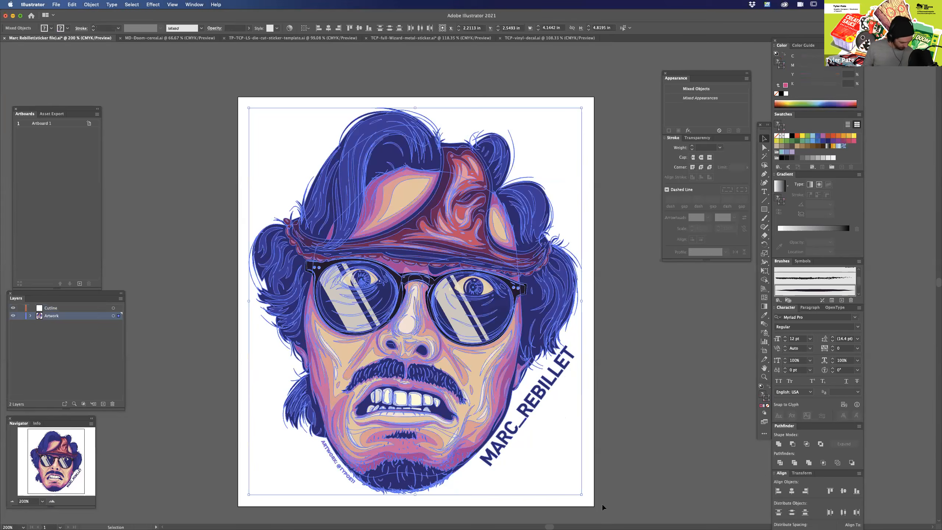
pyautogui.press('a')
pyautogui.press('v')
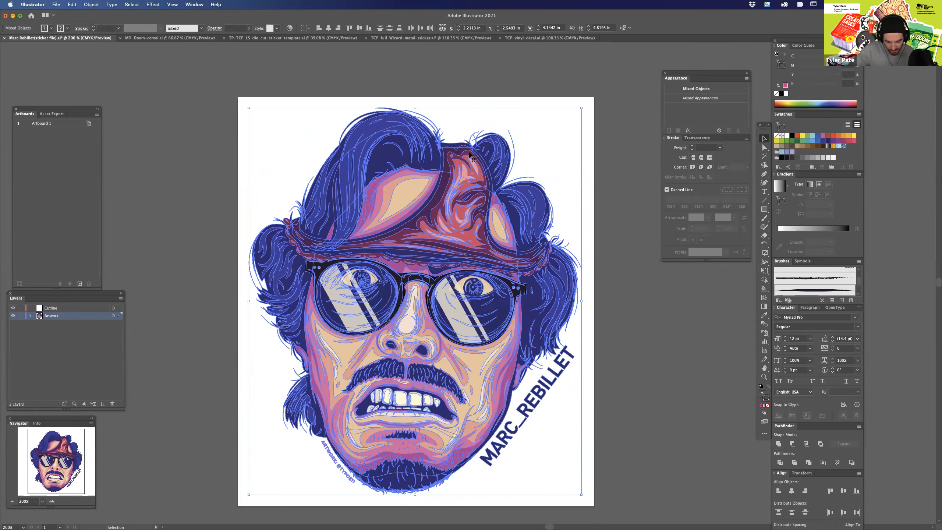
pyautogui.click(92, 10)
pyautogui.click(126, 105)
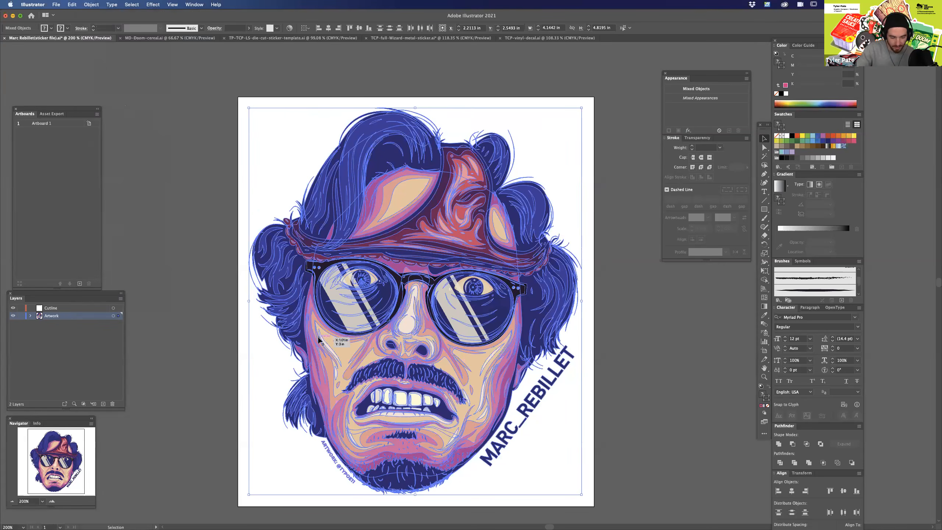
pyautogui.click(91, 5)
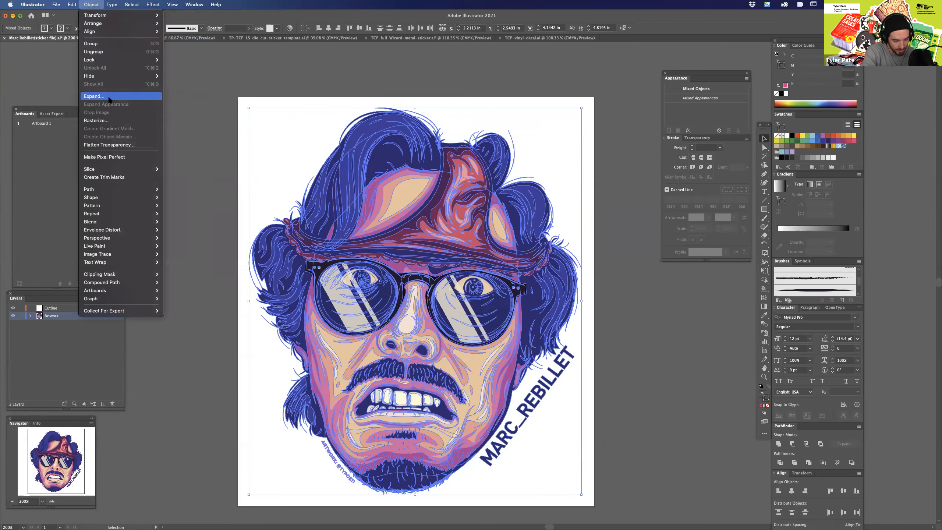
pyautogui.moveTo(117, 190)
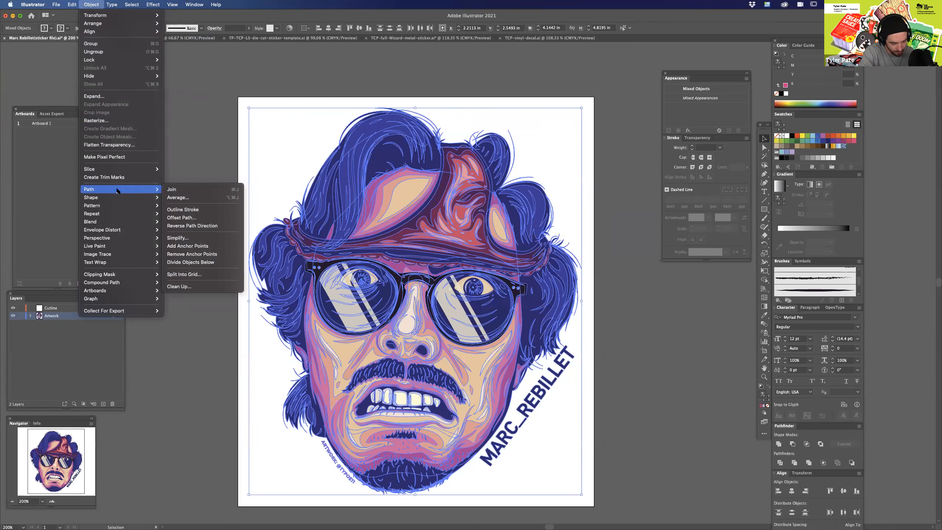
pyautogui.click(194, 212)
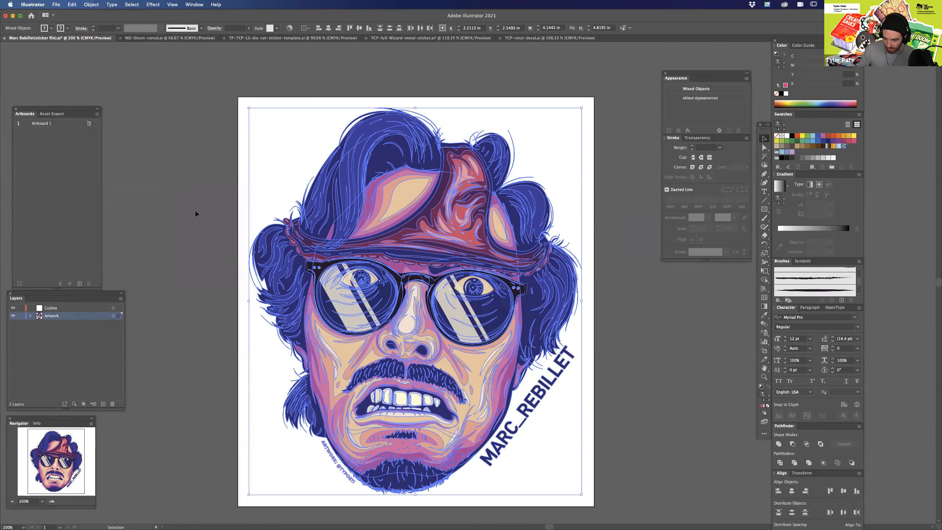
# Unite the selected artwork into a single silhouette and give it a navy stroke of 7 pt.
pyautogui.click(778, 445)
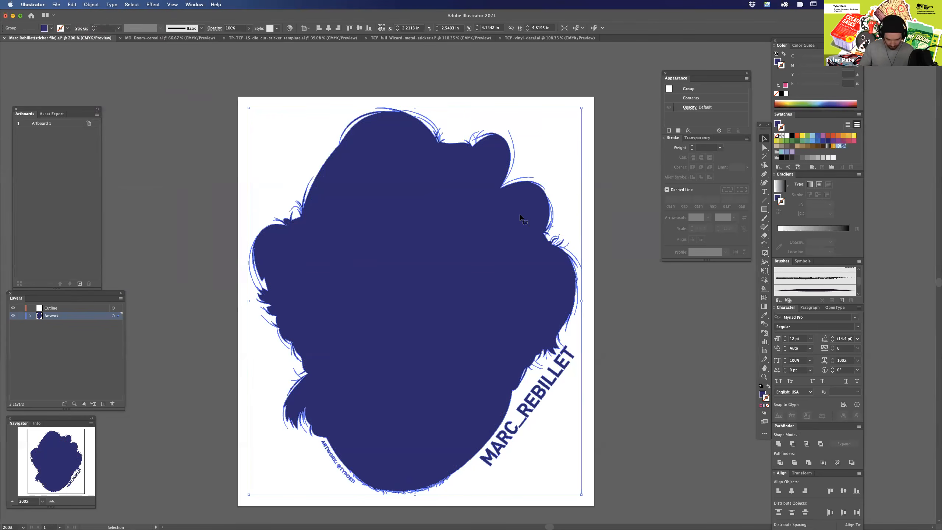
pyautogui.moveTo(776, 61); pyautogui.dragTo(782, 66)
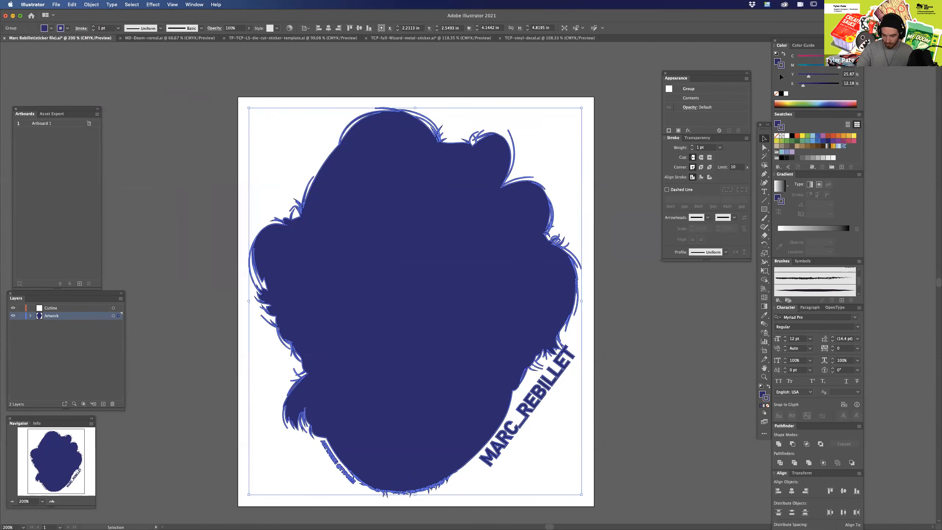
pyautogui.click(693, 146)
pyautogui.click(693, 145)
pyautogui.click(693, 146)
# Give the silhouette's stroke round corner joins and raise its weight to 15 pt.
pyautogui.click(692, 145)
pyautogui.click(692, 146)
pyautogui.click(693, 146)
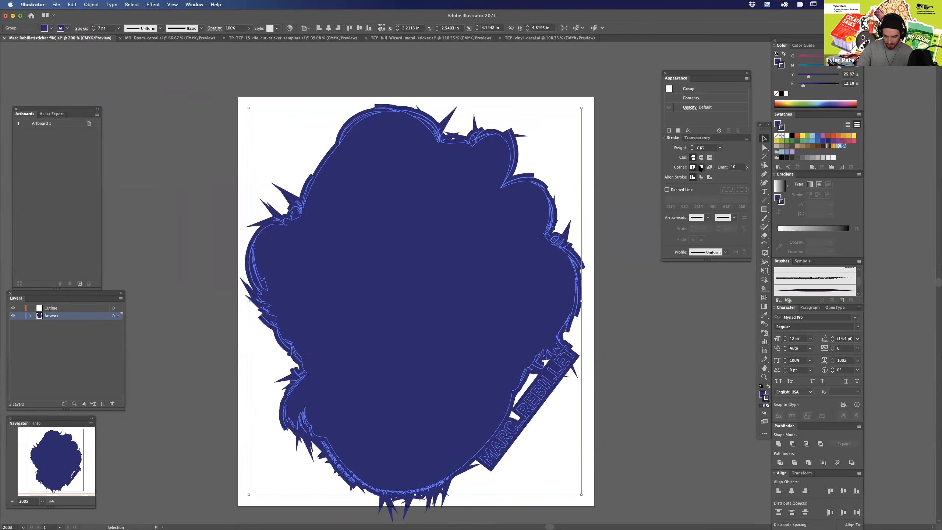
pyautogui.click(700, 168)
pyautogui.click(692, 145)
pyautogui.click(693, 145)
pyautogui.click(692, 146)
pyautogui.click(692, 146)
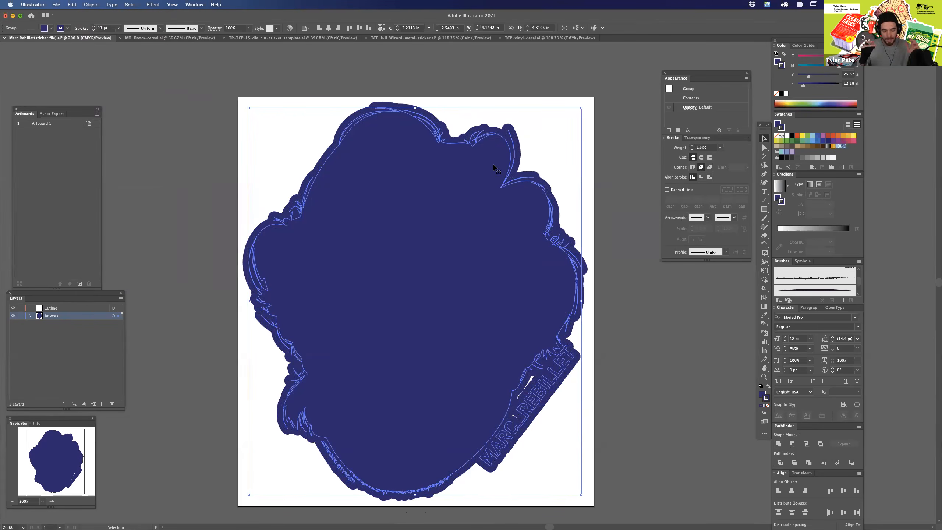
pyautogui.click(692, 146)
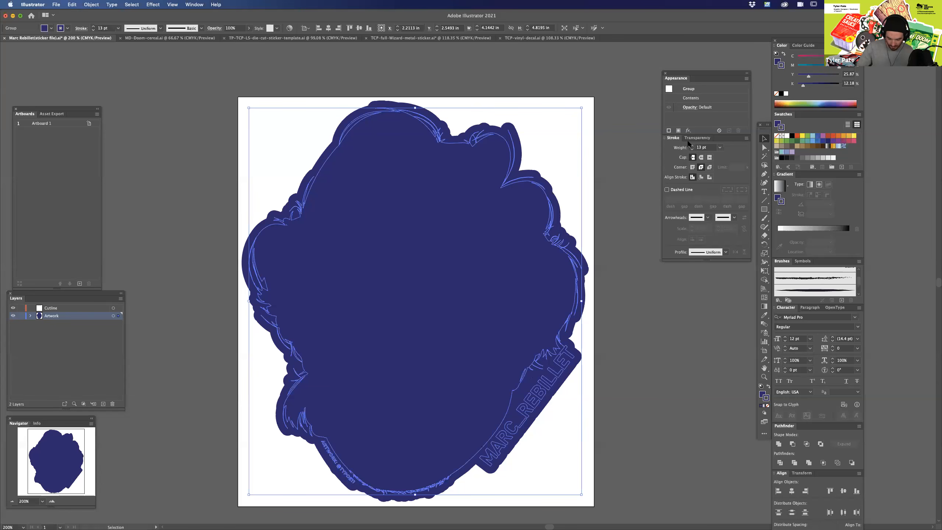
pyautogui.click(692, 146)
pyautogui.click(692, 146)
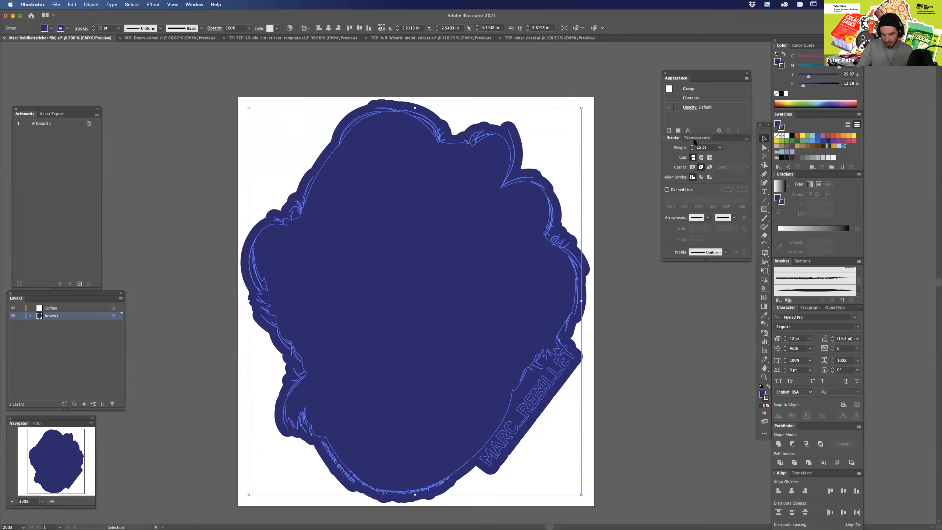
# Restore the detailed artwork in front of the navy silhouette and set the silhouette's stroke weight to 16 pt.
pyautogui.press('a')
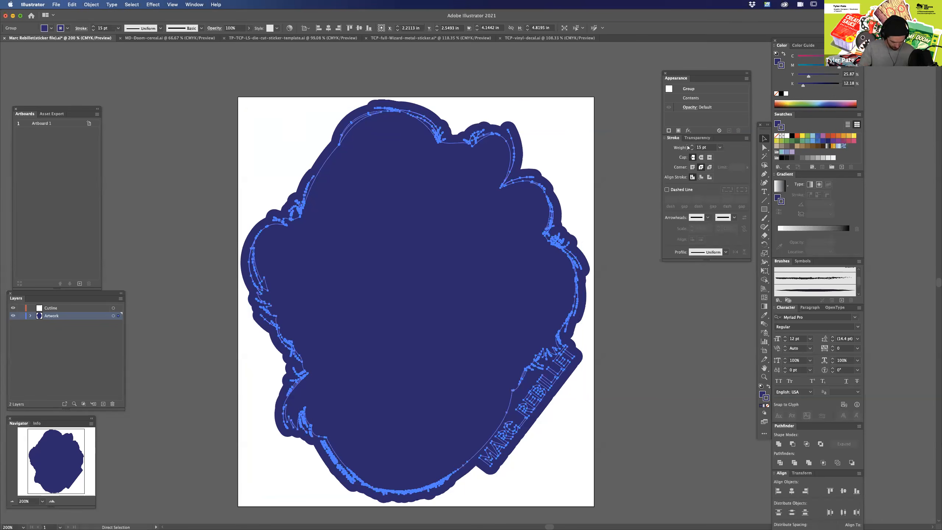
pyautogui.press('v')
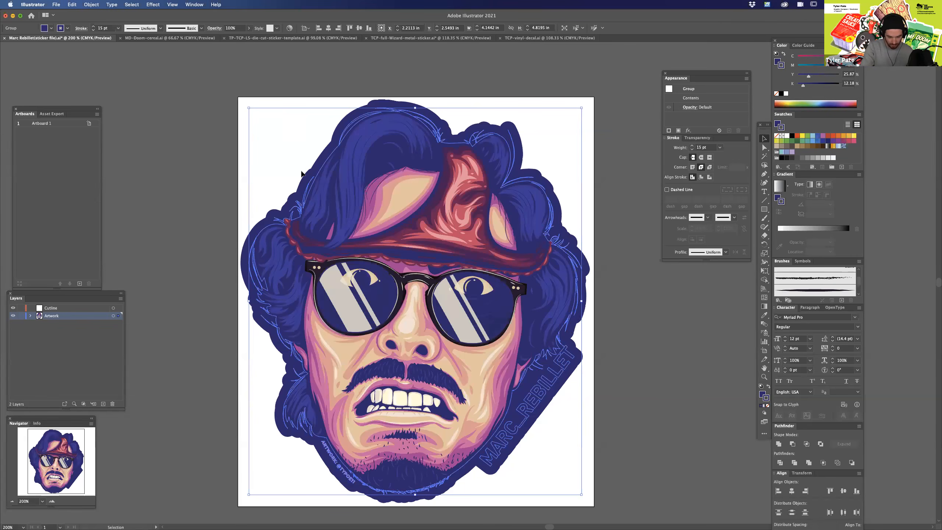
pyautogui.click(692, 146)
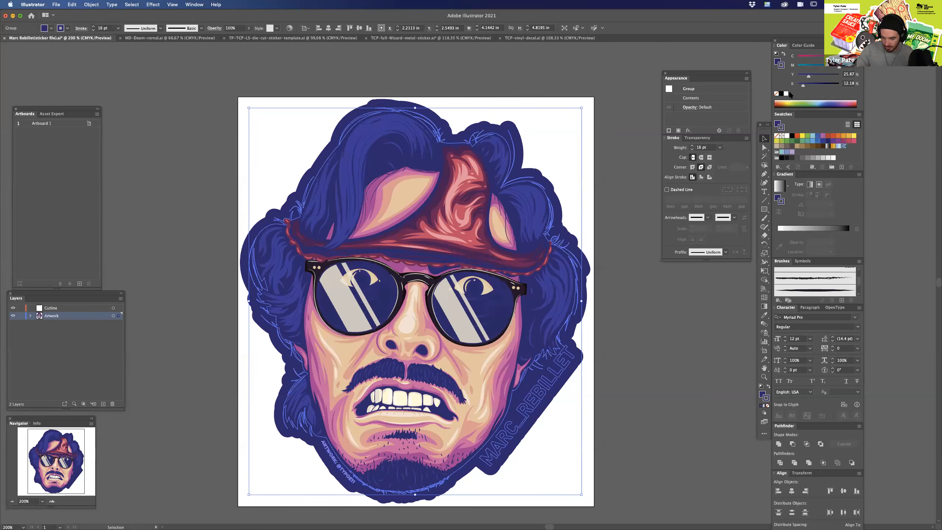
# Outline the silhouette's stroke and unite the resulting shapes into one solid border path.
pyautogui.click(92, 4)
pyautogui.moveTo(98, 22)
pyautogui.moveTo(135, 191)
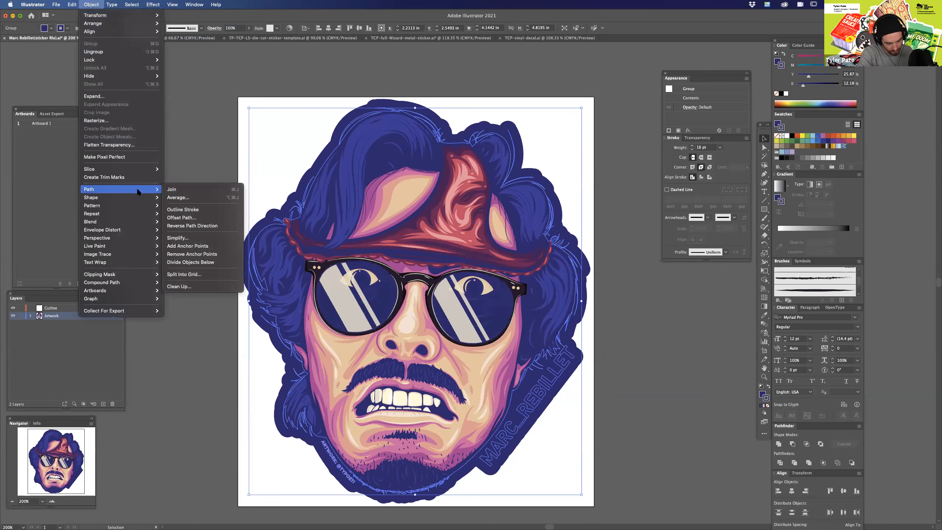
pyautogui.click(196, 211)
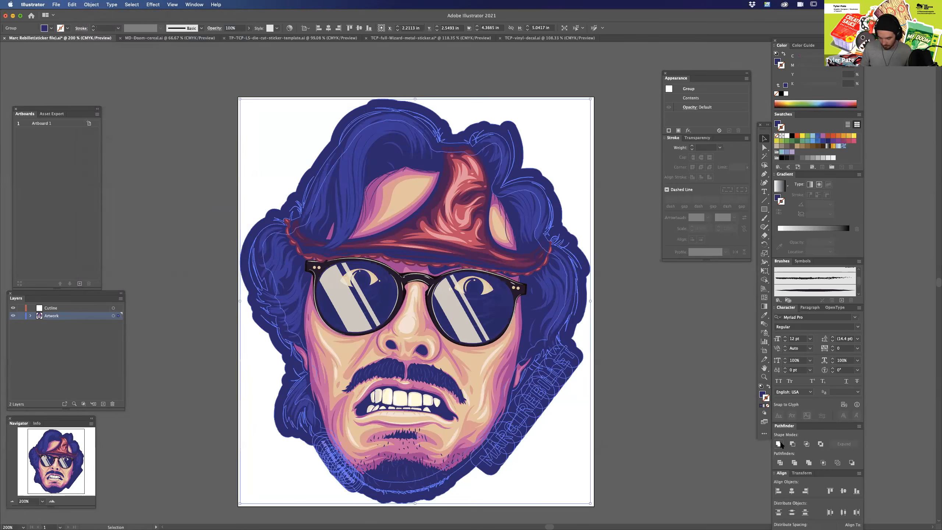
pyautogui.click(779, 444)
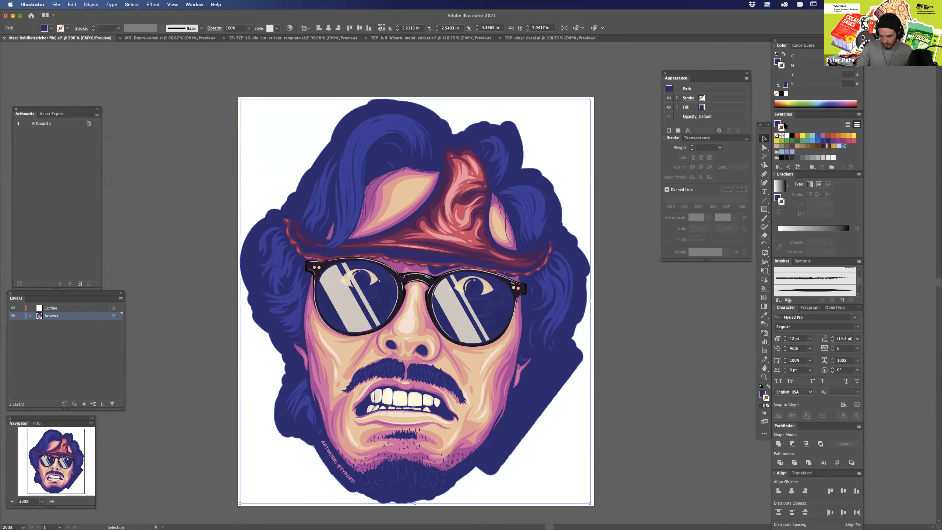
# Fill the border shape with a pale cream sampled from the face, adjusted to C 5.94, M 13, Y 13, K 0, and deselect it.
pyautogui.click(778, 125)
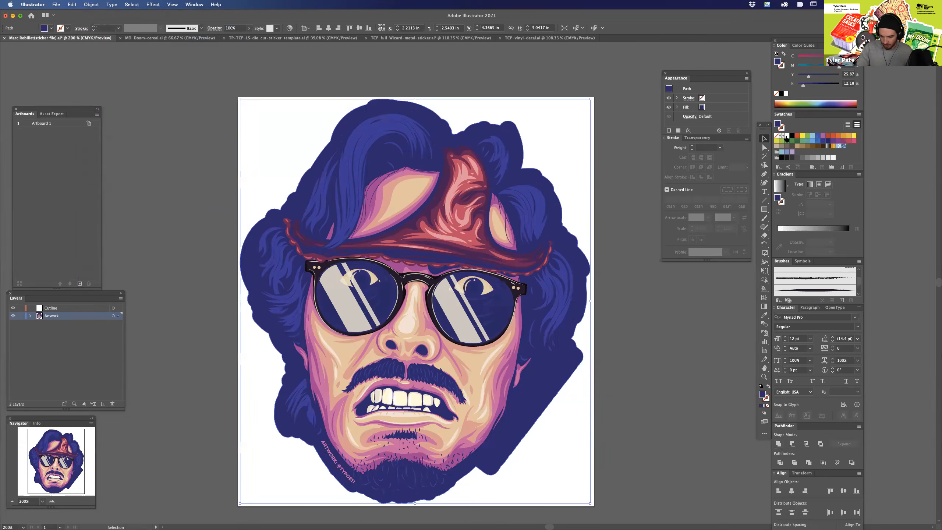
pyautogui.click(786, 136)
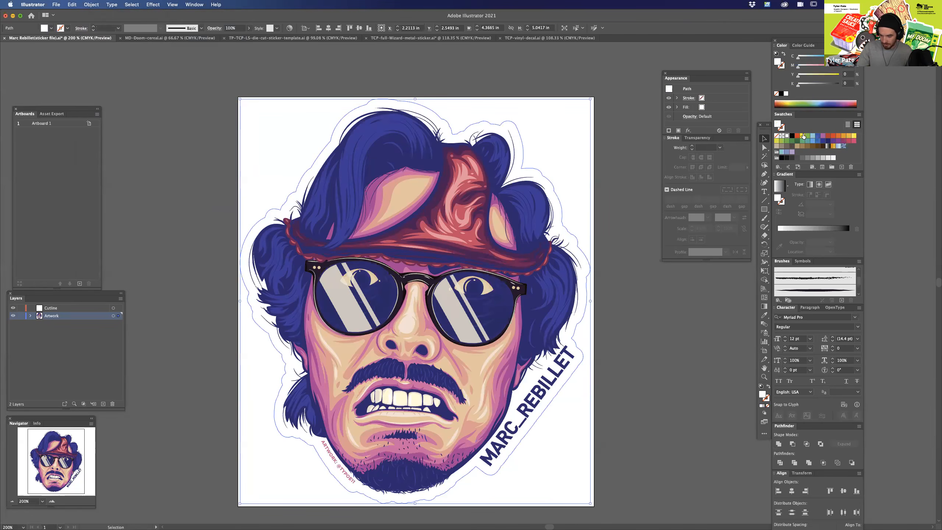
pyautogui.press('i')
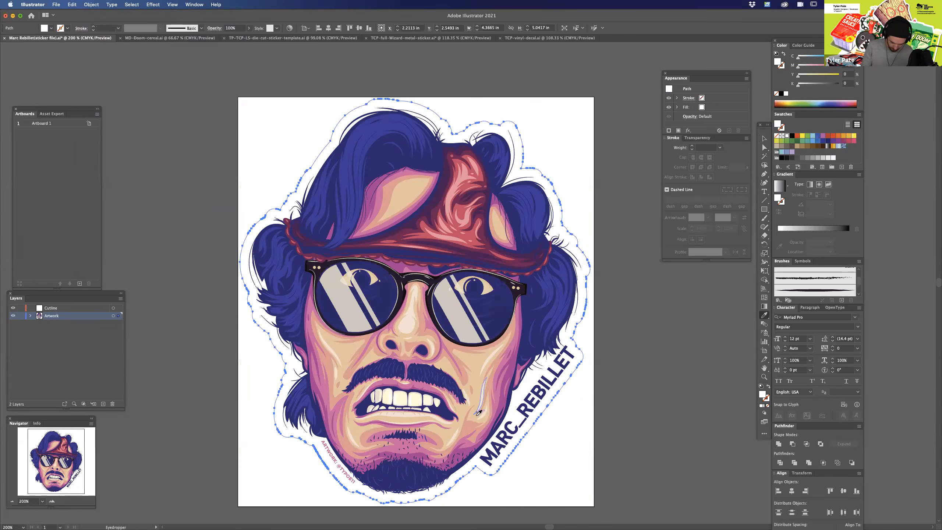
pyautogui.click(478, 413)
pyautogui.moveTo(808, 69); pyautogui.dragTo(801, 70)
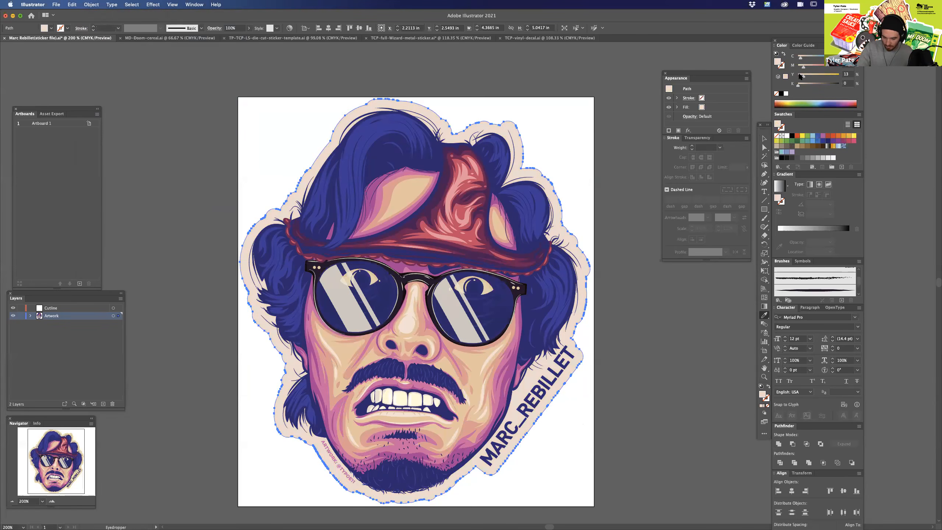
pyautogui.press('a')
pyautogui.click(618, 470)
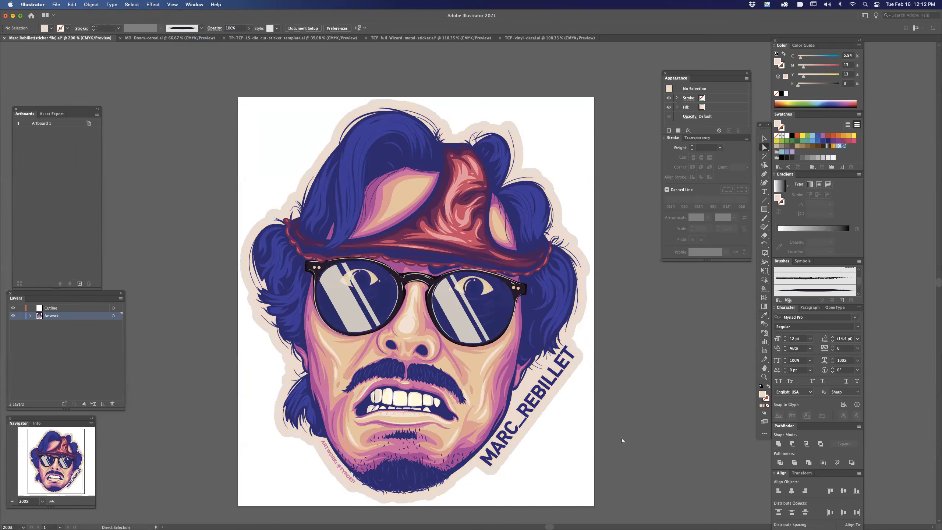
pyautogui.scroll(-2, 630, 368)
pyautogui.click(581, 328)
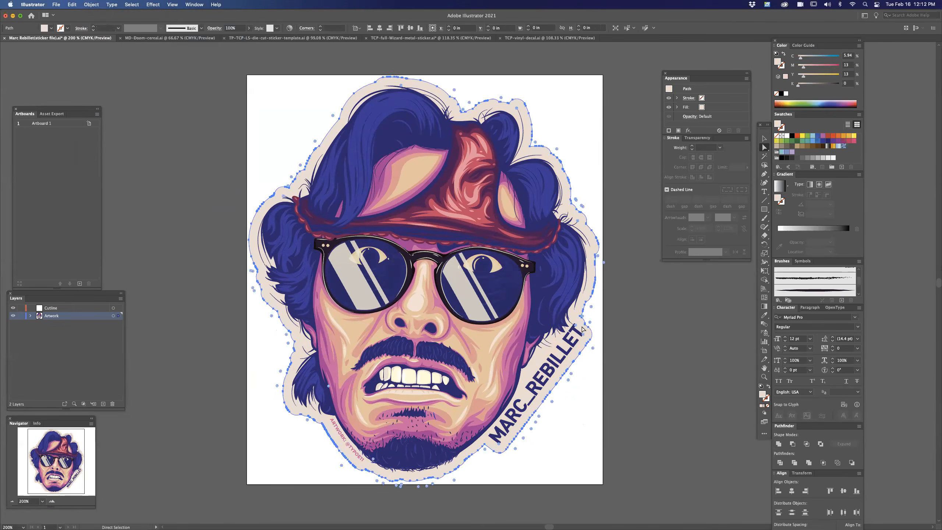
pyautogui.click(636, 446)
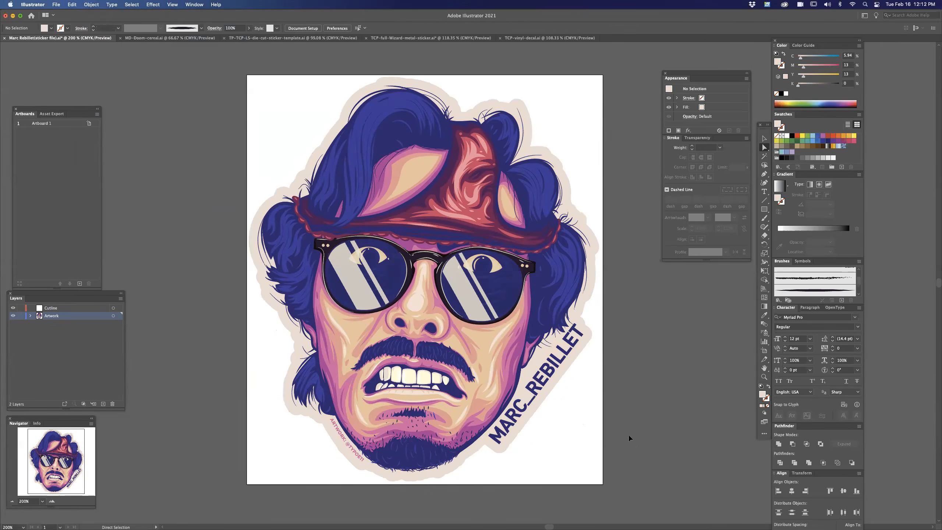
pyautogui.press('super+minus')
pyautogui.press('super+equal')
pyautogui.press('a')
pyautogui.scroll(-1, 624, 427)
# Delete the surplus anchor points along the cream border's straight diagonal edge beside the name lettering, and deselect the border.
pyautogui.click(588, 317)
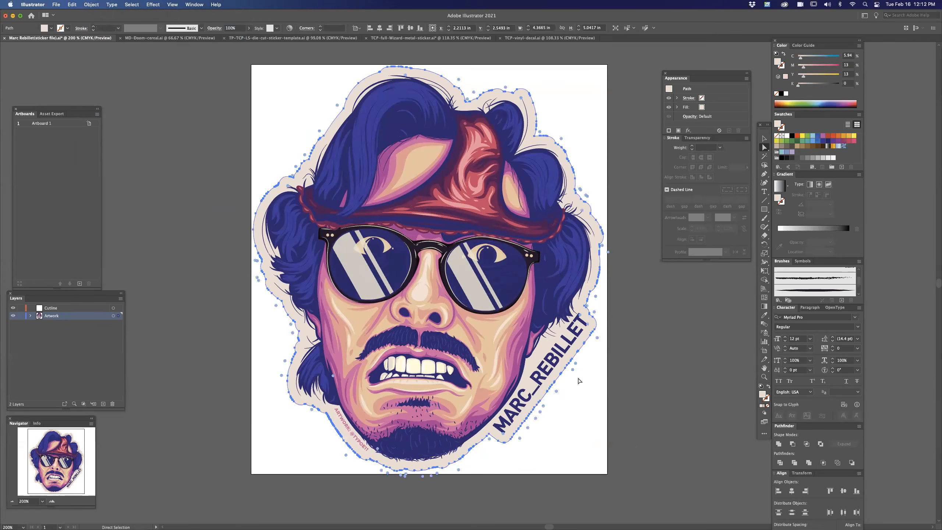
pyautogui.click(590, 336)
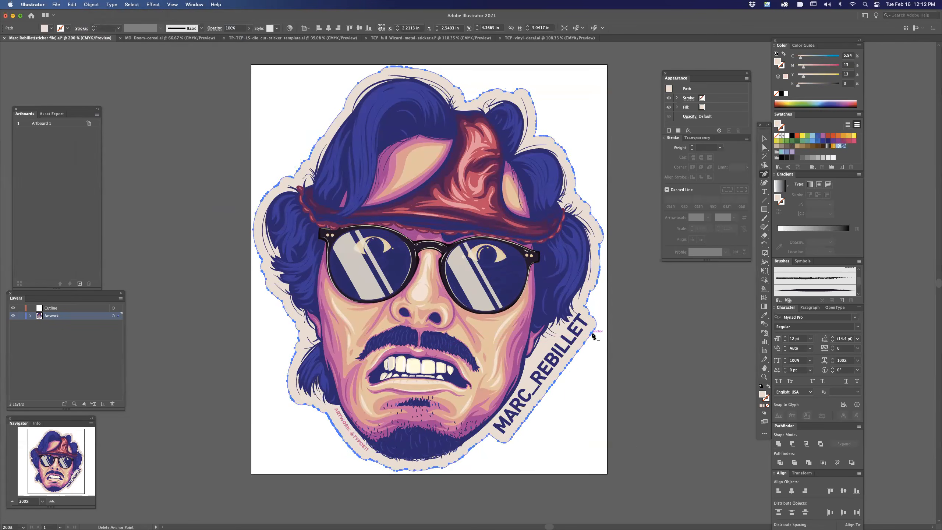
pyautogui.press('-')
pyautogui.click(585, 343)
pyautogui.click(577, 354)
pyautogui.click(580, 352)
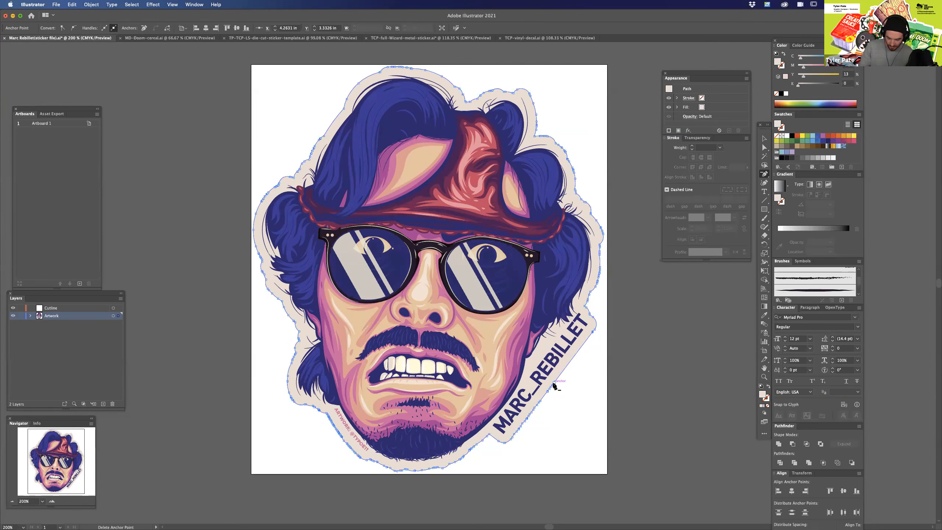
pyautogui.click(539, 401)
pyautogui.click(539, 401)
pyautogui.click(534, 407)
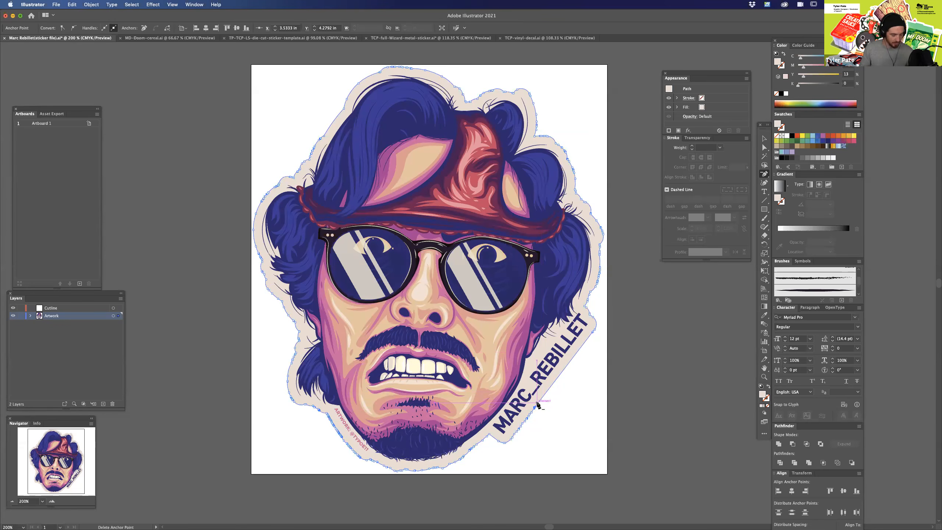
pyautogui.click(537, 404)
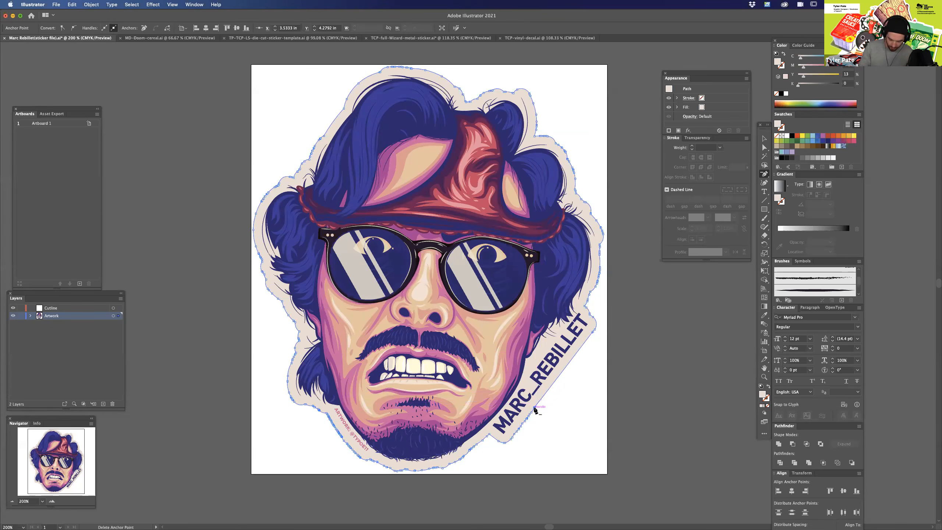
pyautogui.click(528, 416)
pyautogui.click(526, 419)
pyautogui.click(524, 422)
pyautogui.click(521, 425)
pyautogui.click(519, 429)
pyautogui.click(517, 432)
pyautogui.press('a')
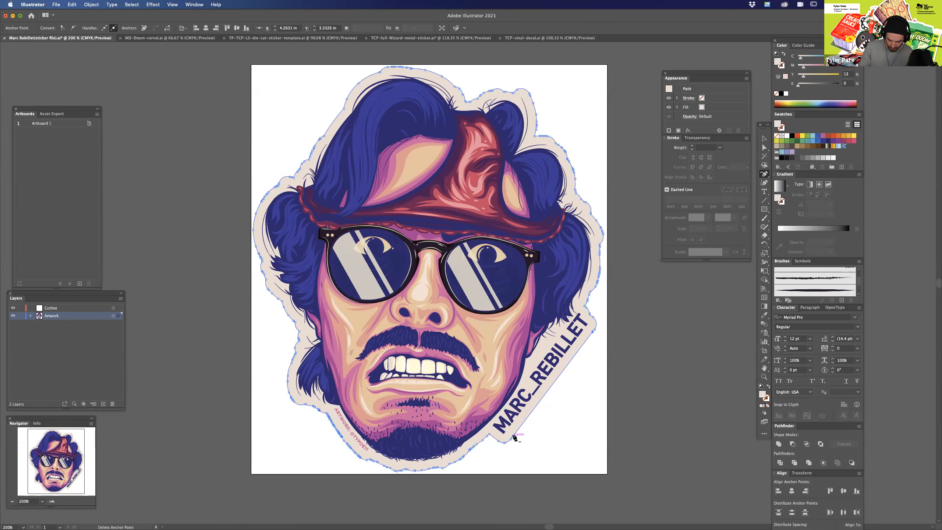
pyautogui.click(608, 391)
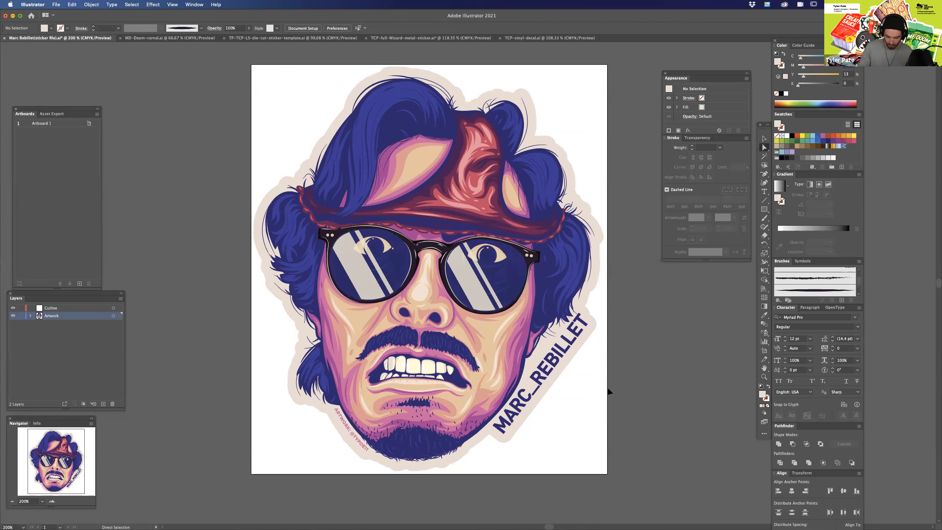
# Duplicate the cream border in place and give the copy a pink 1 pt stroke with no fill.
pyautogui.press('super+minus')
pyautogui.click(557, 329)
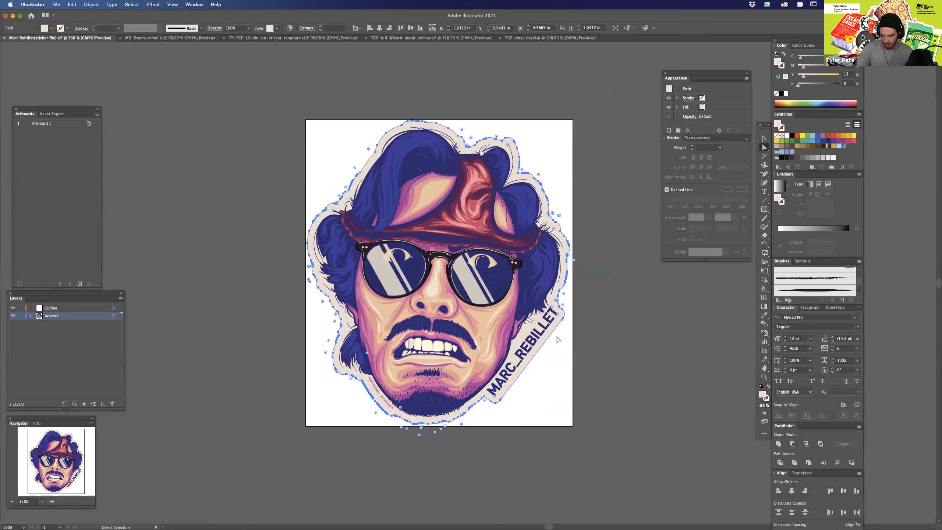
pyautogui.press('v')
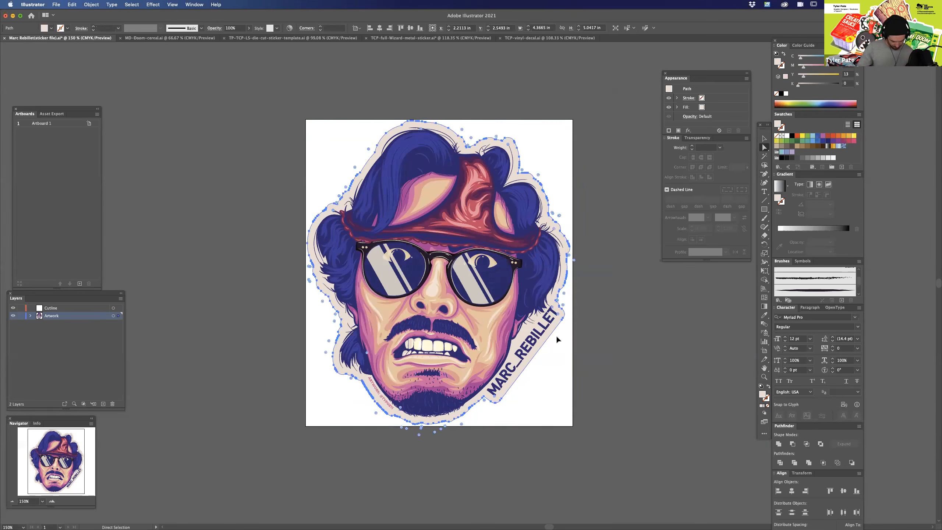
pyautogui.press('a')
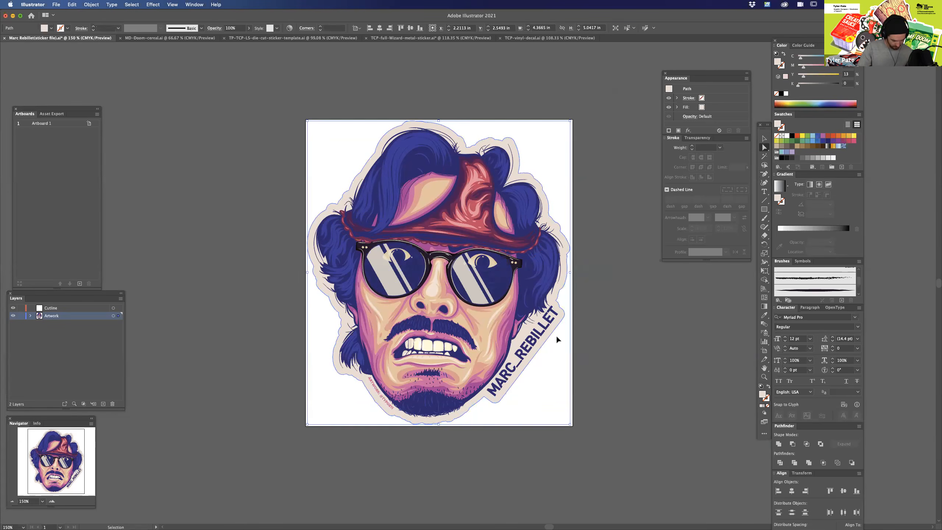
pyautogui.moveTo(822, 66); pyautogui.dragTo(795, 77)
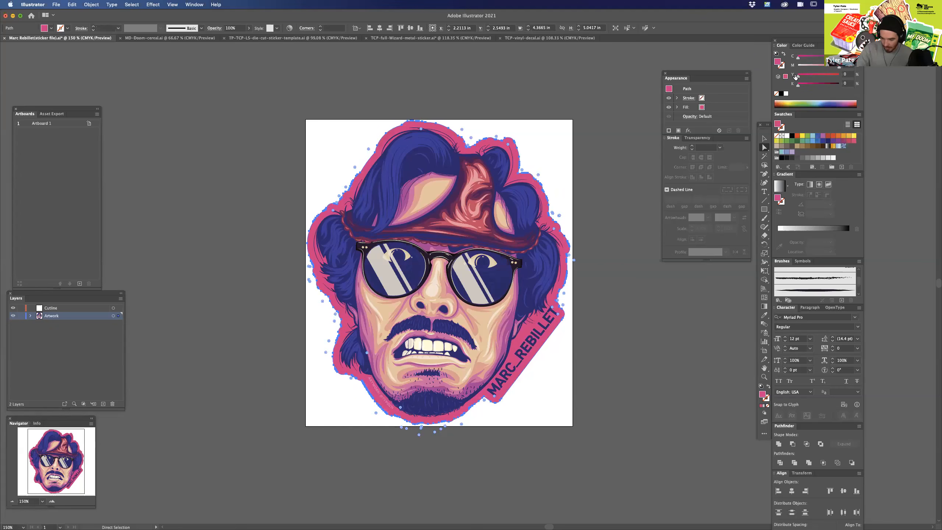
pyautogui.hotkey('shift', 'x')
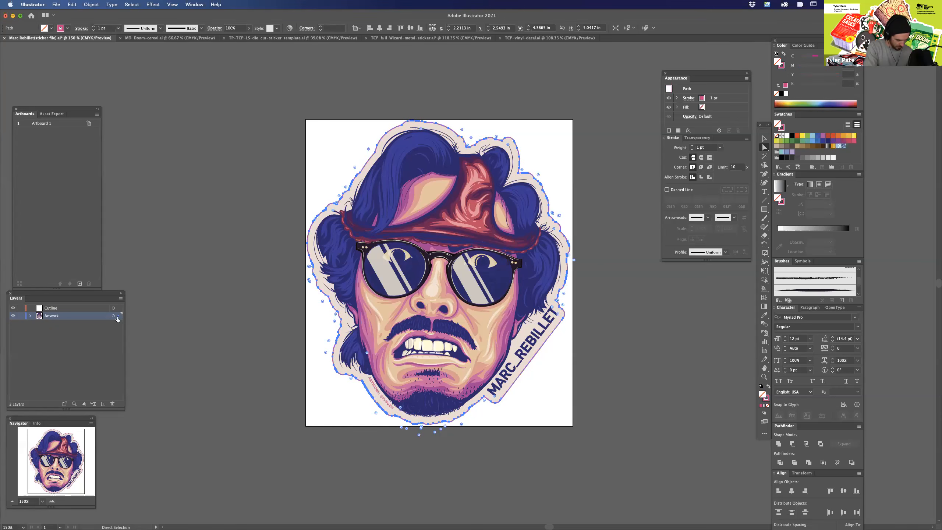
# Move the pink outline to the Cutline layer and check it with the Artwork layer hidden and shown again.
pyautogui.moveTo(118, 319); pyautogui.dragTo(113, 310)
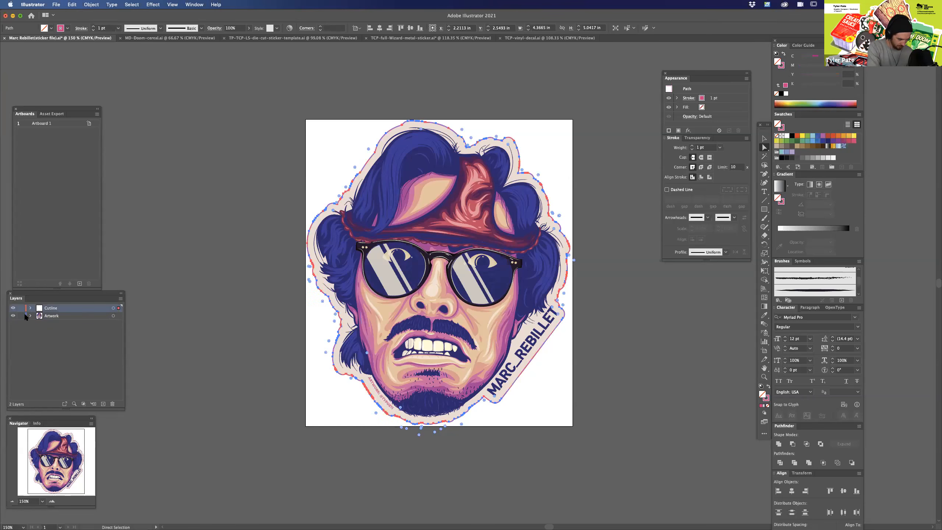
pyautogui.click(13, 316)
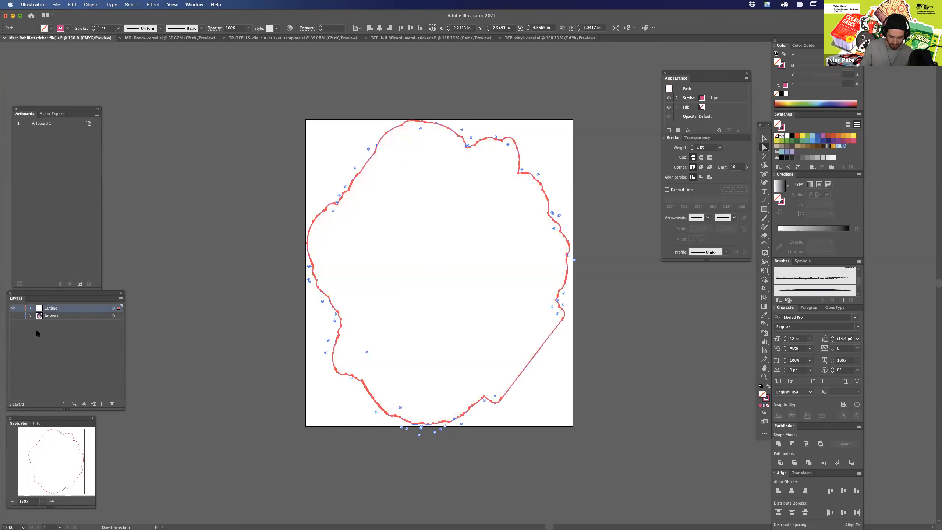
pyautogui.click(593, 382)
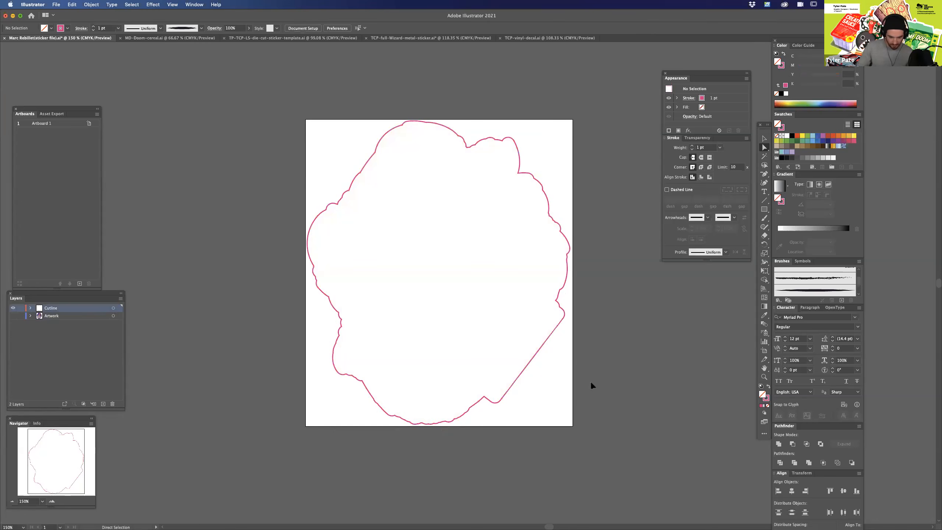
pyautogui.click(13, 316)
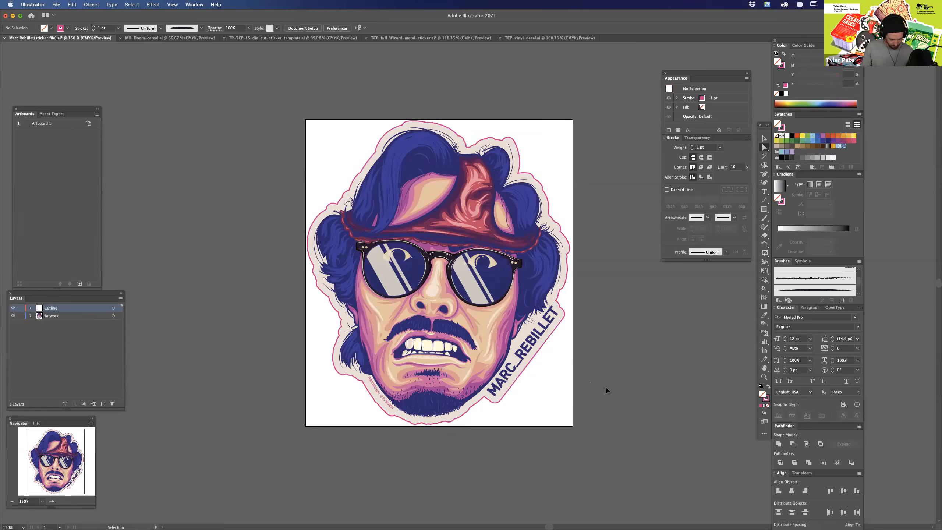
pyautogui.press('super+equal')
pyautogui.moveTo(598, 423); pyautogui.dragTo(594, 404)
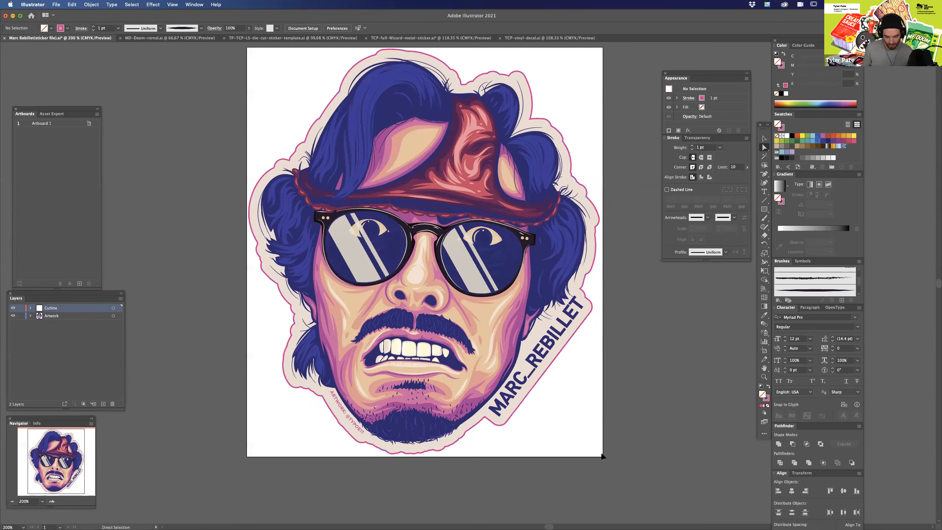
pyautogui.moveTo(548, 381); pyautogui.dragTo(563, 377)
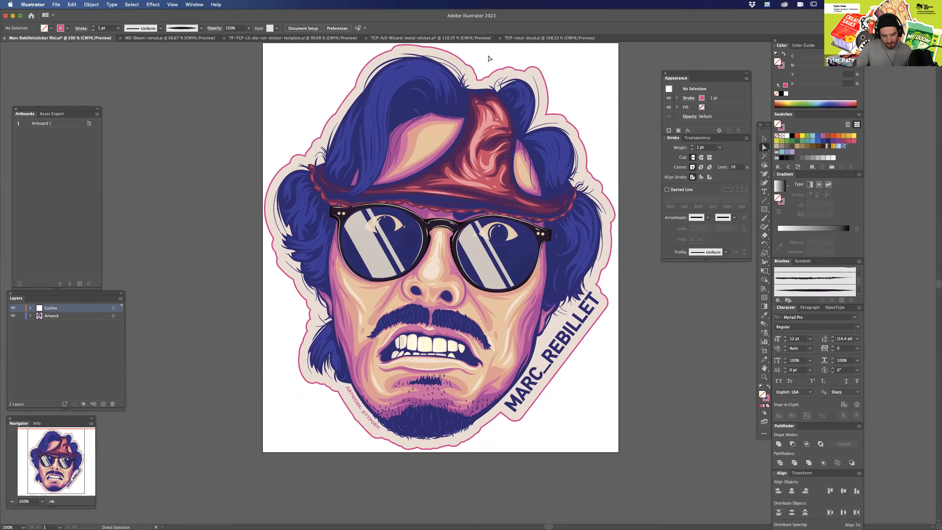
# Switch to the MF Doom cereal box document and delete its green background rectangle.
pyautogui.click(173, 38)
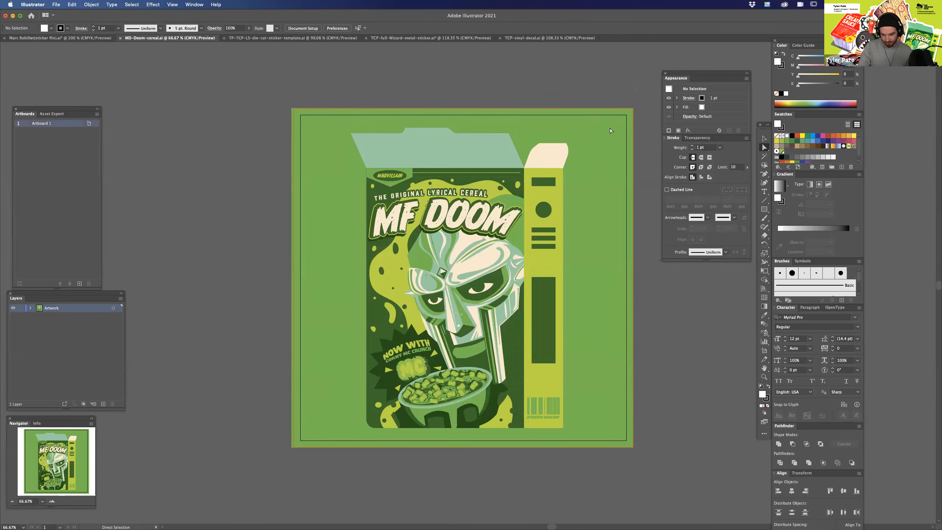
pyautogui.click(603, 145)
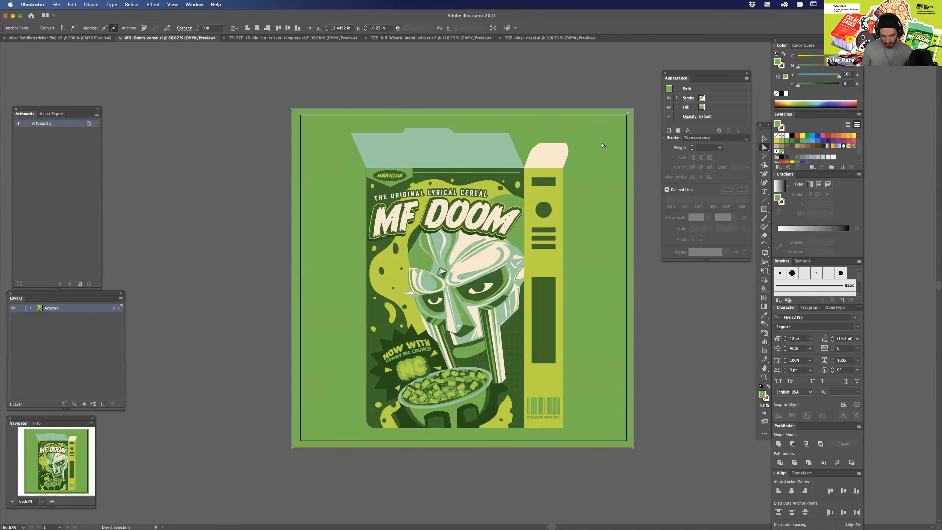
pyautogui.press('Delete')
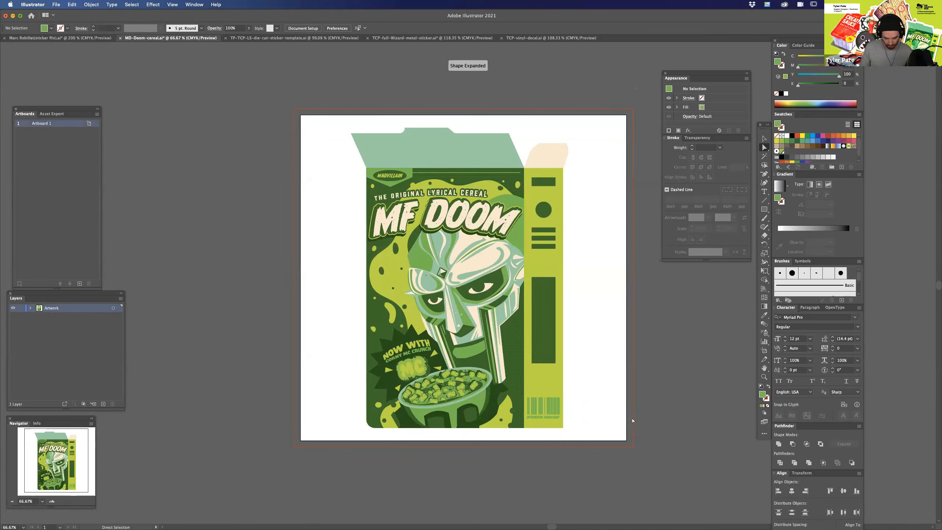
# Scale the whole cereal box artwork down to about 7.66 by 10.2 in, centred on the artboard.
pyautogui.press('v')
pyautogui.moveTo(322, 120); pyautogui.dragTo(590, 448)
pyautogui.moveTo(576, 126); pyautogui.dragTo(572, 146)
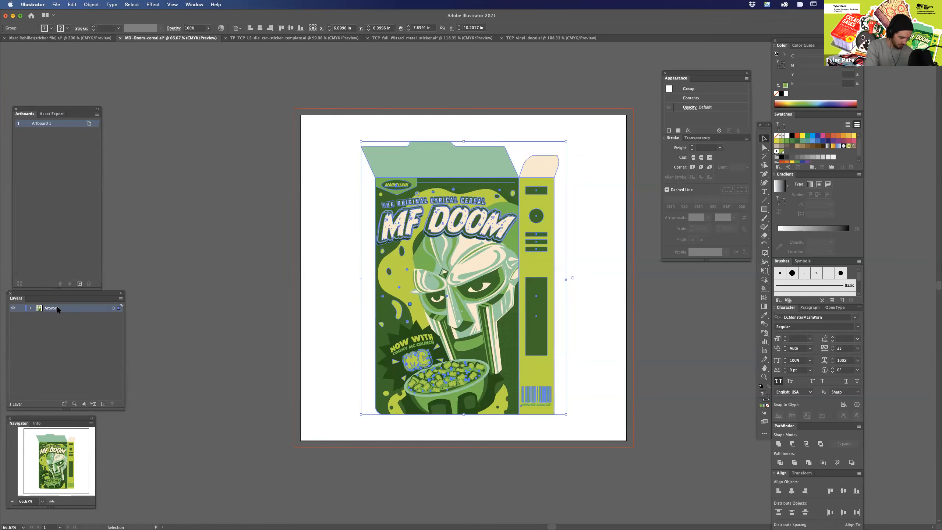
# Create a new layer above the Artwork layer and name it Cutline.
pyautogui.click(103, 405)
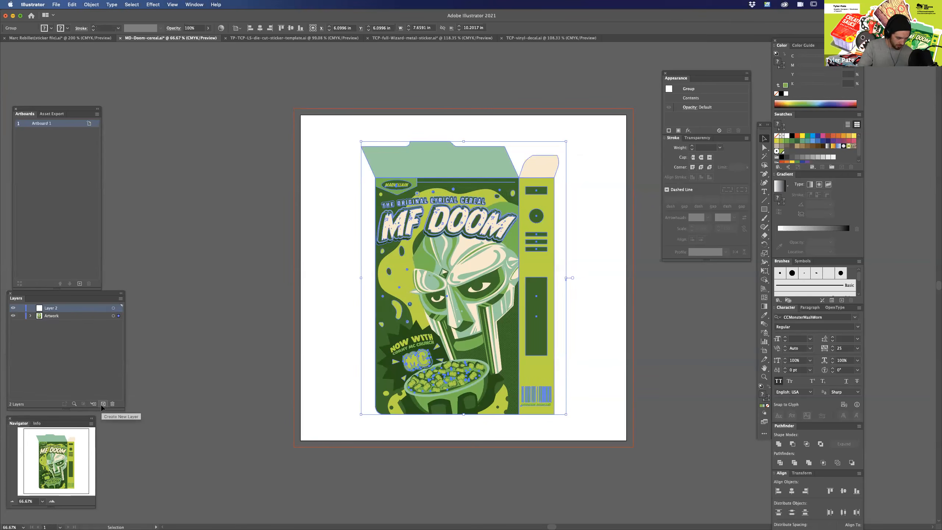
pyautogui.doubleClick(54, 309)
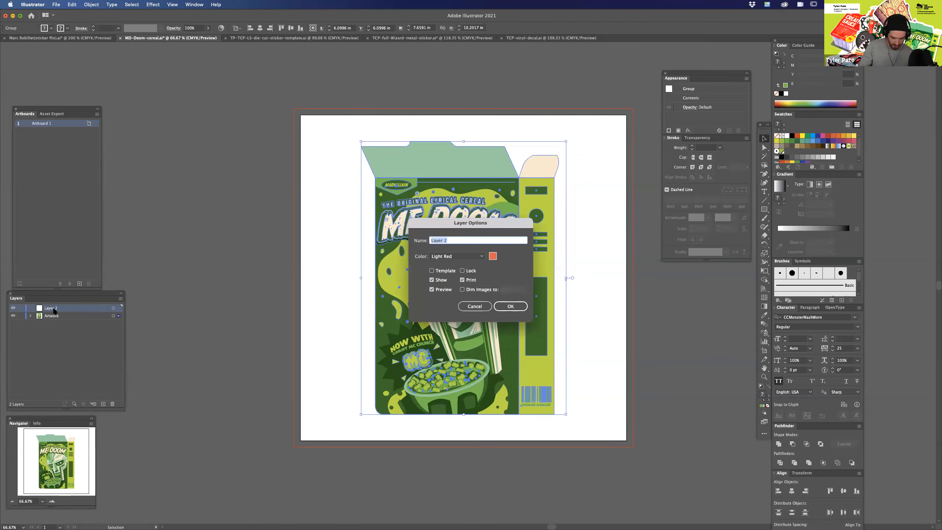
pyautogui.write('Cutlin')
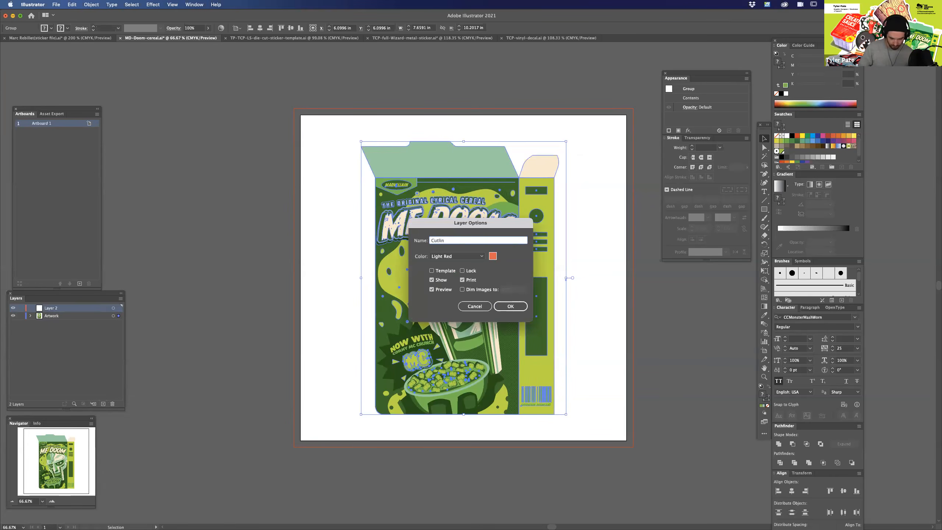
pyautogui.press('BackSpace')
pyautogui.write('utli')
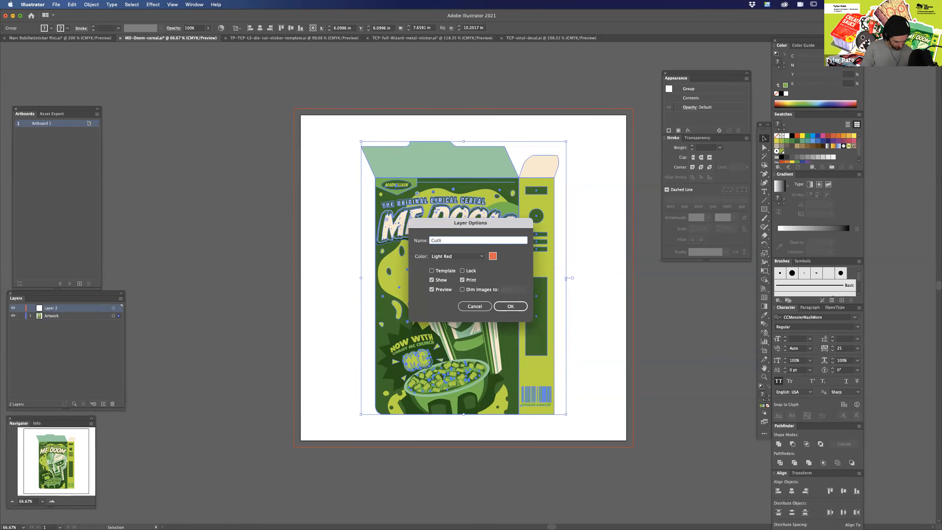
pyautogui.write('ne')
pyautogui.press('Return')
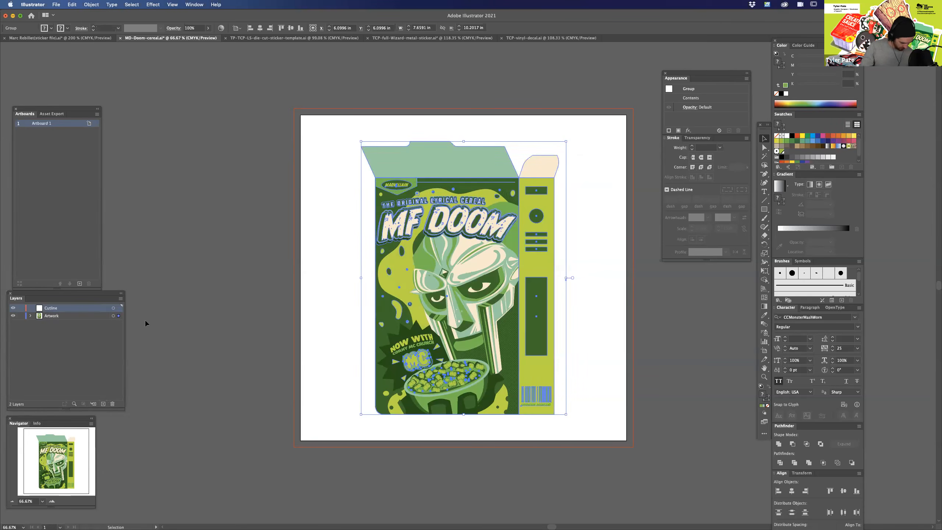
# Duplicate the selected cereal box artwork from the Artwork layer onto the Cutline layer.
pyautogui.click(552, 346)
pyautogui.press('a')
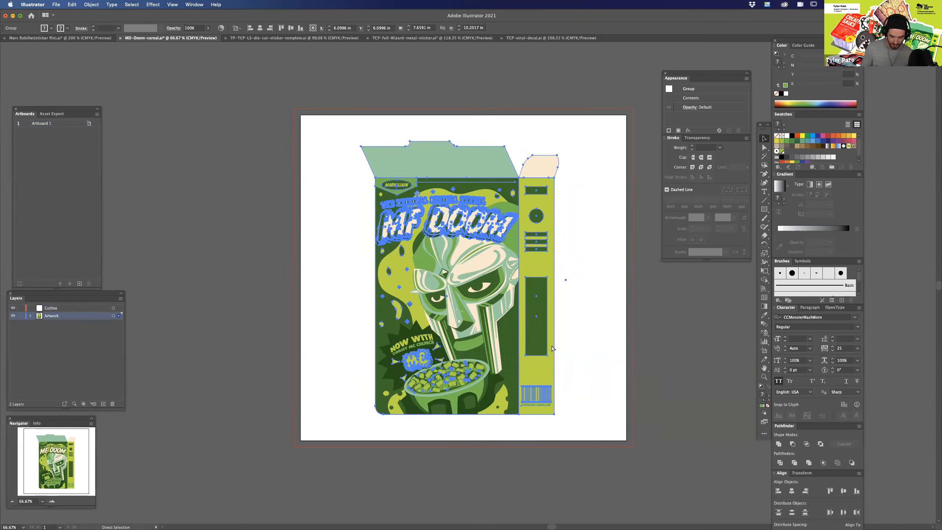
pyautogui.press('v')
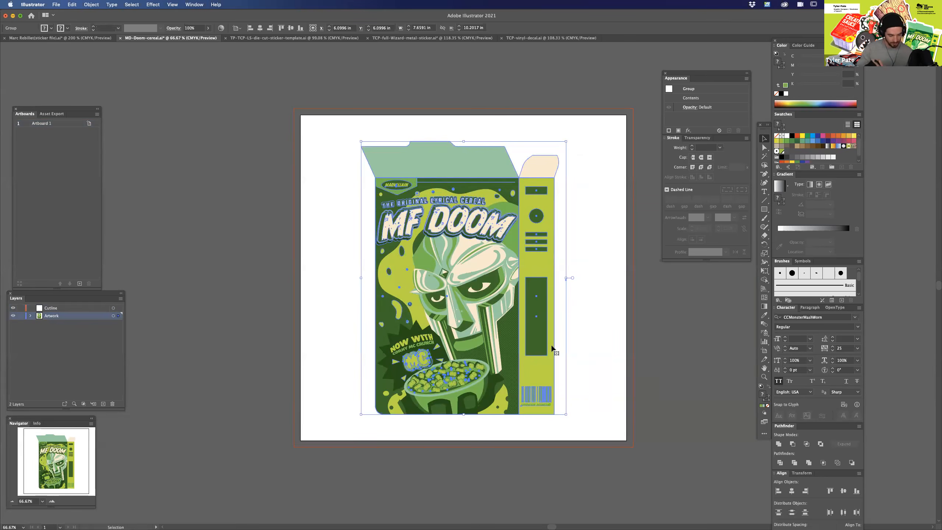
pyautogui.moveTo(119, 317); pyautogui.dragTo(119, 309)
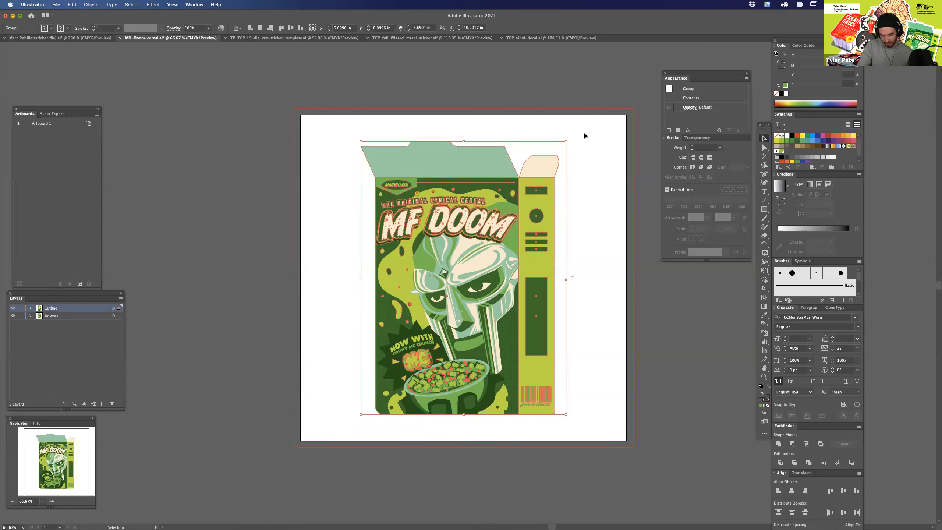
# Outline the strokes of the box artwork copy on the Cutline layer and expand its appearance.
pyautogui.click(90, 4)
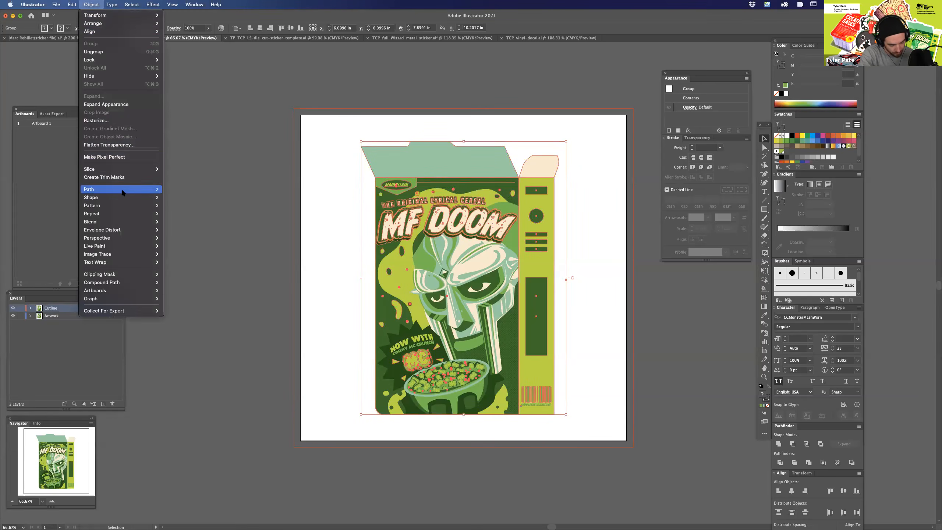
pyautogui.moveTo(124, 191)
pyautogui.click(193, 210)
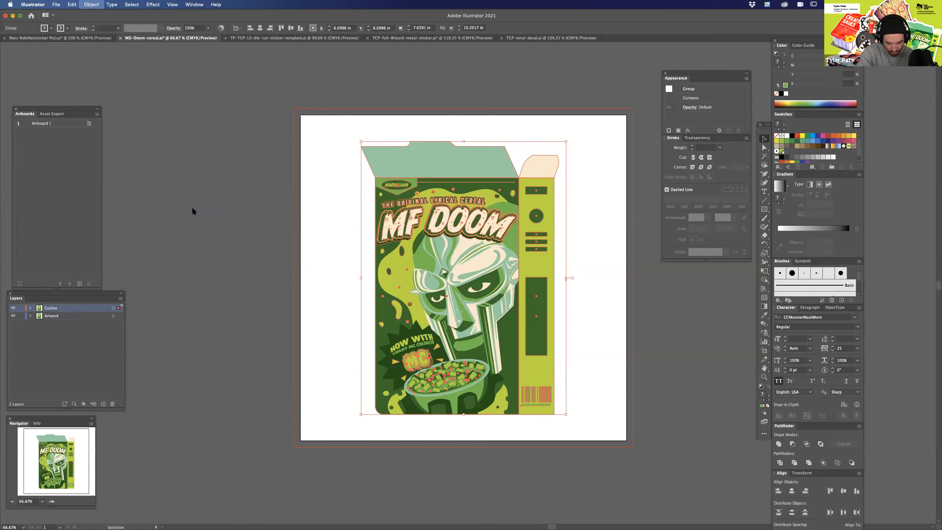
pyautogui.click(87, 6)
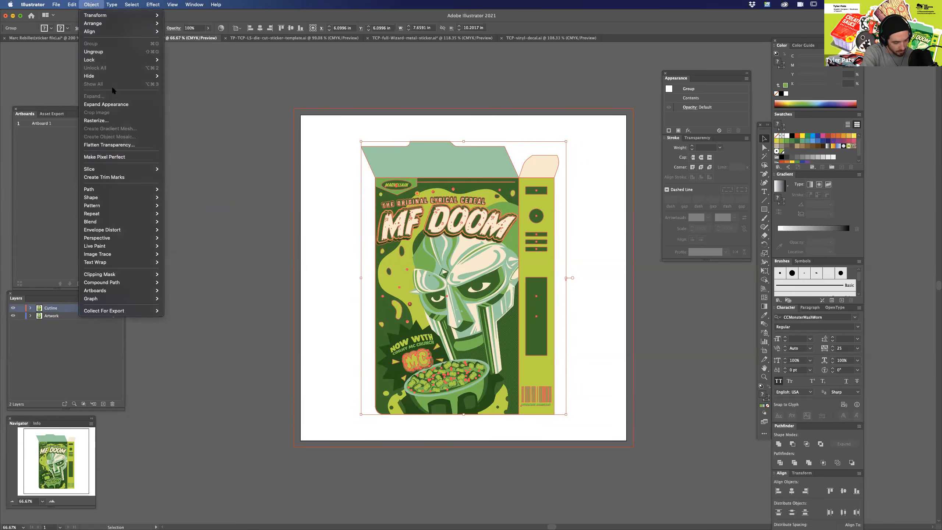
pyautogui.click(120, 104)
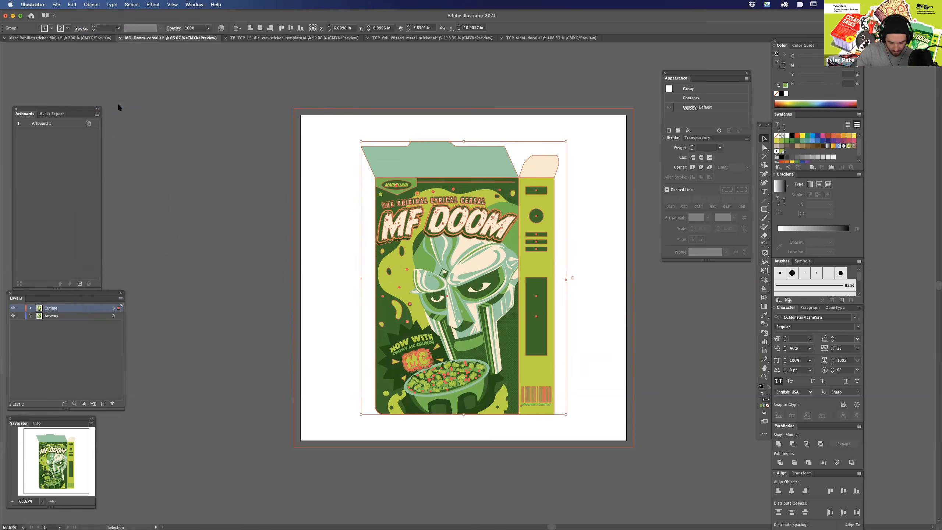
# Try to unite the cereal box copy on the Cutline layer into one shape.
pyautogui.click(779, 443)
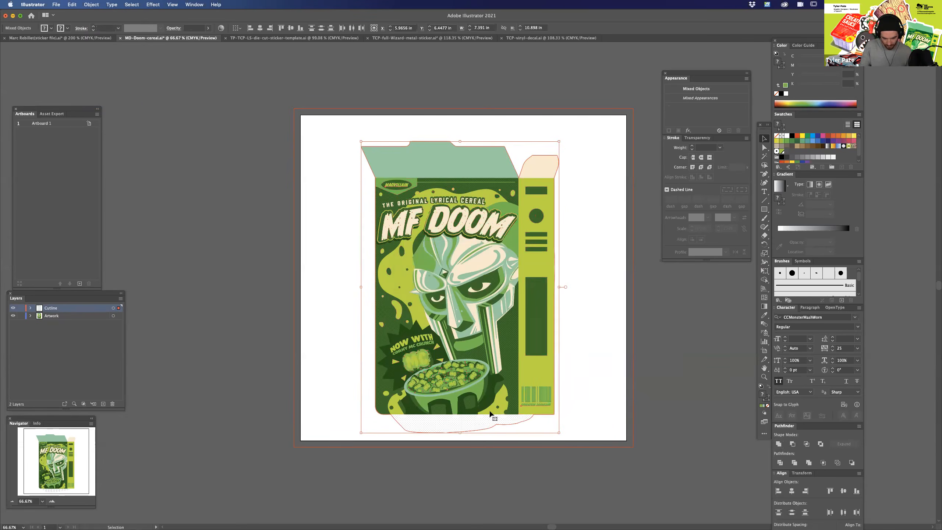
pyautogui.press('a')
pyautogui.press('super+z')
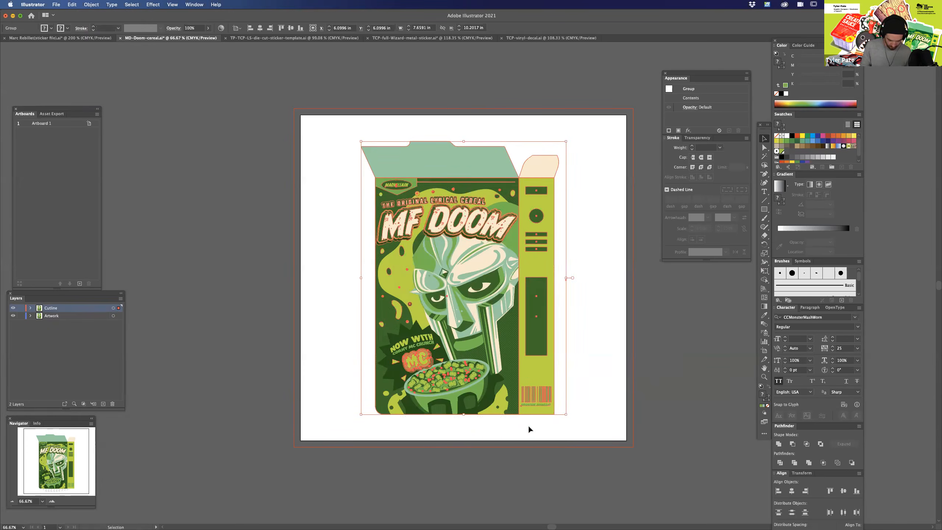
# Try to delete individual shapes near the lower part of the box front from the artwork copy.
pyautogui.click(604, 387)
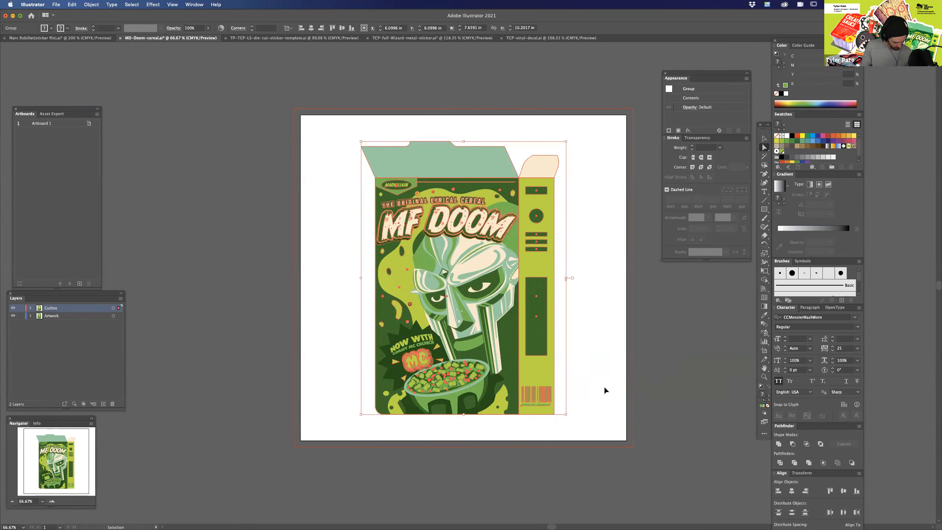
pyautogui.click(510, 349)
pyautogui.press('Delete')
pyautogui.click(510, 330)
pyautogui.press('Delete')
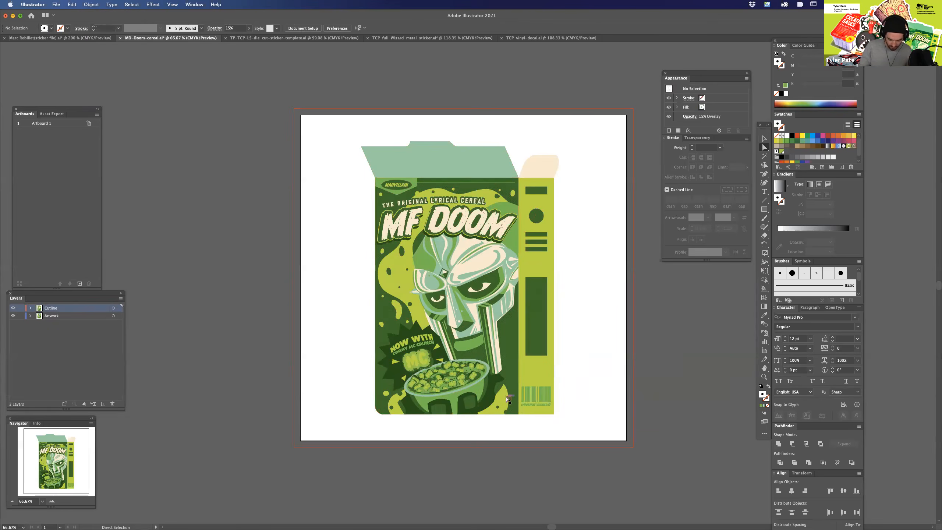
# Check the artwork's hidden and overhanging paths in outline view.
pyautogui.press('v')
pyautogui.press('super+y')
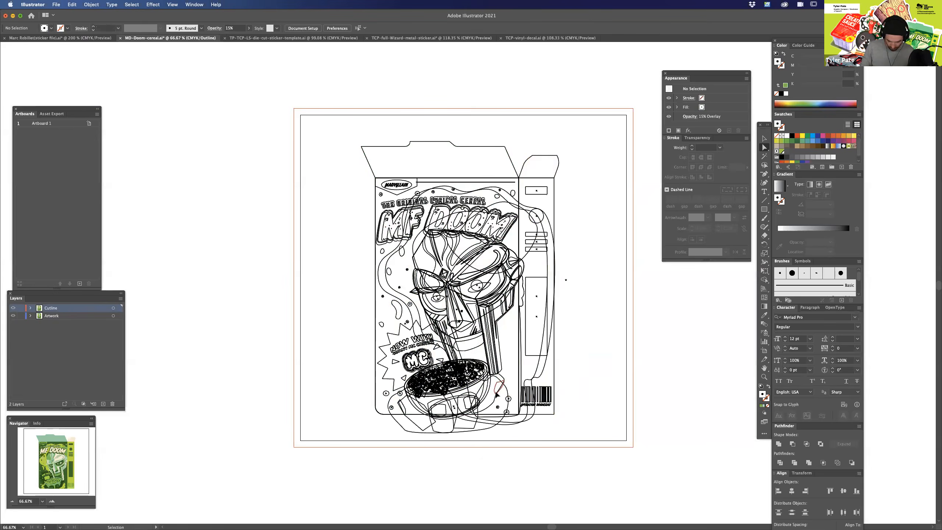
pyautogui.press('super+y')
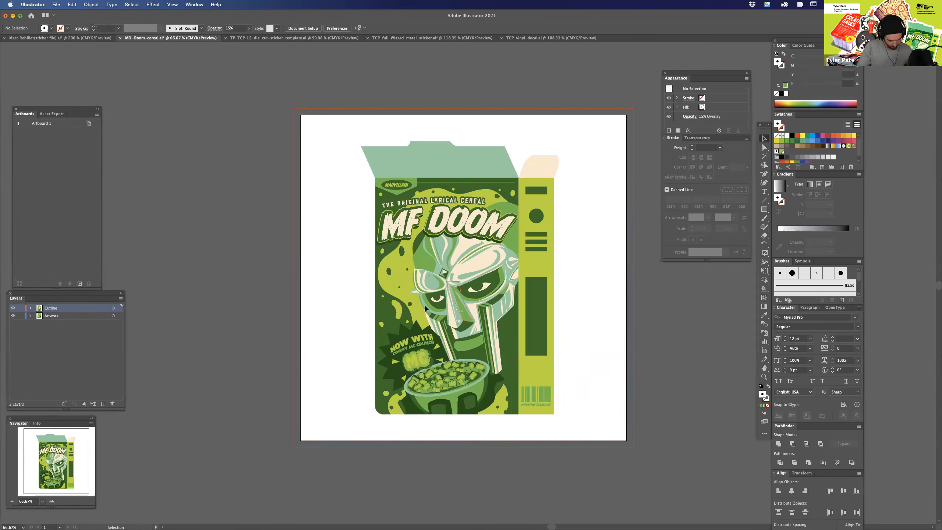
# Lock the Artwork layer and select only the cereal box copy on the Cutline layer.
pyautogui.press('super+a')
pyautogui.click(21, 316)
pyautogui.moveTo(316, 115); pyautogui.dragTo(608, 458)
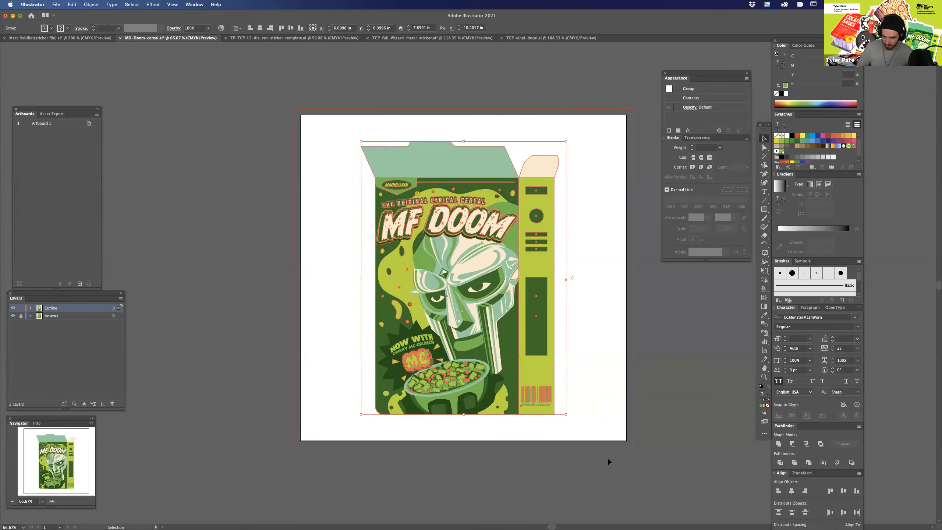
# Outline the strokes of the cereal box copy and unite it into a single solid silhouette.
pyautogui.click(91, 5)
pyautogui.moveTo(138, 189)
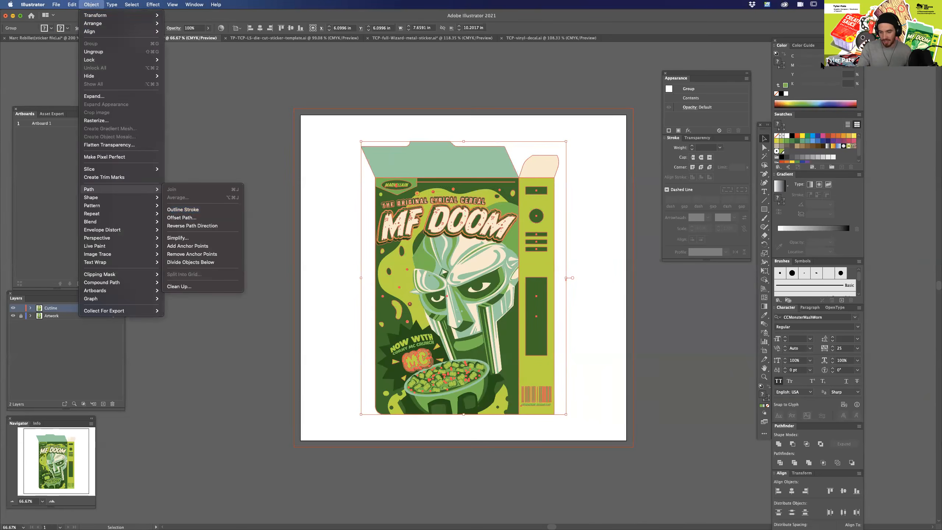
pyautogui.moveTo(140, 196)
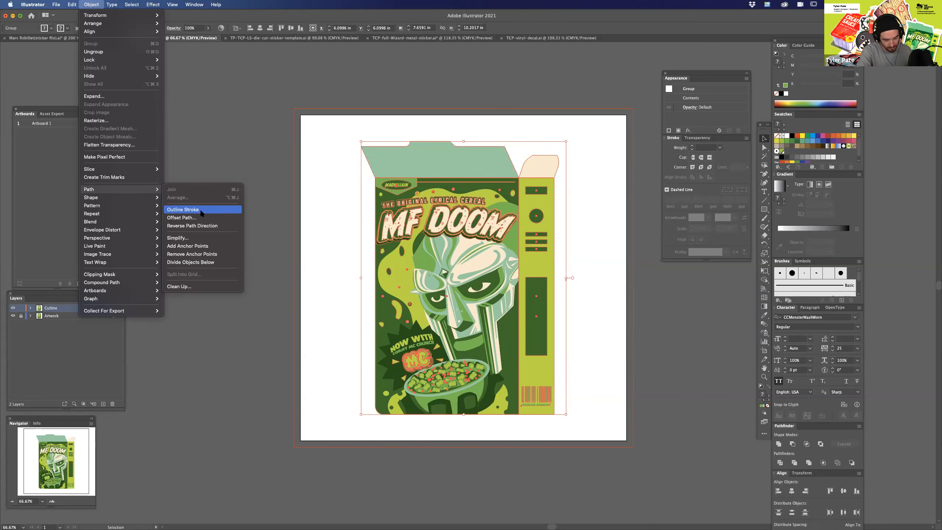
pyautogui.click(191, 209)
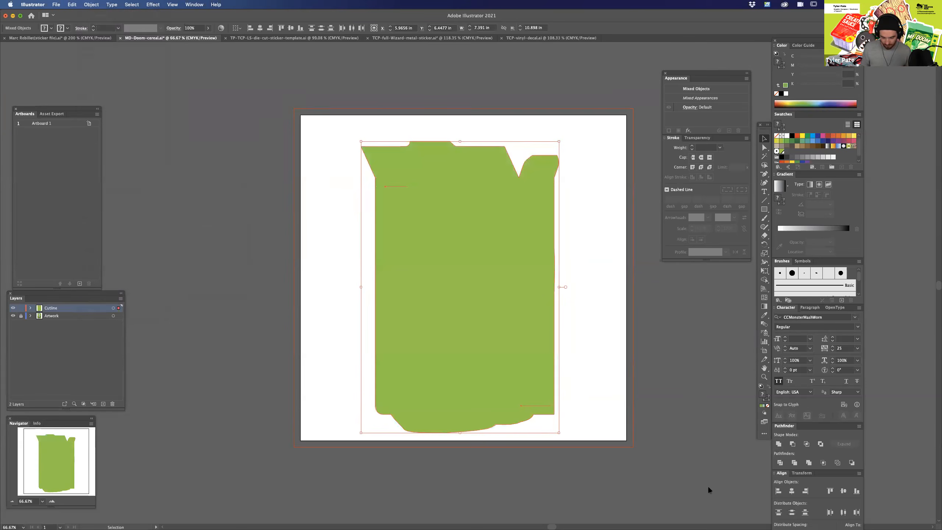
# Delete the stray anchor points bulging below the box silhouette so its bottom edge runs straight.
pyautogui.press('-')
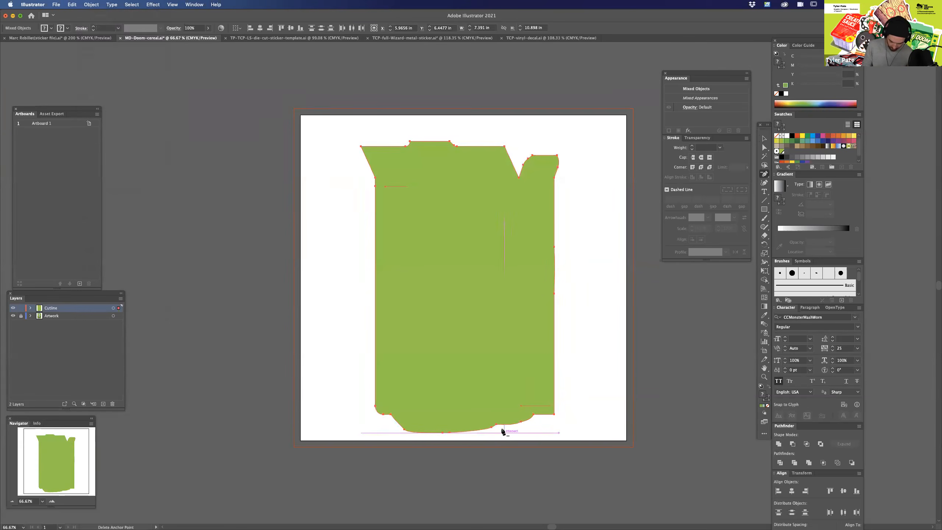
pyautogui.click(495, 425)
pyautogui.click(450, 433)
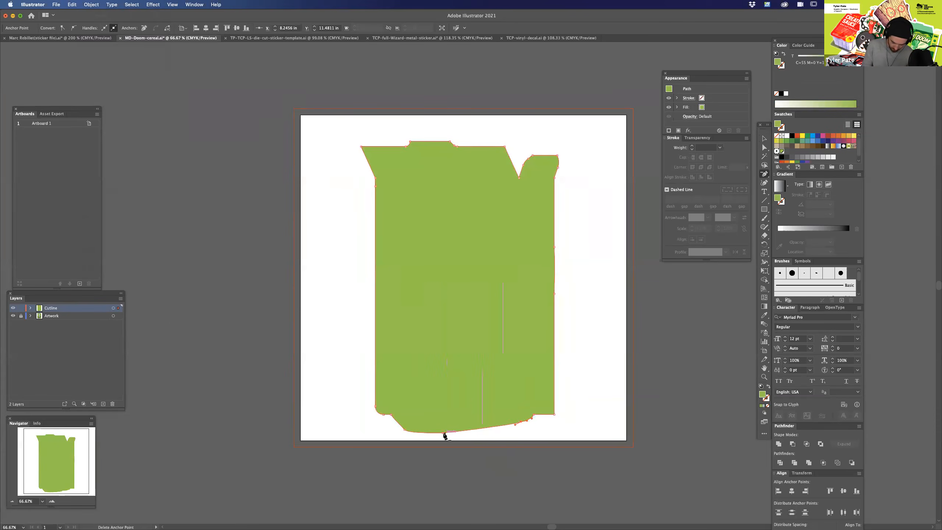
pyautogui.click(405, 430)
pyautogui.click(522, 423)
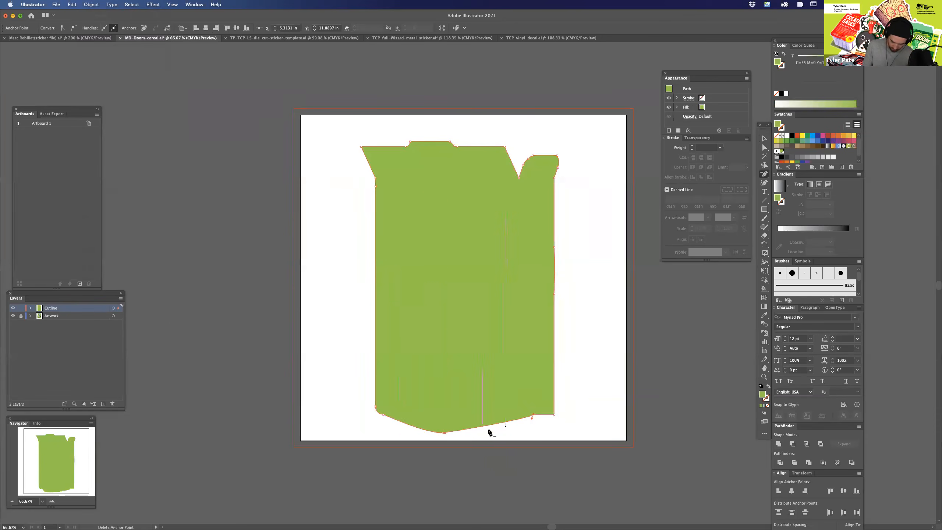
pyautogui.click(446, 433)
pyautogui.click(533, 414)
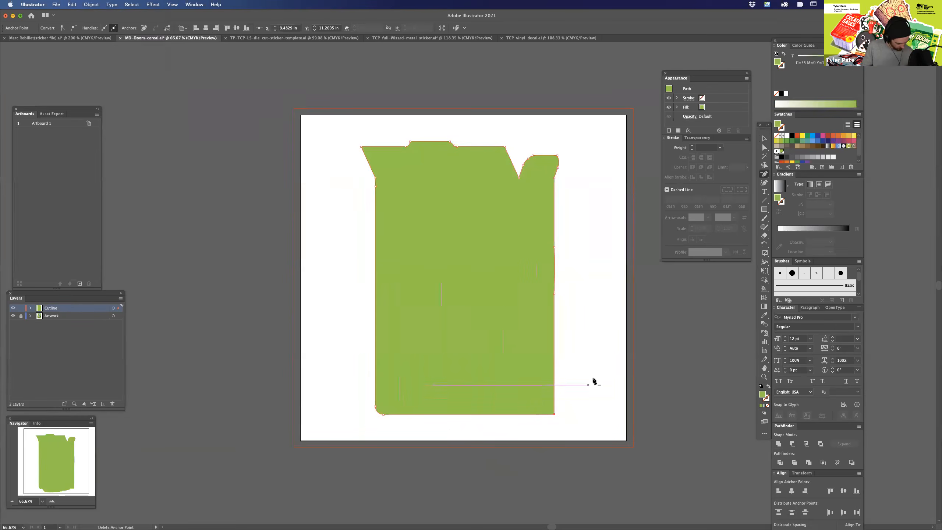
# Add a 1 pt green stroke matching the fill to the box silhouette.
pyautogui.press('a')
pyautogui.click(608, 317)
pyautogui.click(531, 281)
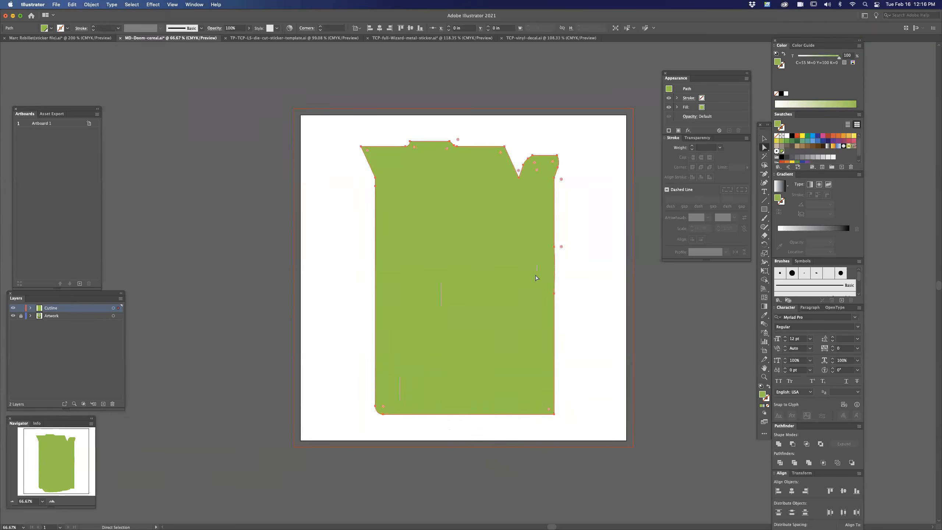
pyautogui.click(783, 66)
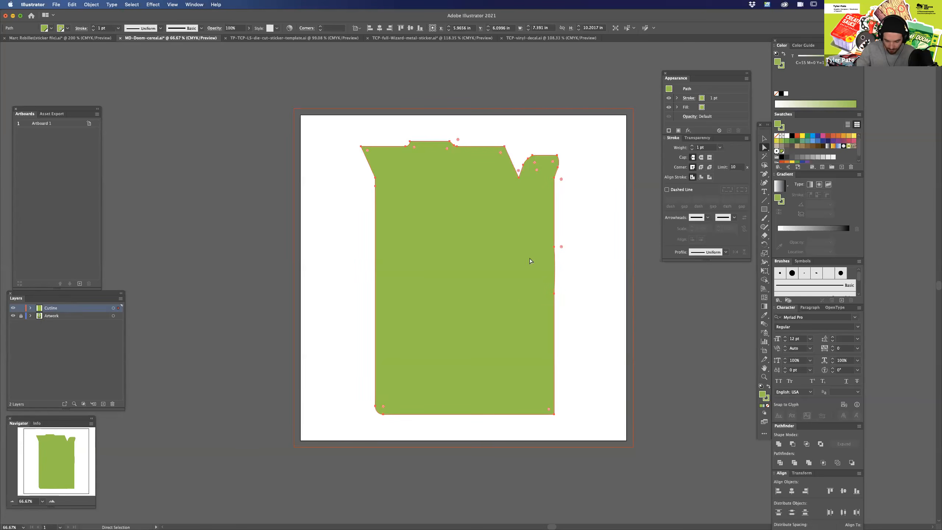
# Compare the silhouette with the underlying box artwork by toggling the Cutline layer's visibility.
pyautogui.click(13, 309)
pyautogui.click(13, 309)
pyautogui.click(13, 309)
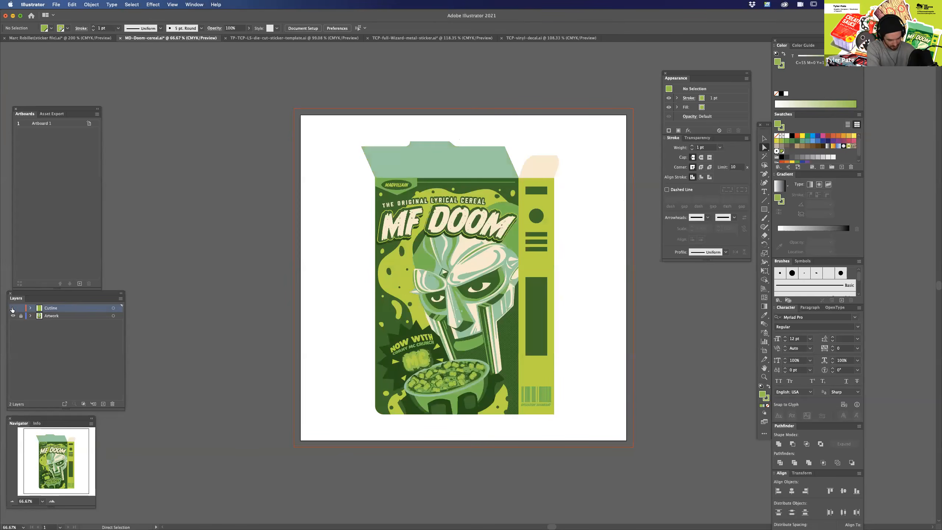
pyautogui.click(13, 309)
pyautogui.click(13, 308)
pyautogui.click(13, 309)
# Increase the box silhouette's stroke weight to 39 pt.
pyautogui.click(543, 275)
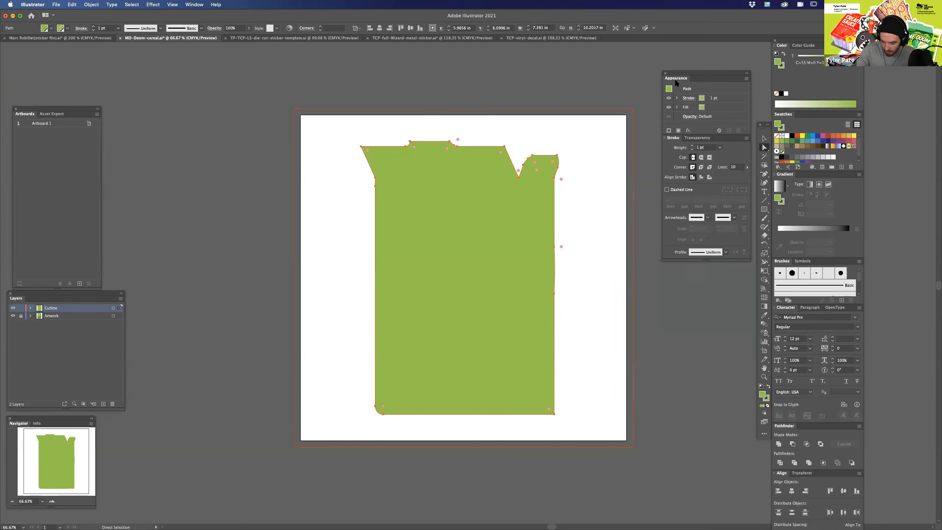
pyautogui.click(692, 146)
pyautogui.click(692, 145)
pyautogui.click(692, 145)
pyautogui.click(692, 146)
pyautogui.click(692, 146)
pyautogui.click(692, 145)
pyautogui.click(691, 146)
pyautogui.click(691, 146)
pyautogui.click(692, 146)
pyautogui.click(692, 146)
pyautogui.click(692, 146)
pyautogui.click(692, 146)
pyautogui.click(692, 146)
pyautogui.click(692, 146)
pyautogui.click(692, 145)
pyautogui.click(692, 145)
pyautogui.click(692, 146)
pyautogui.click(692, 146)
pyautogui.click(692, 145)
pyautogui.click(692, 146)
pyautogui.click(692, 146)
pyautogui.click(692, 148)
pyautogui.click(692, 145)
pyautogui.click(692, 146)
pyautogui.click(691, 146)
pyautogui.click(692, 146)
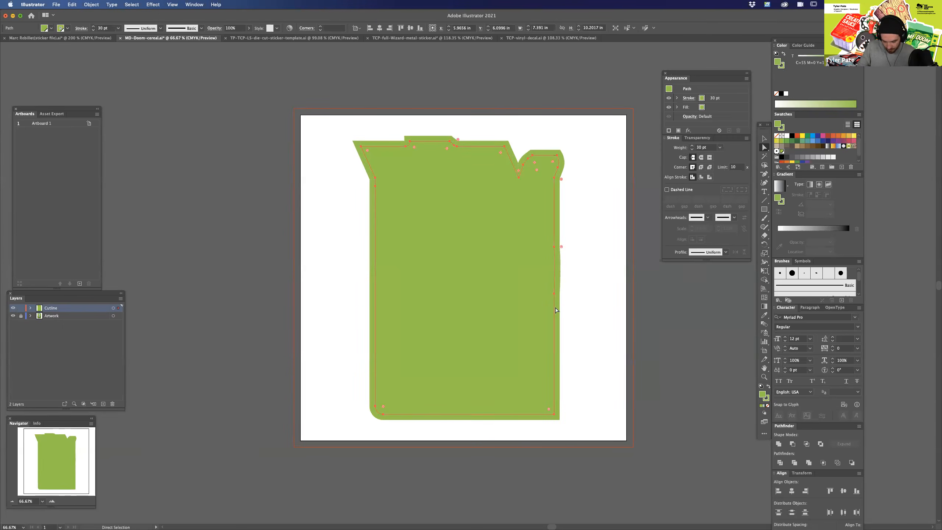
pyautogui.click(692, 145)
pyautogui.click(691, 146)
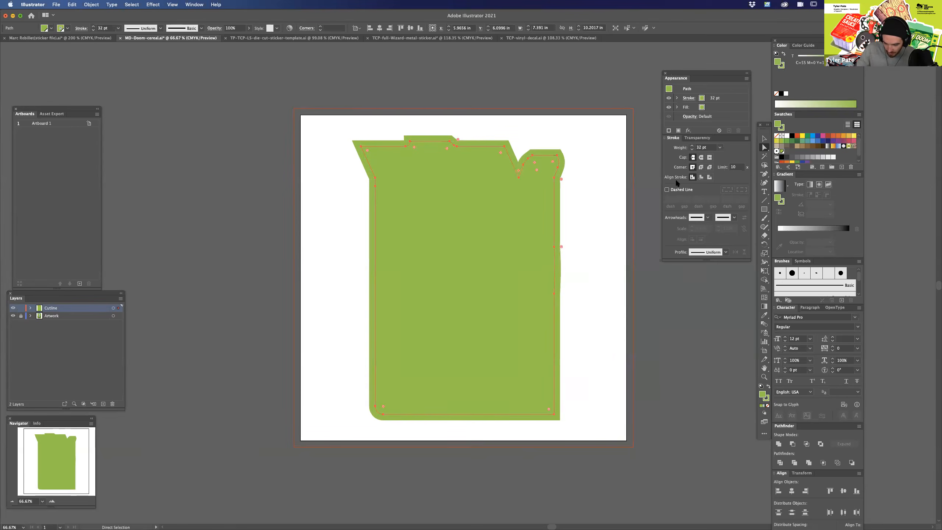
pyautogui.click(692, 146)
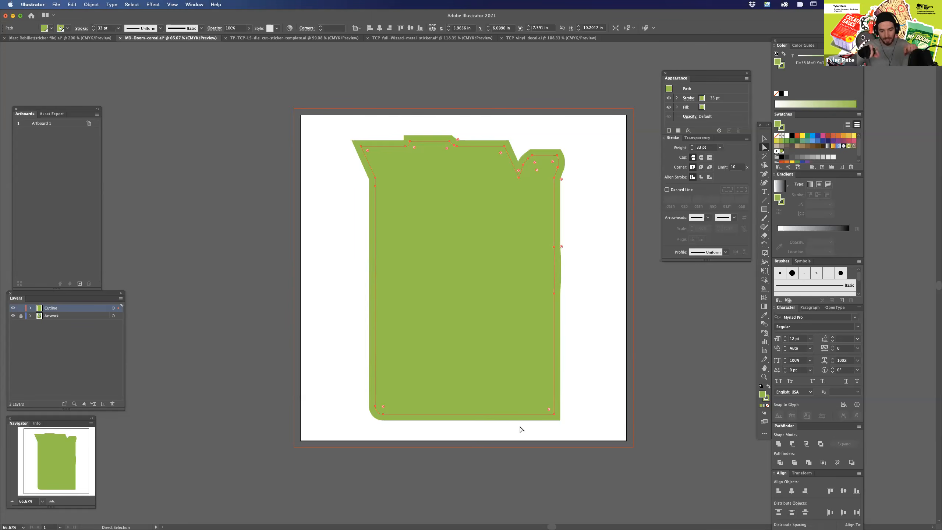
pyautogui.click(692, 146)
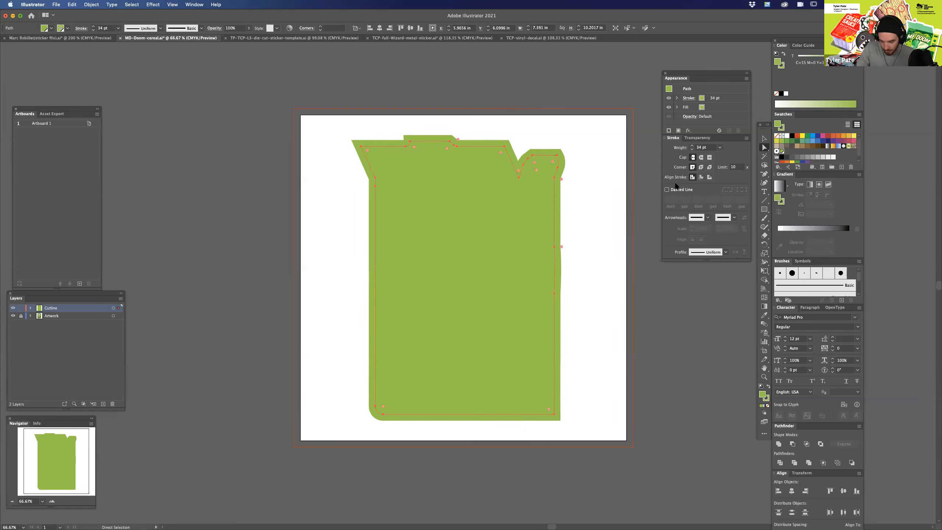
pyautogui.click(692, 146)
pyautogui.click(692, 146)
pyautogui.click(692, 146)
pyautogui.click(692, 146)
pyautogui.click(692, 145)
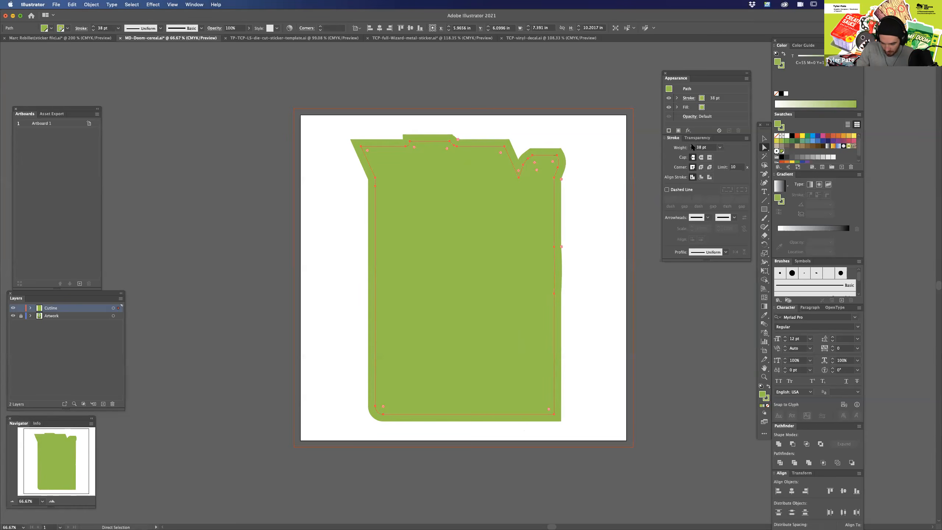
pyautogui.click(692, 146)
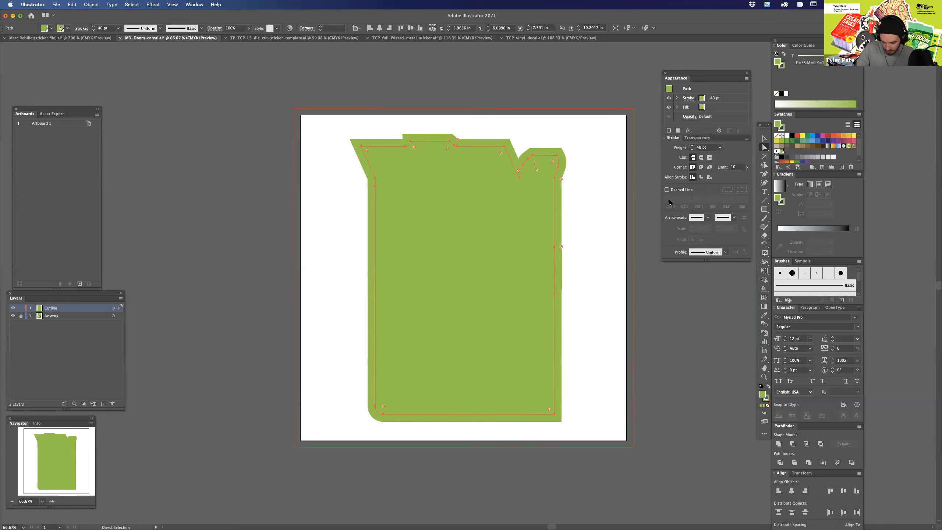
pyautogui.click(692, 149)
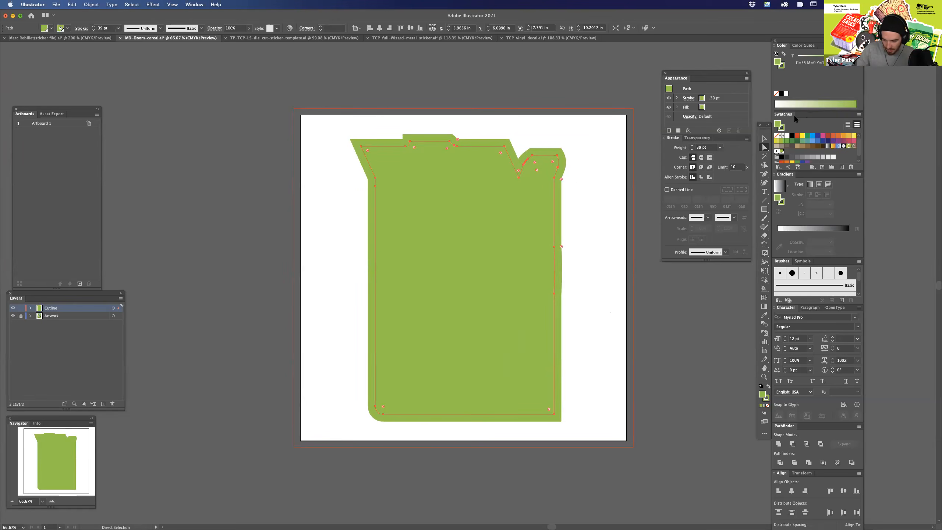
# Expand the silhouette's fill and stroke and unite them into one enlarged shape.
pyautogui.click(12, 308)
pyautogui.click(12, 308)
pyautogui.click(452, 188)
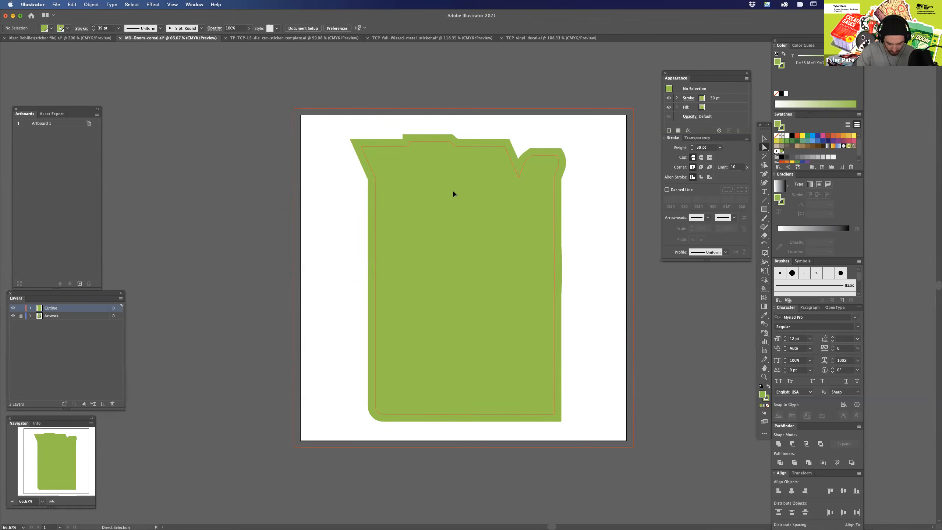
pyautogui.click(90, 5)
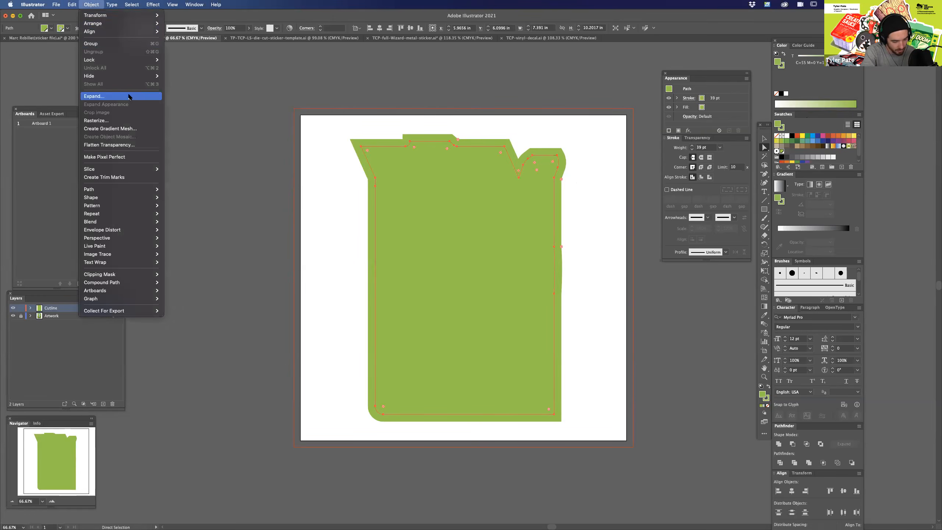
pyautogui.click(129, 95)
pyautogui.click(492, 316)
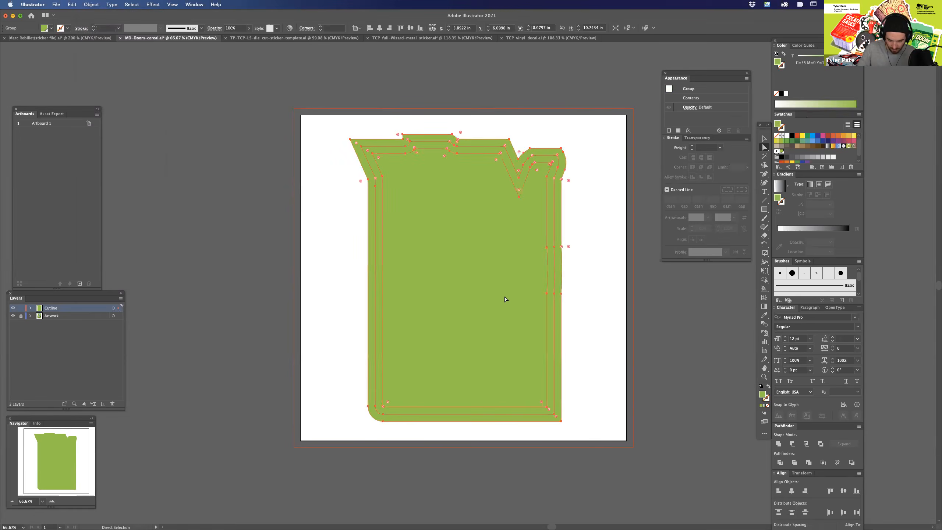
pyautogui.click(778, 444)
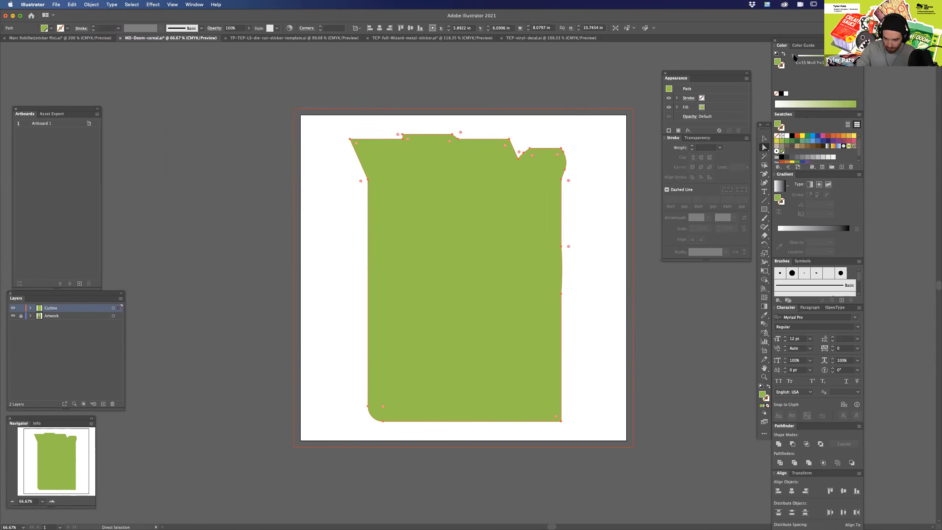
# Swap the enlarged shape's fill and stroke to leave an unfilled 1 pt outline, and colour its stroke pink.
pyautogui.click(783, 54)
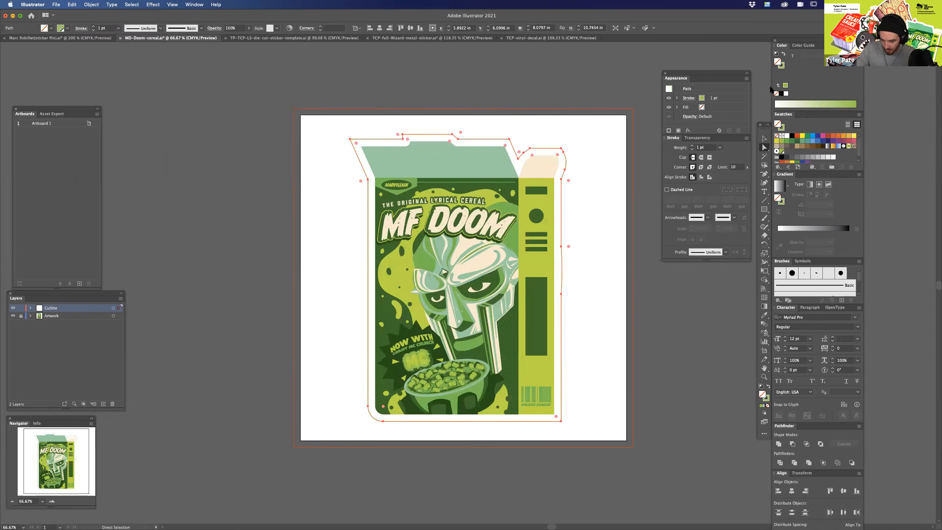
pyautogui.click(823, 136)
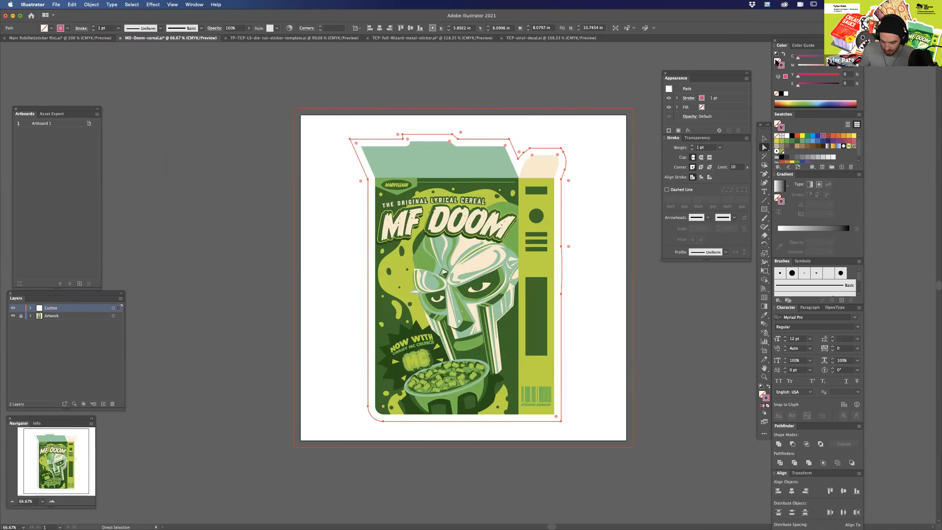
pyautogui.click(599, 332)
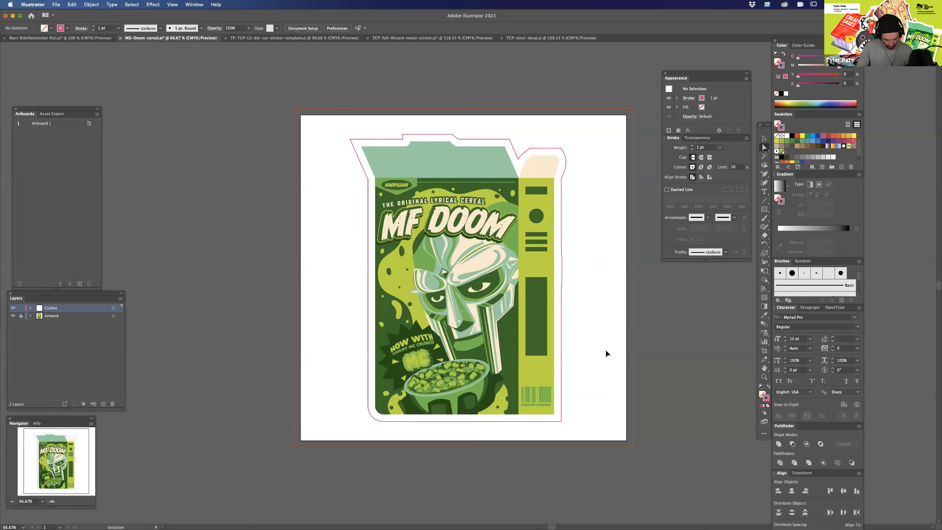
# Delete the two extra anchor points along the cutline's right side to straighten that edge.
pyautogui.press('super+1')
pyautogui.moveTo(588, 406); pyautogui.dragTo(533, 427)
pyautogui.click(550, 237)
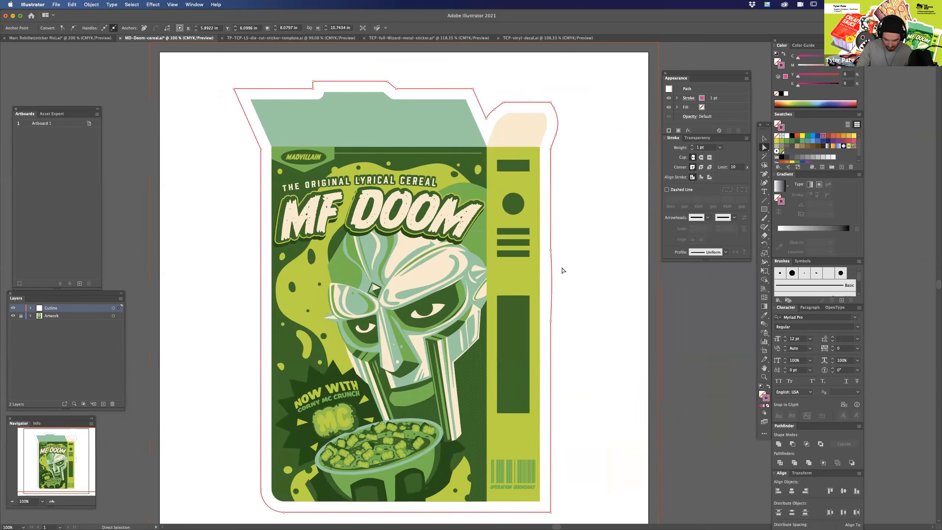
pyautogui.click(551, 251)
pyautogui.press('-')
pyautogui.click(551, 251)
pyautogui.click(551, 322)
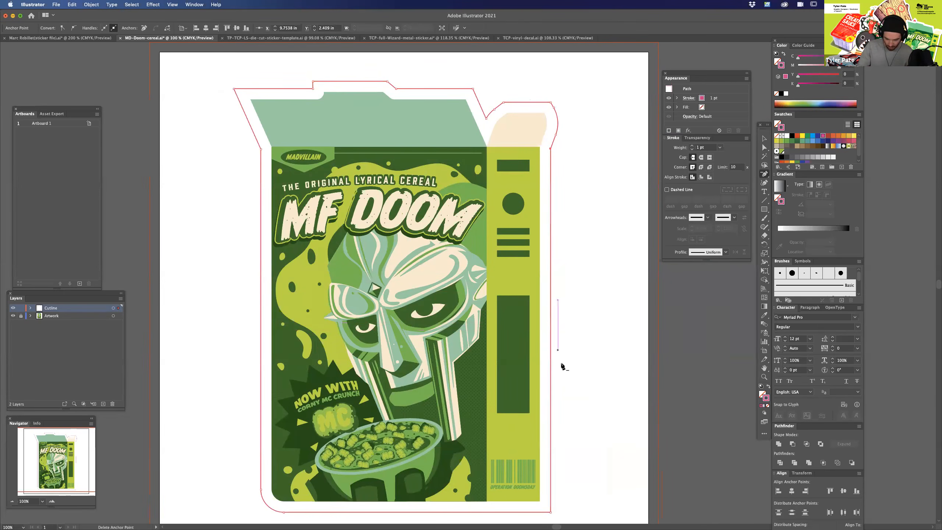
pyautogui.moveTo(419, 330); pyautogui.dragTo(473, 207)
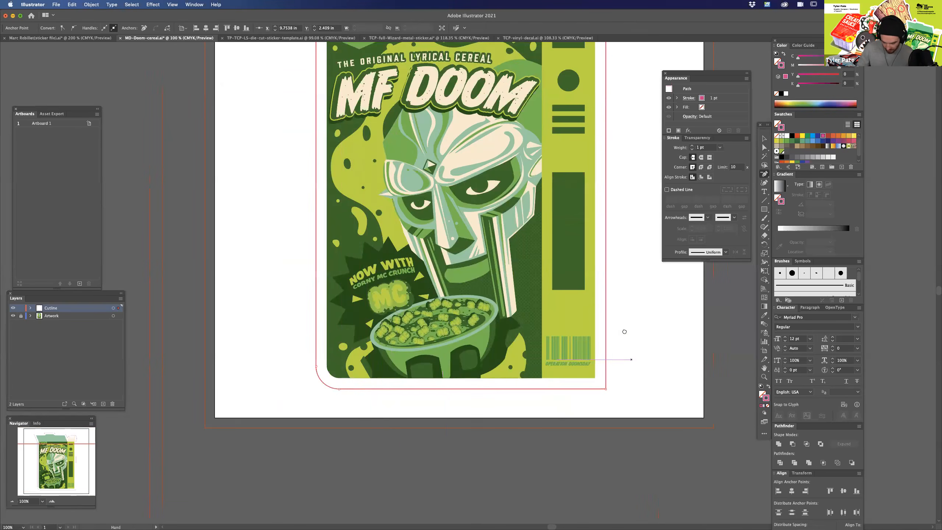
# Inspect the deselected pink cutline around the whole cereal box and along its straightened edge beside the side panel.
pyautogui.moveTo(624, 336); pyautogui.dragTo(590, 421)
pyautogui.press('super+minus')
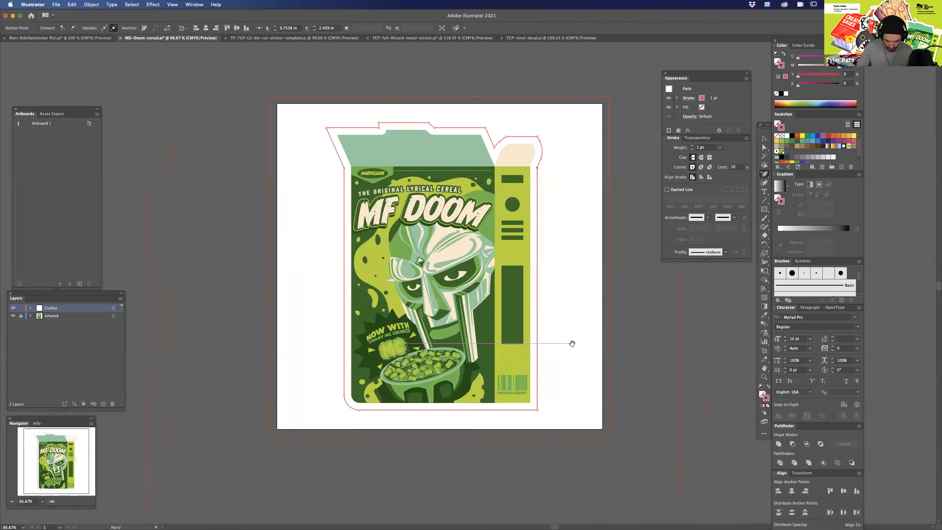
pyautogui.press('a')
pyautogui.click(572, 329)
pyautogui.moveTo(574, 296); pyautogui.dragTo(566, 317)
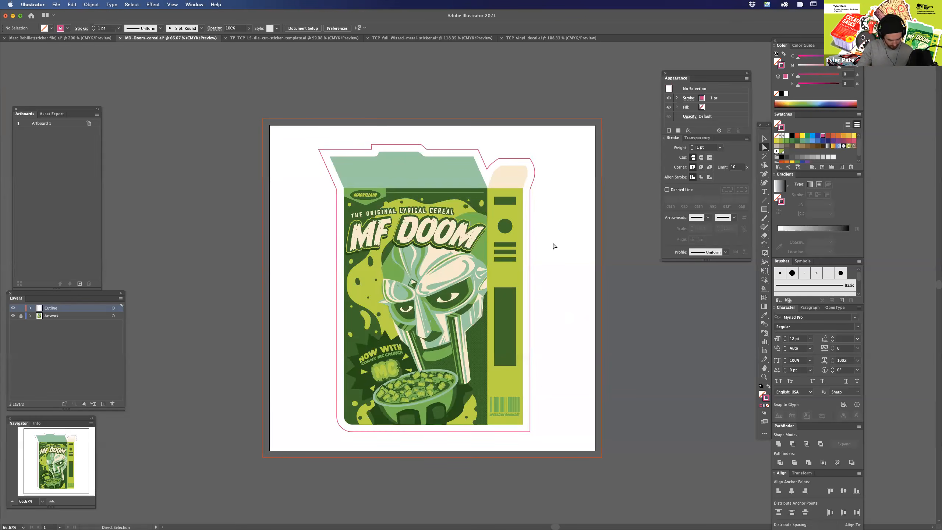
pyautogui.scroll(3, 557, 277)
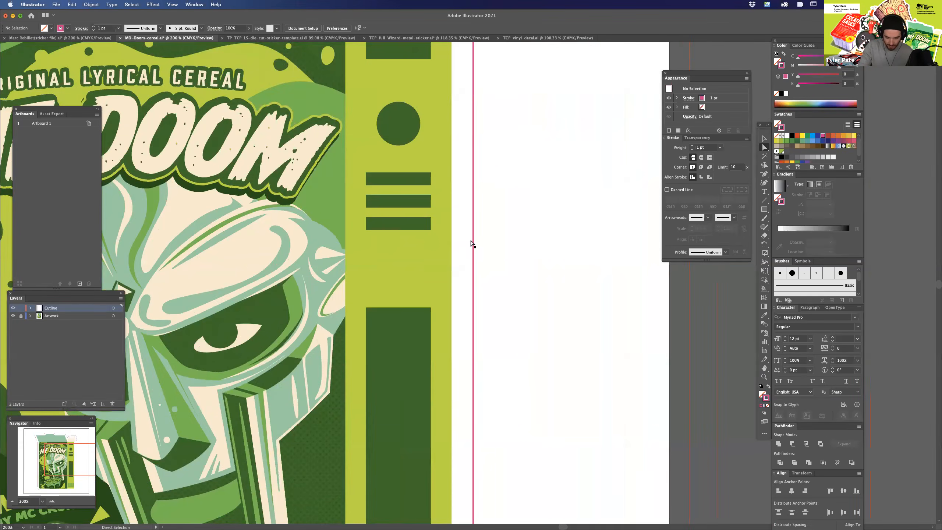
pyautogui.click(474, 289)
pyautogui.press('super+1')
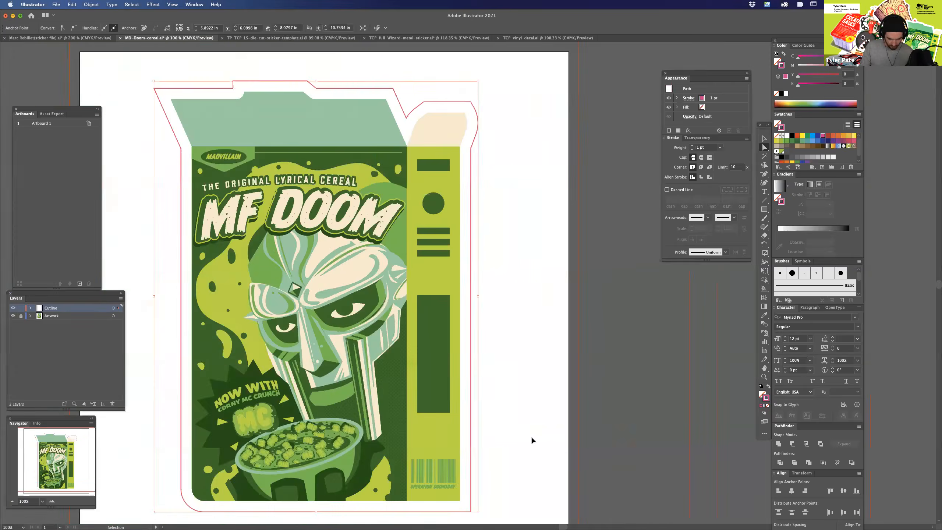
pyautogui.press('super+minus')
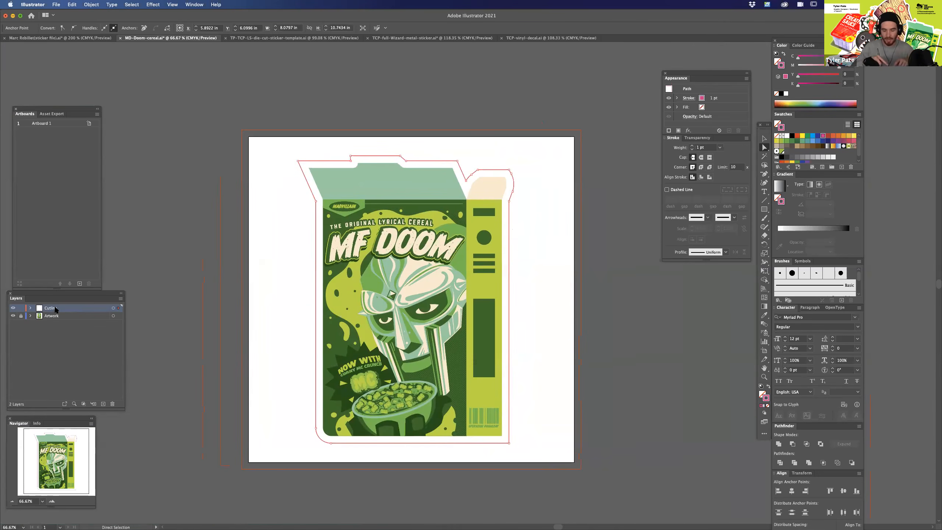
# Unlock the Artwork layer and compare the box's side panel edge with the cutline in outline view, ending in preview.
pyautogui.click(21, 316)
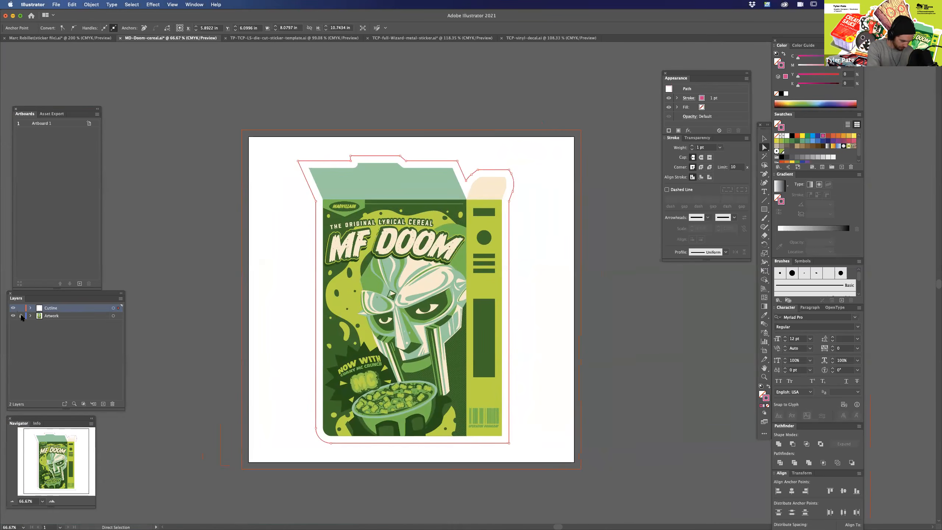
pyautogui.click(13, 316)
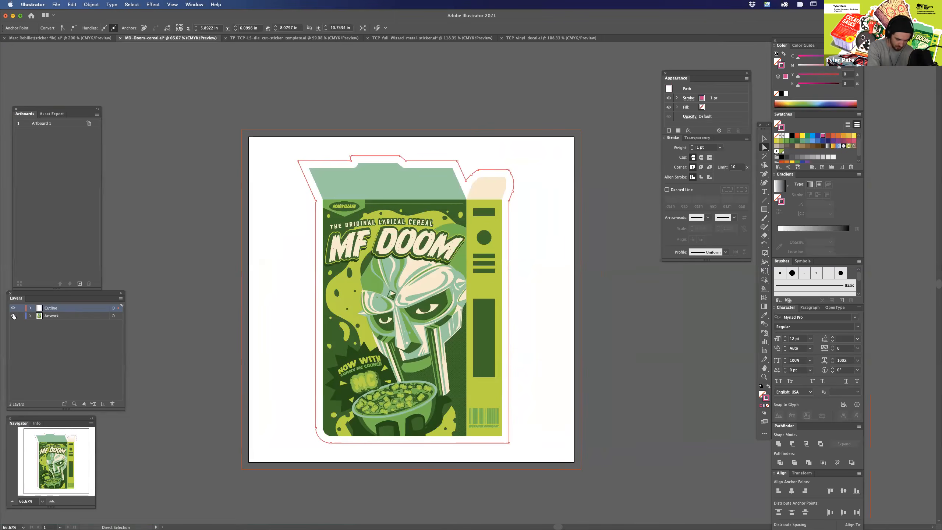
pyautogui.press('super+plus')
pyautogui.press('super+plus')
pyautogui.press('super+plus')
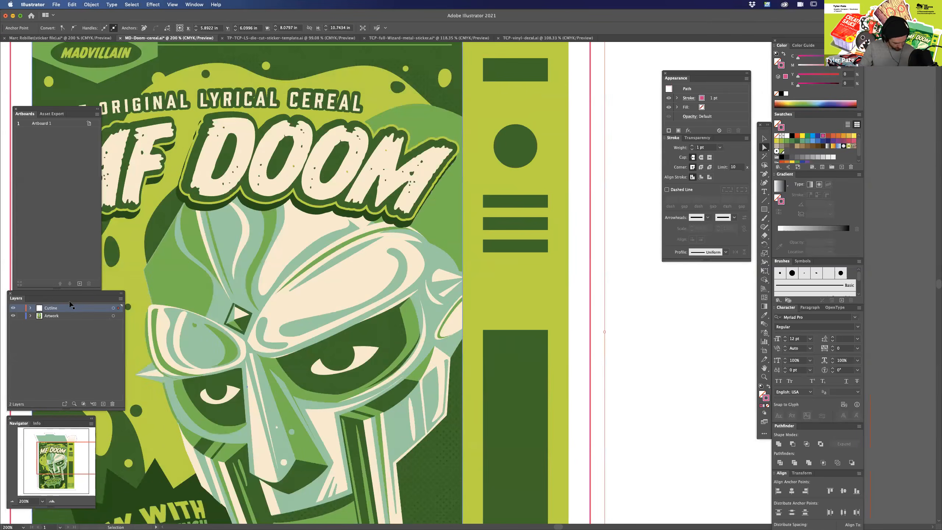
pyautogui.press('super+y')
pyautogui.scroll(5, 511, 154)
pyautogui.hscroll(5, 512, 153)
pyautogui.click(457, 200)
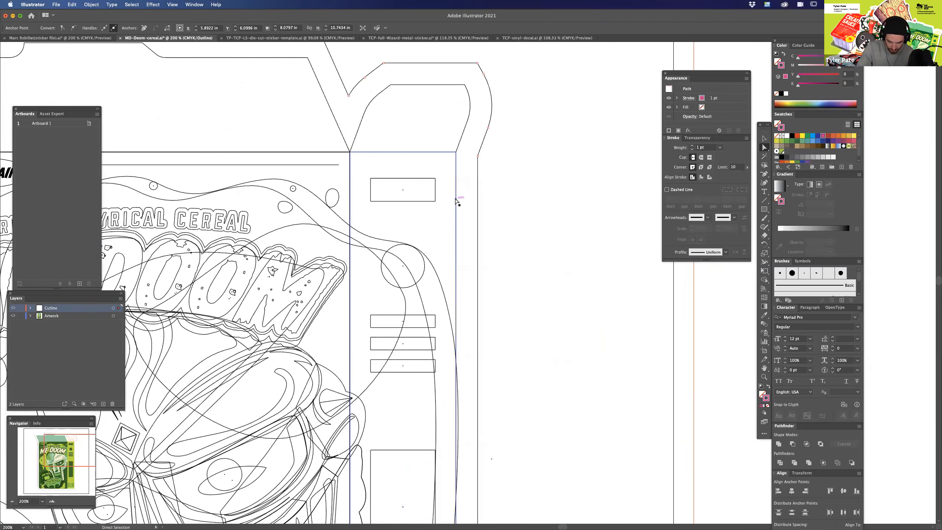
pyautogui.press('super+y')
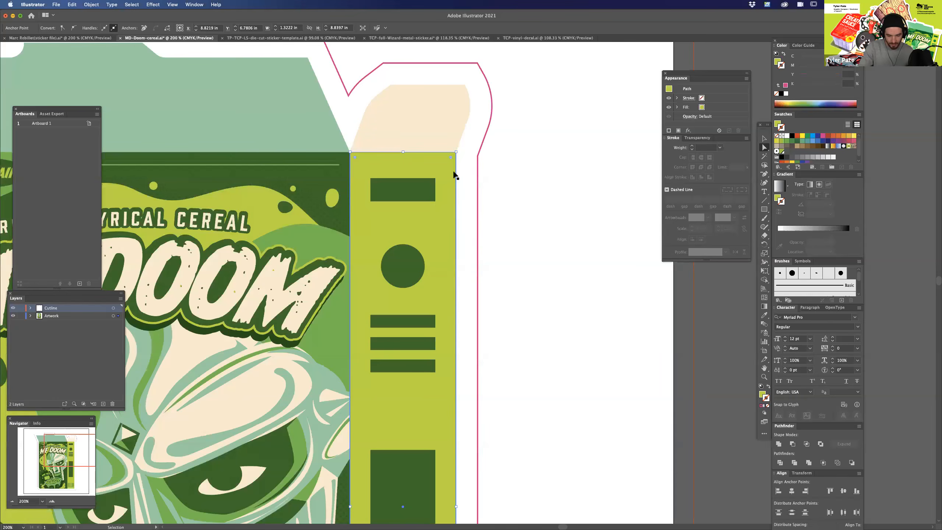
# Examine the cutline's spacing around the side flap and the rest of the box artwork.
pyautogui.moveTo(528, 201); pyautogui.dragTo(524, 280)
pyautogui.moveTo(462, 288); pyautogui.dragTo(467, 367)
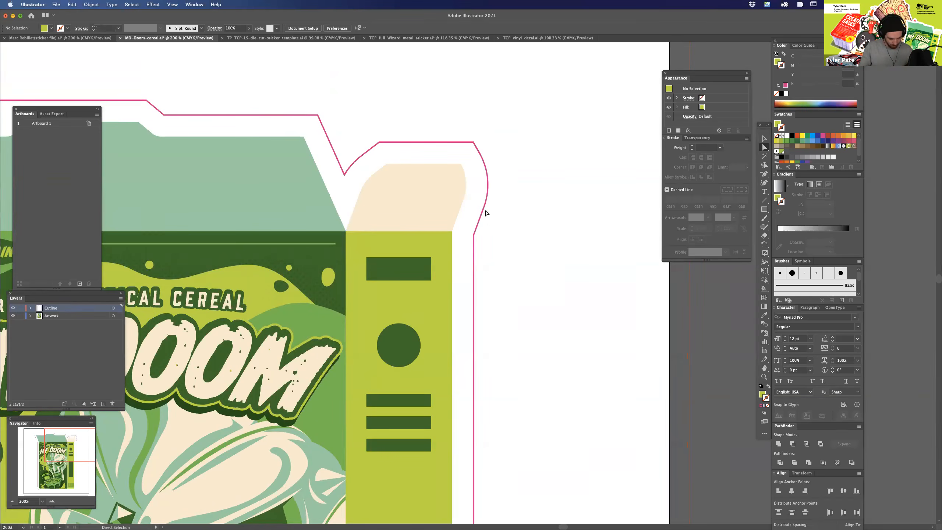
pyautogui.press('super+minus')
pyautogui.press('super+minus')
pyautogui.press('super+minus')
pyautogui.moveTo(521, 409); pyautogui.dragTo(568, 322)
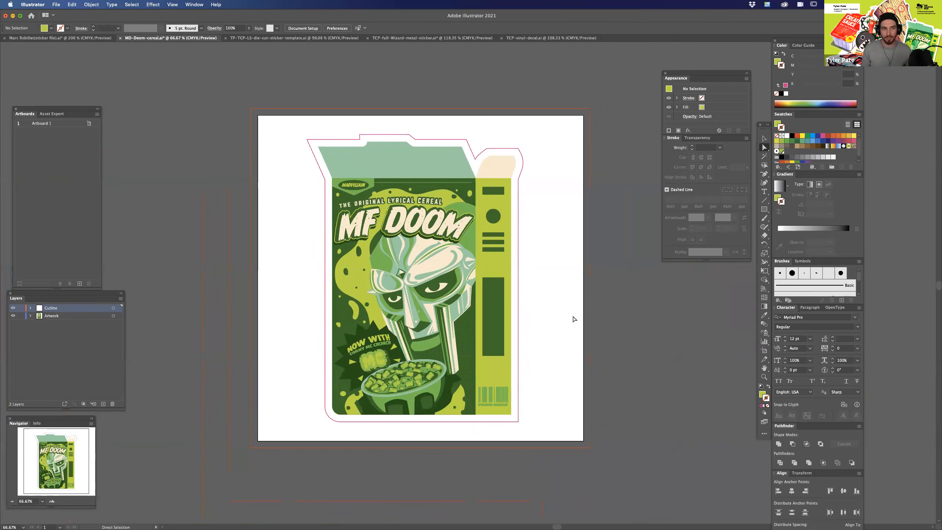
pyautogui.moveTo(556, 198); pyautogui.dragTo(558, 209)
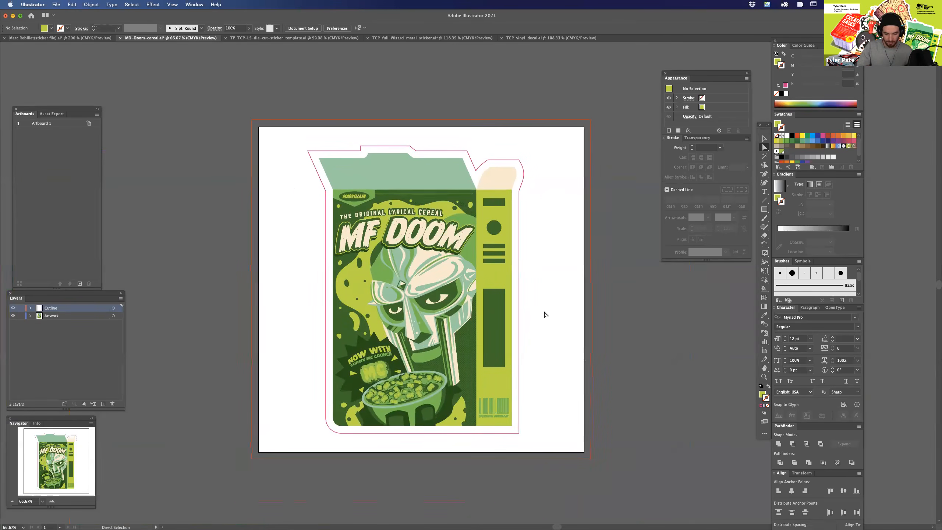
pyautogui.moveTo(282, 131); pyautogui.dragTo(549, 465)
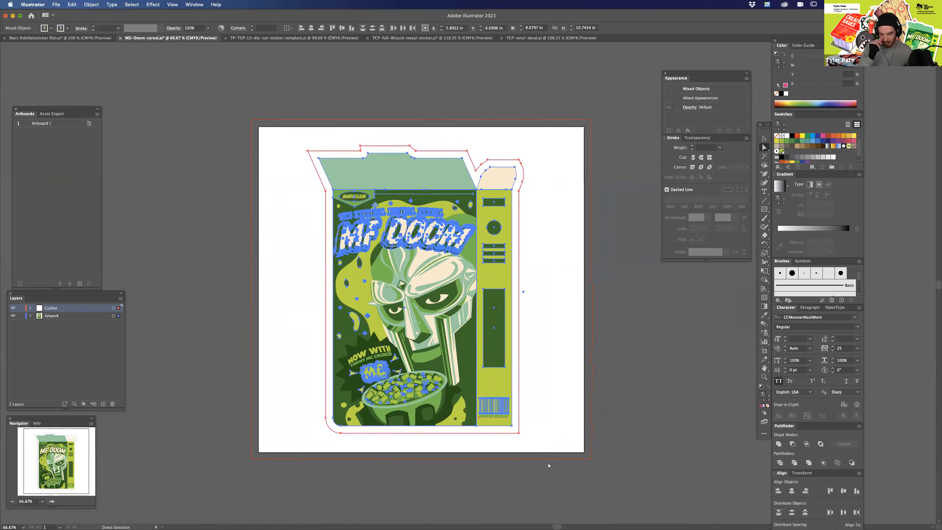
pyautogui.click(545, 163)
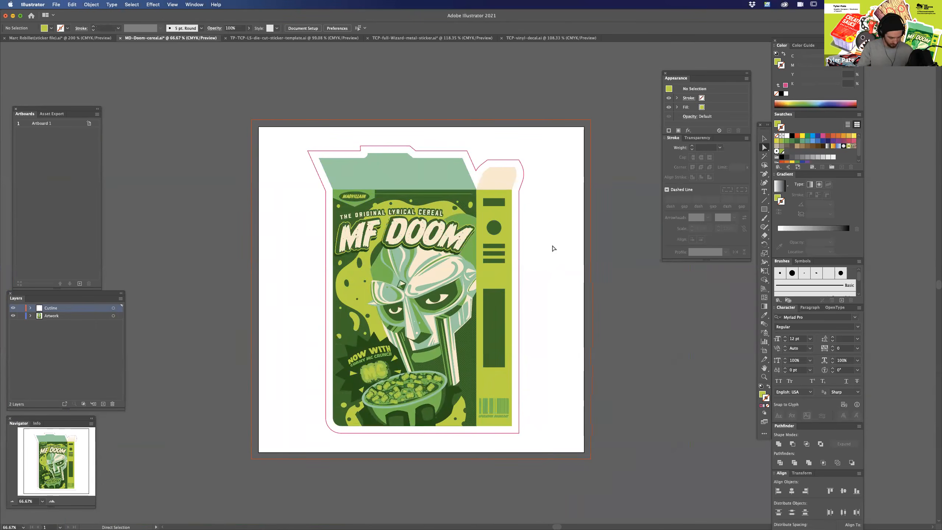
pyautogui.press('super+equal')
pyautogui.scroll(-2, 594, 353)
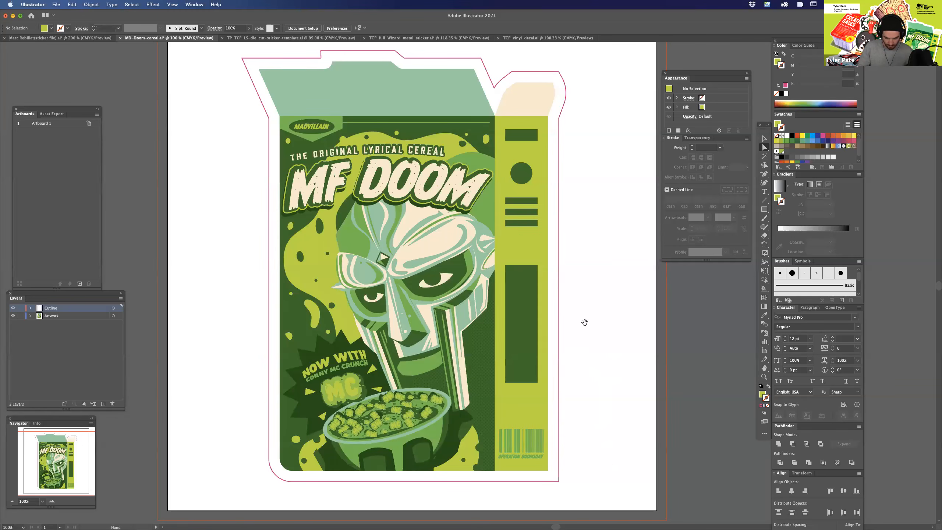
pyautogui.scroll(1, 584, 322)
pyautogui.rightClick(240, 38)
pyautogui.click(325, 59)
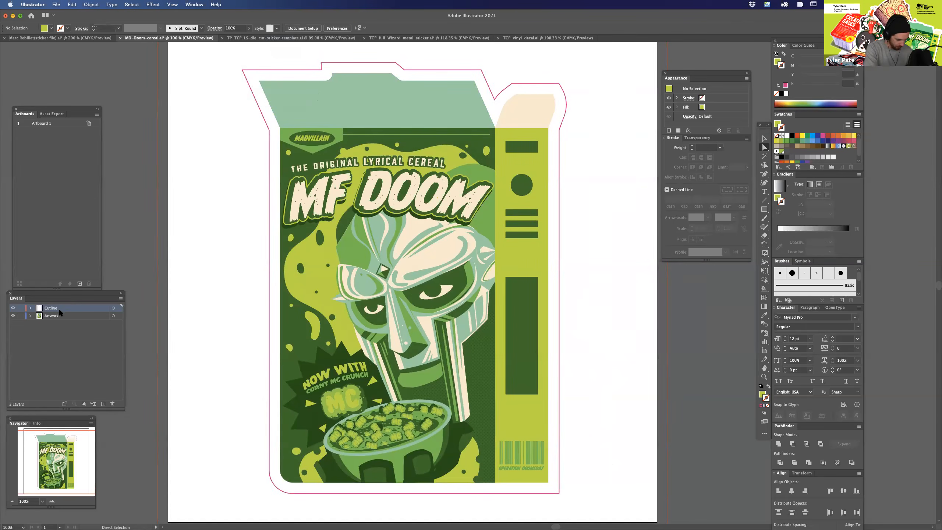
# Toggle the visibility of the Cutline and Artwork layers, leaving only the Cutline layer shown.
pyautogui.click(12, 307)
pyautogui.click(13, 308)
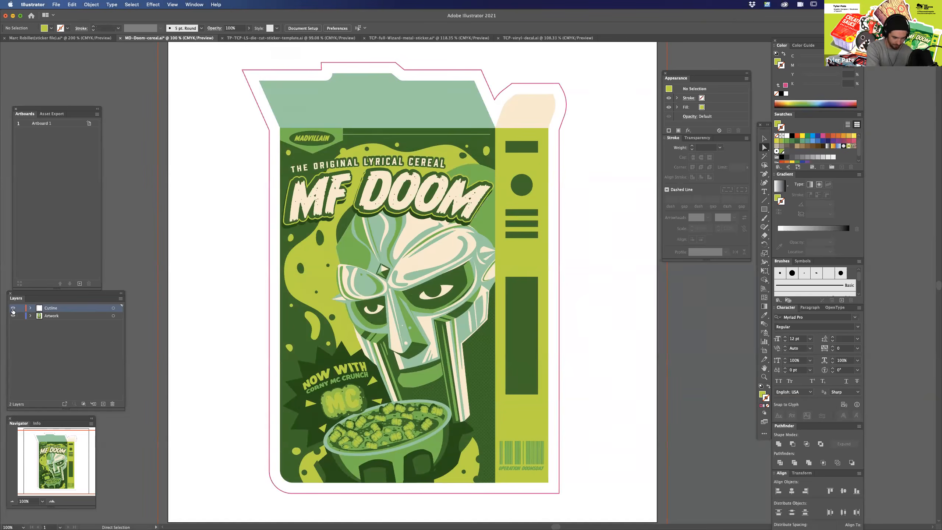
pyautogui.click(14, 316)
pyautogui.click(13, 316)
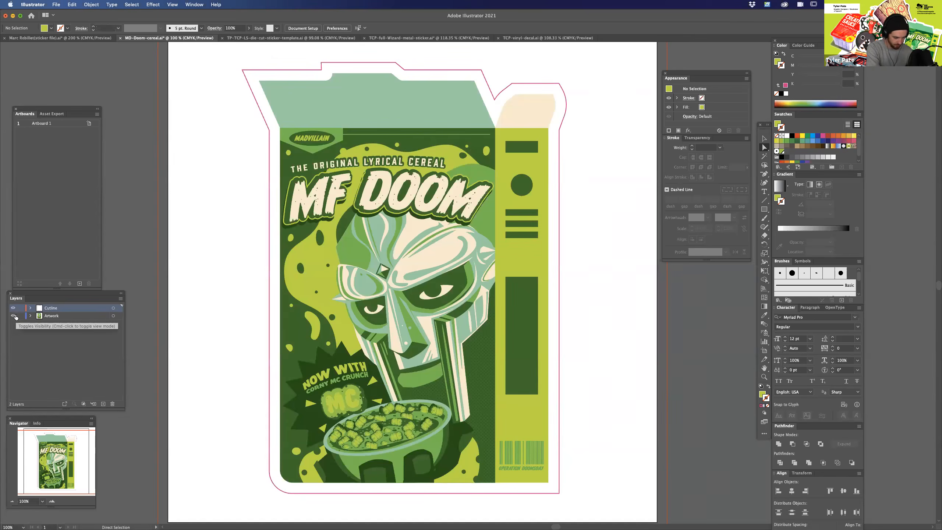
pyautogui.click(13, 316)
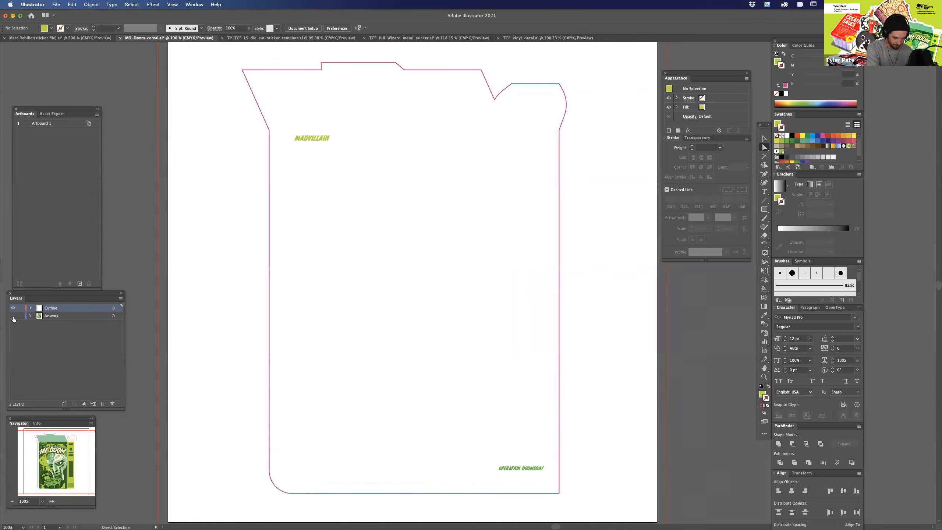
# Delete the stray "MADVILLAIN" and "OPERATION DOOMSDAY" text from the Cutline layer.
pyautogui.click(330, 144)
pyautogui.press('super+minus')
pyautogui.press('a')
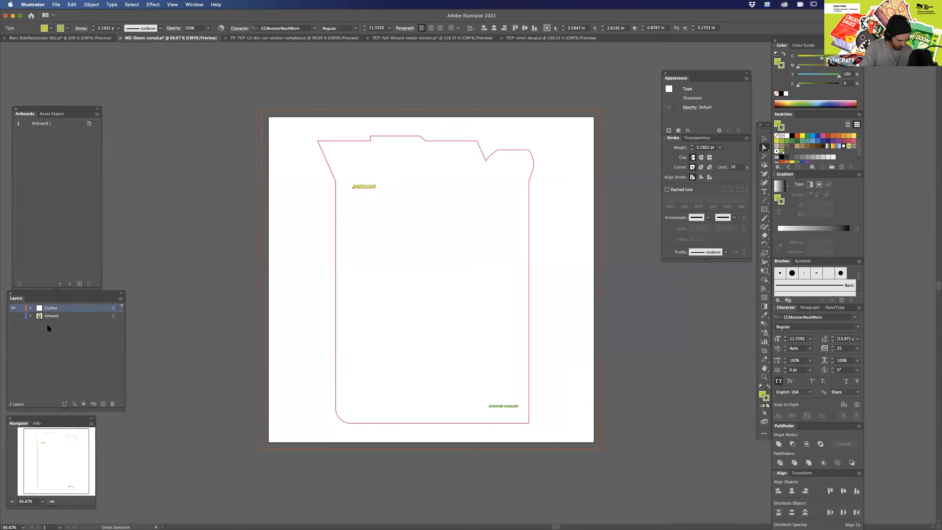
pyautogui.click(523, 414)
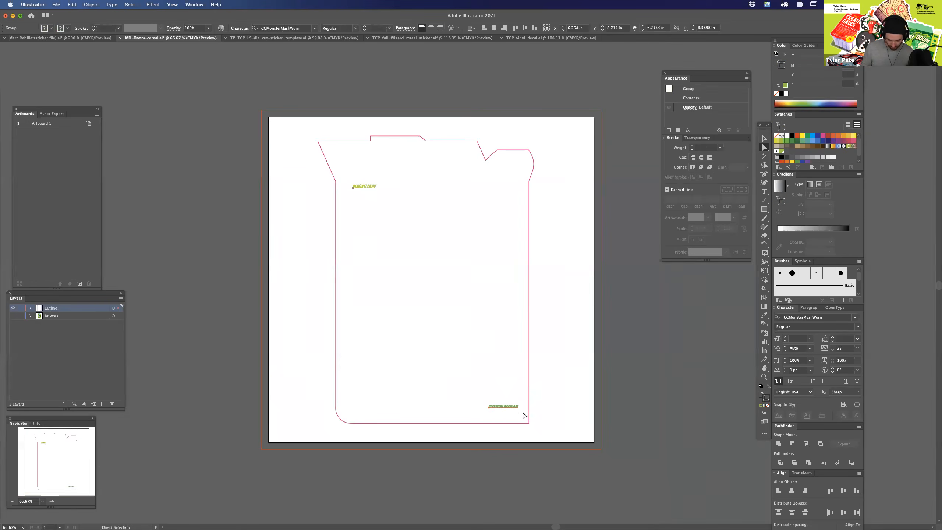
pyautogui.press('Delete')
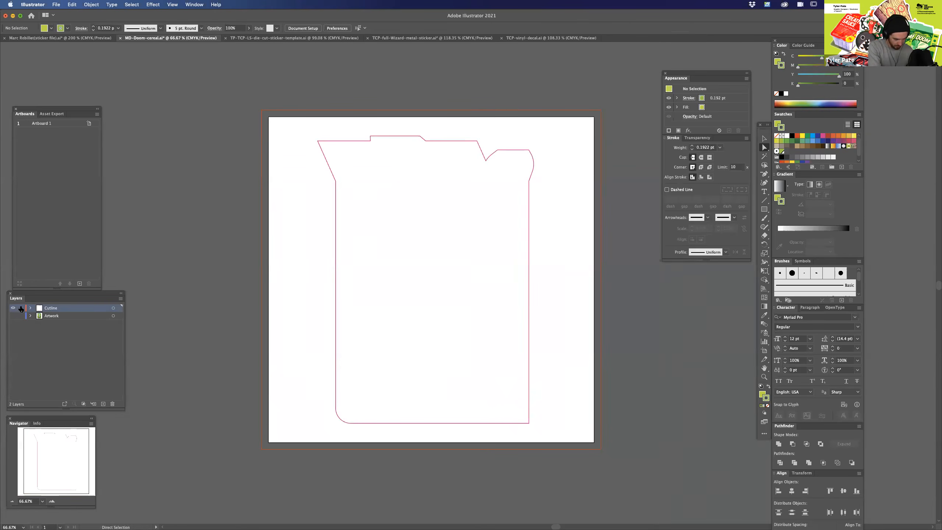
# Toggle the layers to check that each holds only its own content, and leave both Cutline and Artwork shown.
pyautogui.click(13, 308)
pyautogui.click(13, 308)
pyautogui.click(13, 316)
pyautogui.click(13, 308)
pyautogui.click(13, 308)
pyautogui.click(12, 309)
pyautogui.click(13, 308)
pyautogui.click(13, 315)
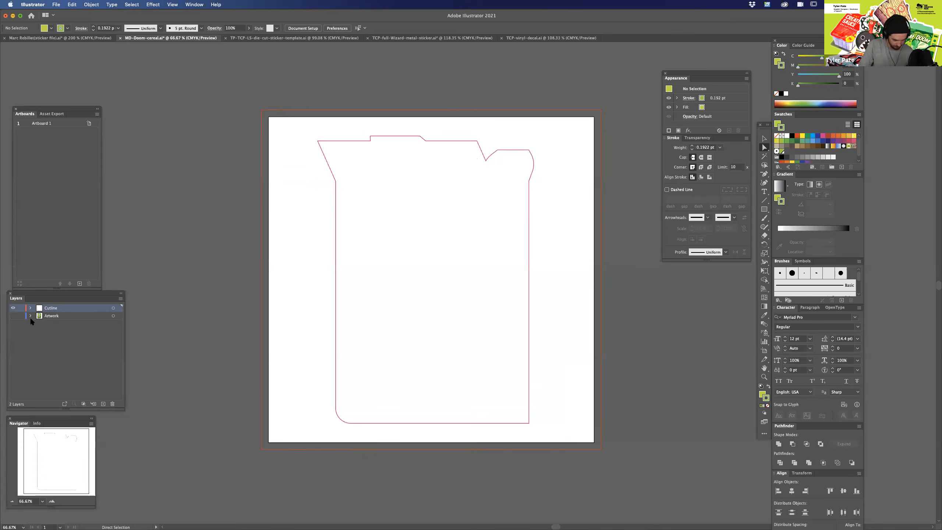
pyautogui.click(13, 315)
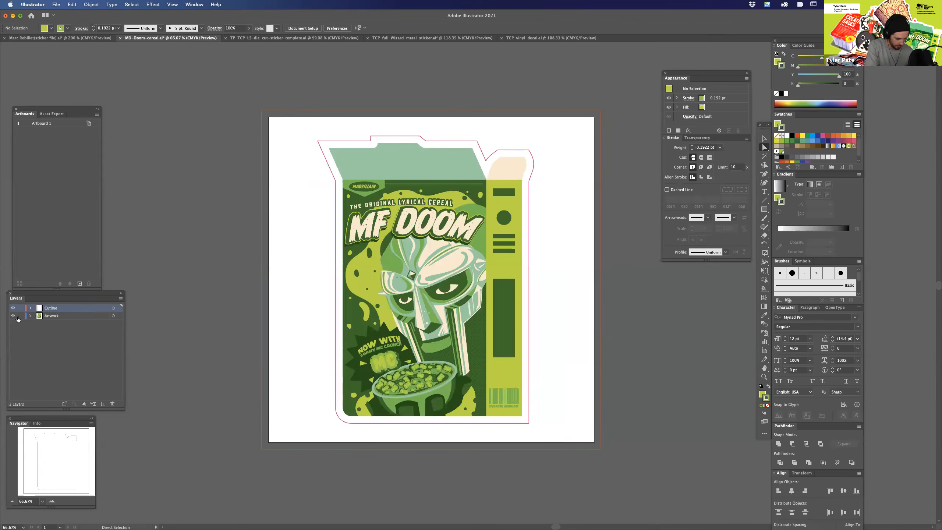
# Select the pink cutline path around the cereal box and view it at 100%.
pyautogui.scroll(3, 563, 305)
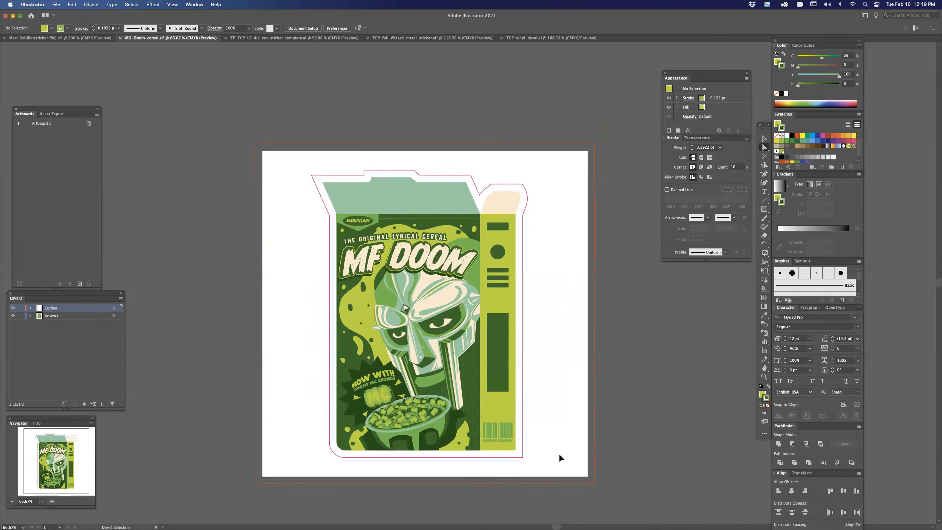
pyautogui.press('v')
pyautogui.scroll(-1, 565, 305)
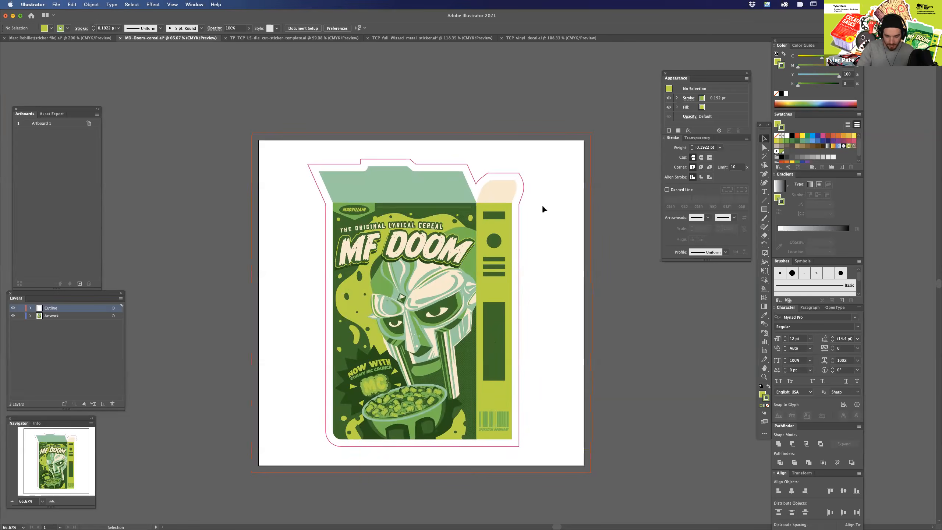
pyautogui.click(519, 231)
pyautogui.press('super+1')
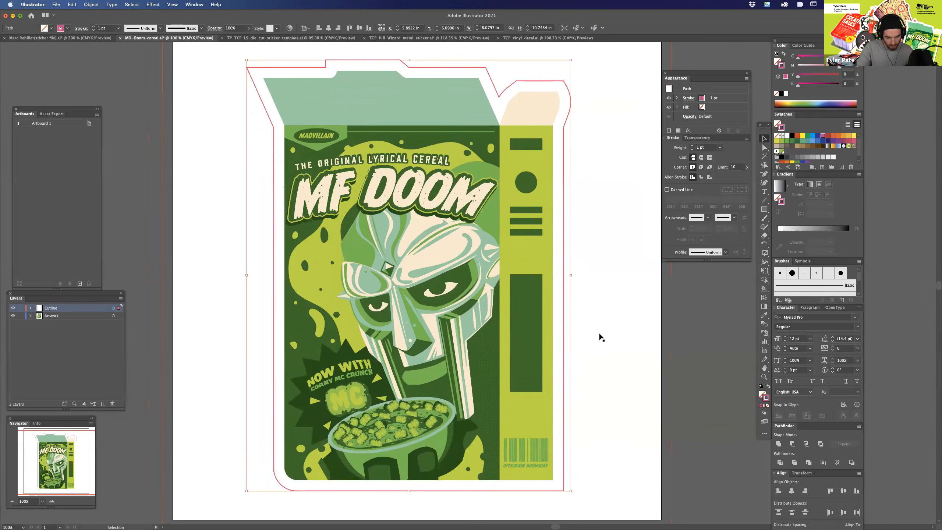
# Switch to the TP-TCP-LS-die-cut-sticker-template document and read its cut line, bleed and font instructions.
pyautogui.click(97, 39)
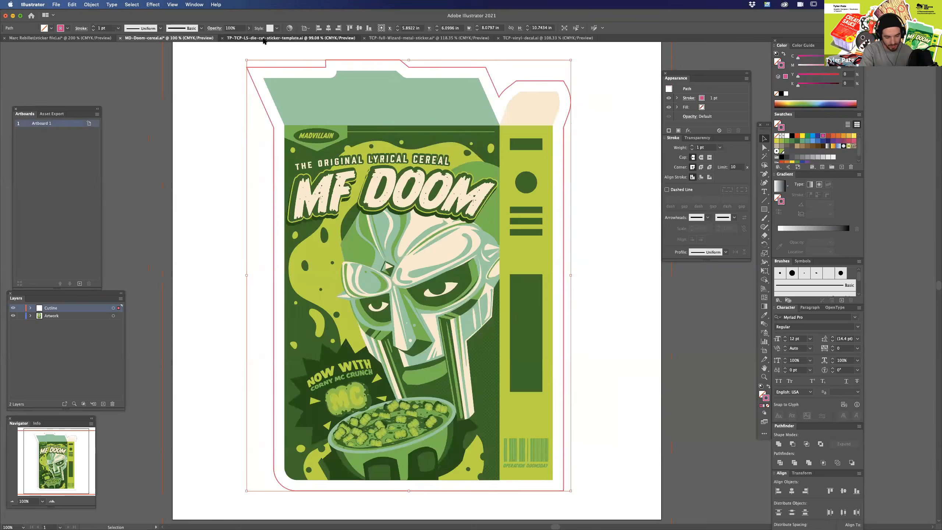
pyautogui.click(263, 38)
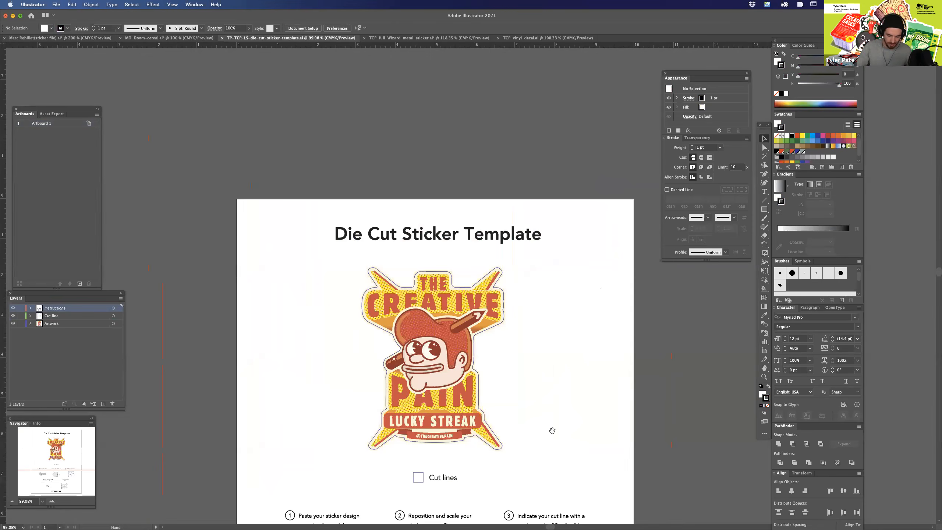
pyautogui.moveTo(553, 431); pyautogui.dragTo(575, 337)
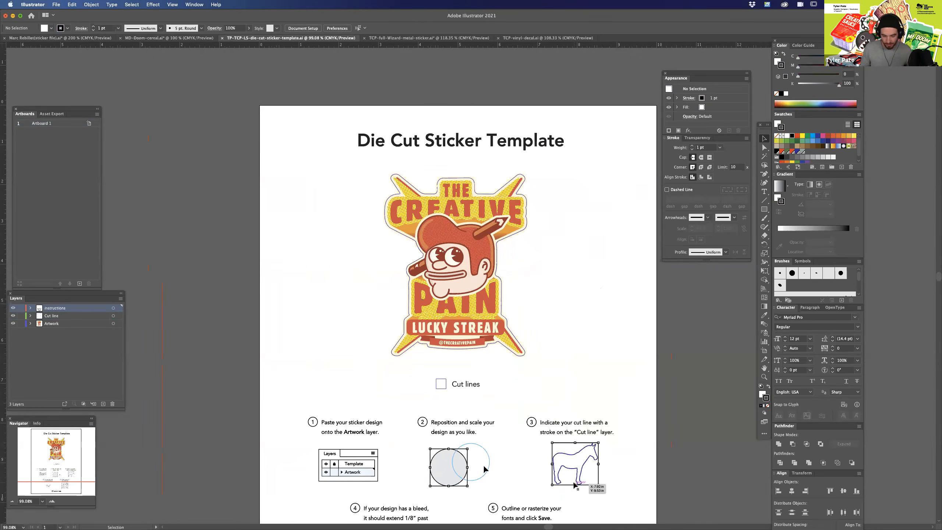
pyautogui.scroll(-5, 648, 471)
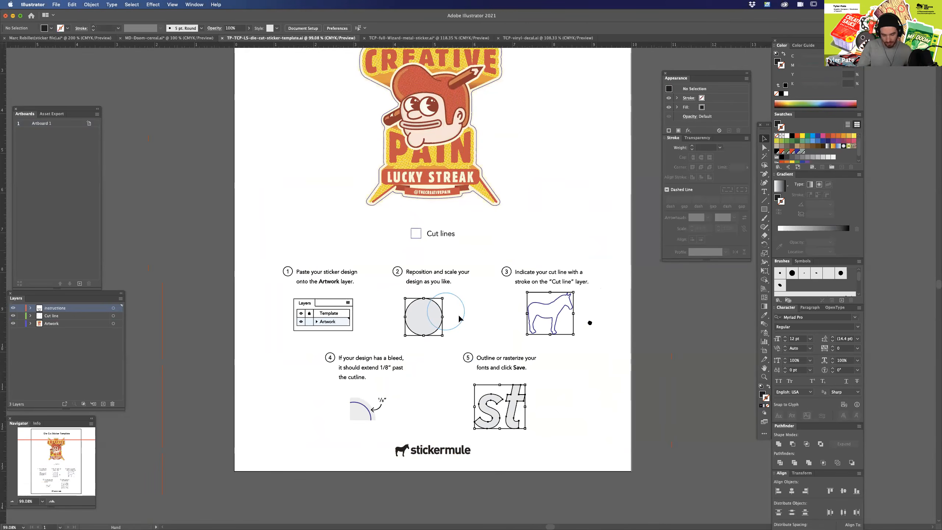
pyautogui.scroll(4, 593, 349)
pyautogui.press('super+minus')
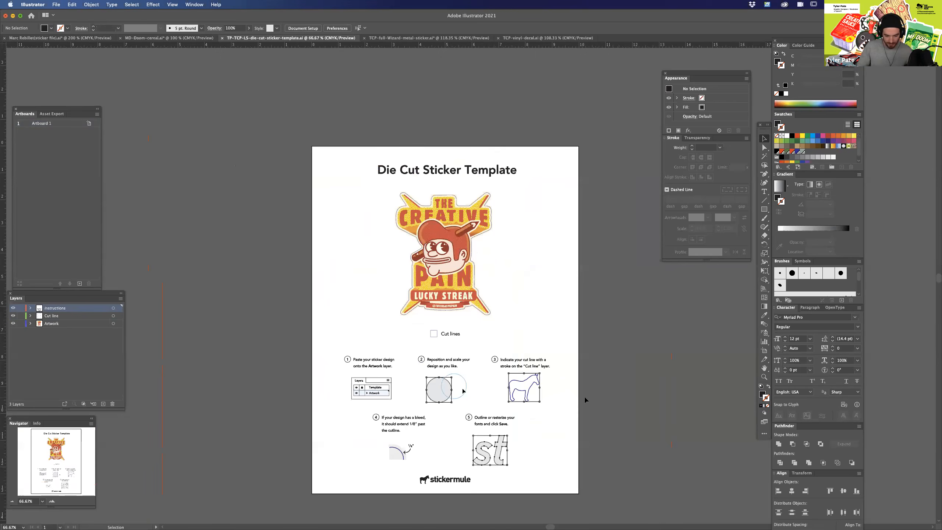
# Hide the template's Artwork and Cut line layers so that only the Instructions layer is shown.
pyautogui.press('super+a')
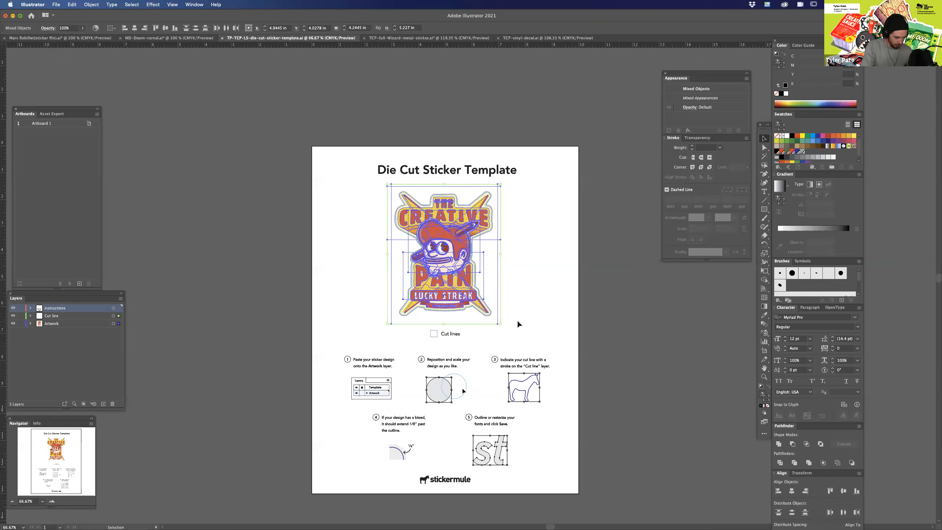
pyautogui.click(14, 324)
pyautogui.click(595, 326)
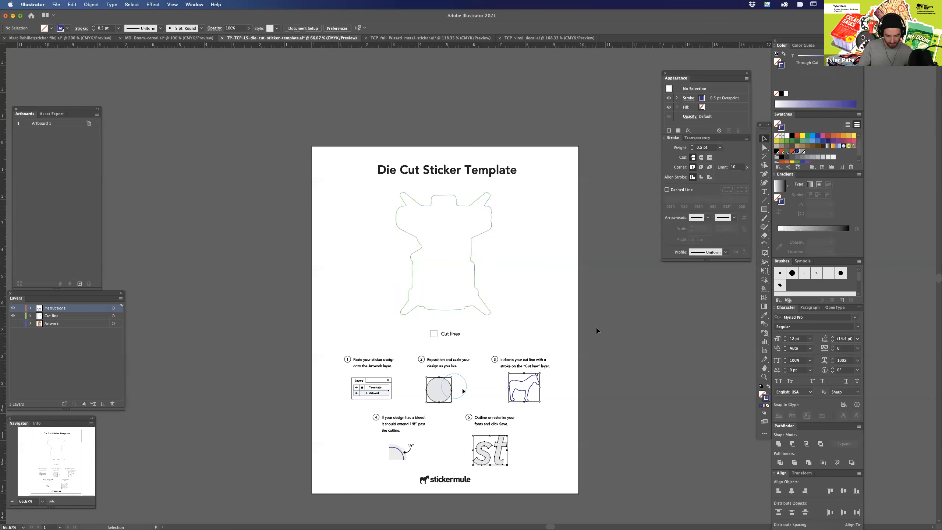
pyautogui.click(13, 316)
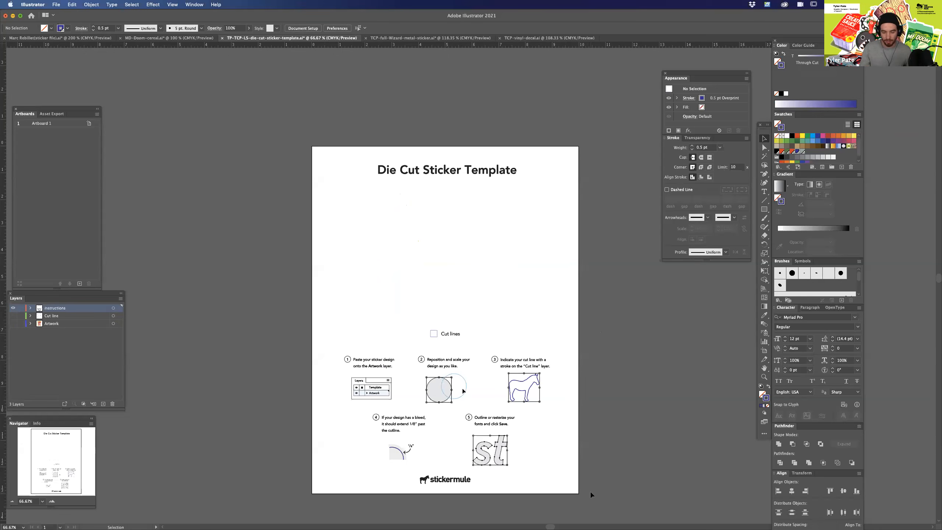
# Examine the template's five numbered instructions on artwork placement, scaling, cut line, bleed and fonts.
pyautogui.press('super+equal')
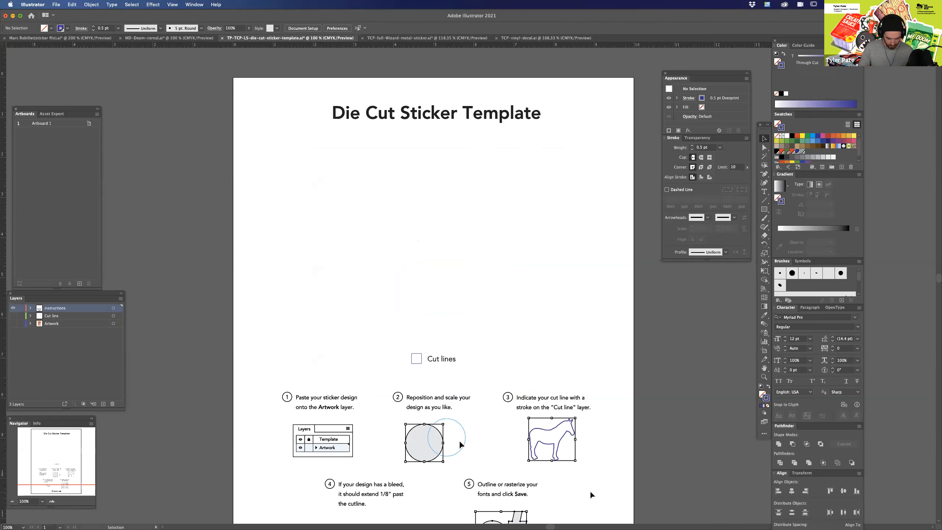
pyautogui.scroll(-4, 593, 446)
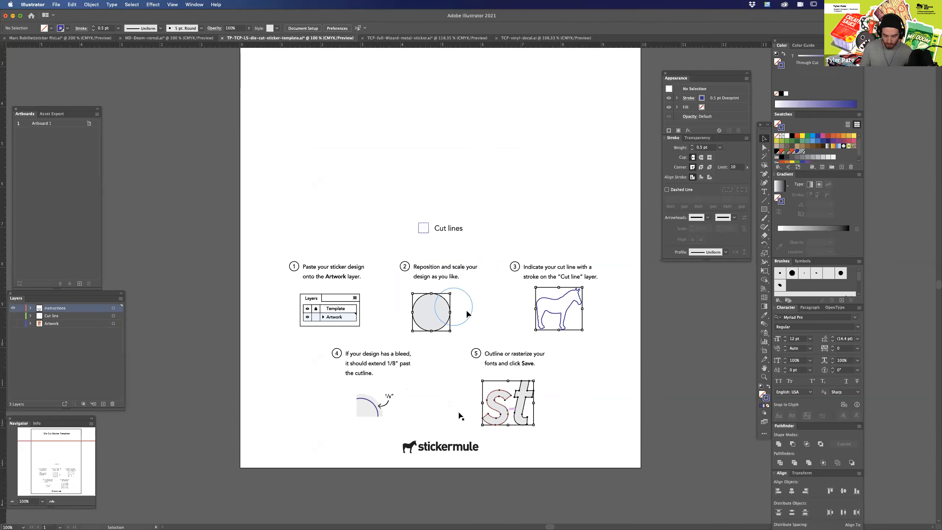
pyautogui.press('space')
pyautogui.moveTo(605, 402); pyautogui.dragTo(616, 380)
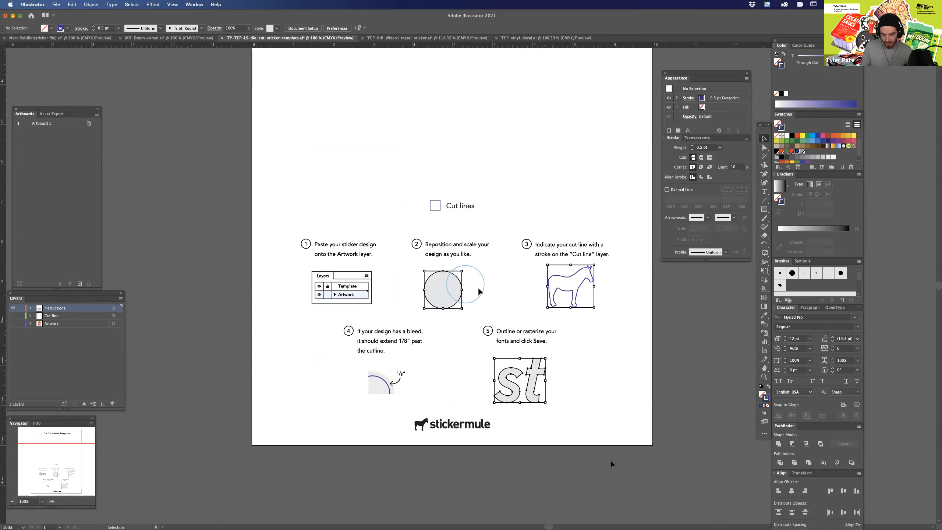
pyautogui.scroll(2, 596, 357)
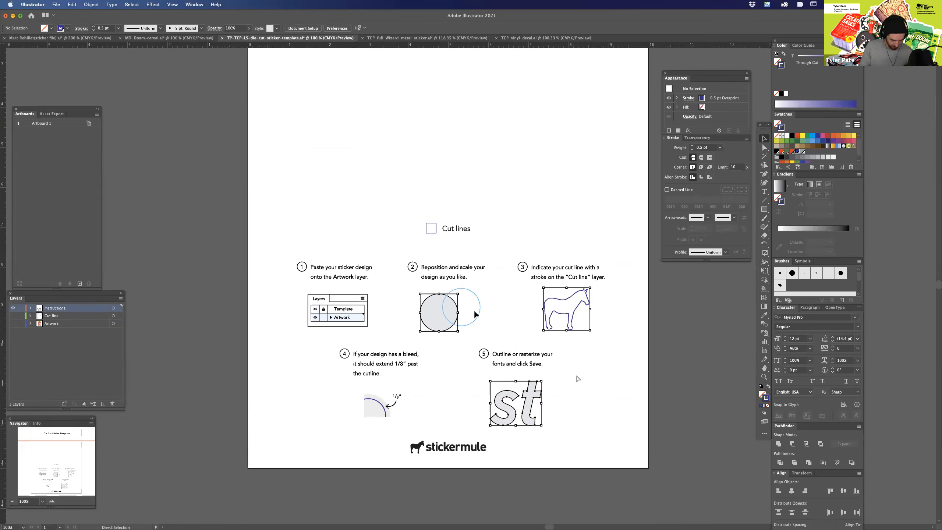
pyautogui.press('super+minus')
pyautogui.press('super+minus')
pyautogui.moveTo(572, 323); pyautogui.dragTo(578, 405)
pyautogui.press('super+equal')
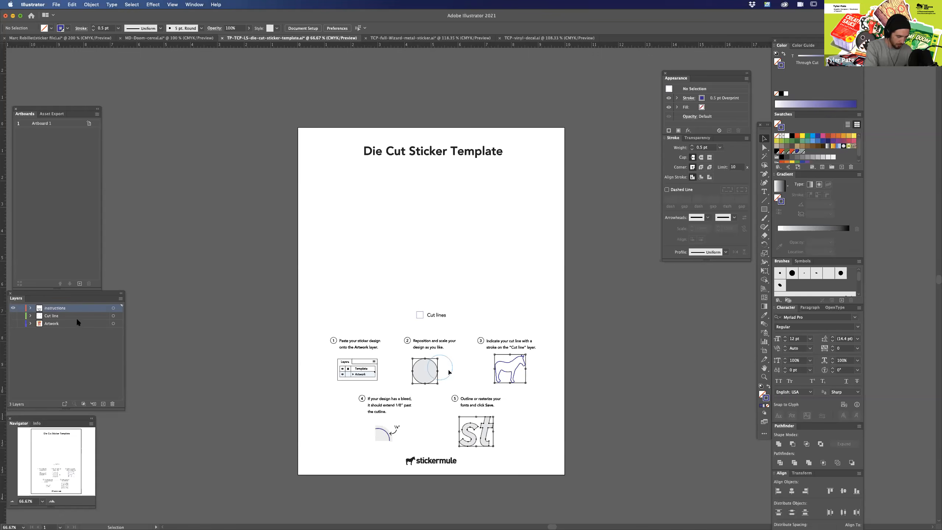
# Toggle the Instructions layer off and on, and show the Cut line and Artwork layers.
pyautogui.click(14, 309)
pyautogui.click(14, 308)
pyautogui.click(14, 316)
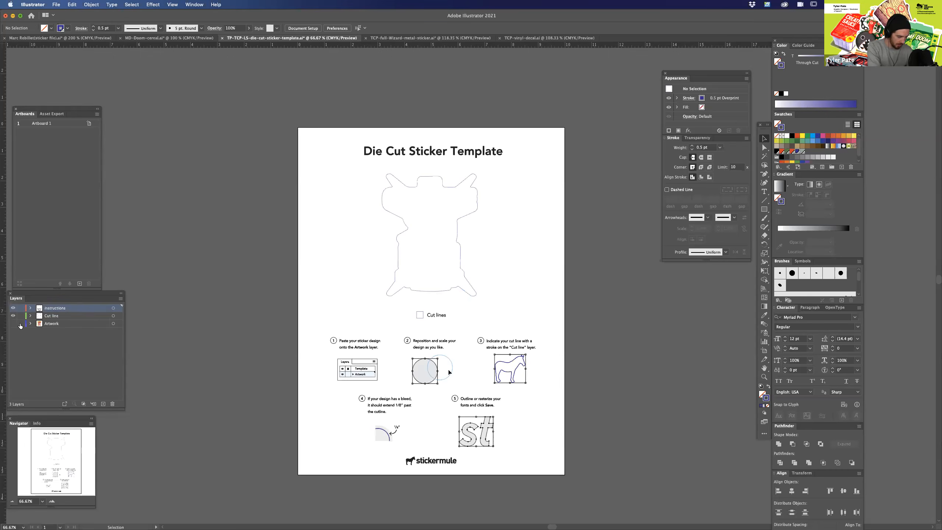
pyautogui.click(13, 324)
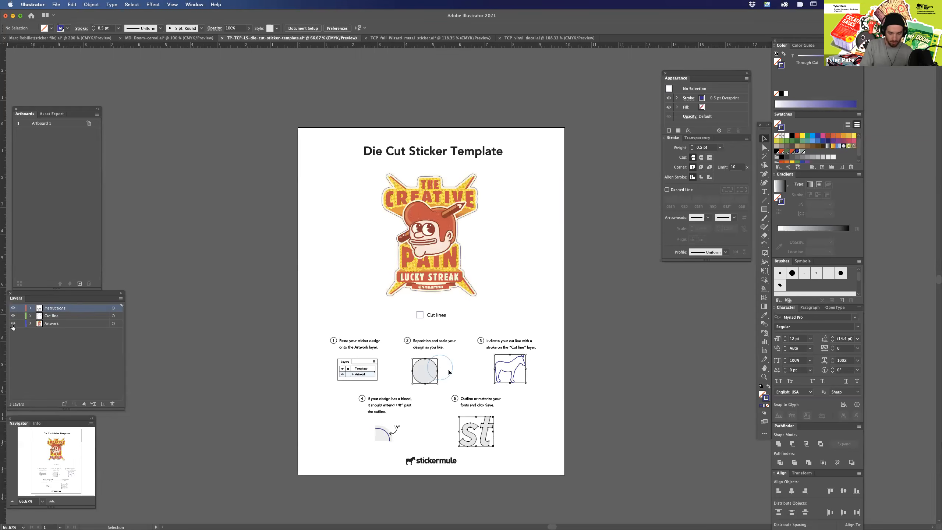
# Delete the cut line path around the Creative Pain sticker from the Cut line layer.
pyautogui.press('super+equal')
pyautogui.press('super+equal')
pyautogui.moveTo(532, 260); pyautogui.dragTo(576, 395)
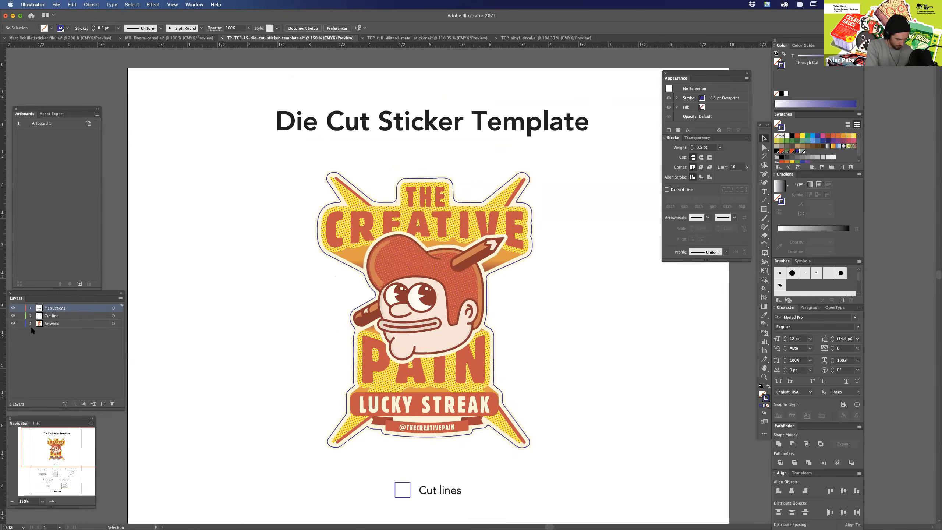
pyautogui.click(529, 178)
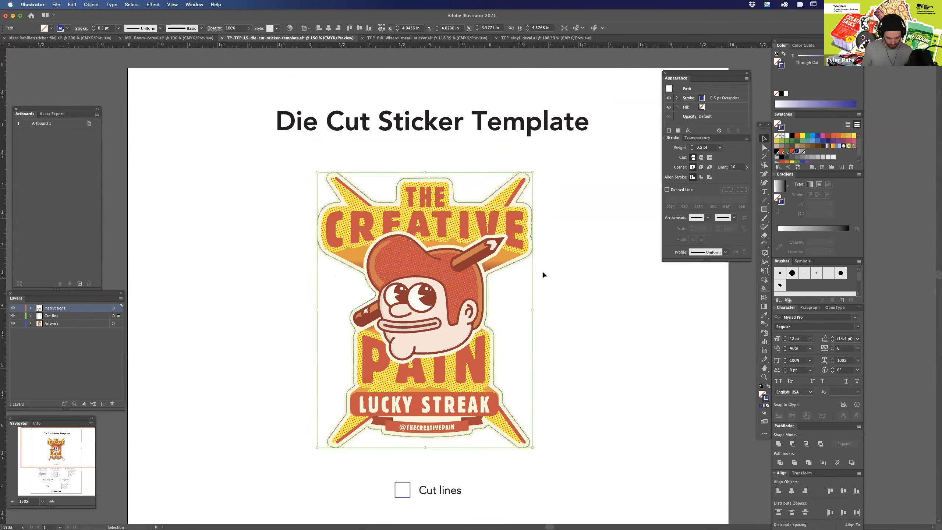
pyautogui.click(57, 316)
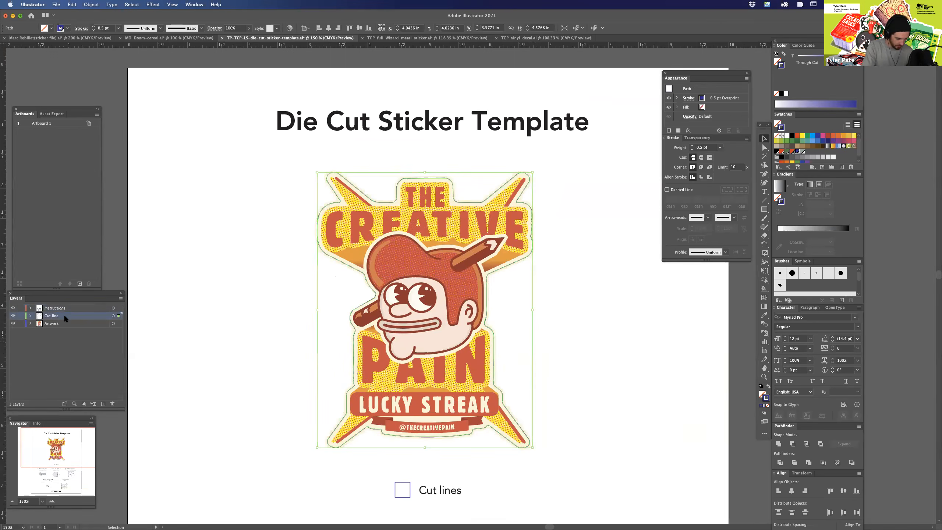
pyautogui.press('Delete')
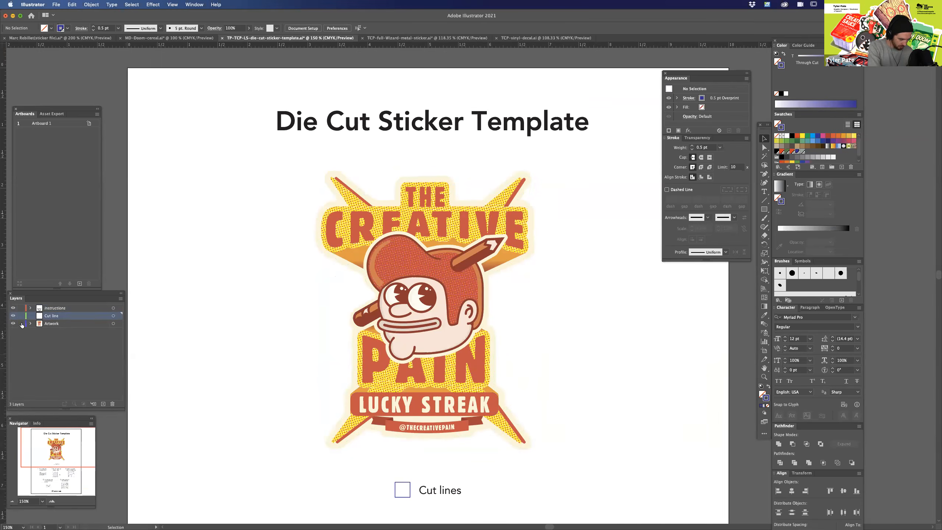
# Select the sticker artwork, lock the Instructions layer, and clear the selection.
pyautogui.press('super+a')
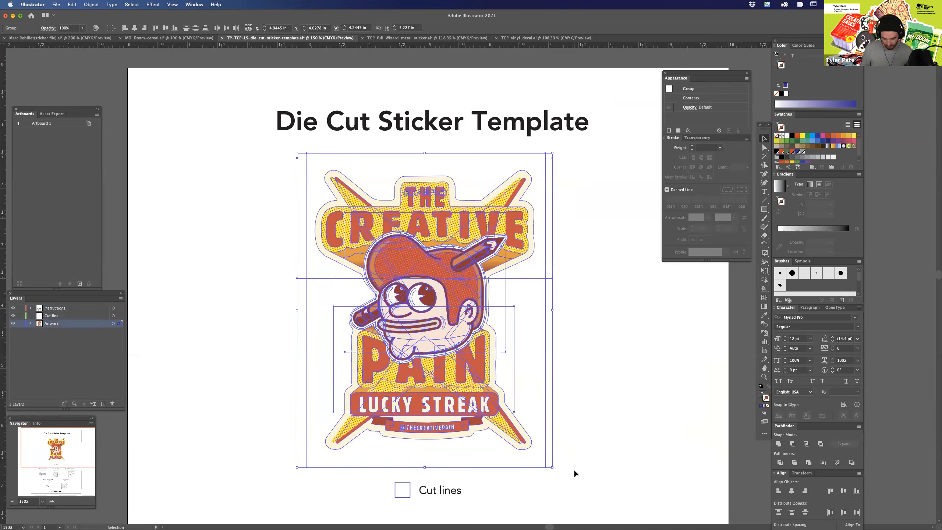
pyautogui.click(20, 308)
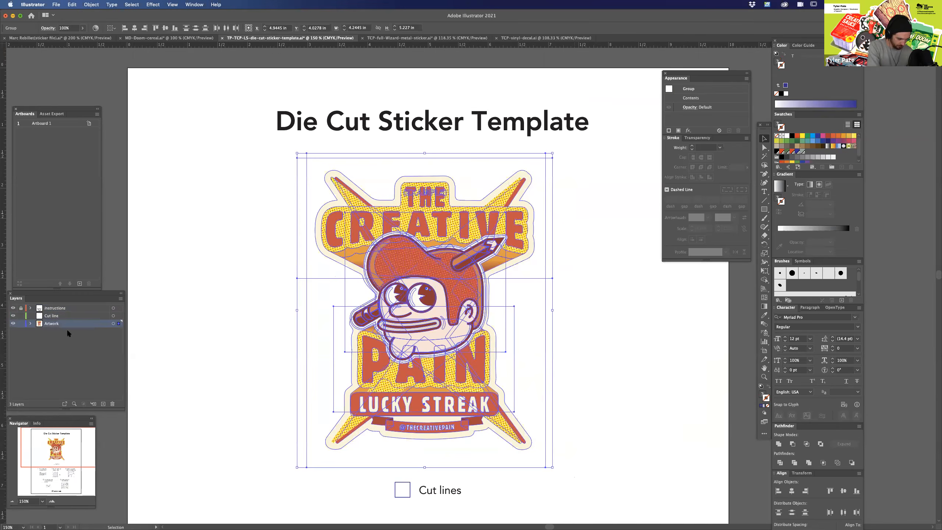
pyautogui.click(592, 352)
# Directly select the cream backing path that surrounds the whole sticker artwork.
pyautogui.press('super+minus')
pyautogui.press('super+equal')
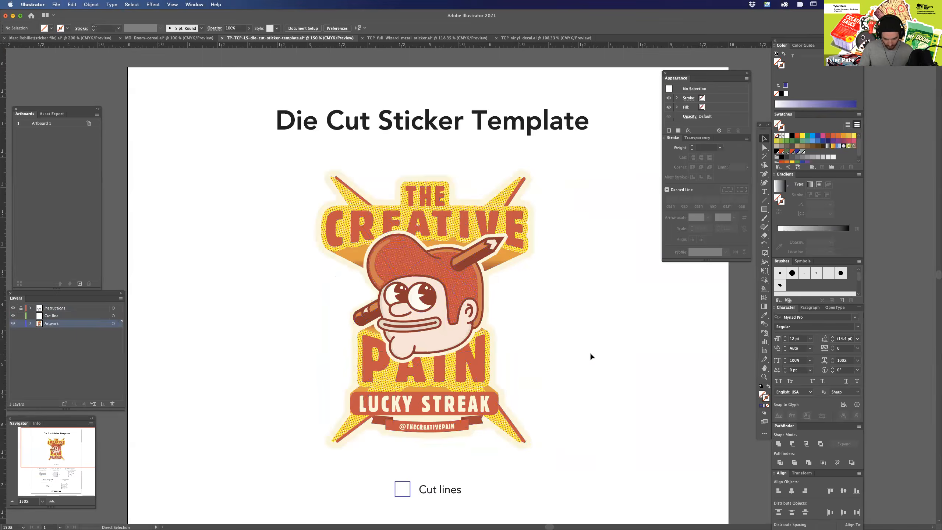
pyautogui.press('super+equal')
pyautogui.scroll(-1, 600, 356)
pyautogui.press('a')
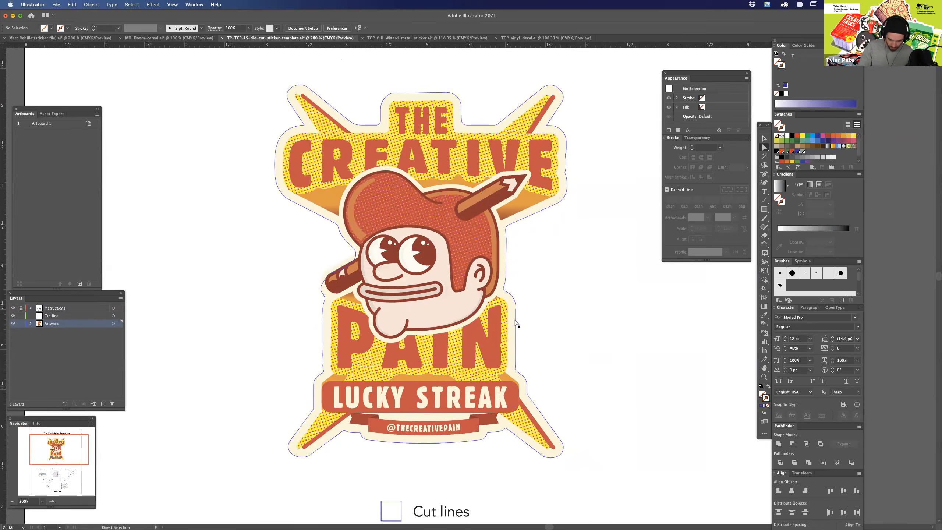
pyautogui.click(511, 339)
pyautogui.press('v')
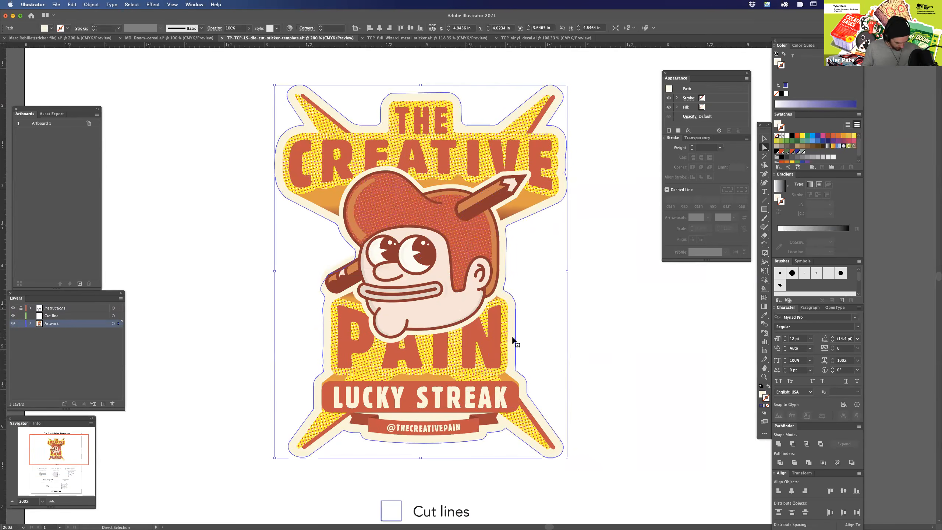
pyautogui.press('a')
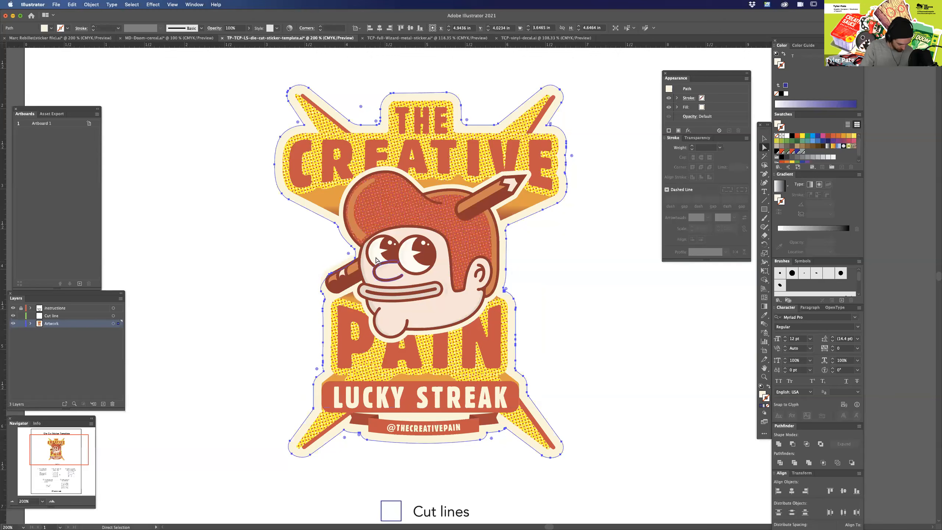
pyautogui.press('v')
pyautogui.click(254, 94)
pyautogui.moveTo(563, 422); pyautogui.dragTo(603, 450)
pyautogui.click(615, 439)
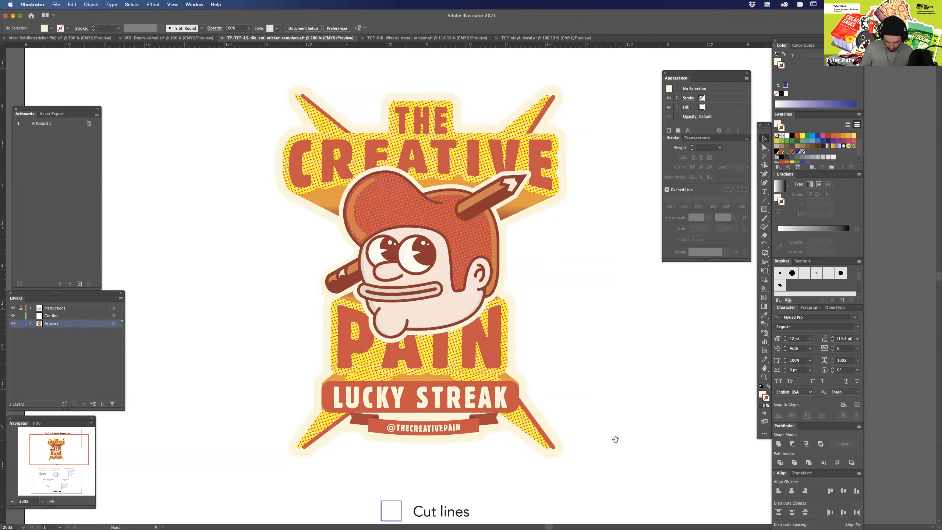
pyautogui.press('a')
pyautogui.click(515, 328)
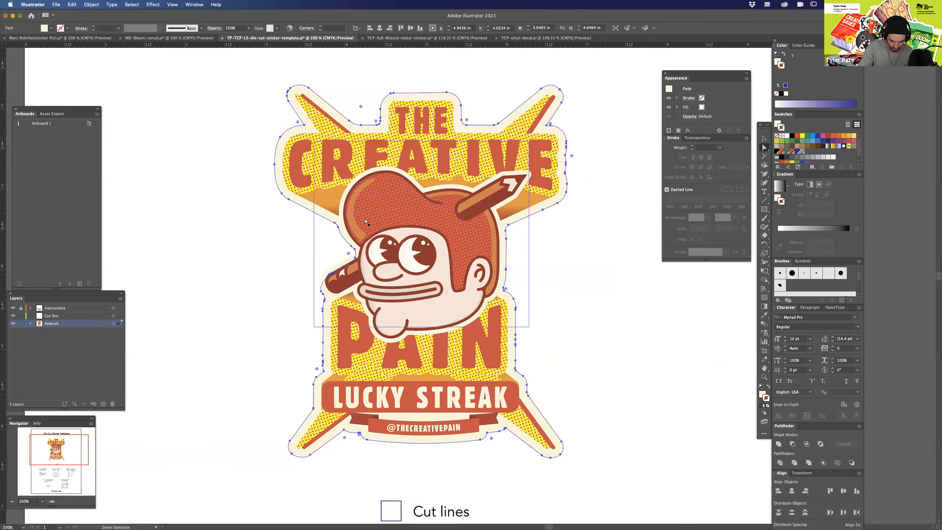
# Add the cream outlines around the character's head and pencil to the backing path selection.
pyautogui.press('z')
pyautogui.moveTo(325, 258); pyautogui.dragTo(393, 257)
pyautogui.press('a')
pyautogui.keyDown('shift'); pyautogui.click(334, 275); pyautogui.keyUp('shift')
pyautogui.press('space')
pyautogui.moveTo(653, 312); pyautogui.dragTo(652, 312)
pyautogui.moveTo(638, 256); pyautogui.dragTo(594, 389)
pyautogui.press('super+minus')
pyautogui.press('super+minus')
pyautogui.press('super+minus')
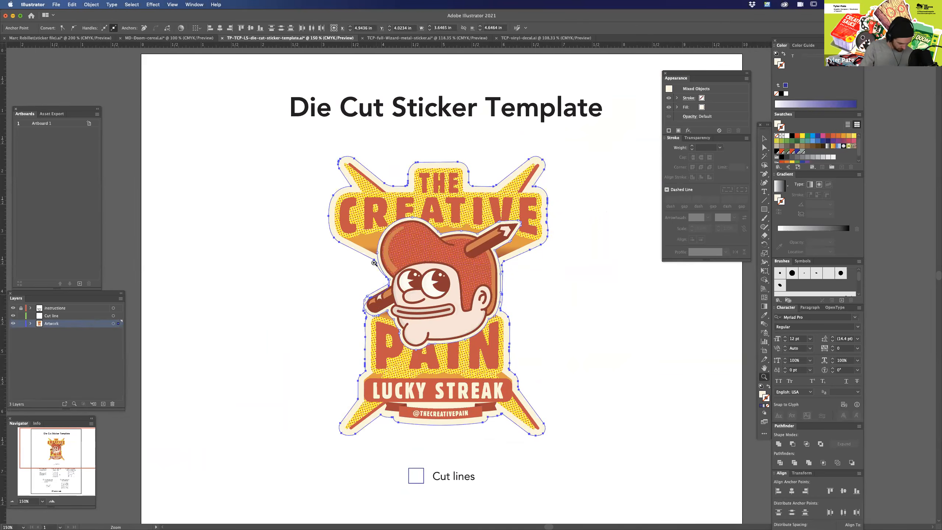
pyautogui.scroll(5, 379, 265)
pyautogui.keyDown('shift'); pyautogui.click(391, 261); pyautogui.keyUp('shift')
pyautogui.scroll(-5, 392, 270)
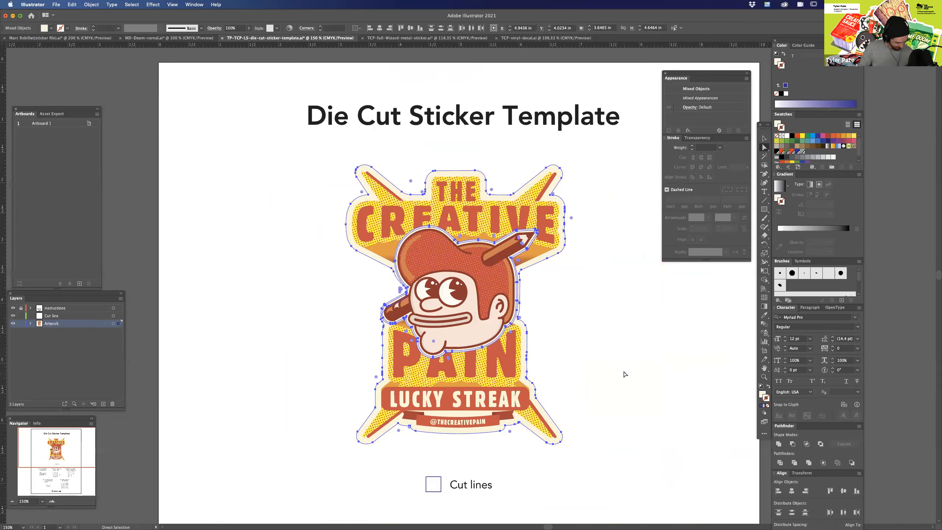
# Replace the artwork with the copied cream outline shapes pasted in place, and unite them into one silhouette.
pyautogui.click(616, 351)
pyautogui.press('v')
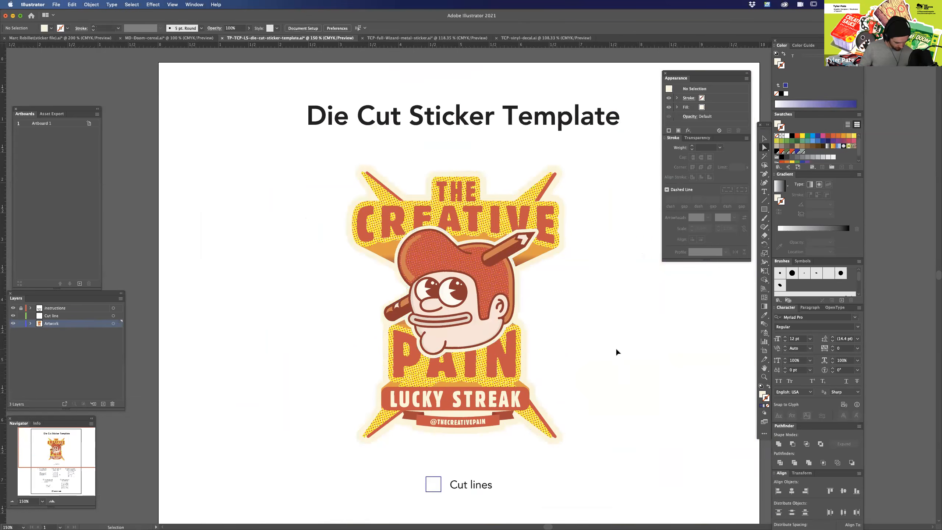
pyautogui.press('super+f')
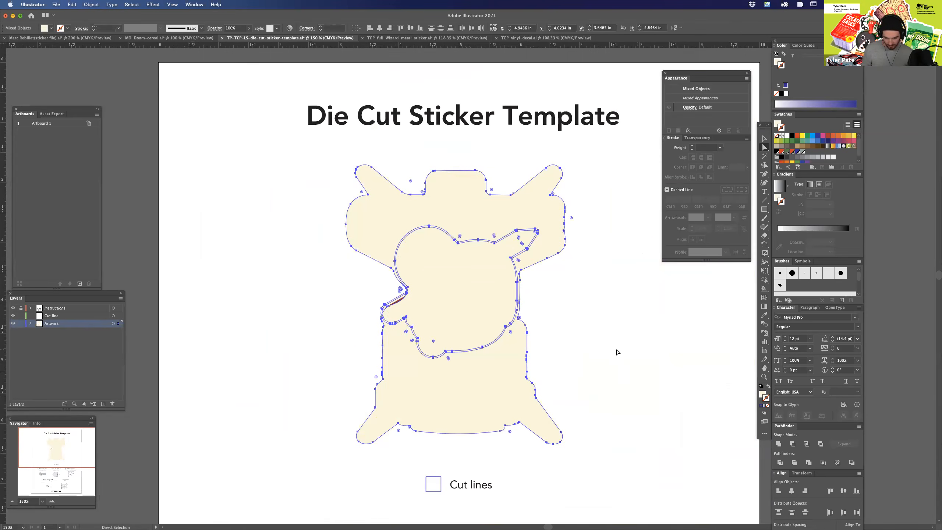
pyautogui.click(779, 443)
pyautogui.click(779, 445)
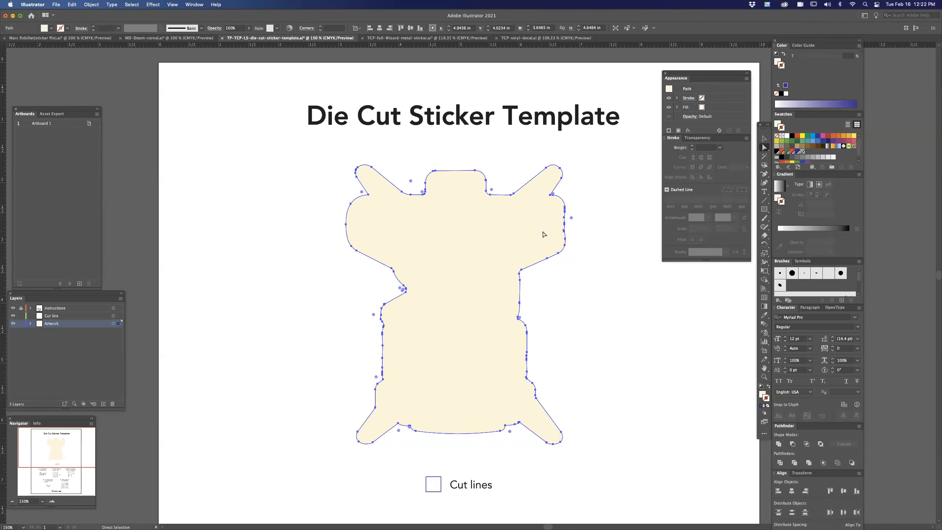
# Try a 6 pt cream stroke around the united silhouette, inspect its edge, and remove the stroke.
pyautogui.click(780, 65)
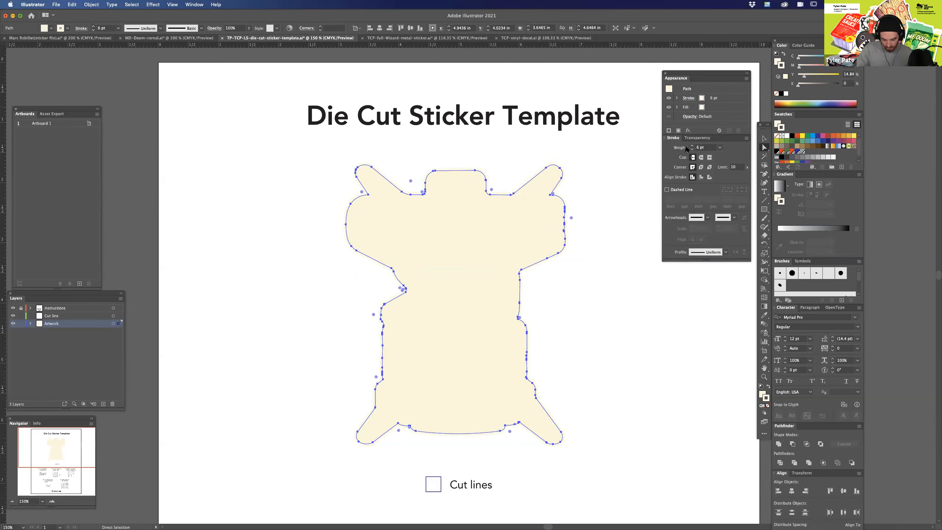
pyautogui.press('super+equal')
pyautogui.press('super+equal')
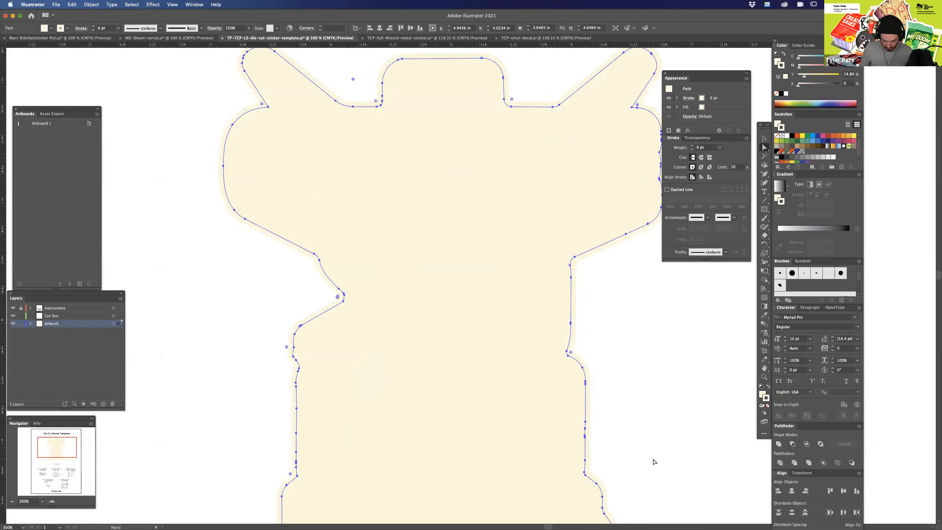
pyautogui.press('super+minus')
pyautogui.press('super+minus')
pyautogui.press('super+minus')
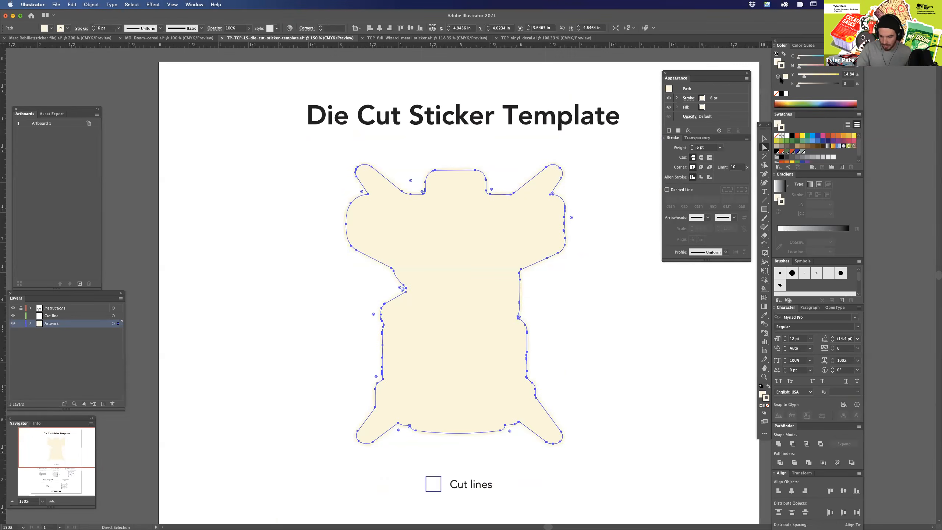
pyautogui.click(776, 94)
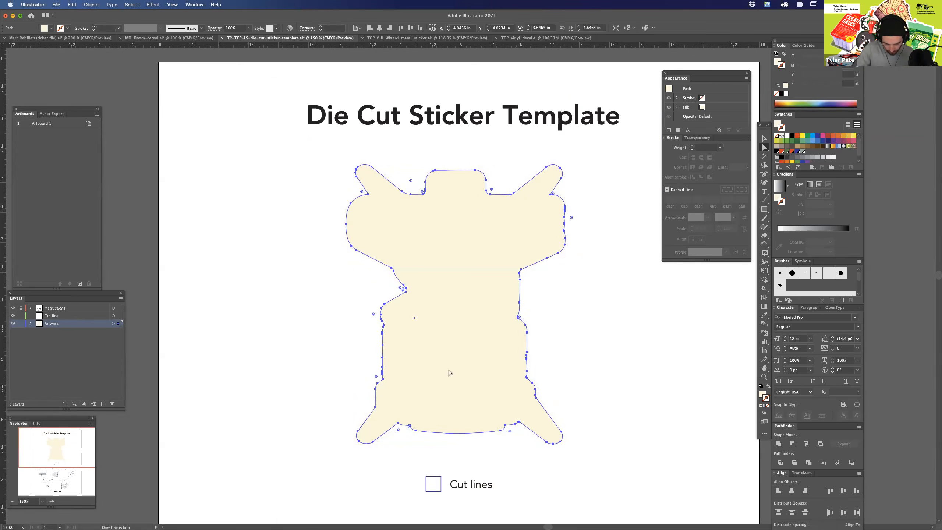
# Offset the cream silhouette's path by 0.125 in with miter joins, and select the original inner silhouette.
pyautogui.click(93, 4)
pyautogui.moveTo(128, 187)
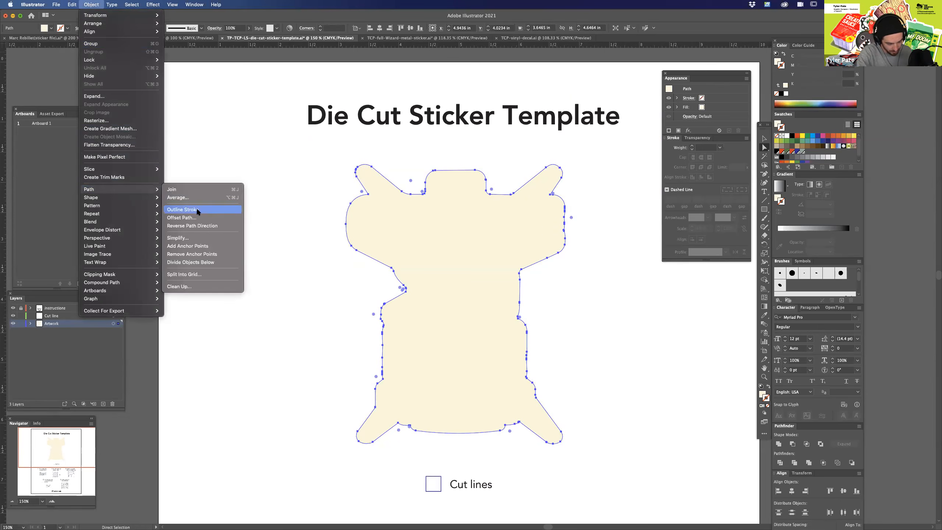
pyautogui.click(201, 217)
pyautogui.moveTo(701, 316); pyautogui.dragTo(678, 356)
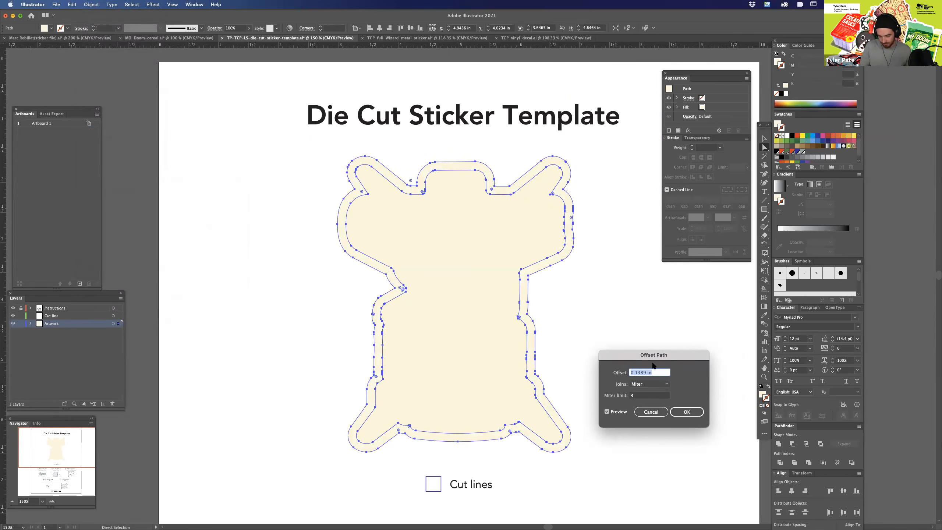
pyautogui.click(651, 372)
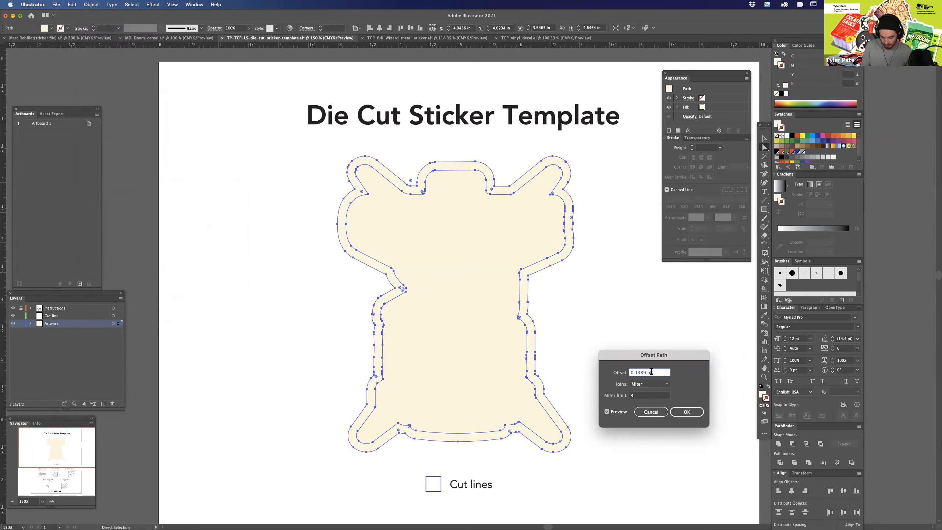
pyautogui.moveTo(646, 372); pyautogui.dragTo(639, 372)
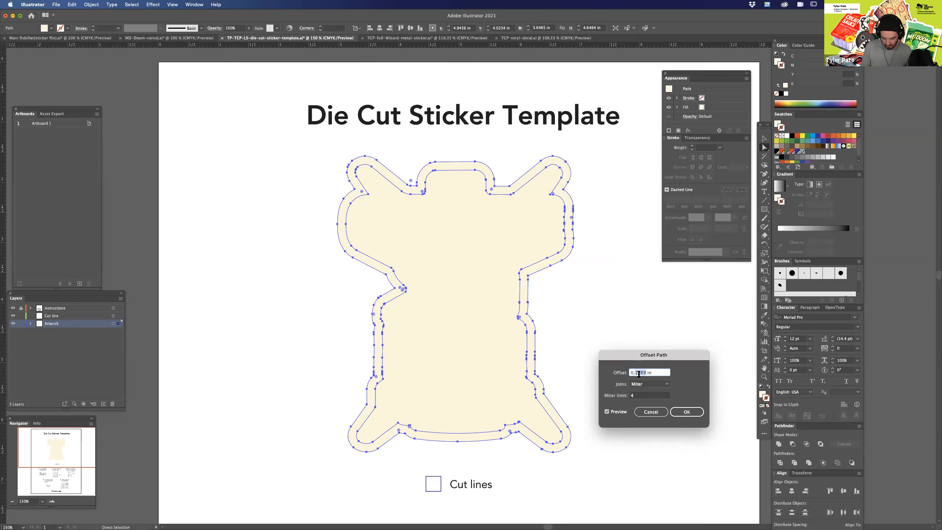
pyautogui.write('25')
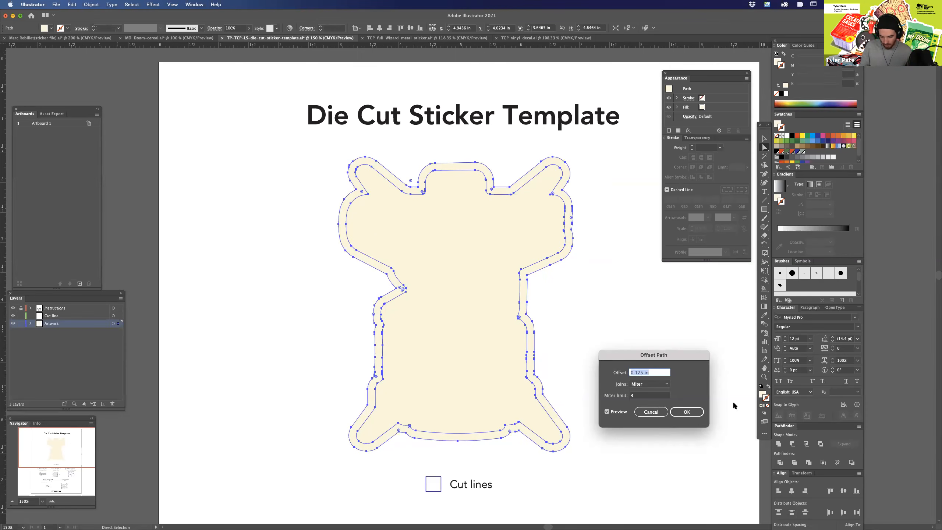
pyautogui.click(687, 412)
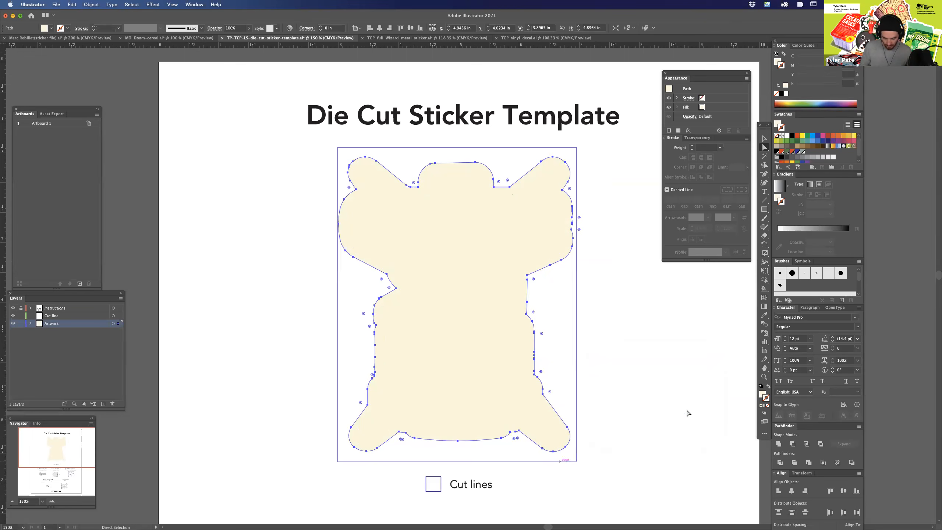
pyautogui.click(557, 436)
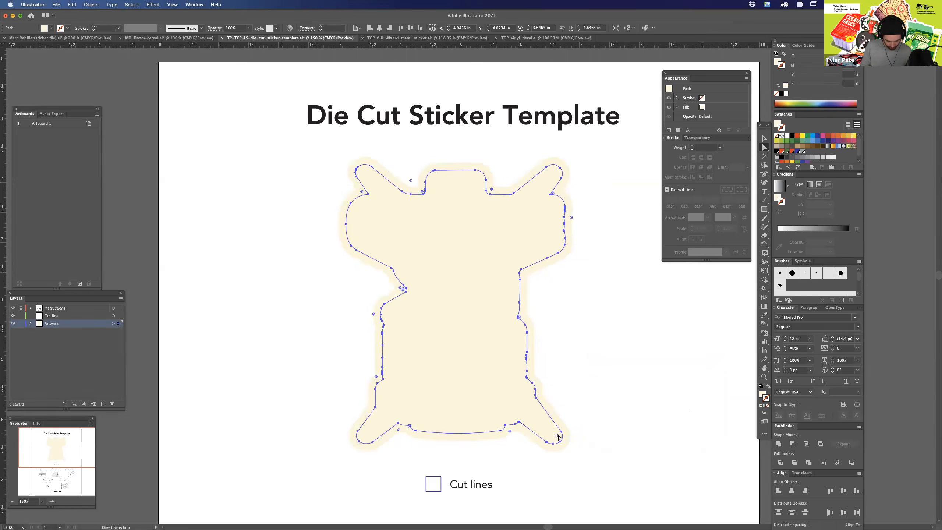
# Move the outer offset silhouette to the Cut line layer and give it a 1 pt magenta stroke with no fill.
pyautogui.click(568, 438)
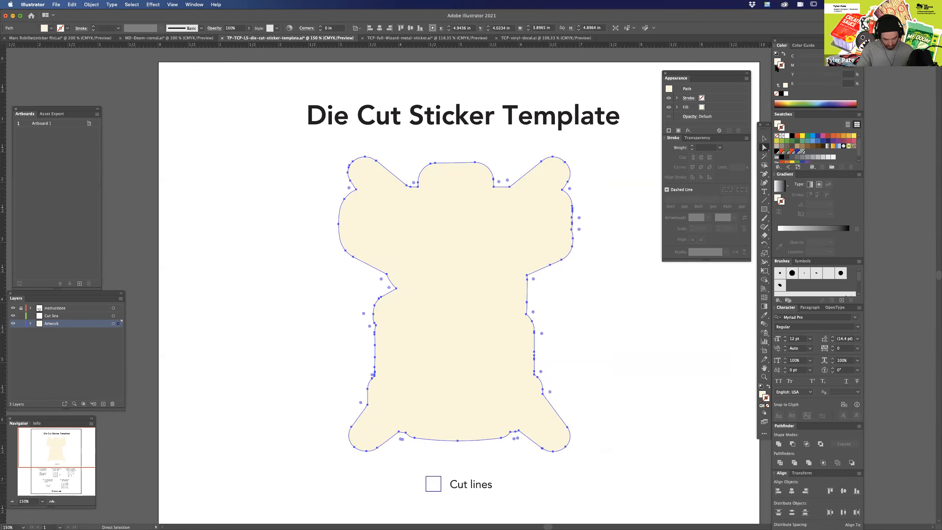
pyautogui.moveTo(118, 323); pyautogui.dragTo(120, 318)
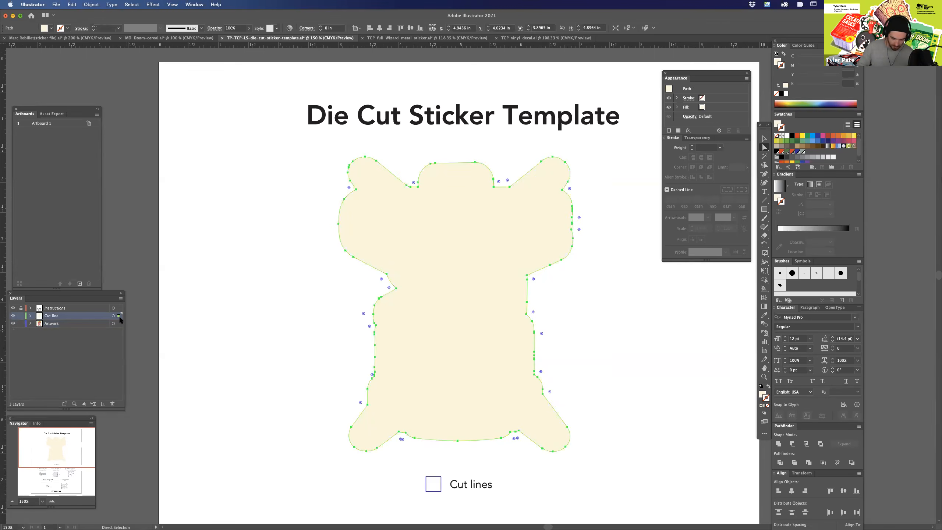
pyautogui.click(784, 54)
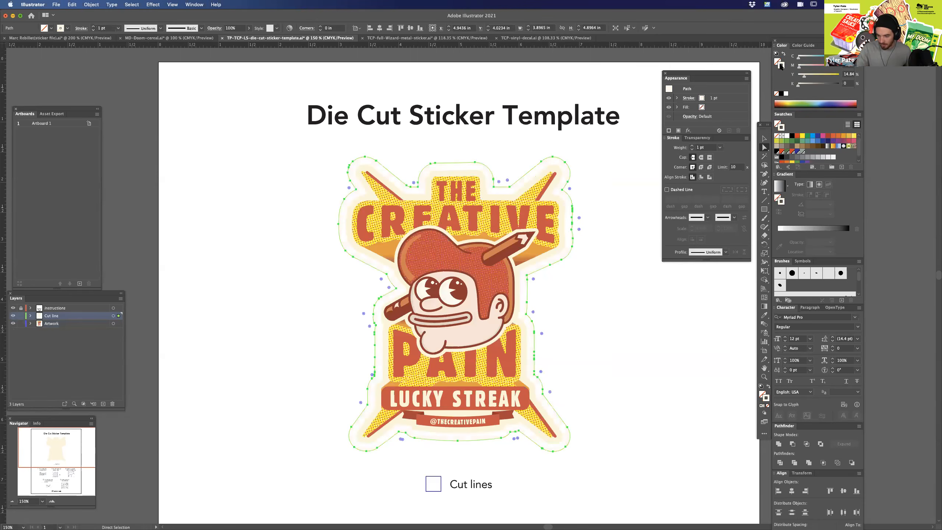
pyautogui.moveTo(803, 77); pyautogui.dragTo(787, 74)
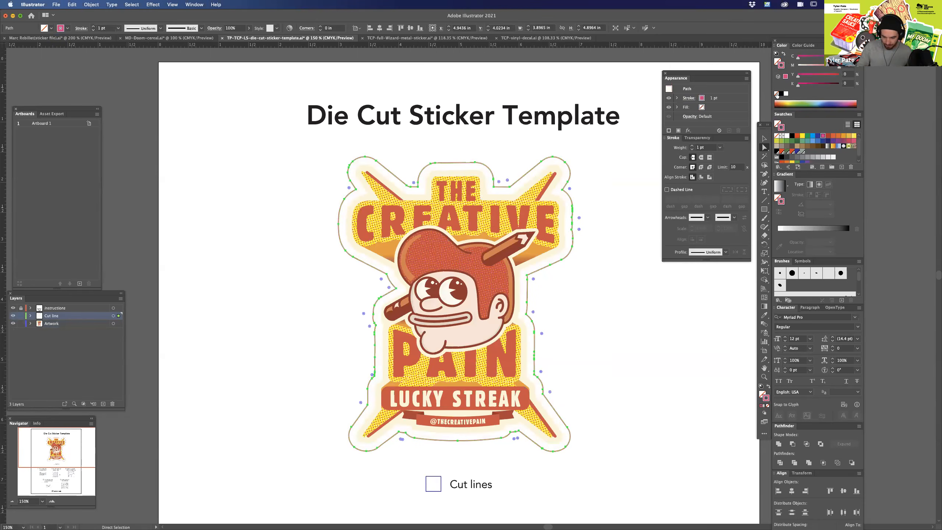
pyautogui.click(576, 313)
# Simplify the magenta cut line path to 36 points.
pyautogui.moveTo(614, 370); pyautogui.dragTo(575, 408)
pyautogui.scroll(5, 562, 265)
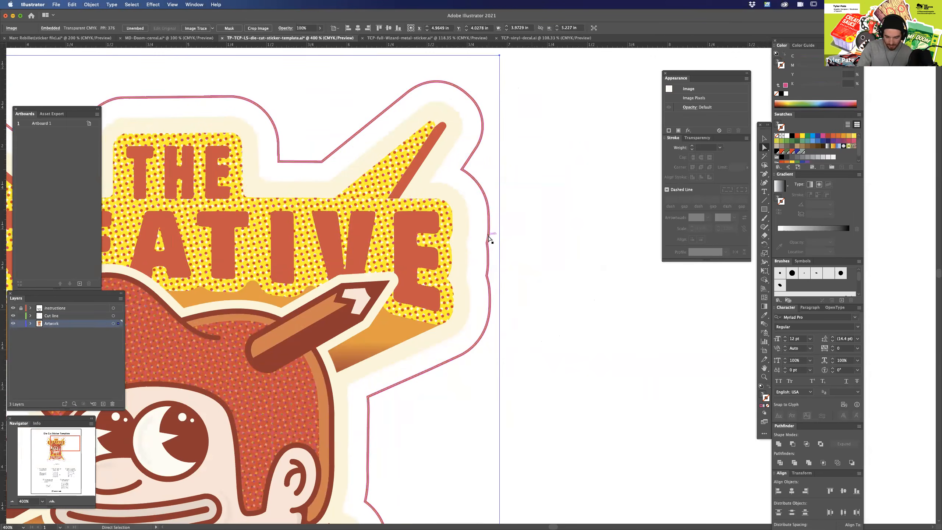
pyautogui.click(490, 223)
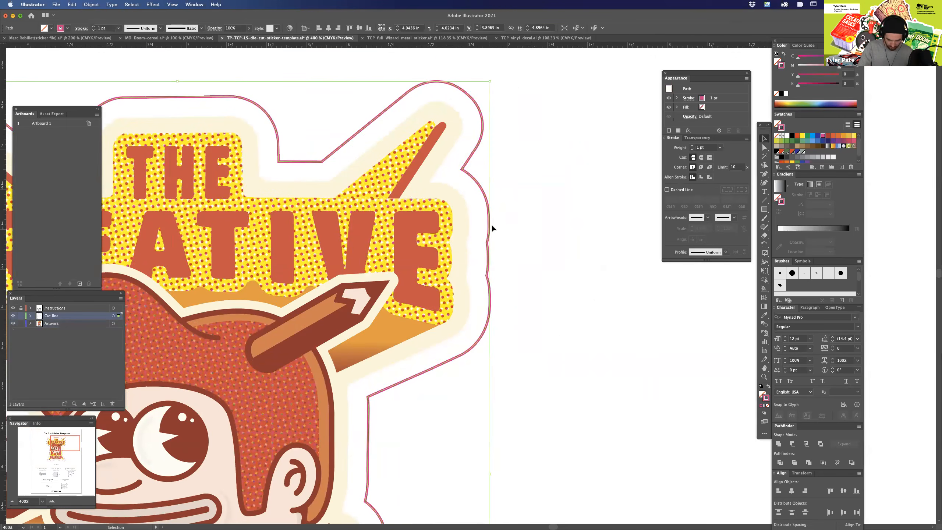
pyautogui.scroll(-2, 538, 351)
pyautogui.moveTo(538, 351); pyautogui.dragTo(618, 353)
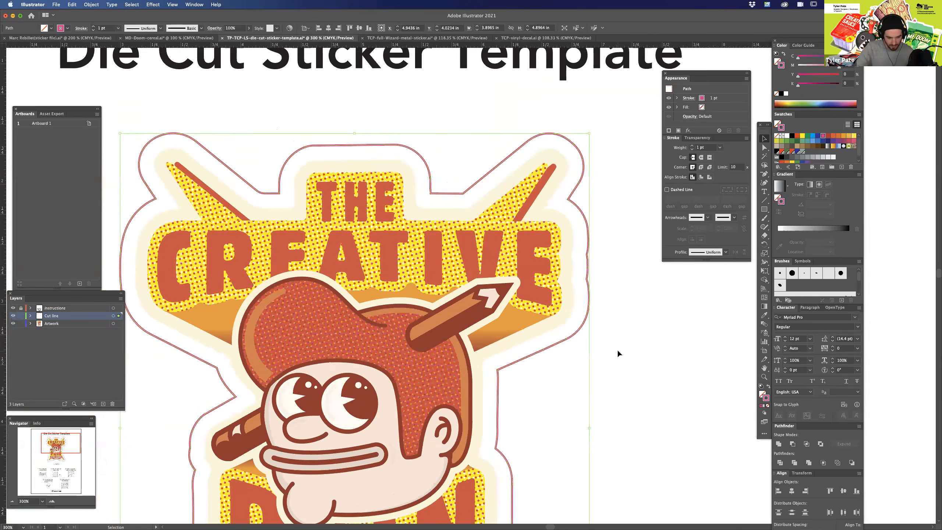
pyautogui.click(91, 4)
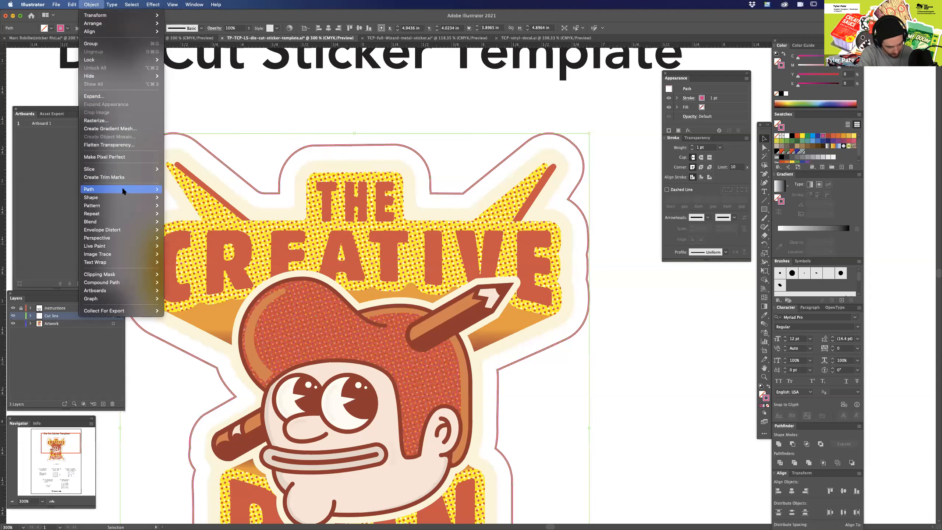
pyautogui.moveTo(126, 189)
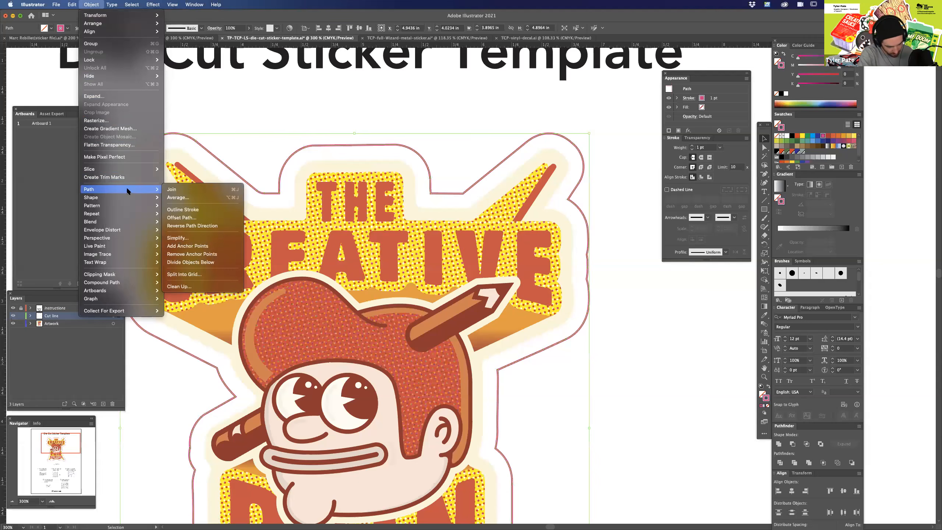
pyautogui.click(189, 239)
pyautogui.moveTo(464, 294)
pyautogui.mouseDown()
pyautogui.moveTo(440, 293)
pyautogui.moveTo(466, 286)
pyautogui.moveTo(449, 290)
pyautogui.mouseUp()
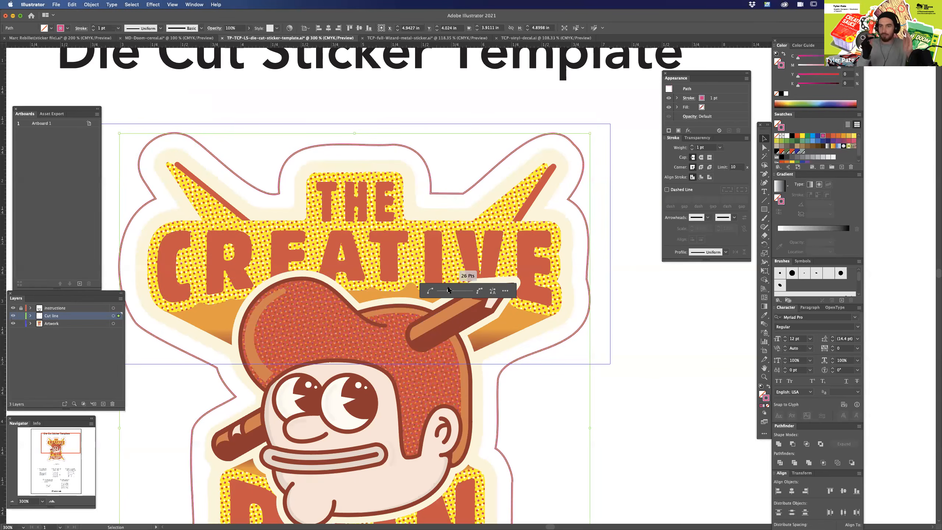
pyautogui.moveTo(469, 286); pyautogui.dragTo(476, 286)
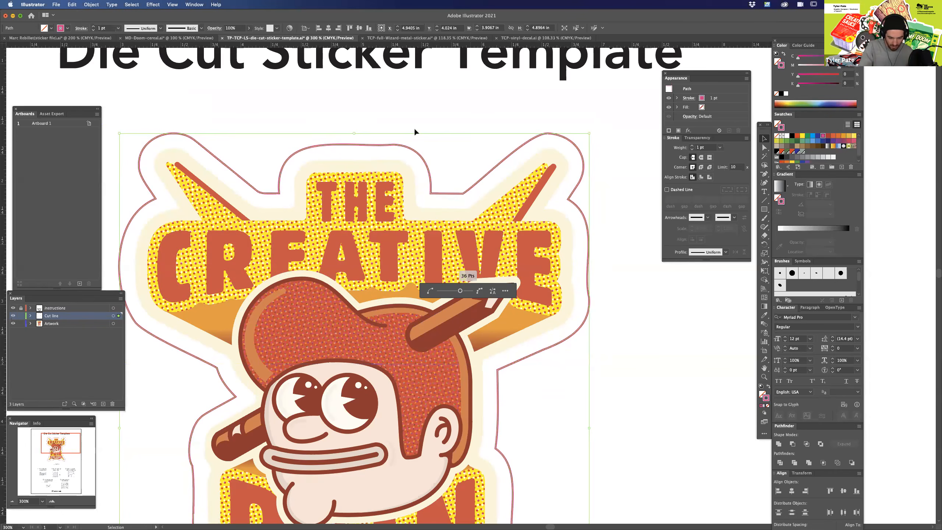
pyautogui.click(444, 252)
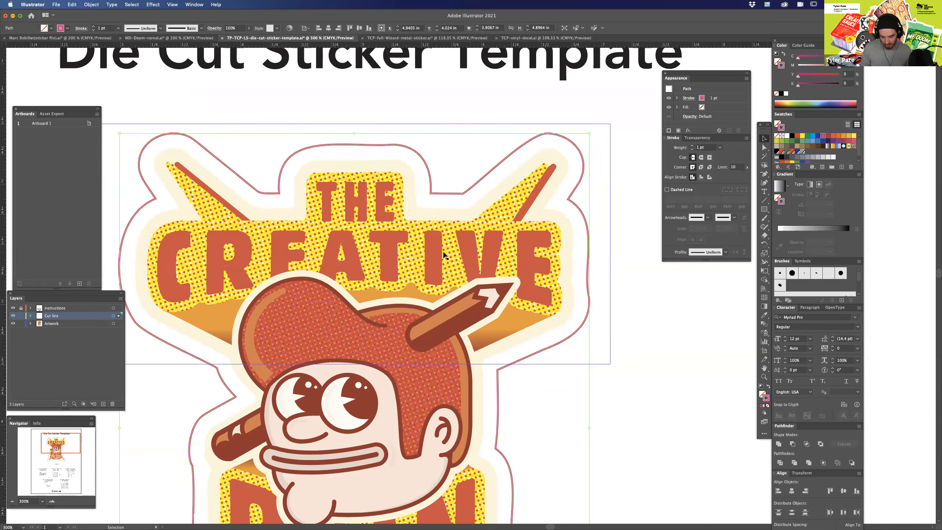
# Refine the cut line's anchor points and handles beside the E of CREATIVE and above THE.
pyautogui.click(630, 300)
pyautogui.press('a')
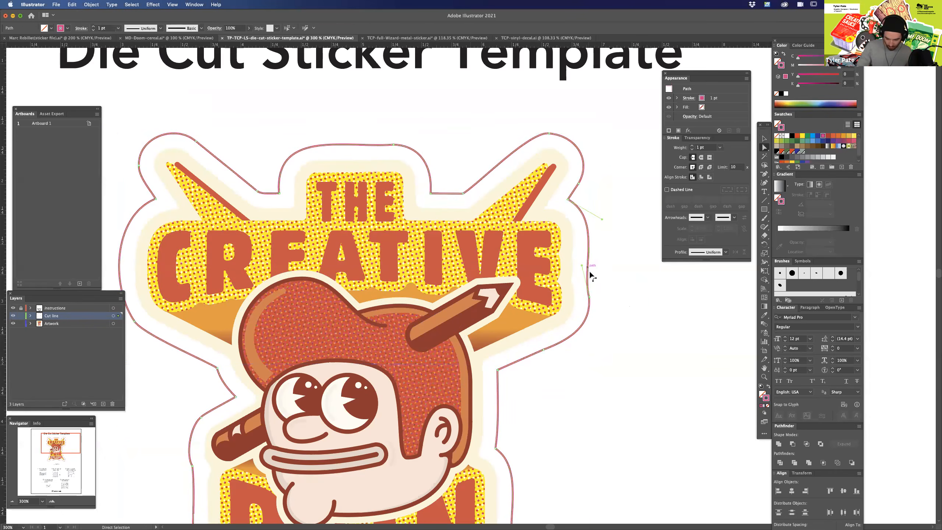
pyautogui.click(585, 266)
pyautogui.moveTo(586, 267); pyautogui.dragTo(590, 267)
pyautogui.click(608, 296)
pyautogui.moveTo(483, 315); pyautogui.dragTo(559, 368)
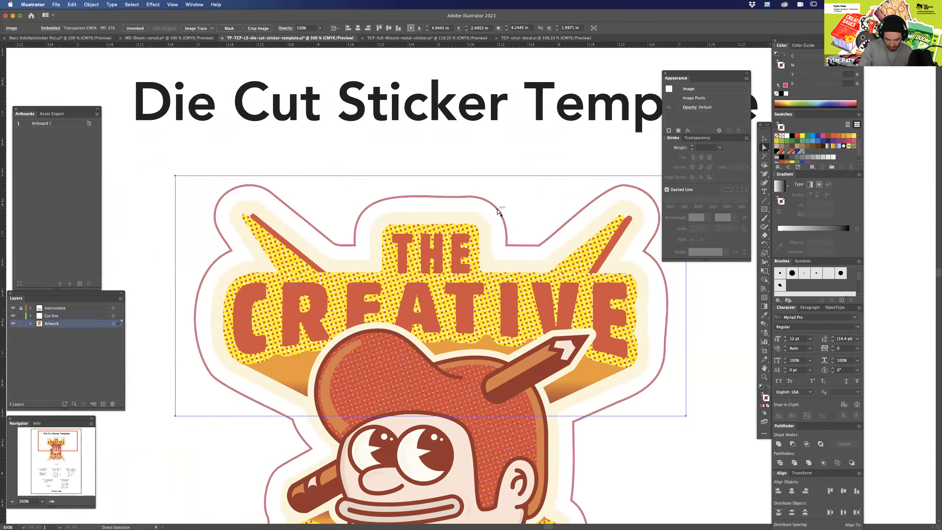
pyautogui.click(469, 197)
pyautogui.moveTo(422, 201); pyautogui.dragTo(424, 197)
# Adjust the cut line's anchor point next to the pencil end beside the character's mouth.
pyautogui.moveTo(485, 475); pyautogui.dragTo(627, 312)
pyautogui.scroll(-5, 359, 224)
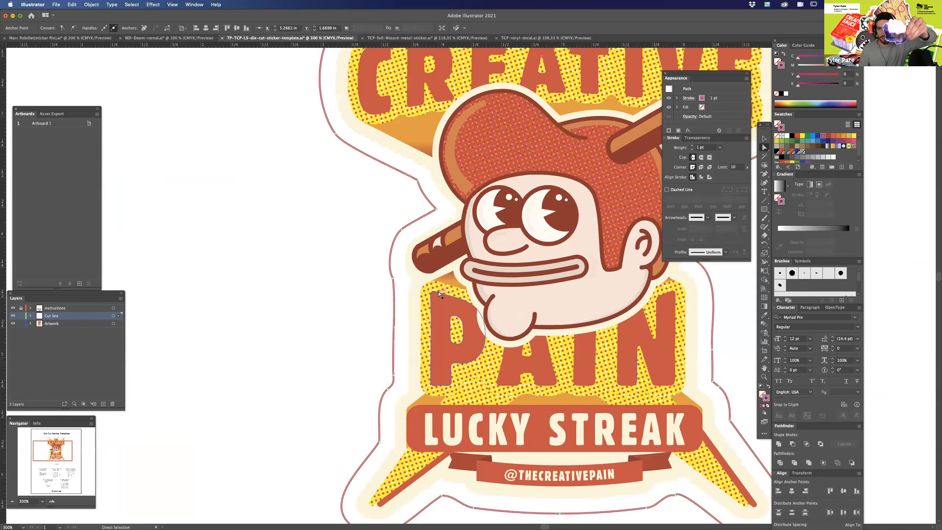
pyautogui.click(385, 268)
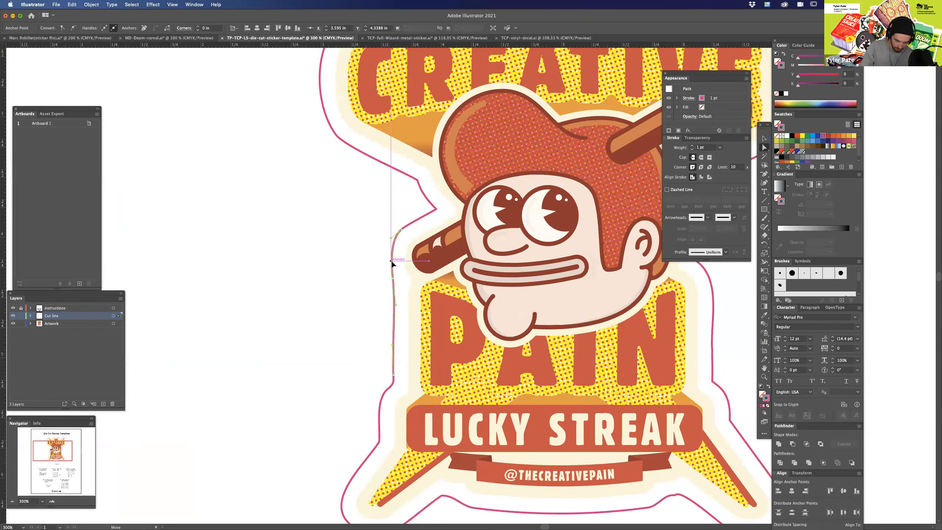
pyautogui.click(375, 270)
pyautogui.scroll(-5, 374, 270)
pyautogui.hscroll(3, 375, 270)
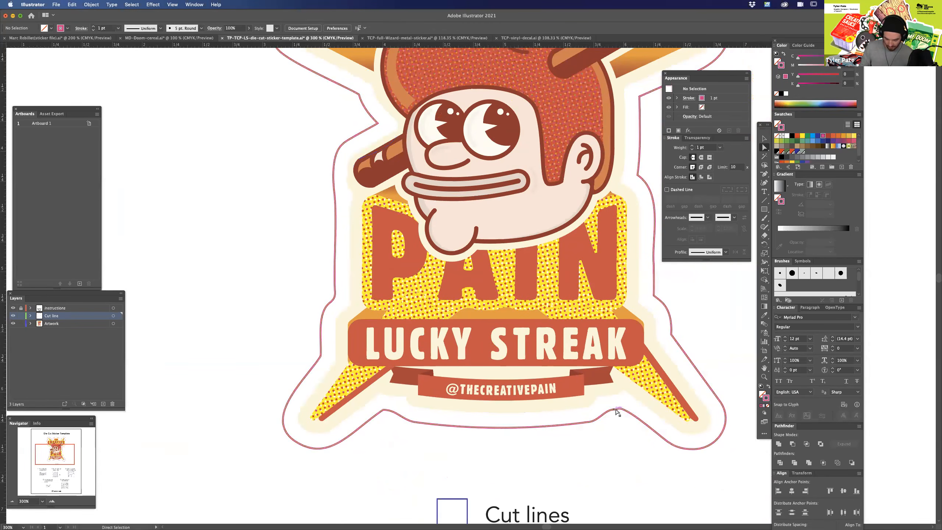
pyautogui.click(616, 409)
pyautogui.moveTo(610, 410); pyautogui.dragTo(624, 410)
pyautogui.click(384, 410)
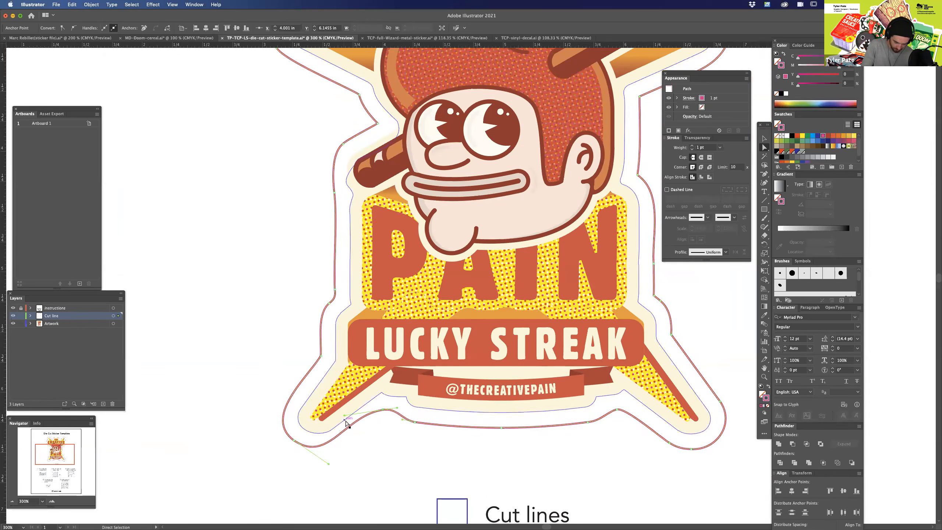
pyautogui.moveTo(345, 415); pyautogui.dragTo(358, 414)
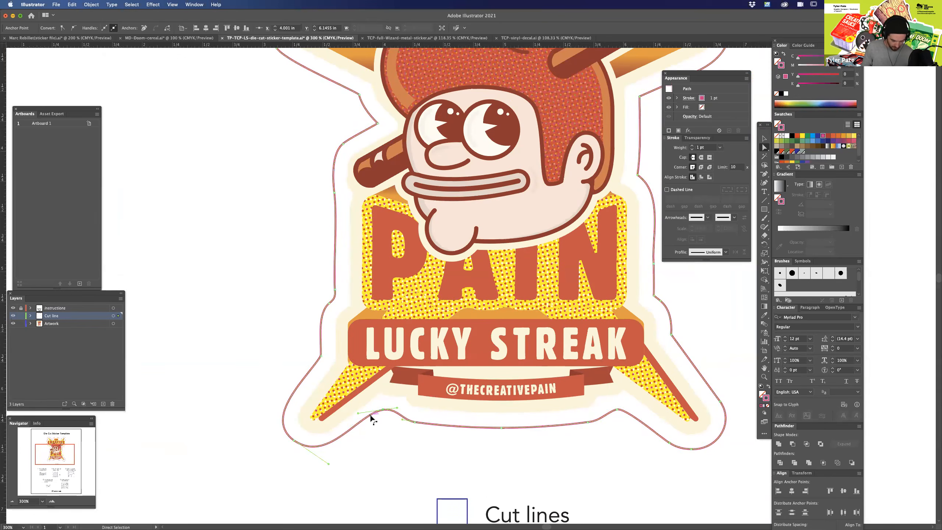
pyautogui.press('super+minus')
pyautogui.press('super+minus')
pyautogui.press('super+minus')
pyautogui.click(652, 388)
# Check what the sticker consists of by selecting the artwork and cut line together.
pyautogui.moveTo(648, 354); pyautogui.dragTo(609, 330)
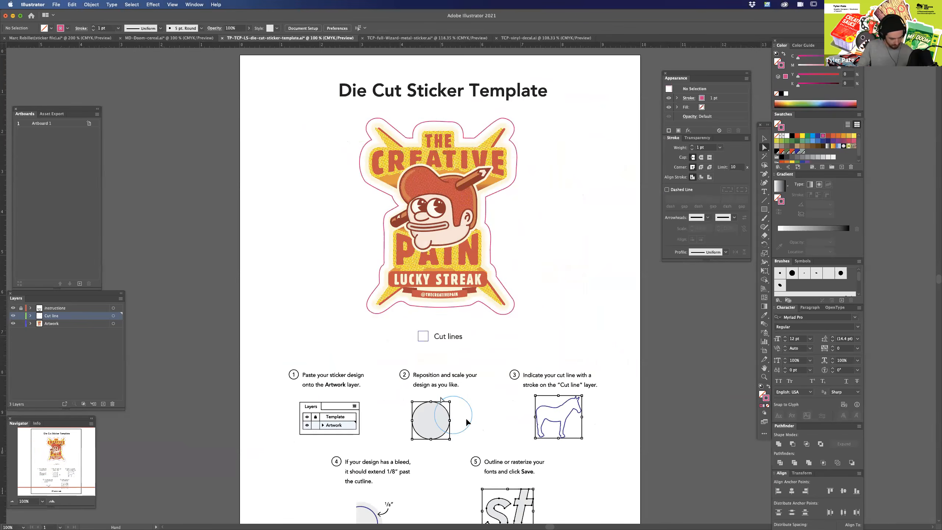
pyautogui.moveTo(569, 181); pyautogui.dragTo(559, 215)
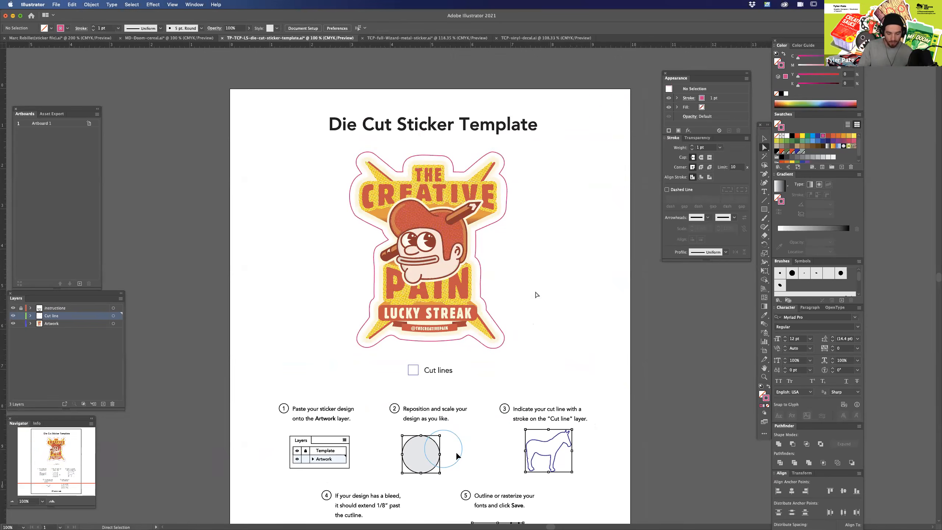
pyautogui.click(67, 324)
pyautogui.press('v')
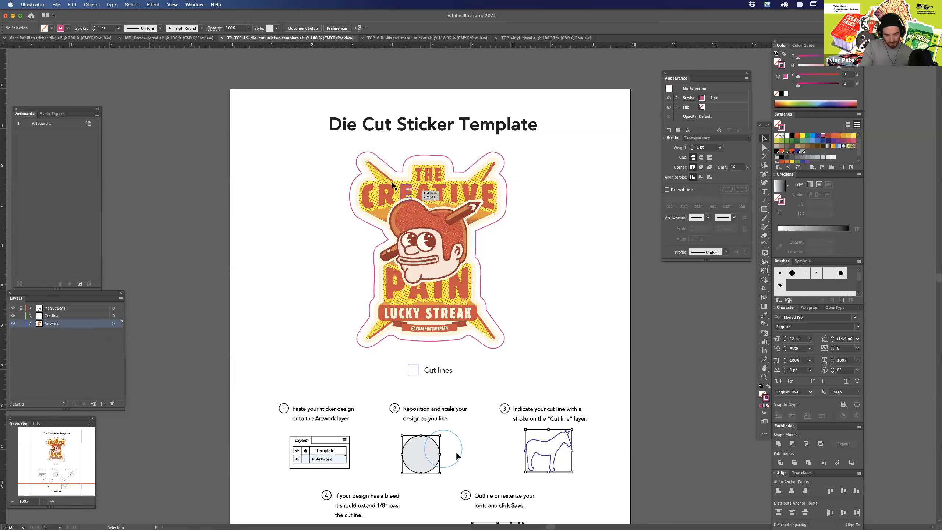
pyautogui.moveTo(339, 151); pyautogui.dragTo(539, 349)
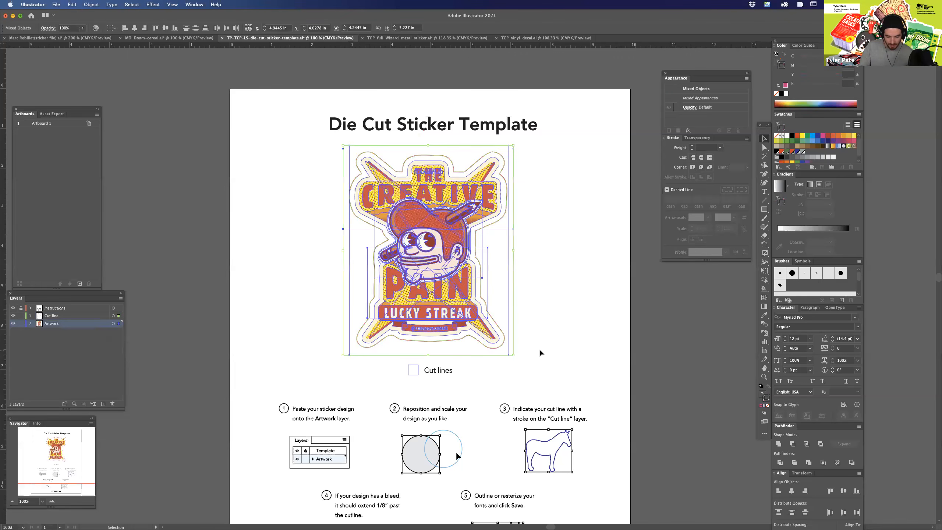
pyautogui.click(537, 219)
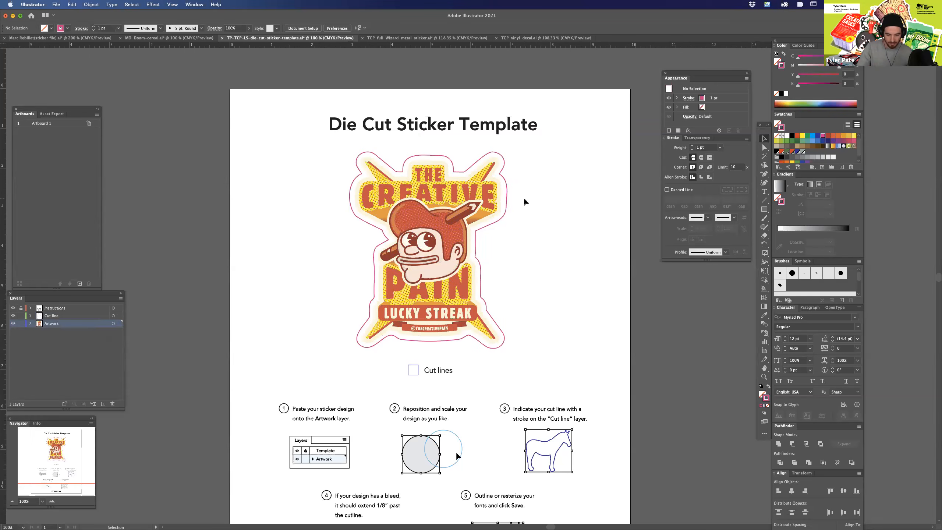
# Inspect the cut line path against the artwork in outline view and up close.
pyautogui.click(503, 218)
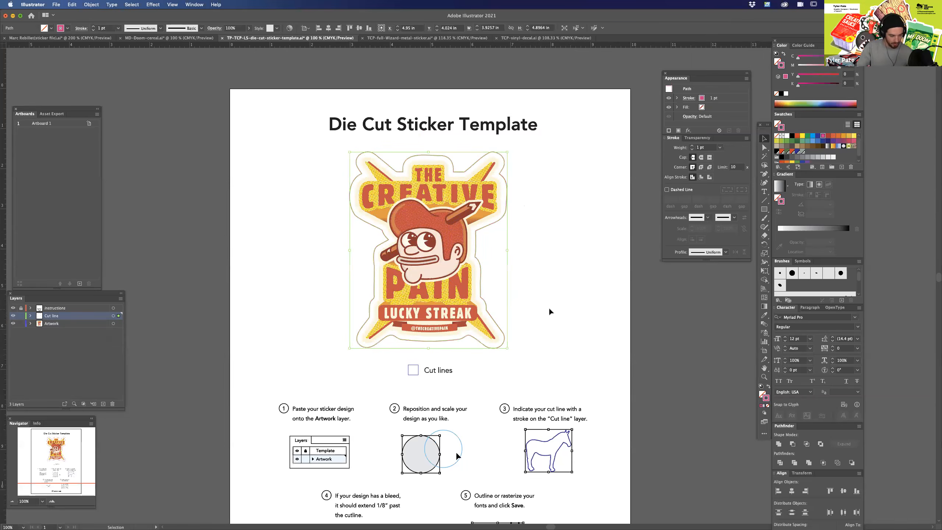
pyautogui.press('super+y')
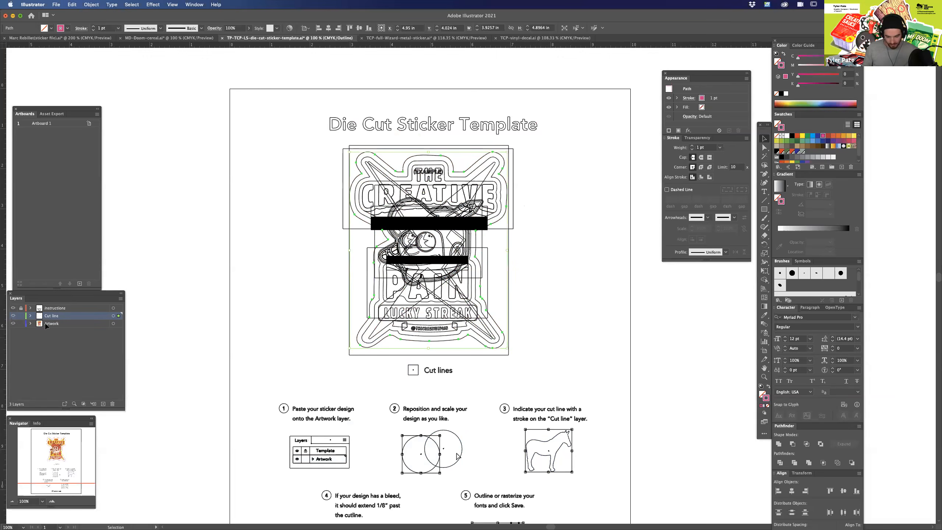
pyautogui.press('super+y')
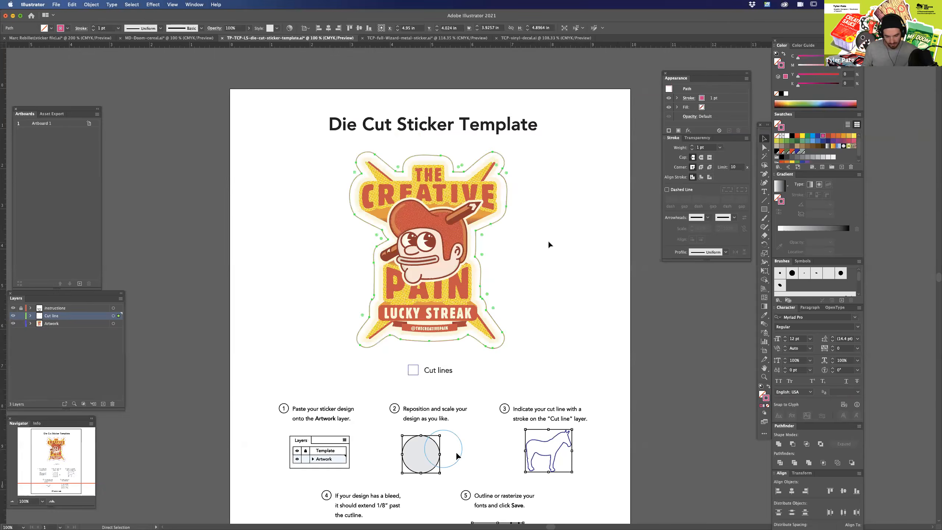
pyautogui.press('super+equal')
pyautogui.press('super+equal')
pyautogui.moveTo(556, 311); pyautogui.dragTo(610, 362)
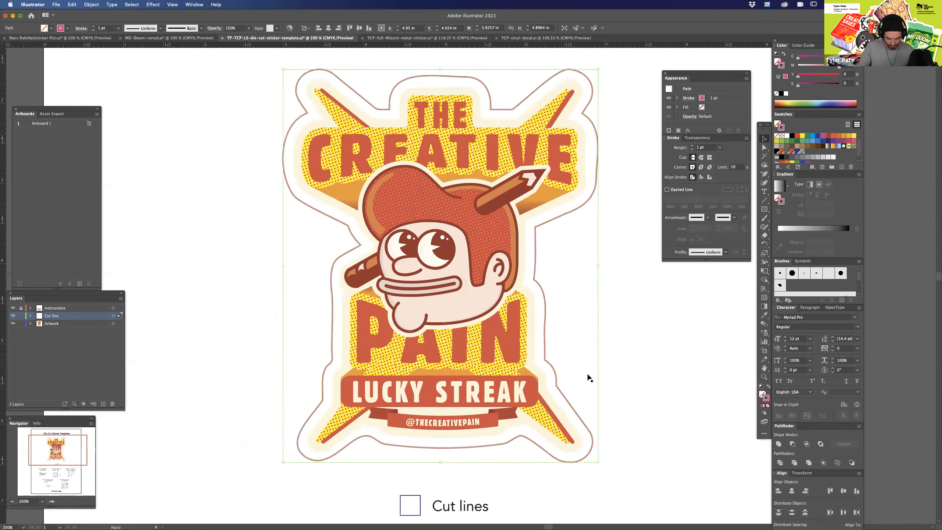
pyautogui.press('super+minus')
pyautogui.press('super+minus')
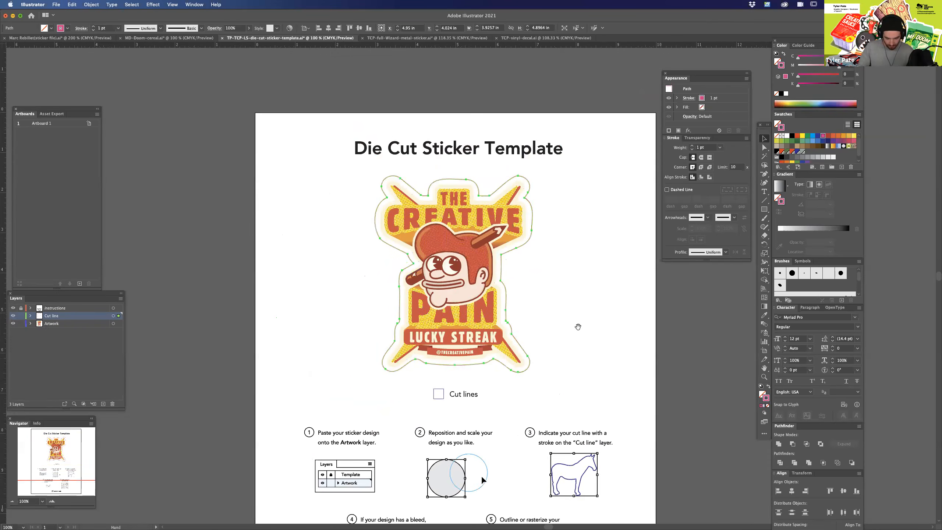
pyautogui.click(538, 238)
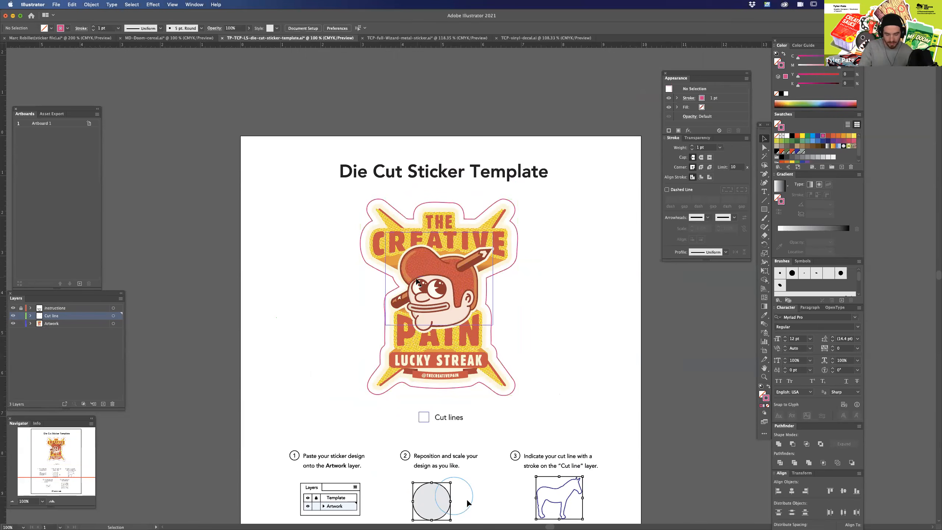
# Lock the Artwork and Cut line layers, checking the sticker in outline view in between.
pyautogui.click(43, 324)
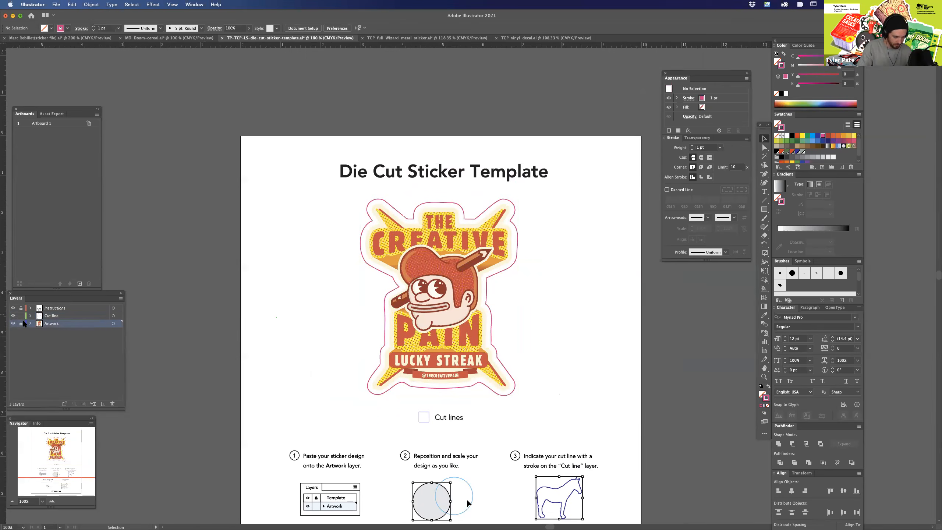
pyautogui.press('super+y')
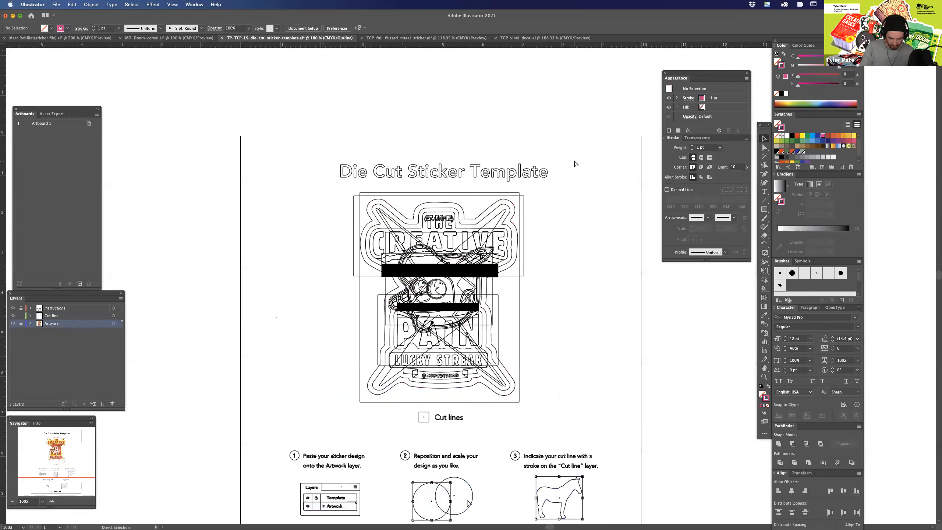
pyautogui.press('super+y')
pyautogui.click(61, 316)
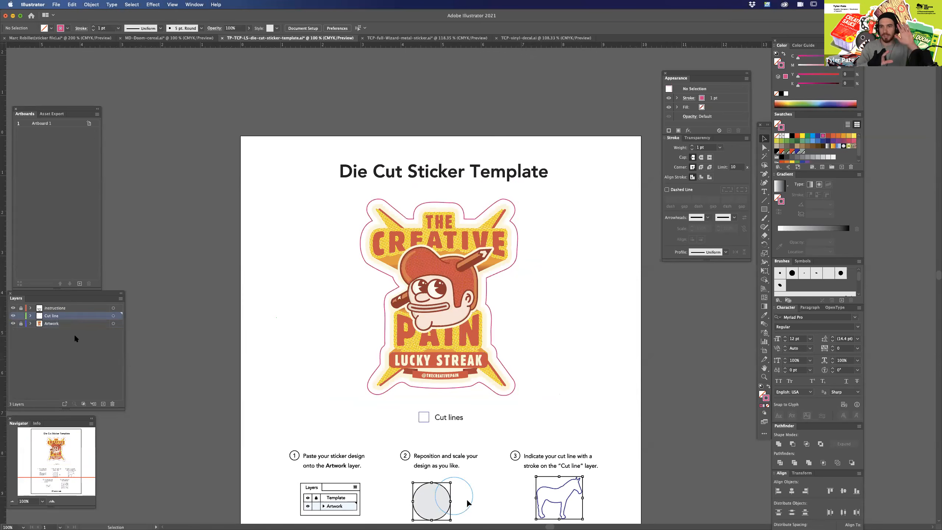
pyautogui.click(21, 317)
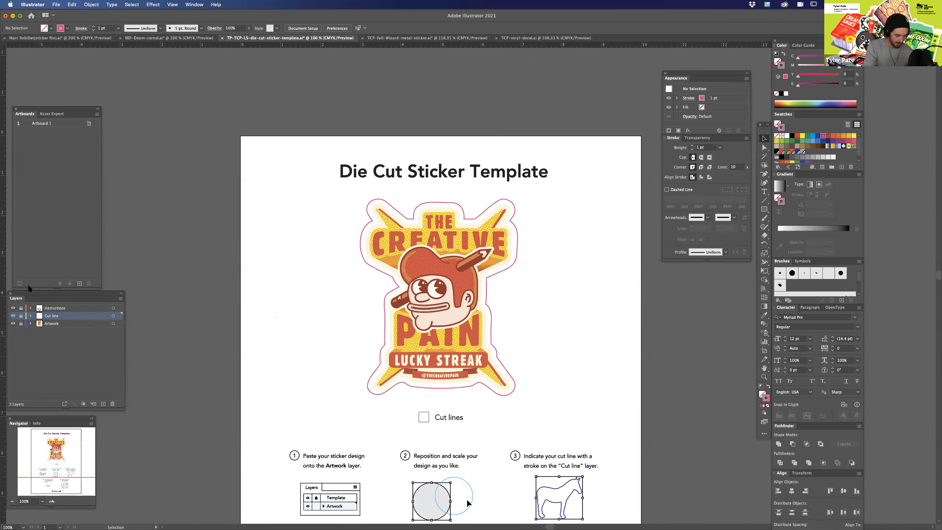
# Review the whole die cut template page, and switch to the TCP-full-Wizard-metal-sticker.ai document.
pyautogui.press('super+minus')
pyautogui.press('super+minus')
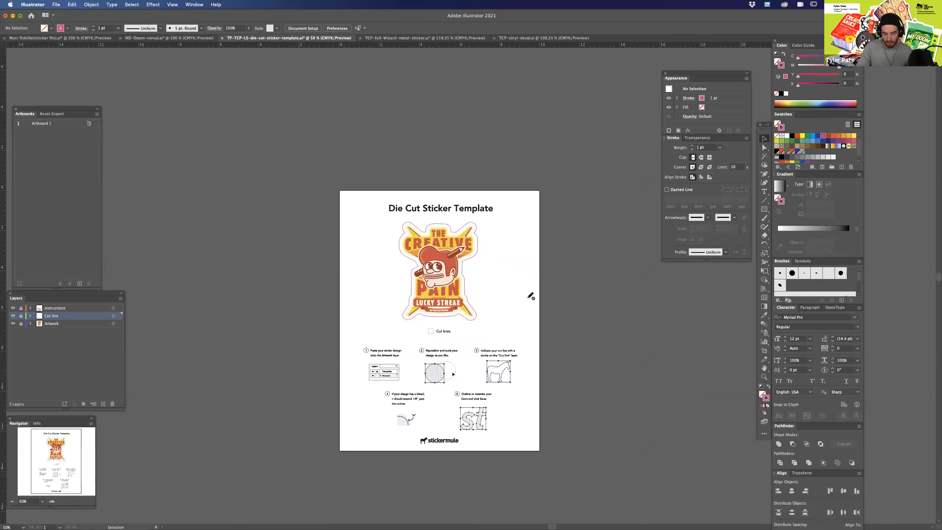
pyautogui.press('super+equal')
pyautogui.press('super+equal')
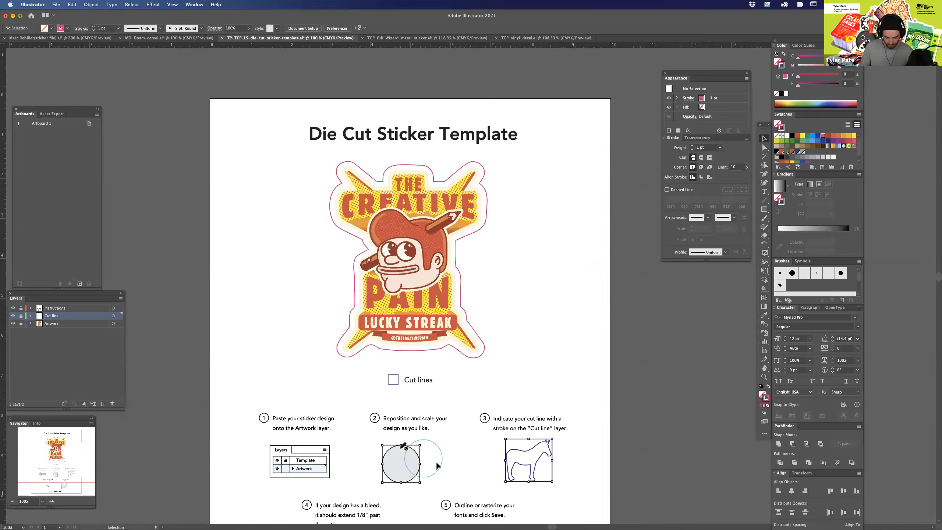
pyautogui.moveTo(558, 468); pyautogui.dragTo(578, 248)
pyautogui.press('super+minus')
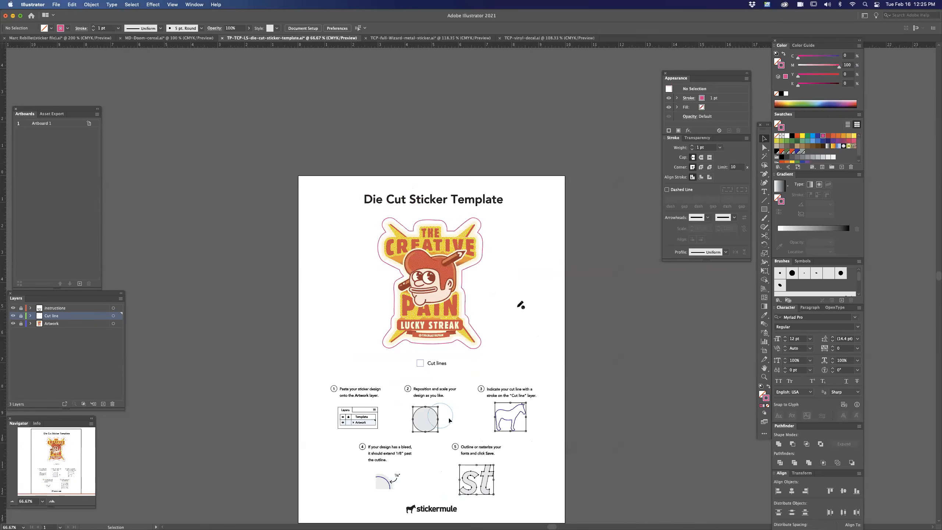
pyautogui.click(412, 38)
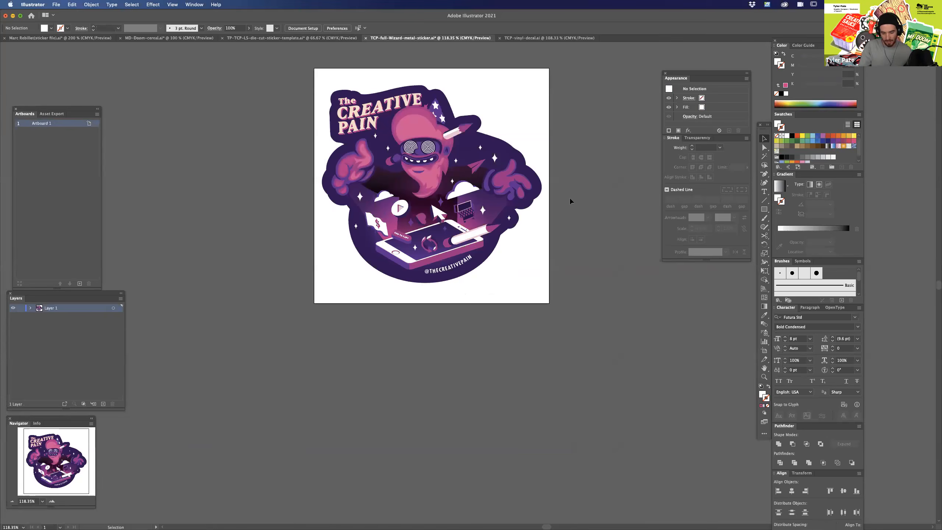
pyautogui.moveTo(556, 269); pyautogui.dragTo(552, 302)
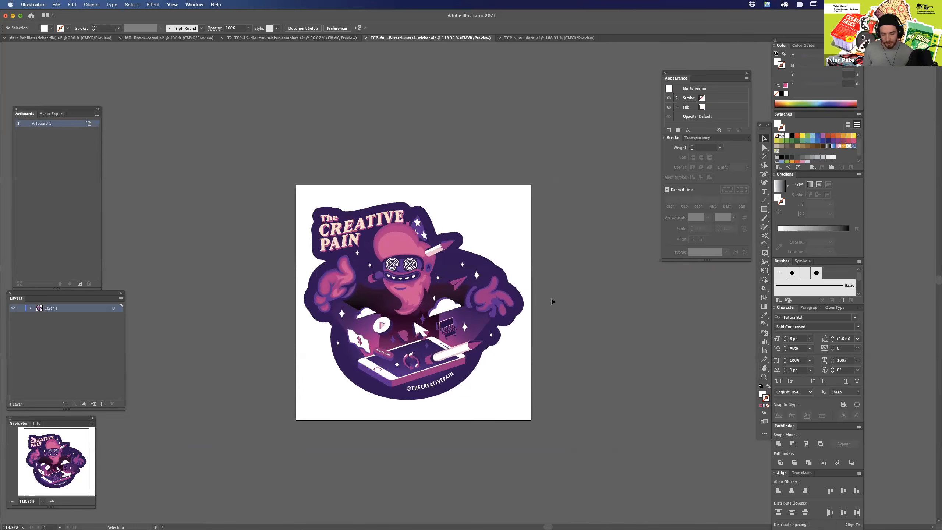
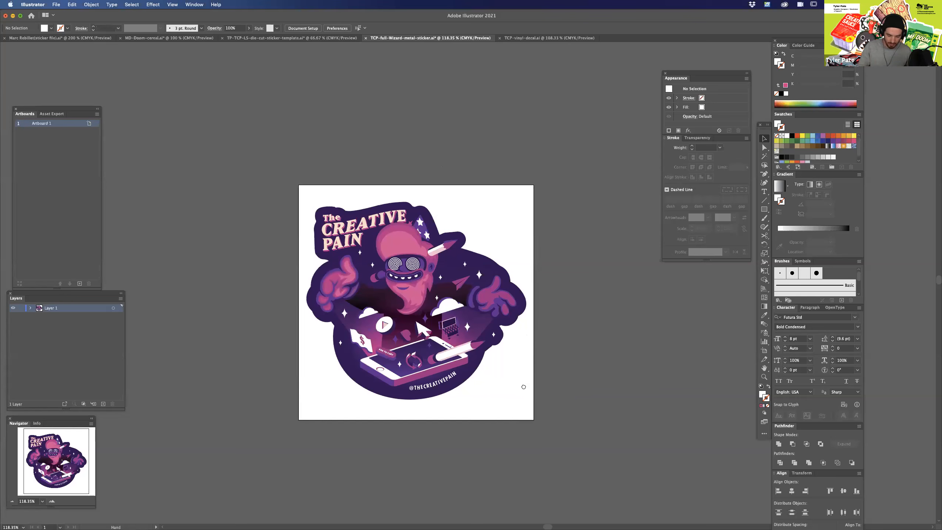
# Select the whole wizard sticker artwork and check its construction in outline view.
pyautogui.hscroll(-2, 523, 385)
pyautogui.press('super+equal')
pyautogui.press('super+equal')
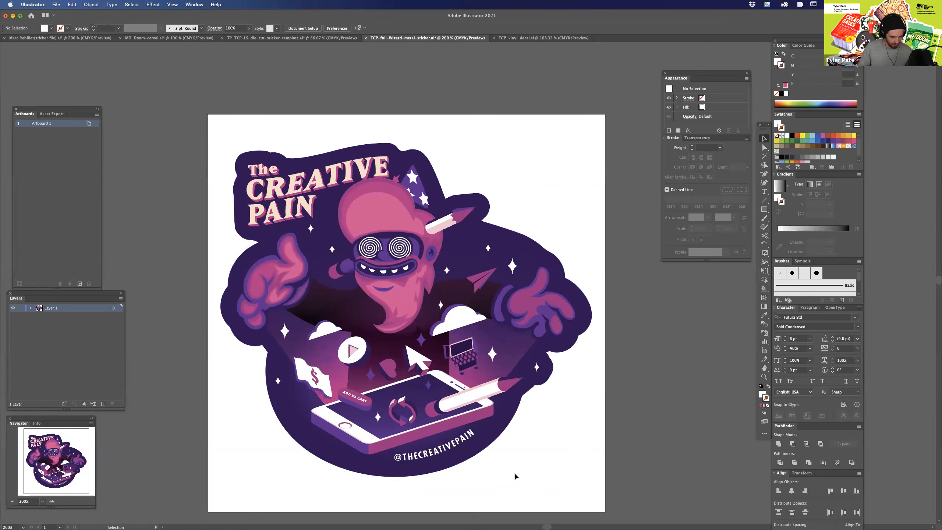
pyautogui.hscroll(-2, 511, 486)
pyautogui.scroll(-1, 512, 486)
pyautogui.moveTo(246, 104); pyautogui.dragTo(636, 505)
pyautogui.press('a')
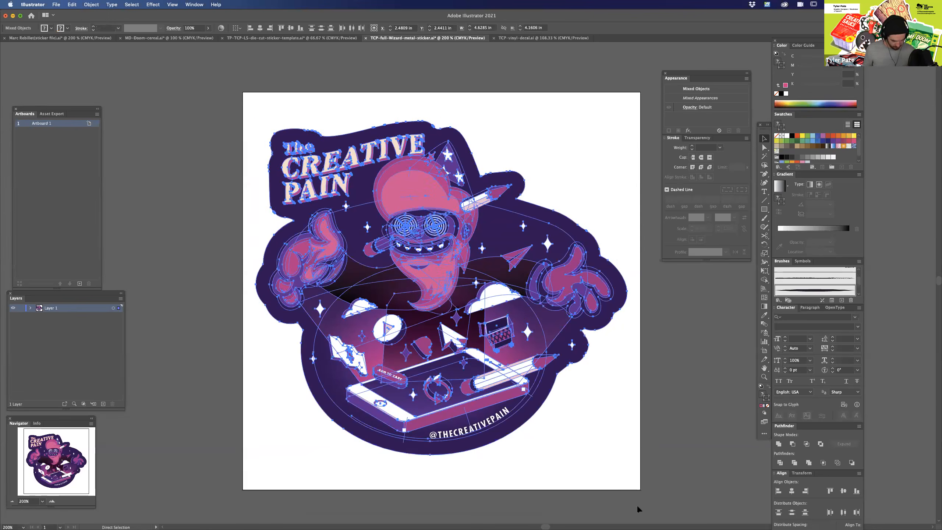
pyautogui.press('super+y')
pyautogui.press('super+y')
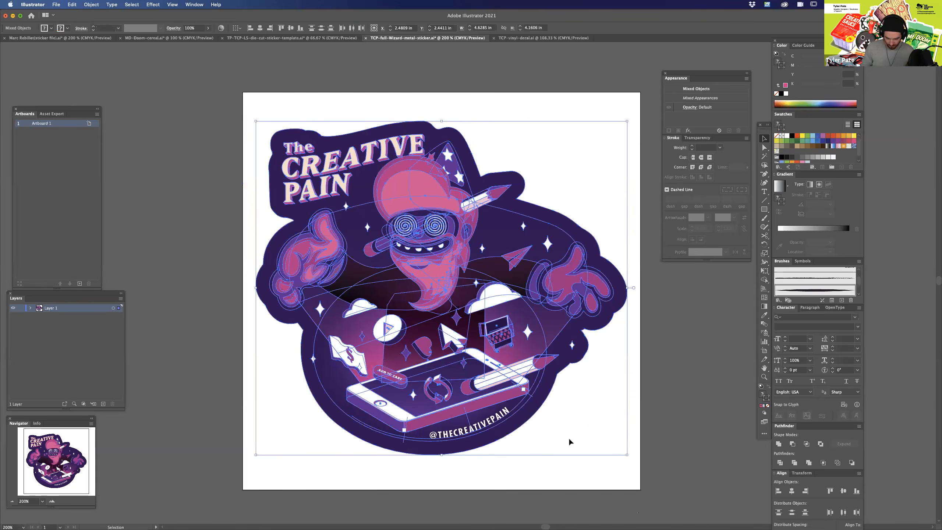
pyautogui.click(537, 442)
pyautogui.click(500, 422)
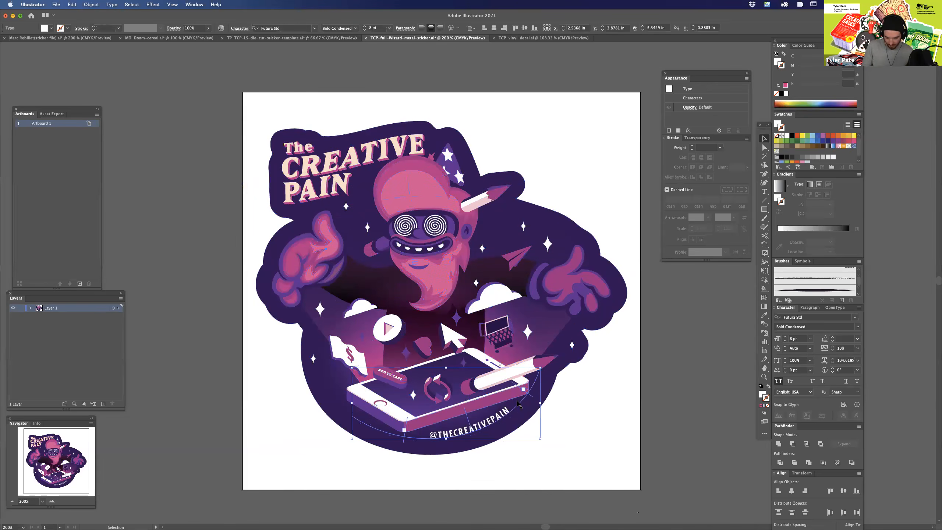
pyautogui.press('shift+super+o')
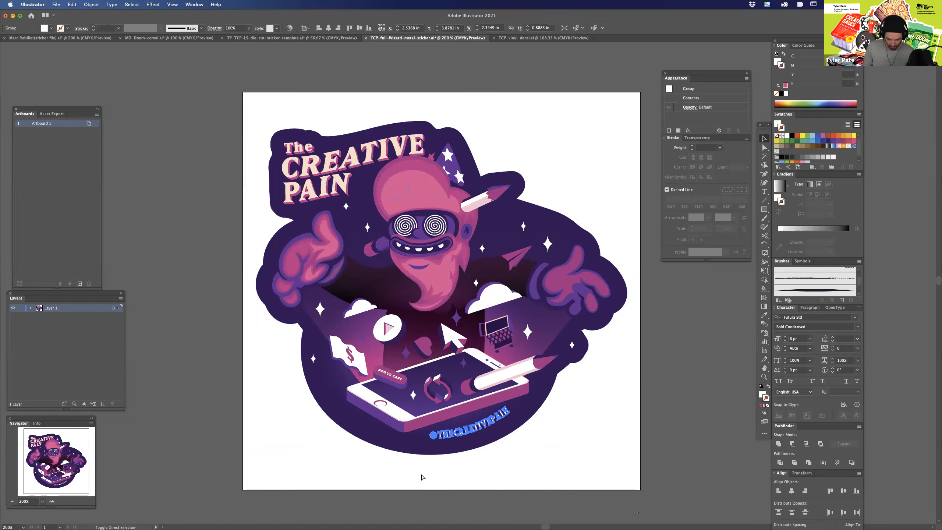
# Select the dark purple background shape and examine its outer edge around the sticker, both up close and in full.
pyautogui.moveTo(552, 452); pyautogui.dragTo(575, 379)
pyautogui.press('super+equal')
pyautogui.press('super+equal')
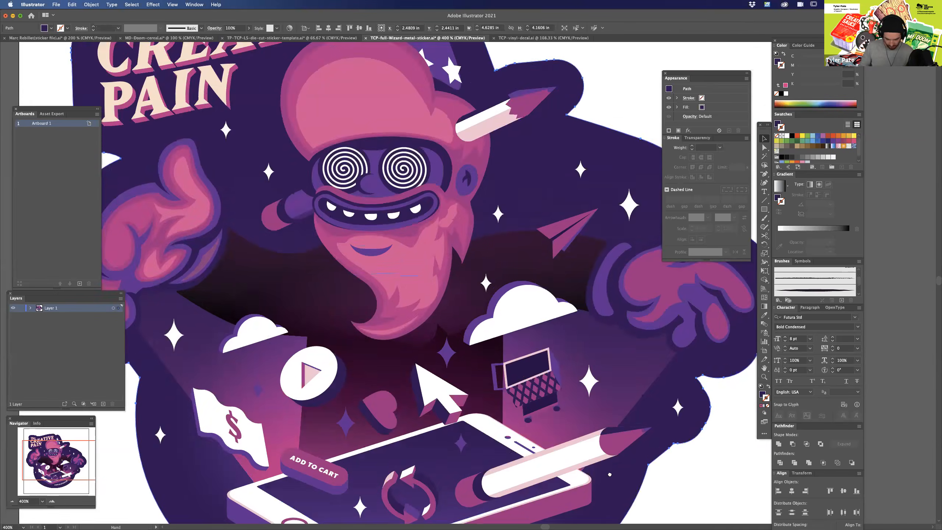
pyautogui.moveTo(616, 489); pyautogui.dragTo(585, 252)
pyautogui.press('super+minus')
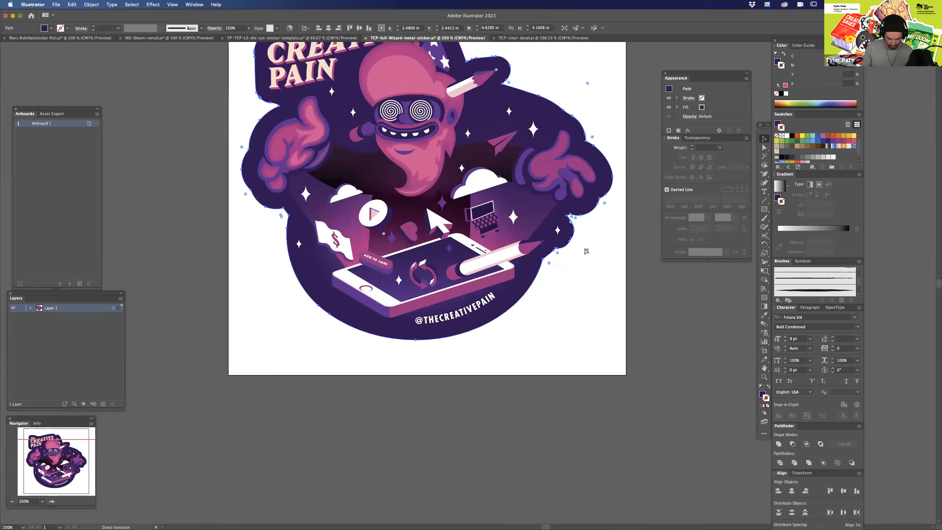
pyautogui.press('super+minus')
pyautogui.moveTo(578, 292); pyautogui.dragTo(590, 379)
pyautogui.click(614, 343)
pyautogui.click(521, 286)
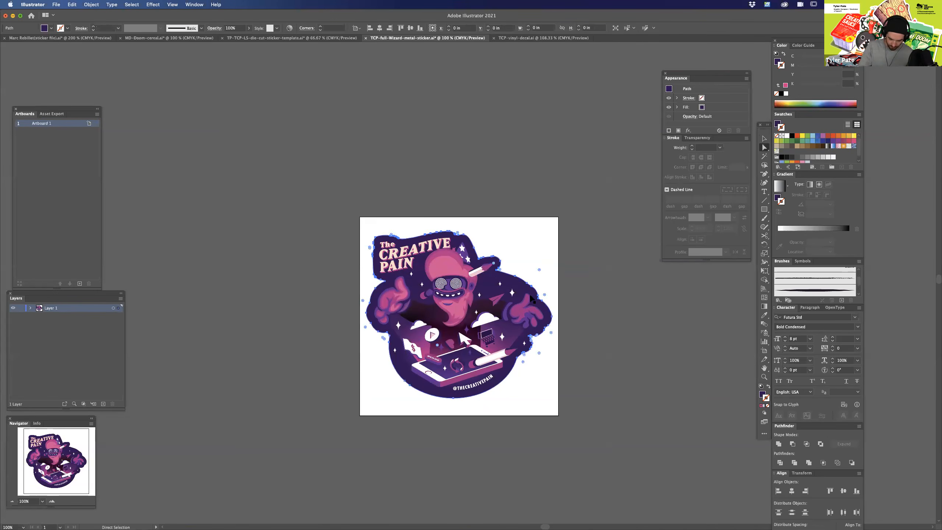
pyautogui.press('super+equal')
pyautogui.press('a')
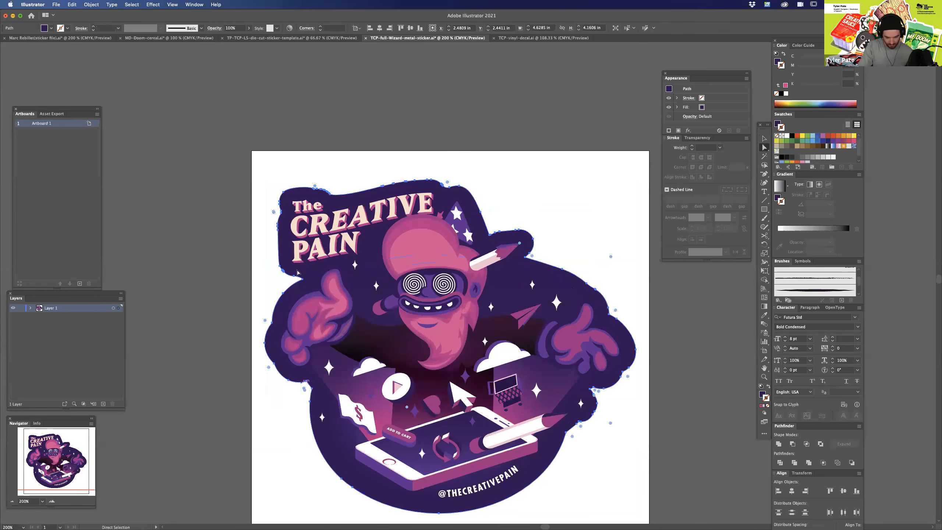
pyautogui.press('super+equal')
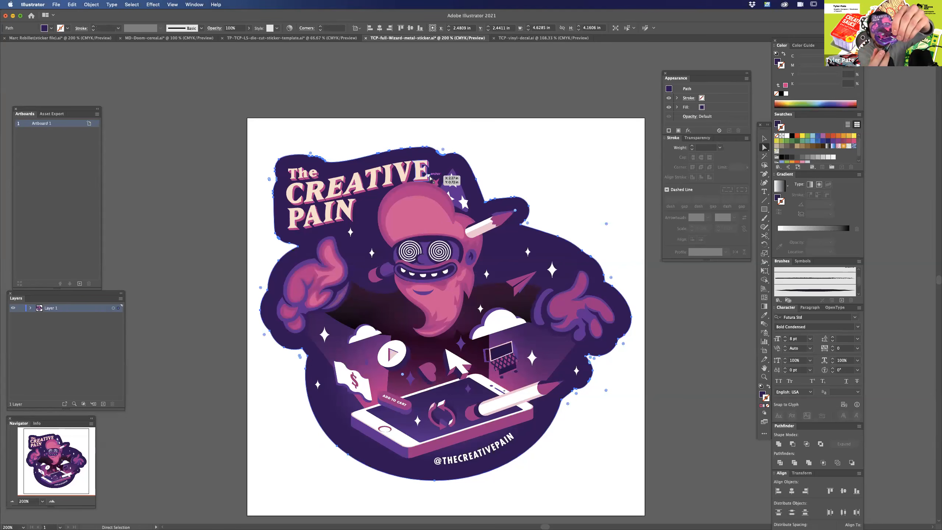
pyautogui.click(608, 400)
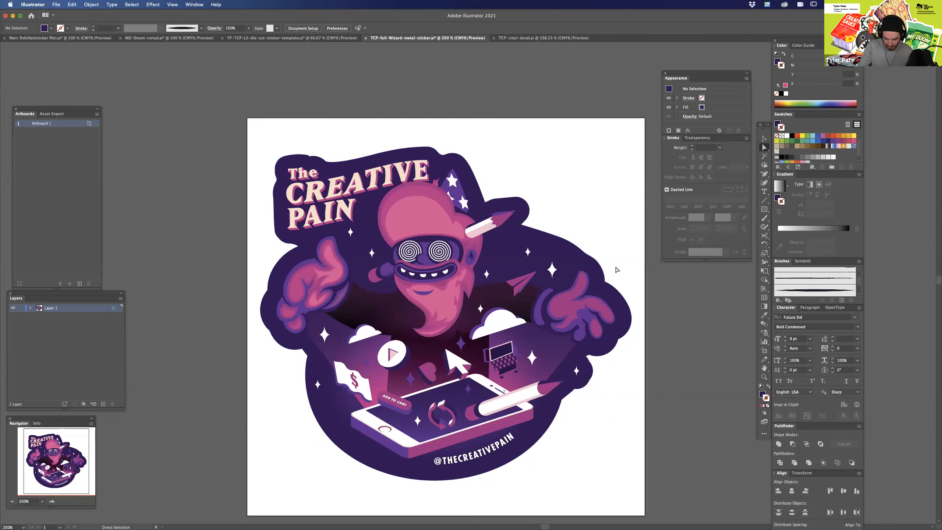
# Select the dark purple background shape and preview an inward Offset Path of -0.125 in.
pyautogui.press('super+equal')
pyautogui.moveTo(706, 446); pyautogui.dragTo(678, 401)
pyautogui.click(677, 297)
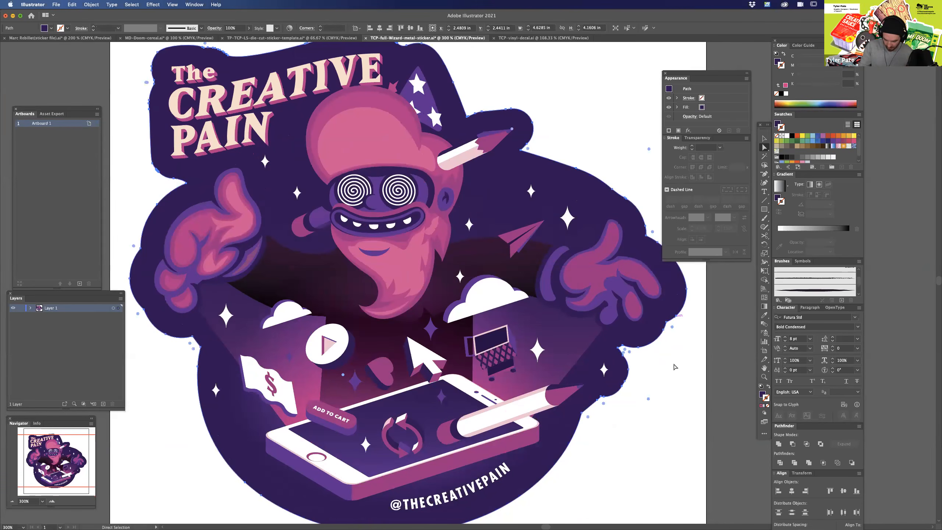
pyautogui.click(90, 5)
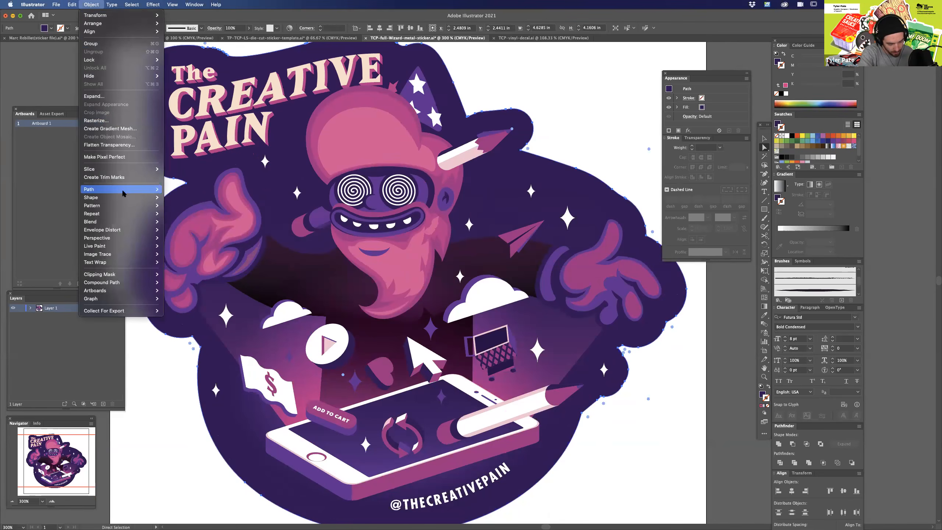
pyautogui.moveTo(157, 189)
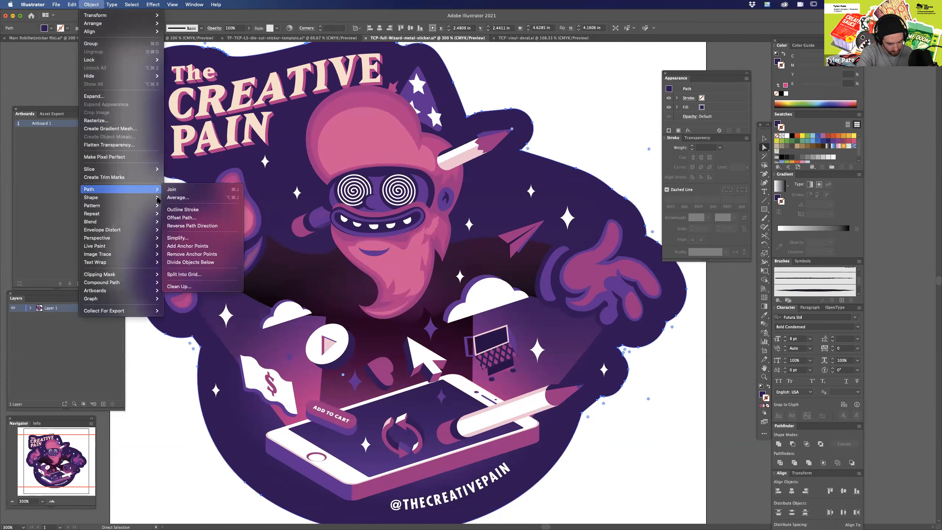
pyautogui.click(182, 218)
pyautogui.press('Down')
pyautogui.press('Down')
pyautogui.press('Down')
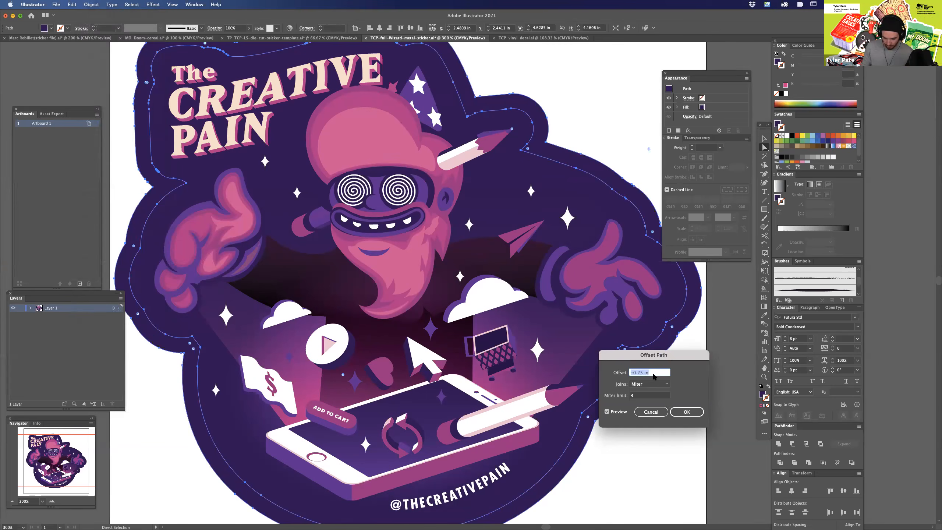
pyautogui.moveTo(673, 357); pyautogui.dragTo(704, 390)
pyautogui.press('Up')
pyautogui.press('Up')
pyautogui.press('Down')
pyautogui.press('Down')
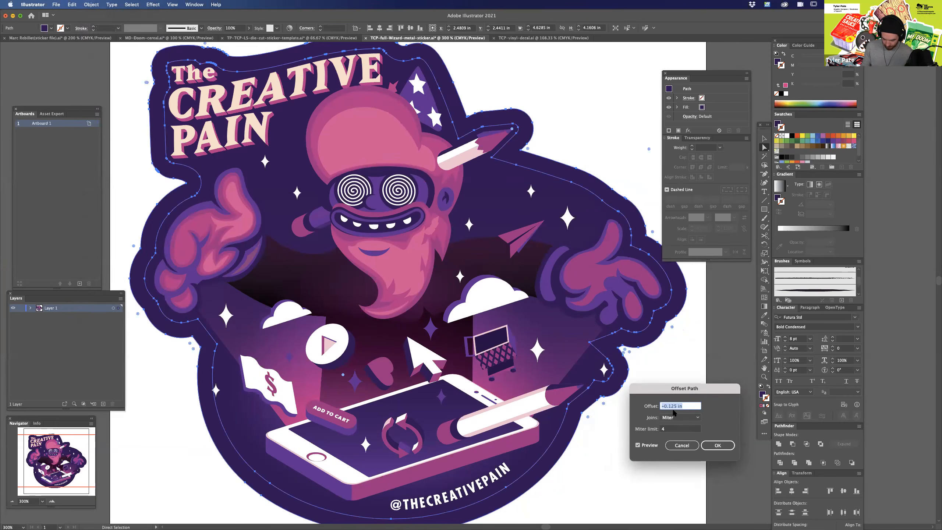
# Set the path offset to -0.025 in and apply it.
pyautogui.click(668, 406)
pyautogui.write('0')
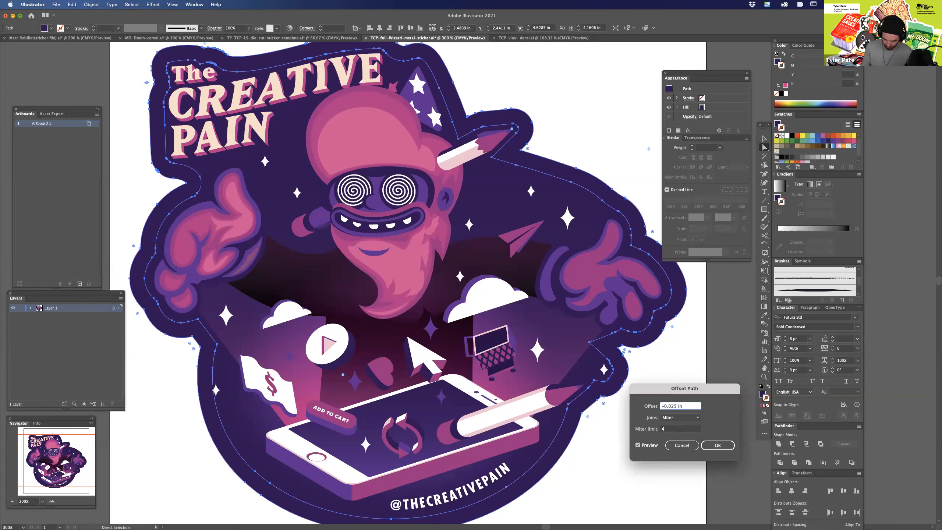
pyautogui.press('Tab')
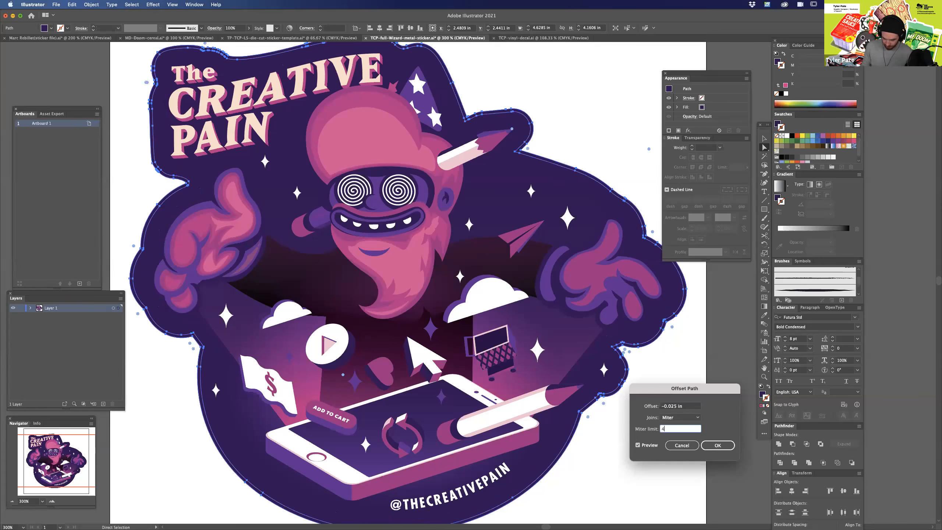
pyautogui.press('Return')
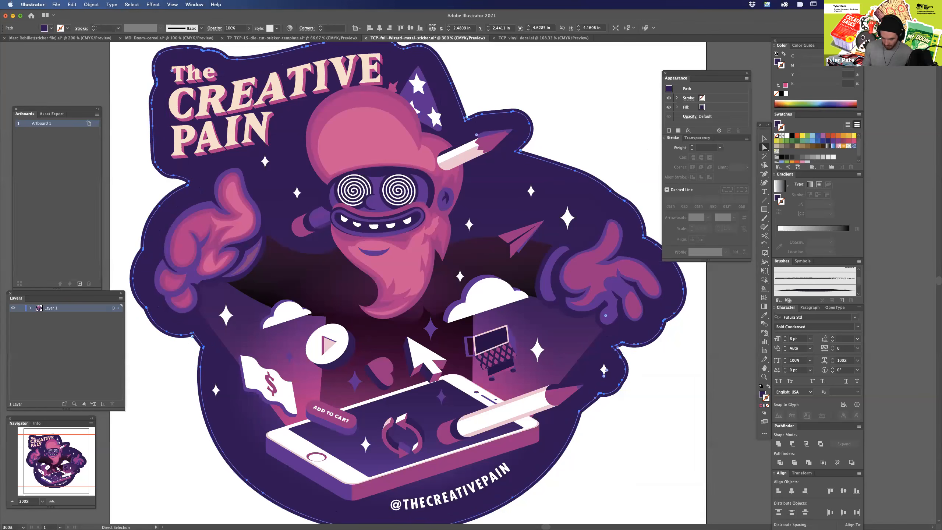
# Swap the offset path's fill and stroke, and colour its 1 pt stroke pure magenta (M 100, C, Y and K 0).
pyautogui.scroll(5, 408, 282)
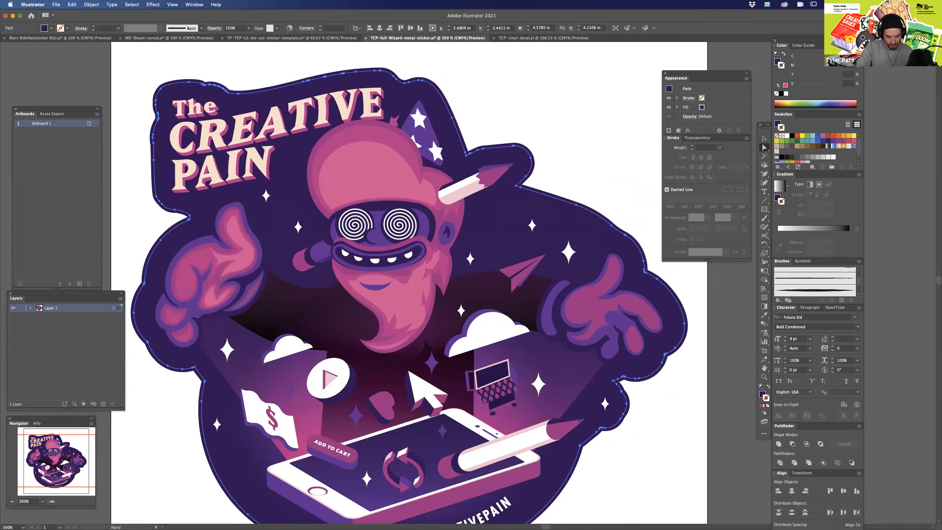
pyautogui.press('space')
pyautogui.moveTo(429, 185); pyautogui.dragTo(498, 177)
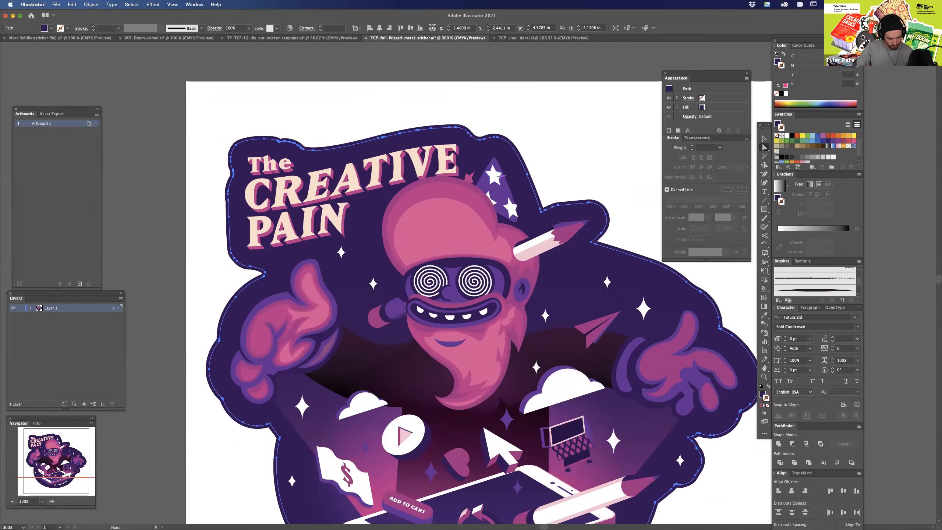
pyautogui.press('super+equal')
pyautogui.moveTo(240, 359); pyautogui.dragTo(378, 379)
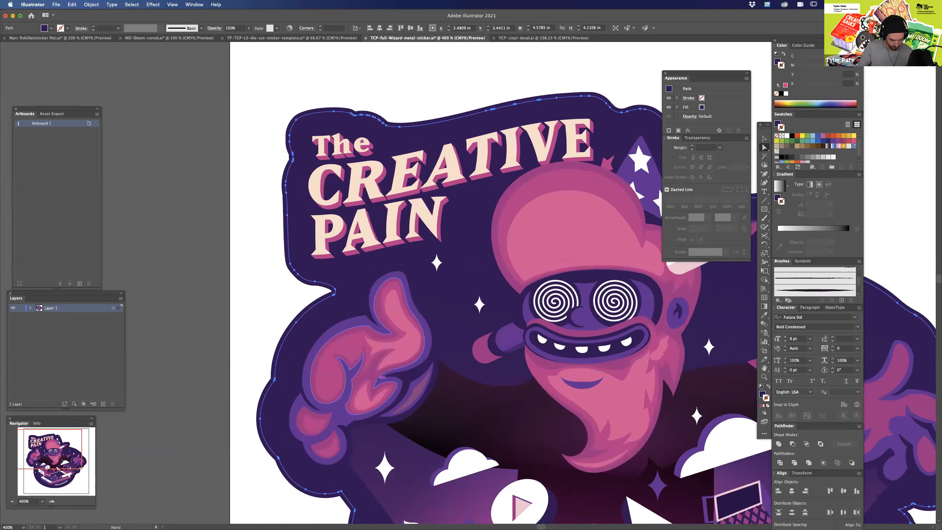
pyautogui.moveTo(594, 389); pyautogui.dragTo(345, 391)
pyautogui.hotkey('shift', 'x')
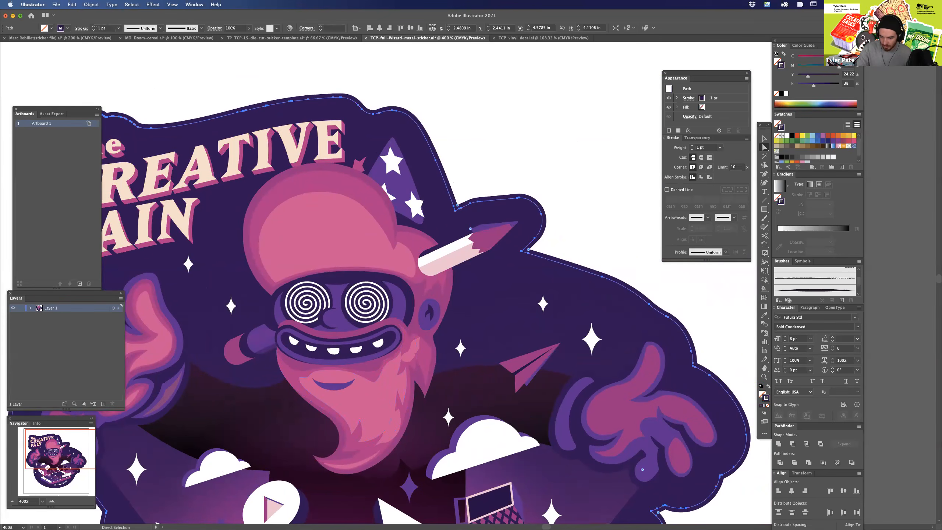
pyautogui.moveTo(836, 57)
pyautogui.mouseDown()
pyautogui.moveTo(797, 58)
pyautogui.moveTo(797, 86)
pyautogui.mouseUp()
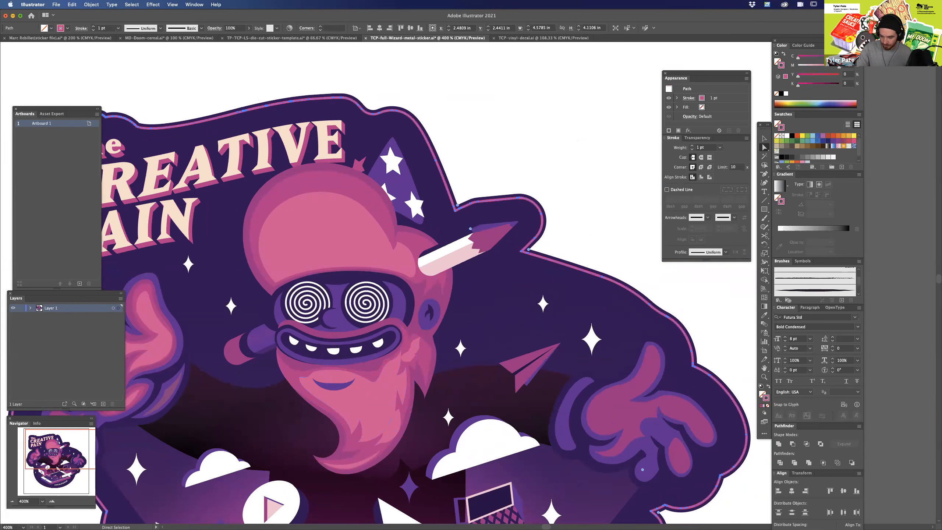
# Add a new layer named cutline above Layer 1 and move the magenta offset path onto it.
pyautogui.press('super+minus')
pyautogui.press('super+minus')
pyautogui.press('super+minus')
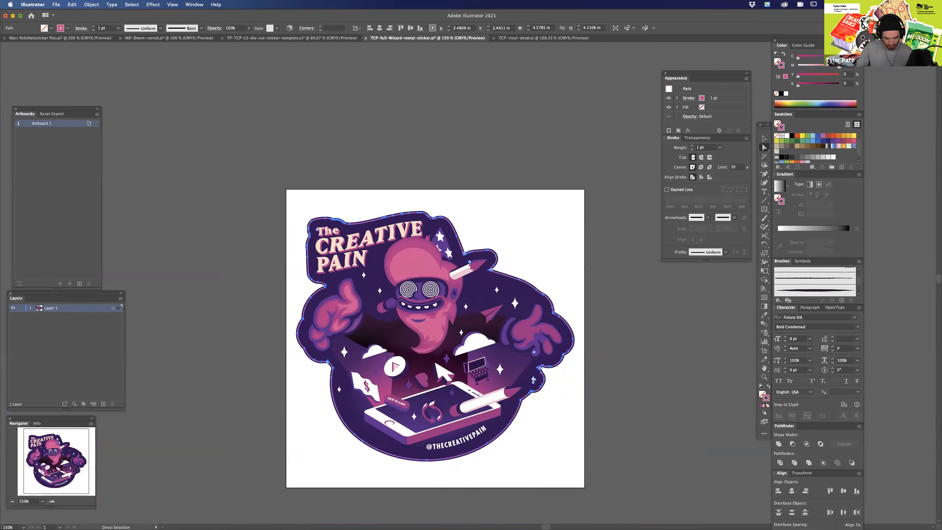
pyautogui.moveTo(436, 338); pyautogui.dragTo(510, 323)
pyautogui.click(103, 404)
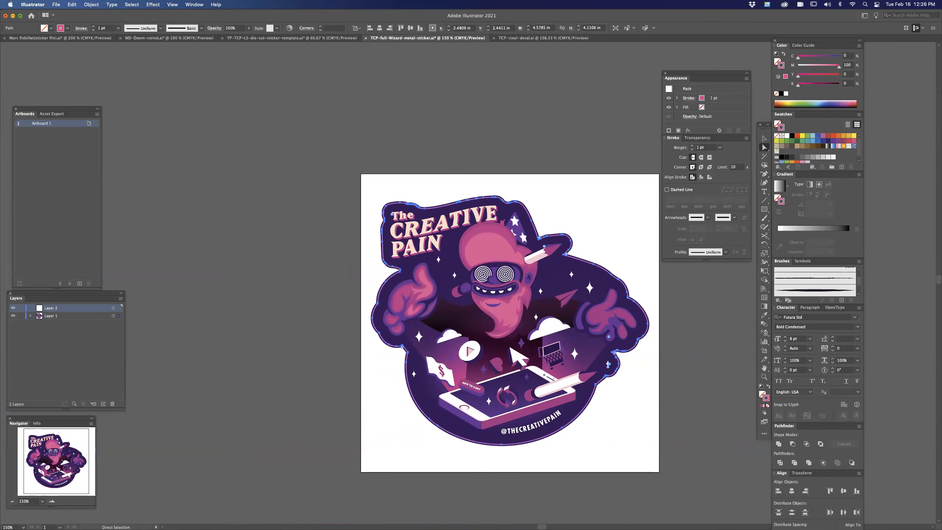
pyautogui.doubleClick(50, 308)
pyautogui.write('cutline')
pyautogui.press('Return')
pyautogui.click(664, 408)
# Inspect the magenta cut line around the sticker against the edge of the purple background shape.
pyautogui.moveTo(665, 409); pyautogui.dragTo(602, 302)
pyautogui.press('super+equal')
pyautogui.press('super+equal')
pyautogui.moveTo(555, 432); pyautogui.dragTo(580, 436)
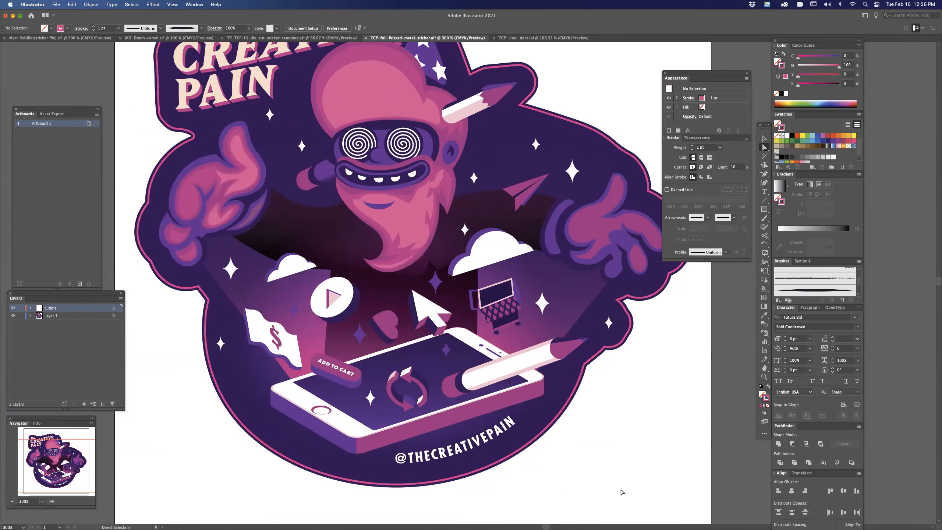
pyautogui.moveTo(656, 316); pyautogui.dragTo(623, 406)
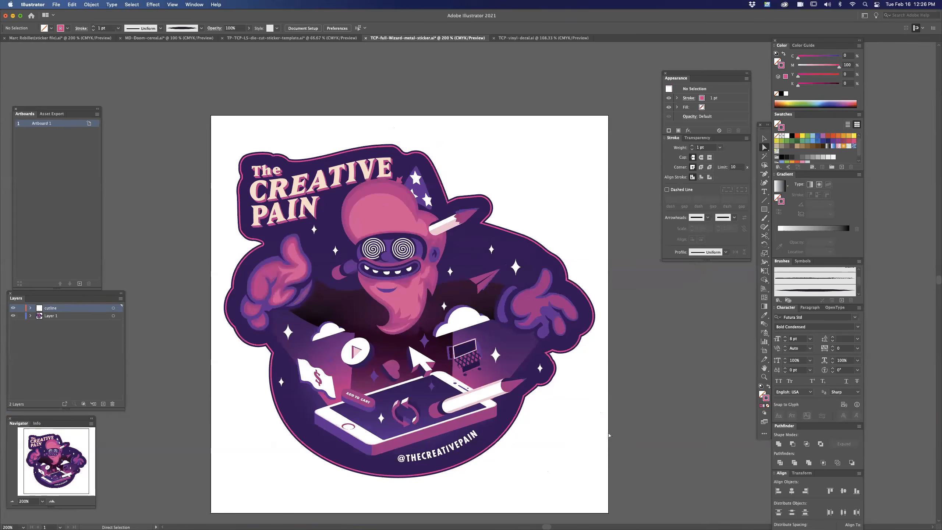
pyautogui.press('super+minus')
pyautogui.press('v')
pyautogui.moveTo(577, 408); pyautogui.dragTo(584, 425)
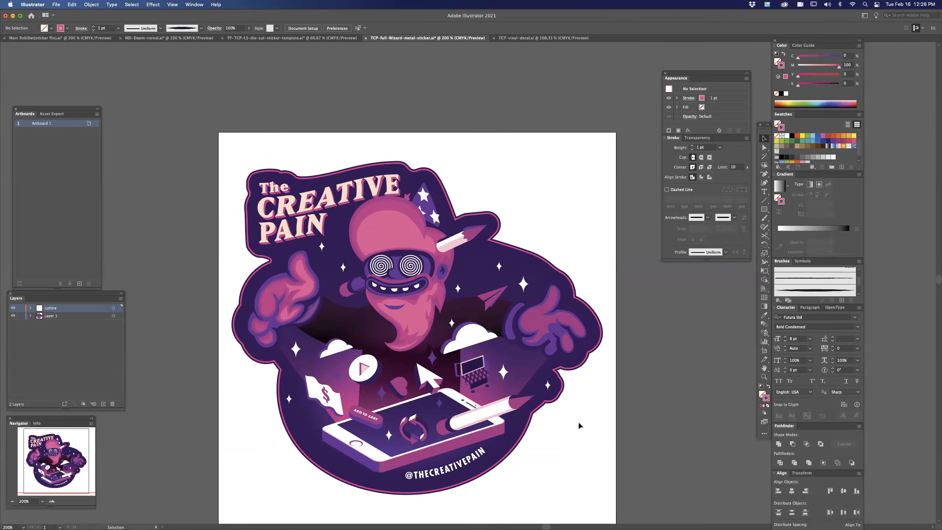
pyautogui.click(555, 375)
pyautogui.moveTo(504, 202); pyautogui.dragTo(512, 180)
pyautogui.click(647, 401)
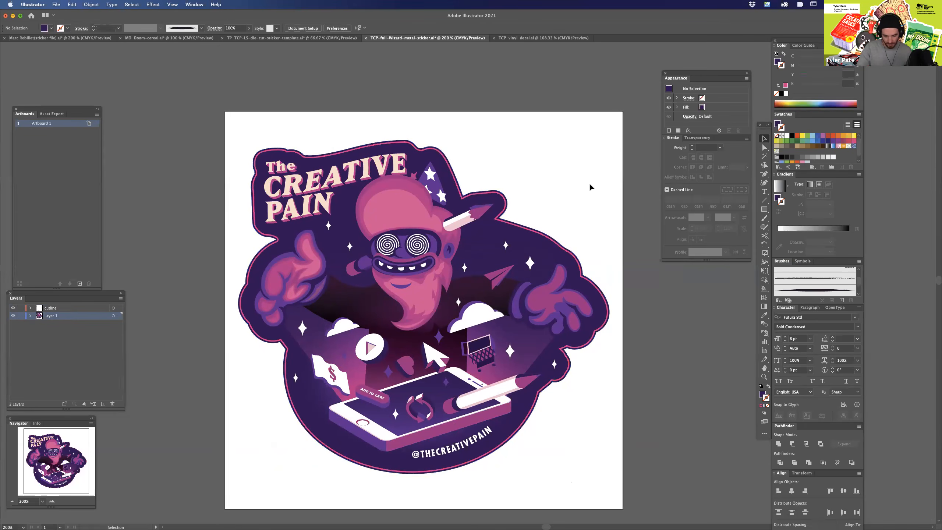
pyautogui.scroll(-2, 568, 202)
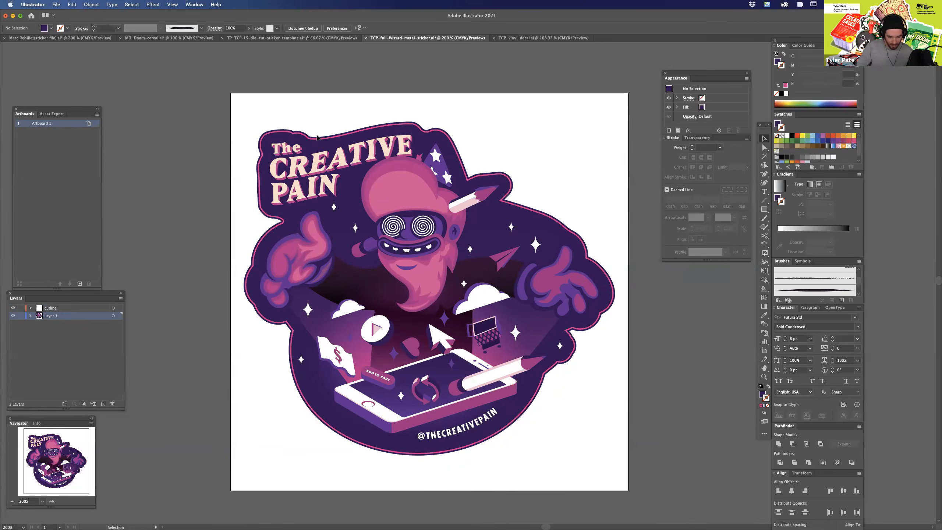
# Rename Layer 1 as artwork.
pyautogui.press('super+=')
pyautogui.press('super+=')
pyautogui.moveTo(629, 417); pyautogui.dragTo(692, 313)
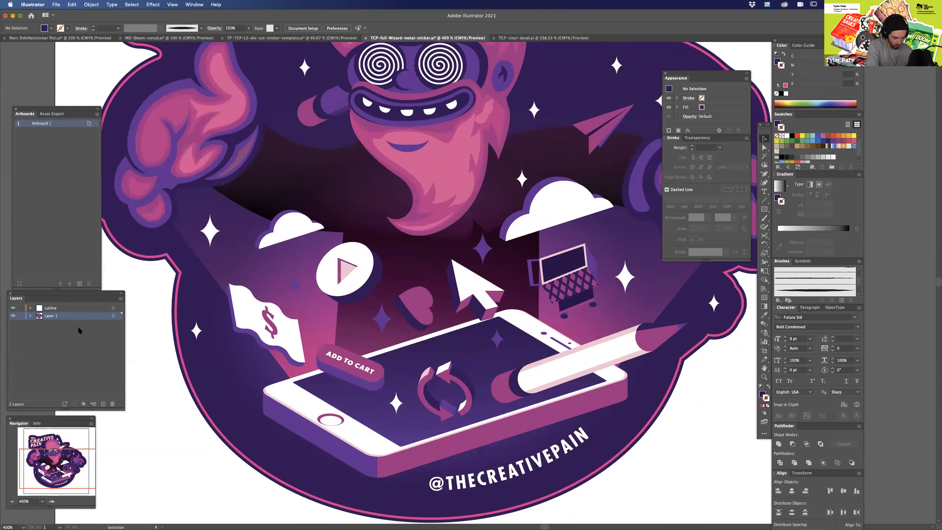
pyautogui.doubleClick(52, 315)
pyautogui.write('artwork')
pyautogui.press('Return')
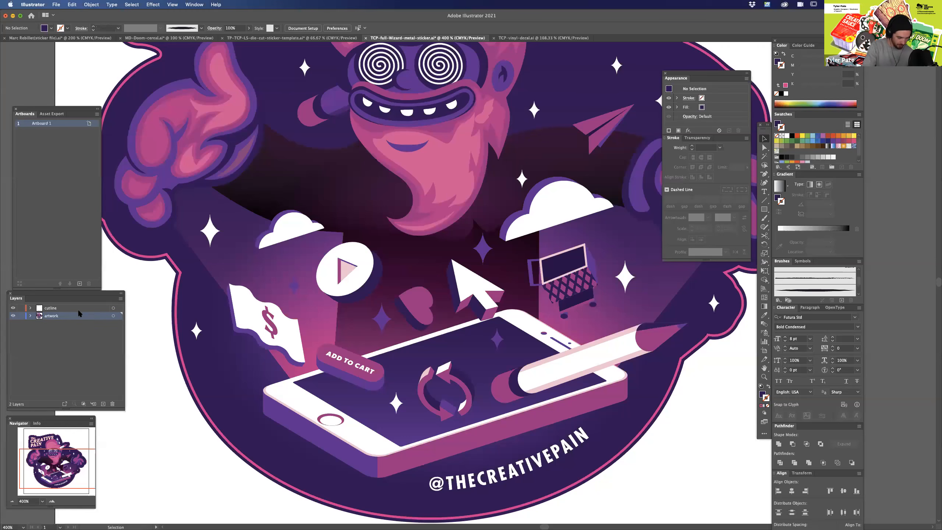
# Hide the cutline layer briefly and show it again to compare, and review the whole sticker.
pyautogui.click(13, 308)
pyautogui.click(14, 310)
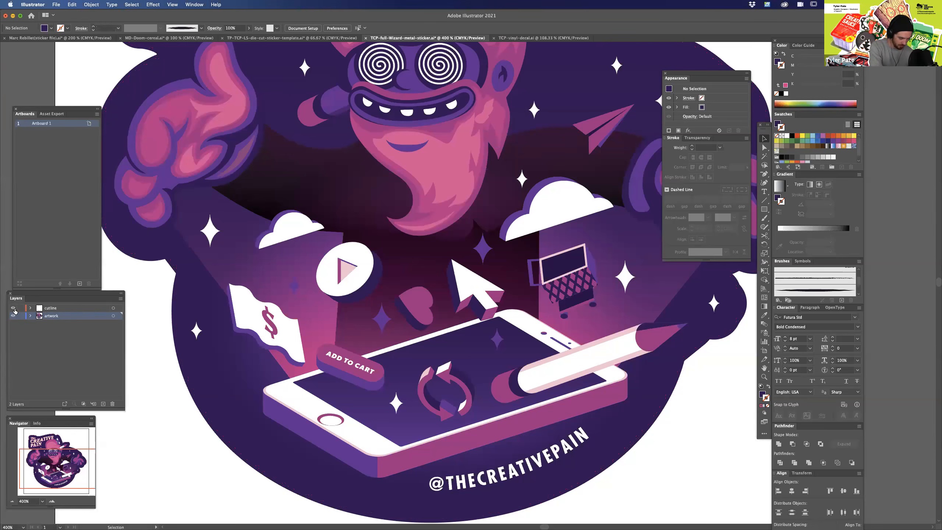
pyautogui.press('super+minus')
pyautogui.press('super+minus')
pyautogui.press('super+minus')
pyautogui.moveTo(609, 393); pyautogui.dragTo(576, 459)
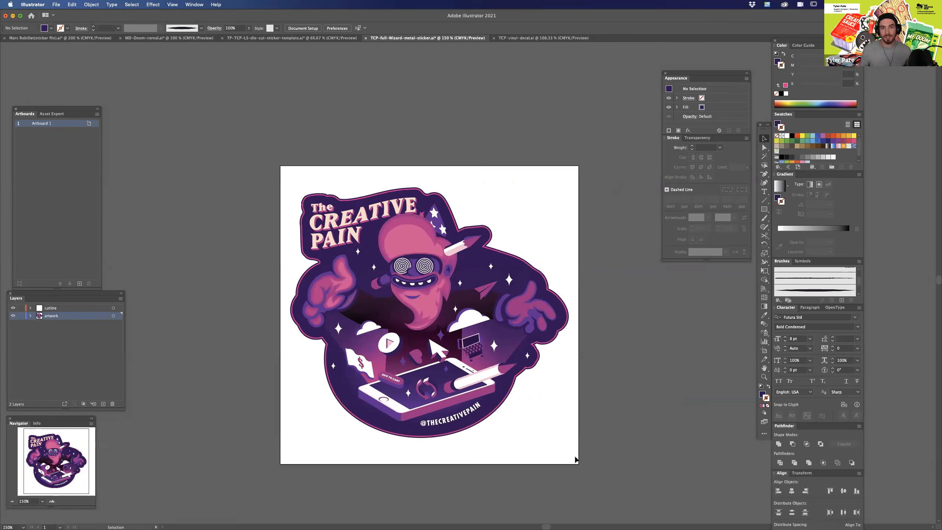
# Examine the wizard sticker artwork up close, from the title lettering down to the phone and the cut line.
pyautogui.press('super+plus')
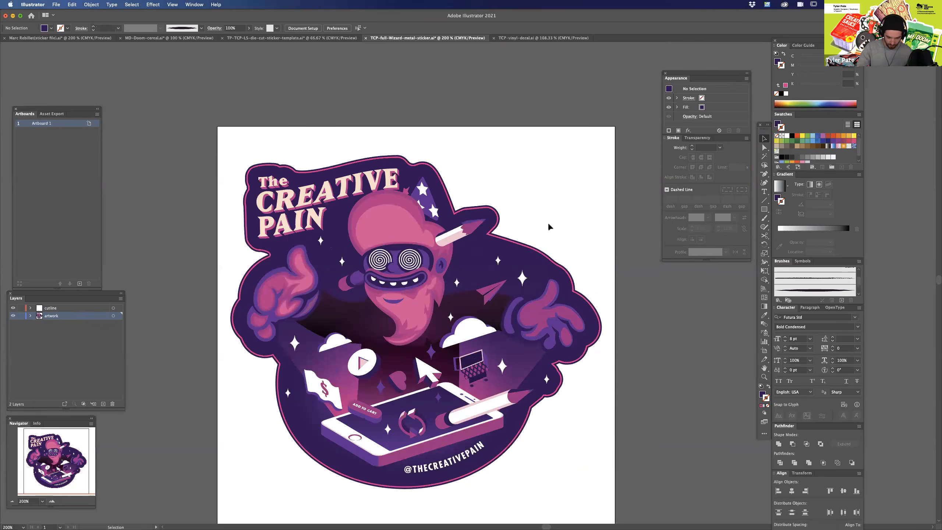
pyautogui.moveTo(549, 226); pyautogui.dragTo(555, 214)
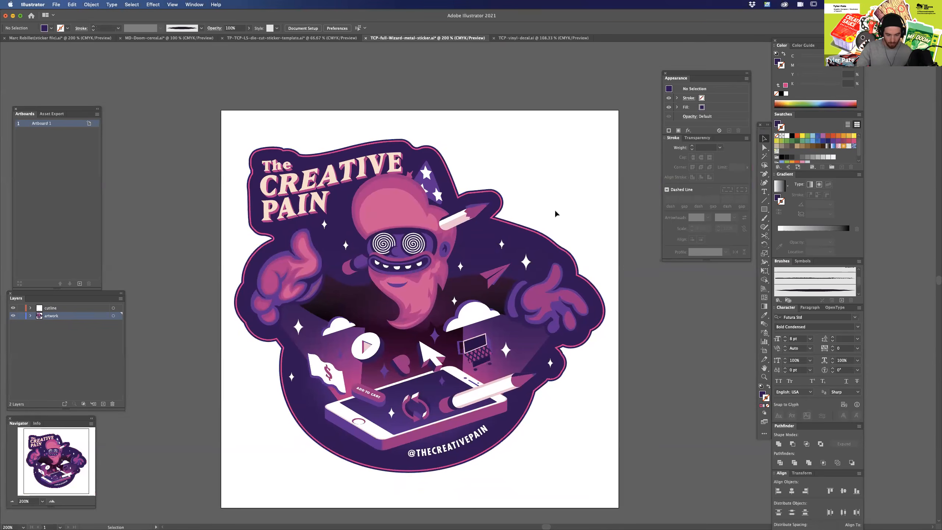
pyautogui.press('super+equal')
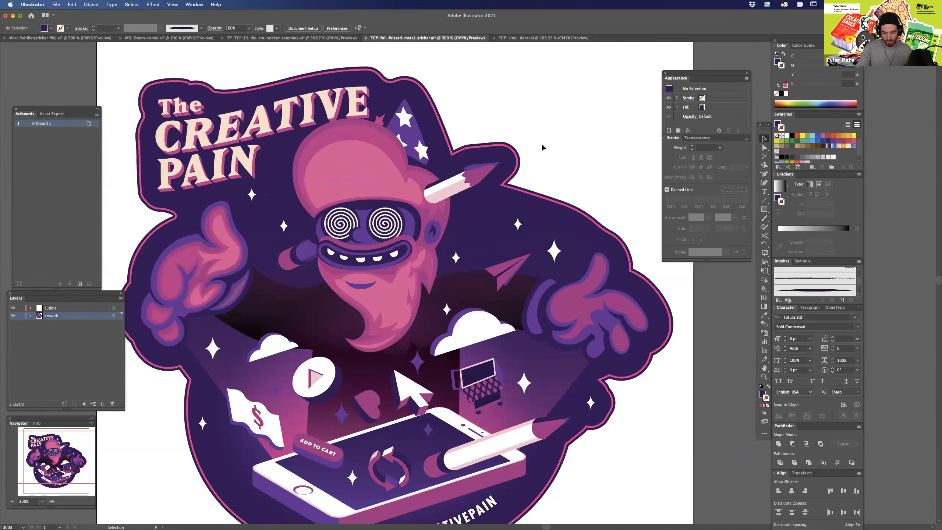
pyautogui.hscroll(-3, 557, 146)
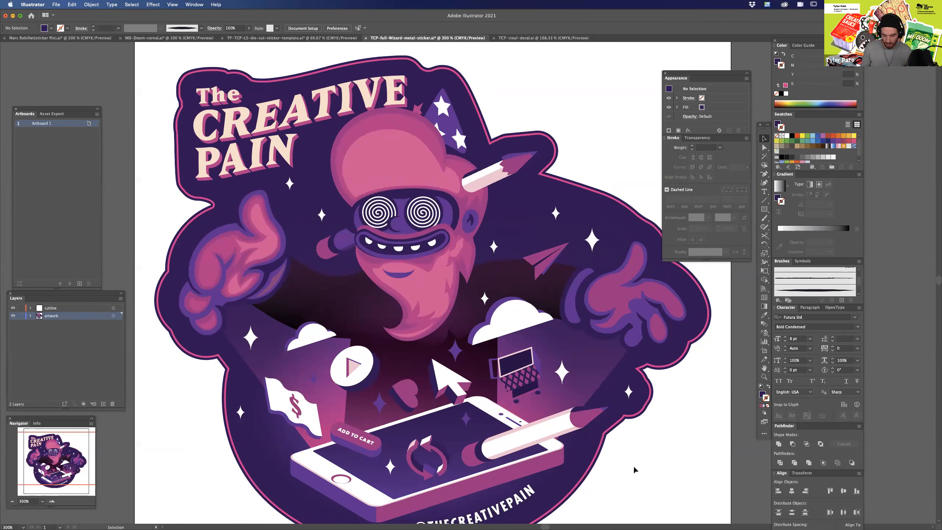
pyautogui.scroll(-3, 630, 467)
pyautogui.moveTo(648, 351); pyautogui.dragTo(625, 411)
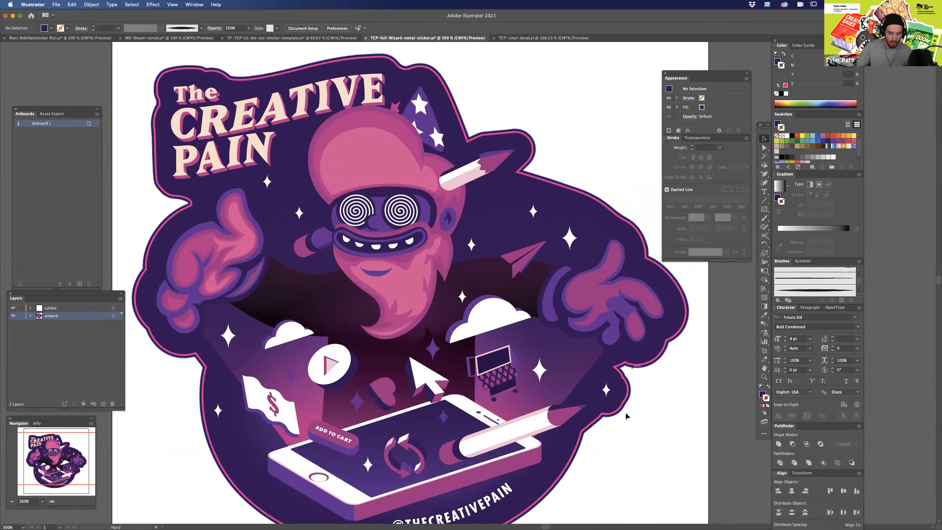
# Inspect individual shapes of the wizard artwork by selecting the pink head shape and the outstretched hand, leaving nothing selected.
pyautogui.press('a')
pyautogui.click(325, 144)
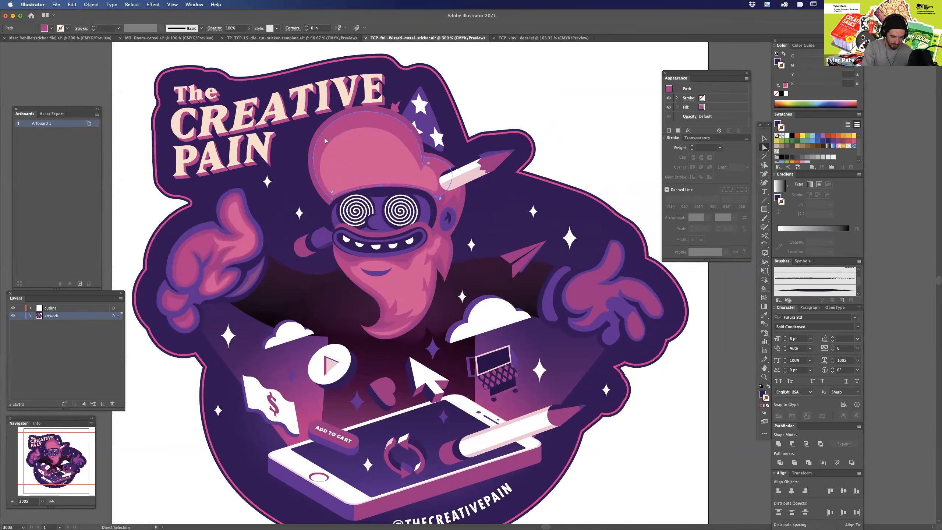
pyautogui.click(591, 290)
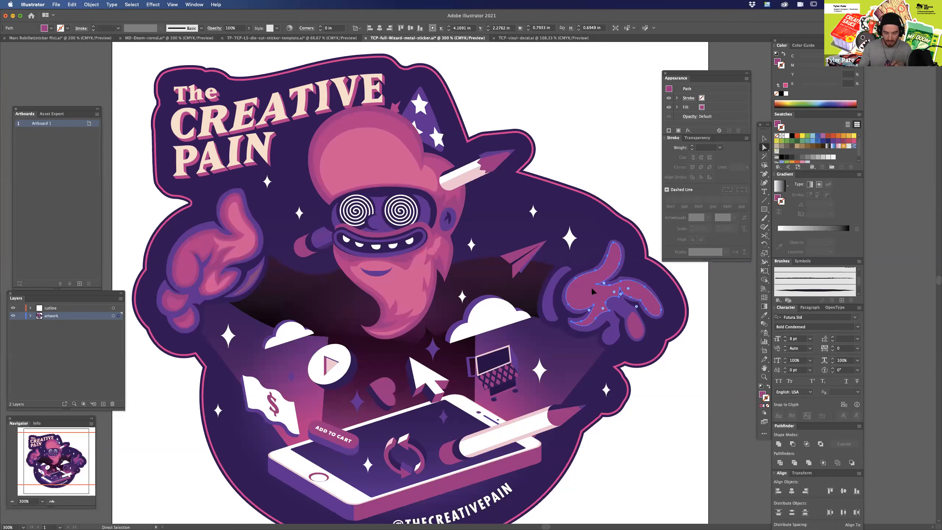
pyautogui.click(563, 152)
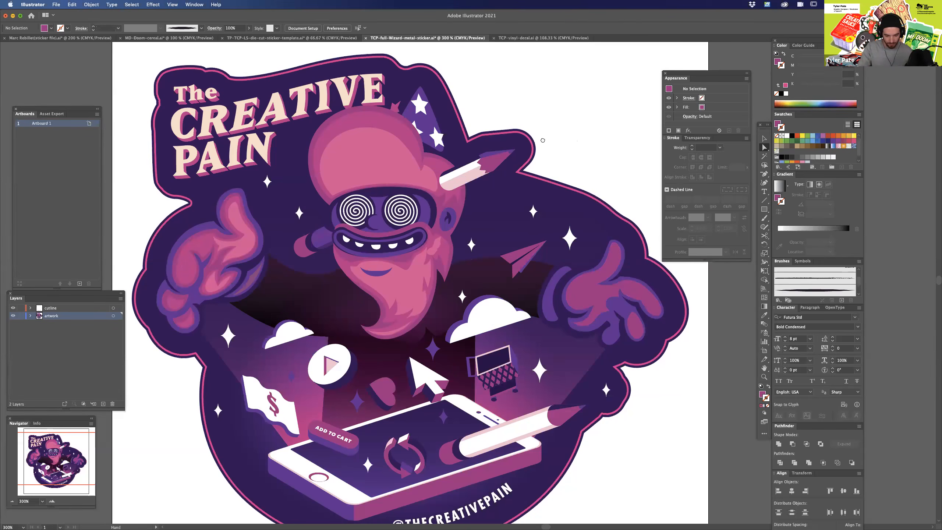
pyautogui.moveTo(544, 140); pyautogui.dragTo(587, 124)
pyautogui.press('super+minus')
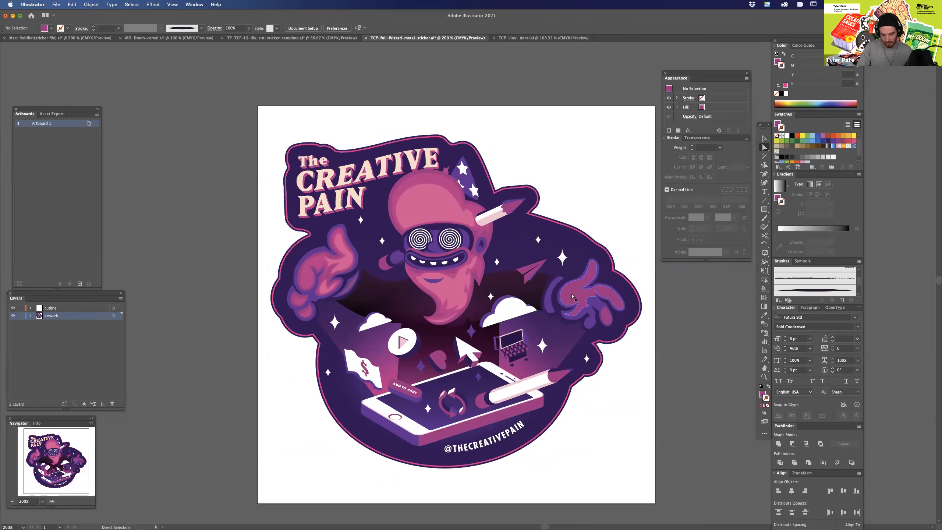
pyautogui.click(576, 295)
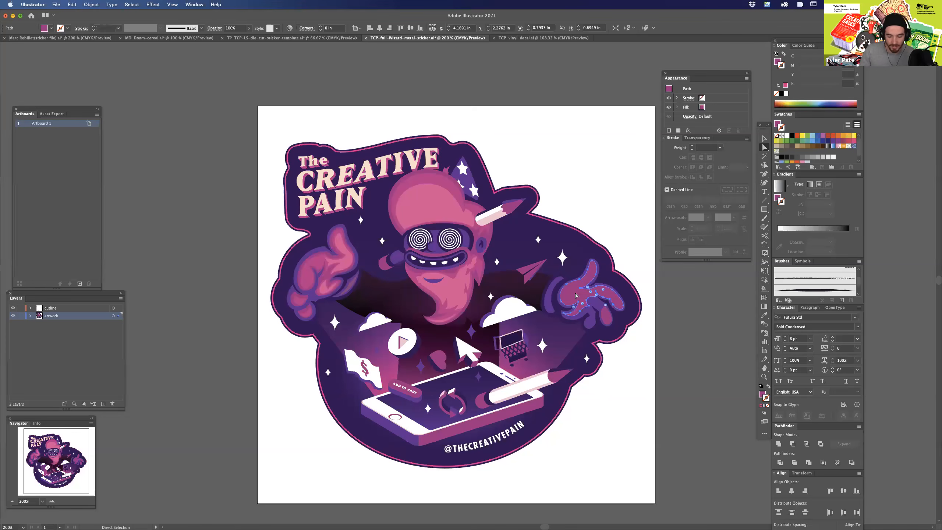
pyautogui.click(560, 170)
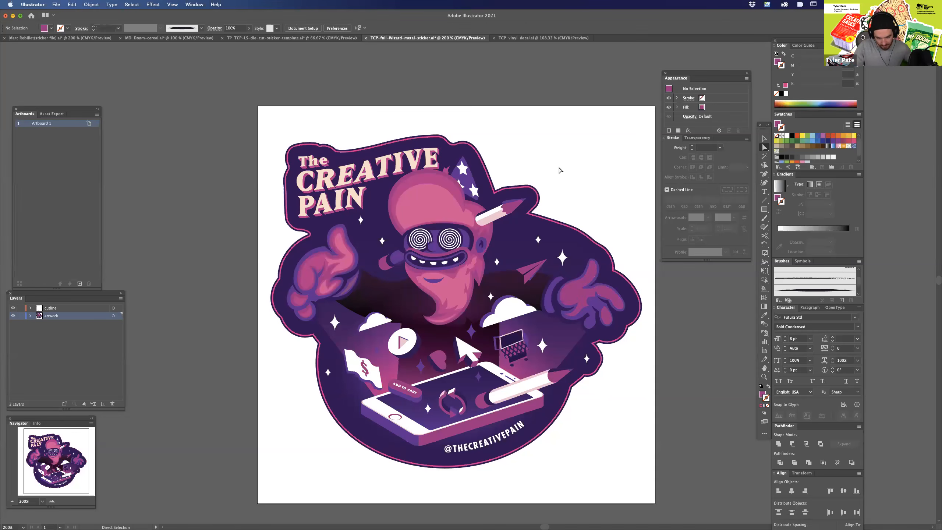
pyautogui.hscroll(-2, 634, 388)
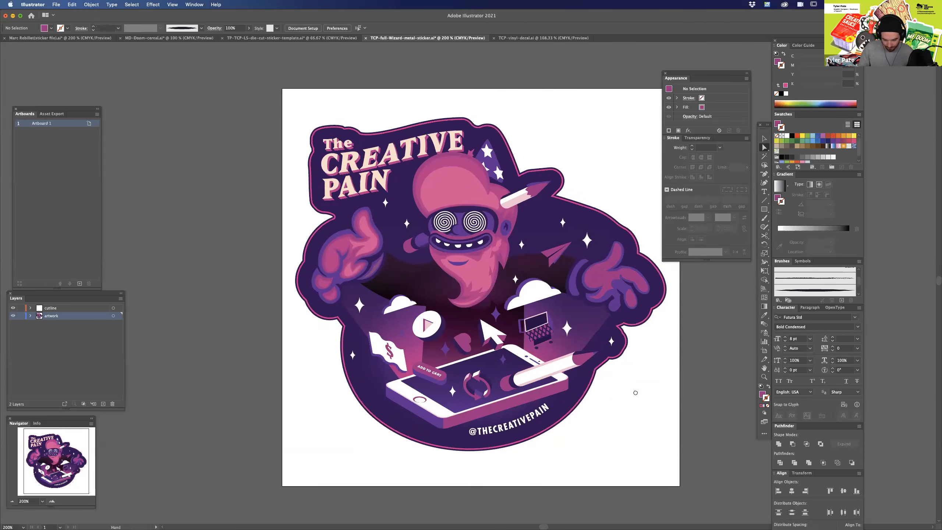
pyautogui.scroll(3, 630, 409)
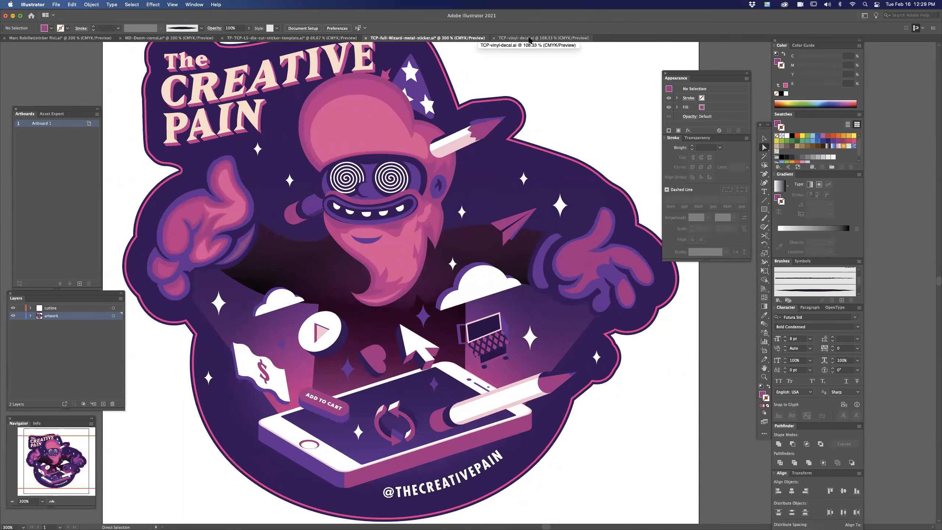
# Look briefly at the TCP-vinyl-decal.ai document, and return to the wizard metal sticker to review it as a whole.
pyautogui.click(530, 39)
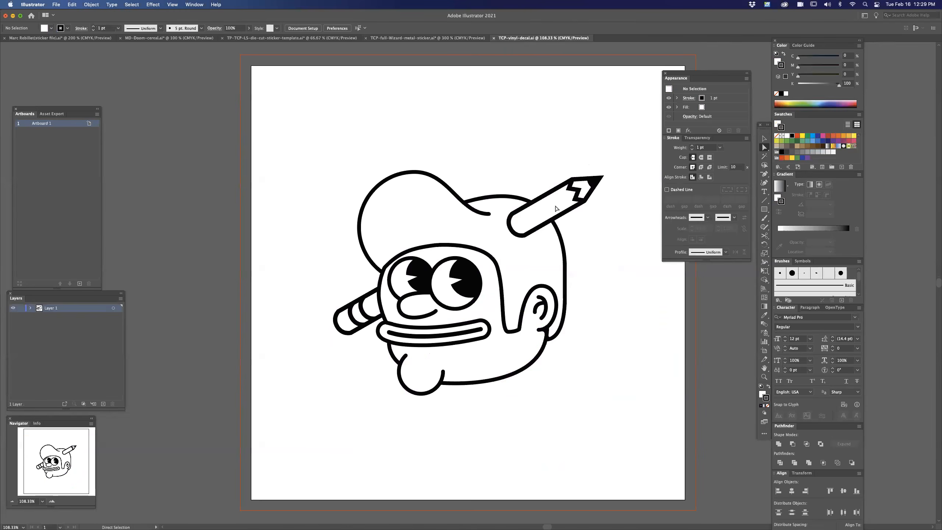
pyautogui.click(477, 42)
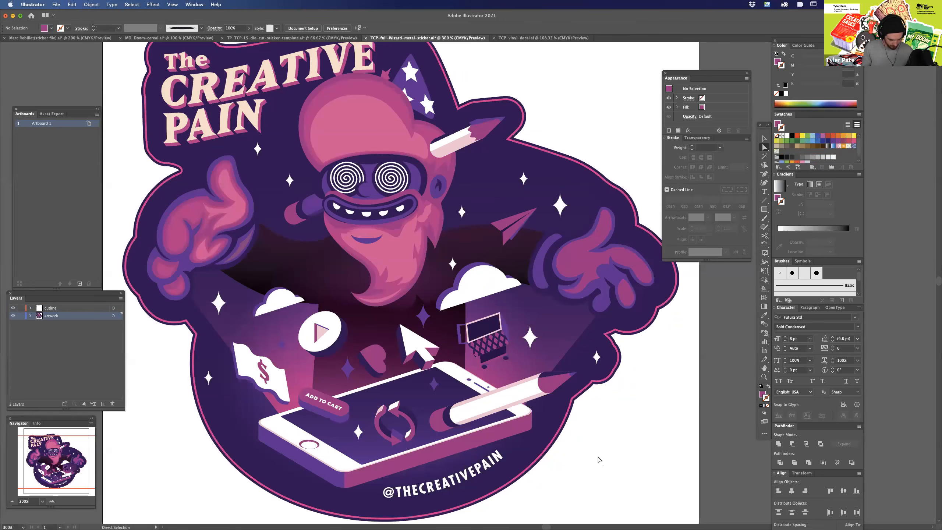
pyautogui.press('super+minus')
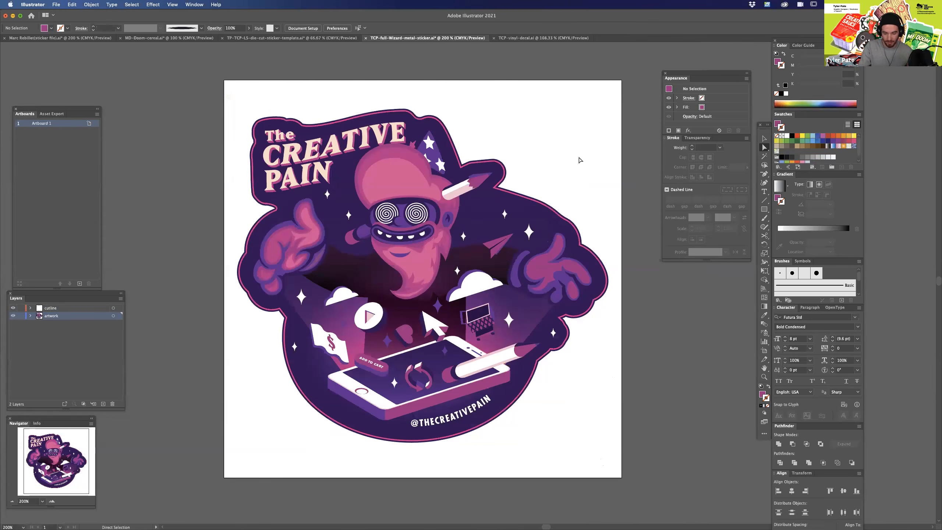
pyautogui.moveTo(556, 175); pyautogui.dragTo(564, 181)
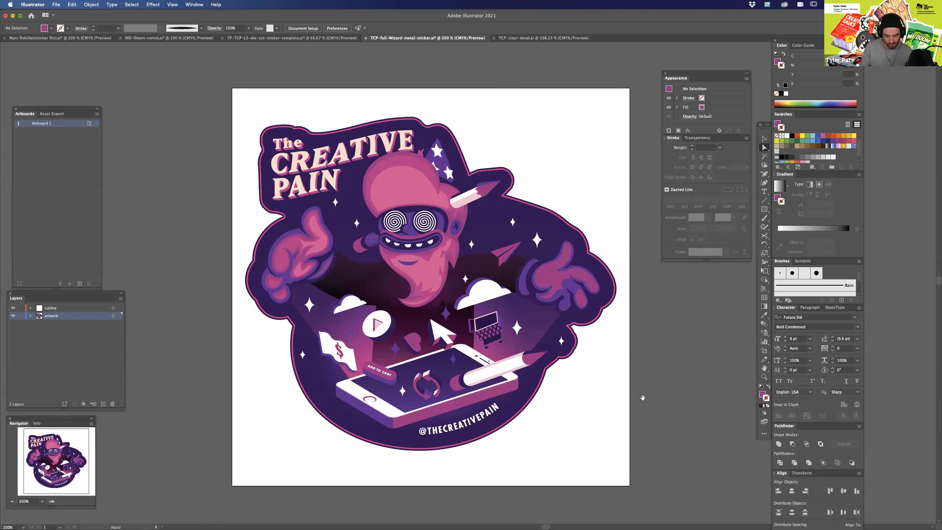
pyautogui.moveTo(641, 395); pyautogui.dragTo(571, 412)
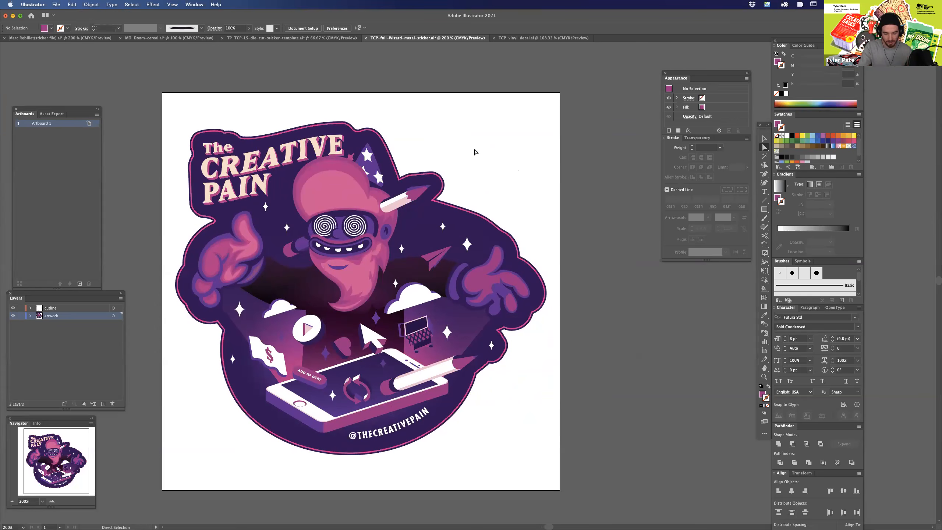
pyautogui.press('space')
pyautogui.moveTo(452, 134); pyautogui.dragTo(484, 158)
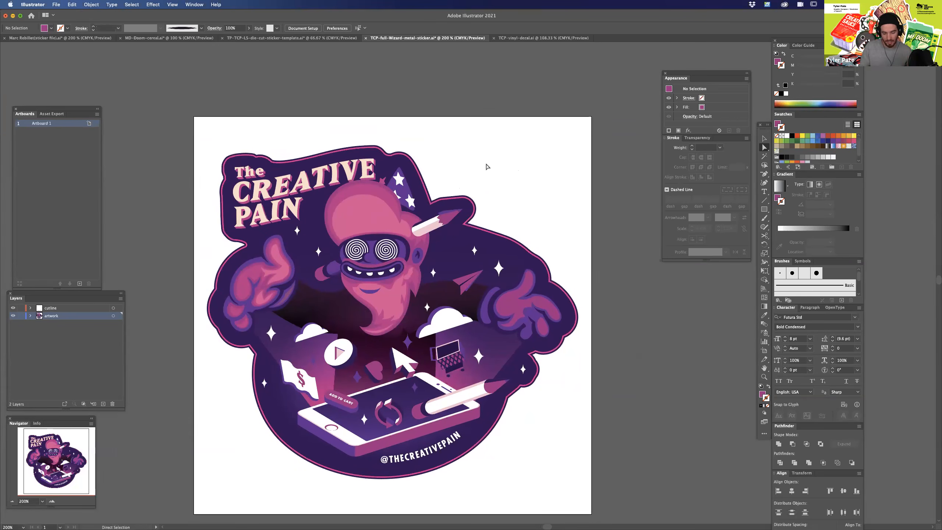
pyautogui.scroll(-2, 537, 429)
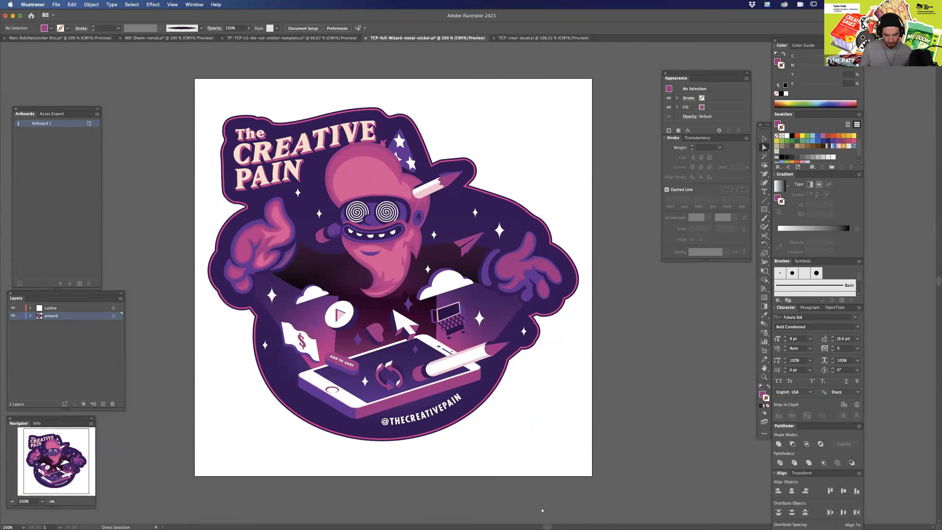
# Switch to the TCP-vinyl-decal.ai document and examine the cartoon head by selecting its whole group, leaving it deselected.
pyautogui.click(529, 41)
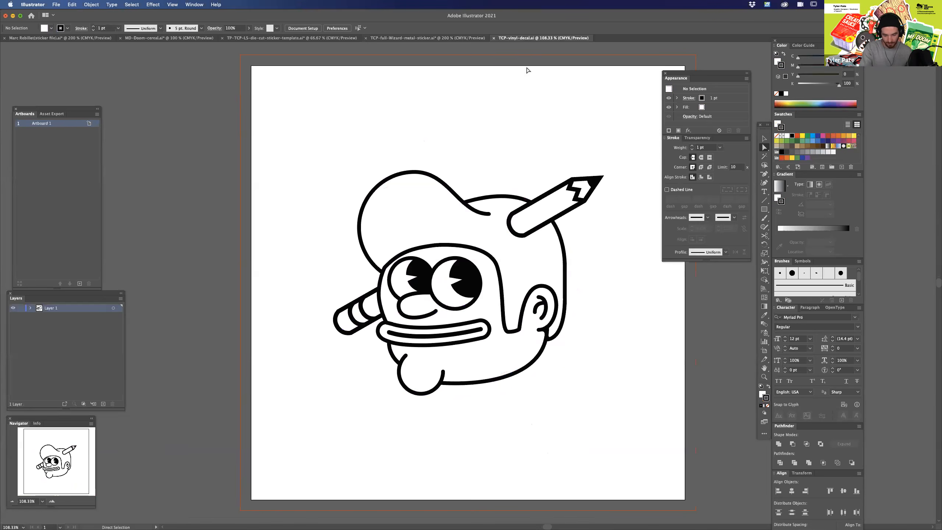
pyautogui.hscroll(5, 531, 79)
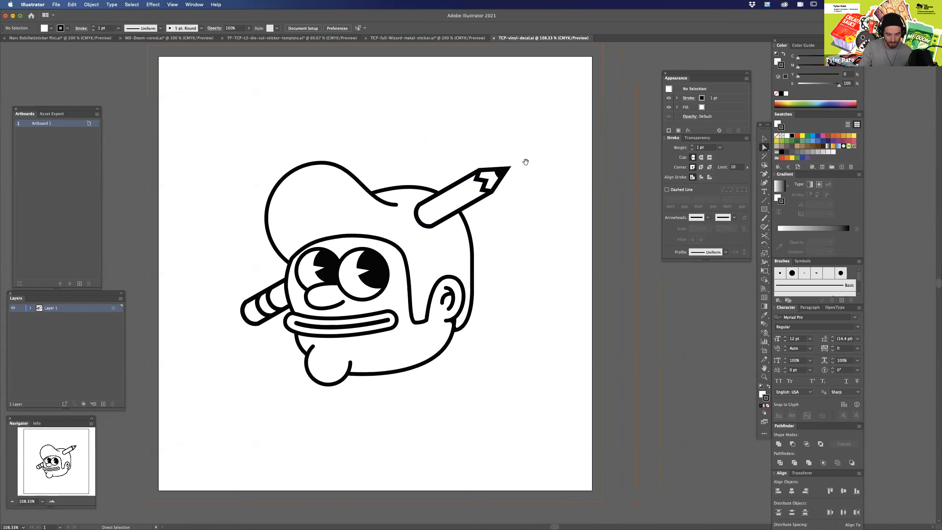
pyautogui.hscroll(-2, 540, 284)
pyautogui.hscroll(-2, 444, 219)
pyautogui.moveTo(274, 109)
pyautogui.mouseDown()
pyautogui.moveTo(410, 221)
pyautogui.moveTo(596, 433)
pyautogui.mouseUp()
pyautogui.press('a')
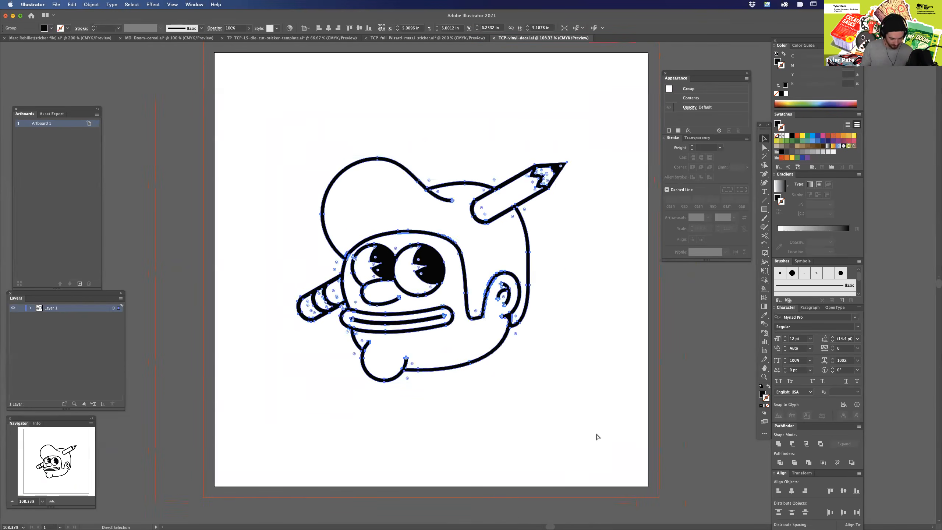
pyautogui.press('super+equal')
pyautogui.press('v')
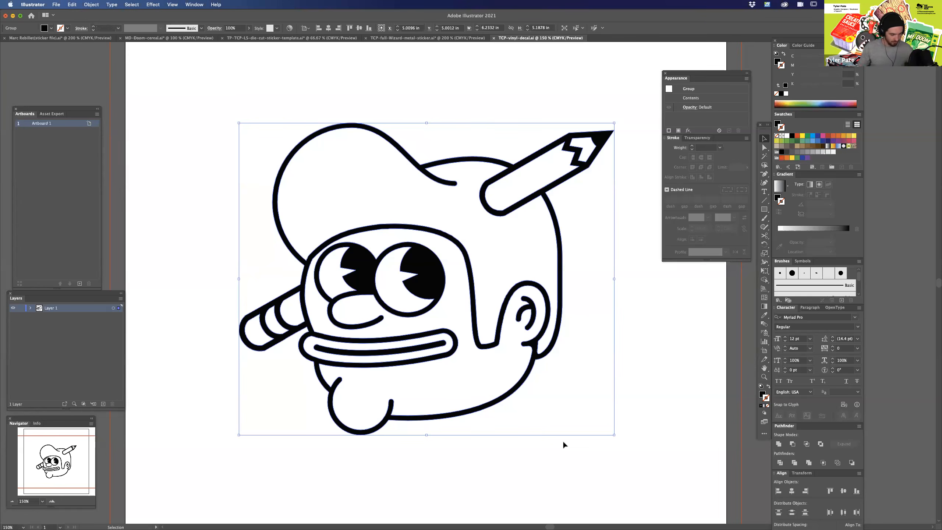
pyautogui.click(636, 323)
# Check the cartoon head's line work as bare paths in Outline view, both up close and across the full artboard.
pyautogui.press('super+equal')
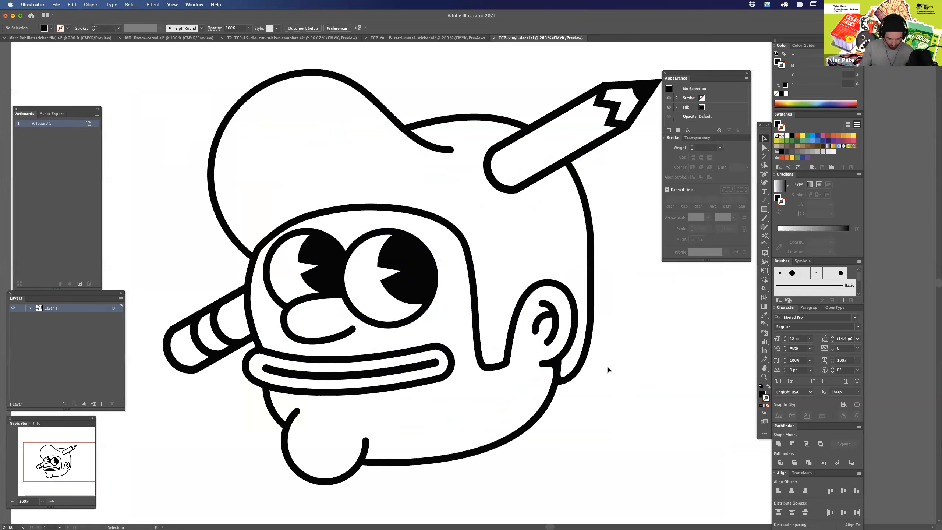
pyautogui.press('super+y')
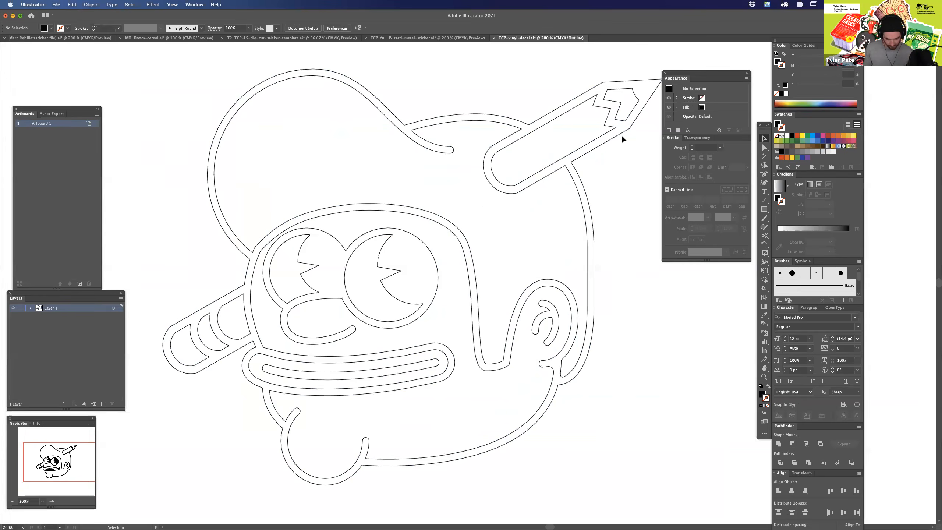
pyautogui.press('super+minus')
pyautogui.press('super+minus')
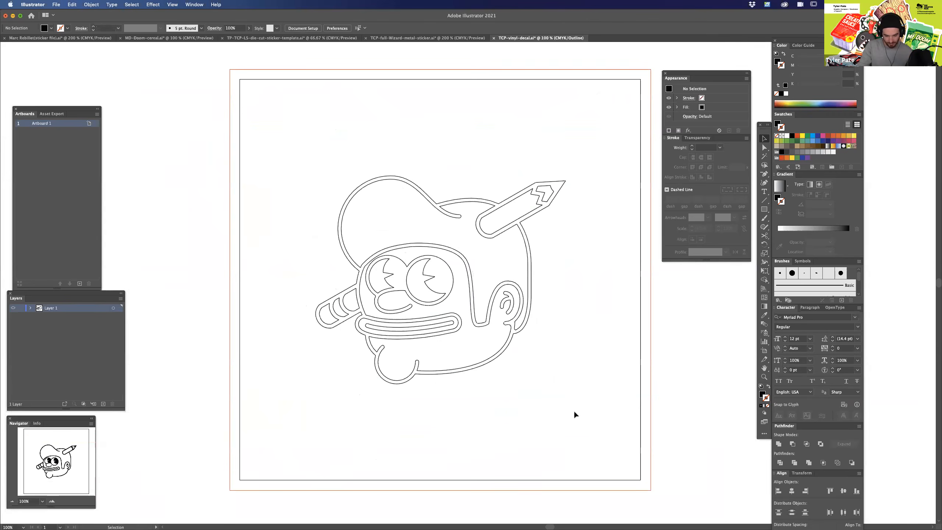
# Select the whole cartoon head, restore Preview mode and fill the artwork with the black swatch at K 100.
pyautogui.moveTo(289, 122)
pyautogui.mouseDown()
pyautogui.moveTo(427, 217)
pyautogui.moveTo(627, 449)
pyautogui.mouseUp()
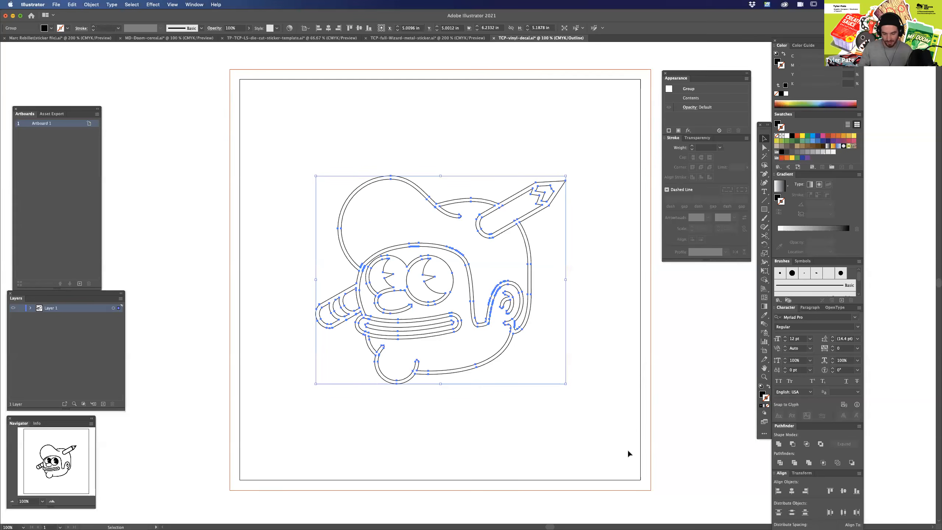
pyautogui.press('super+y')
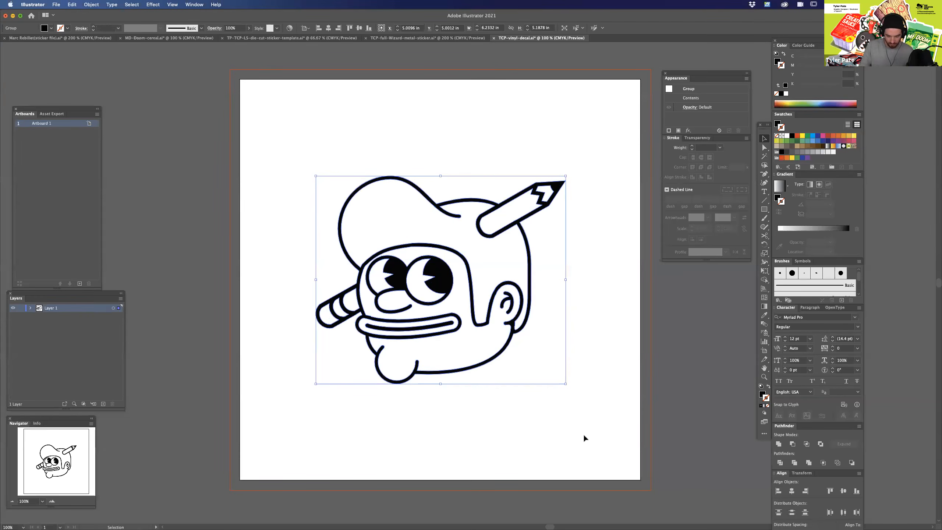
pyautogui.click(778, 61)
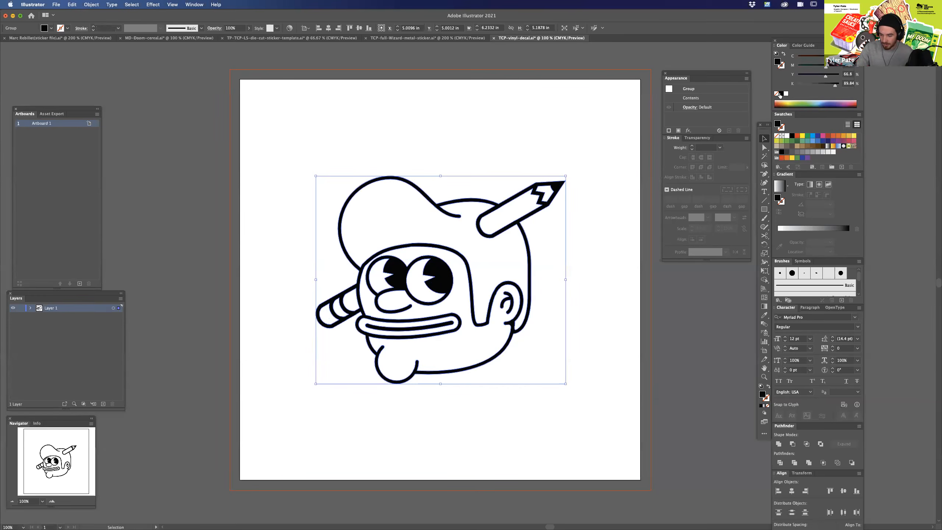
pyautogui.click(792, 136)
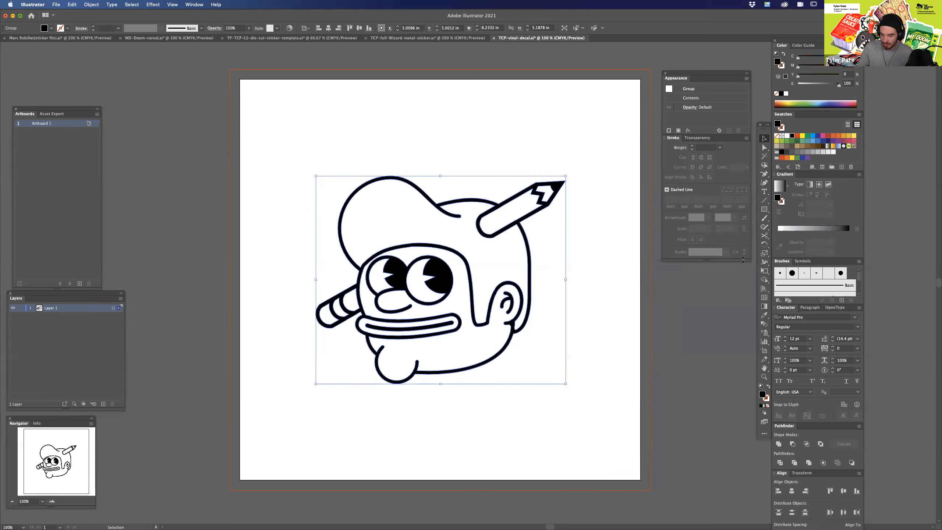
pyautogui.click(609, 256)
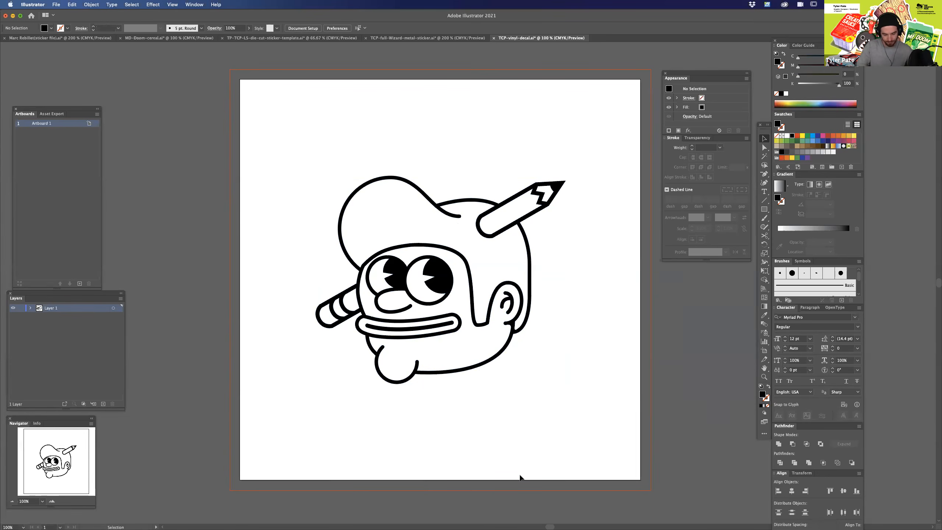
# Review the solid black cartoon head up close and at a reduced magnification.
pyautogui.press('super+equal')
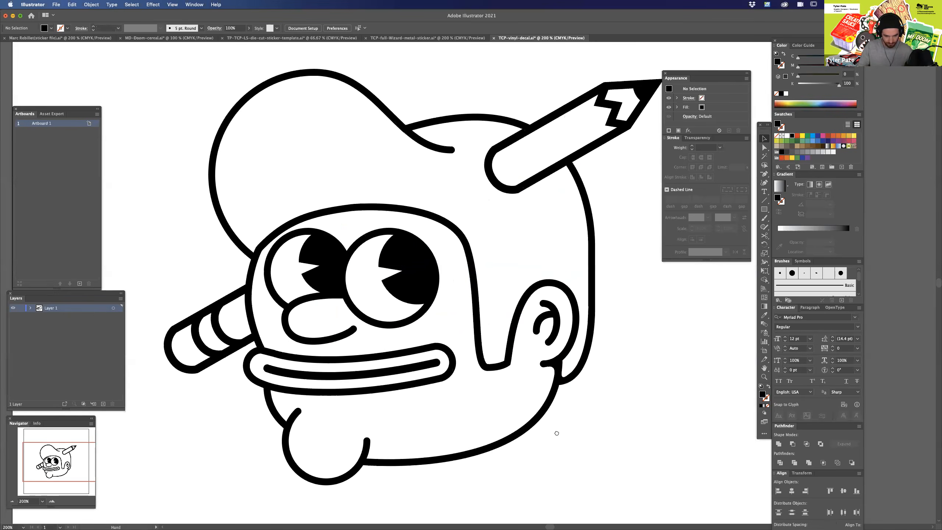
pyautogui.moveTo(557, 433); pyautogui.dragTo(593, 408)
pyautogui.press('super+minus')
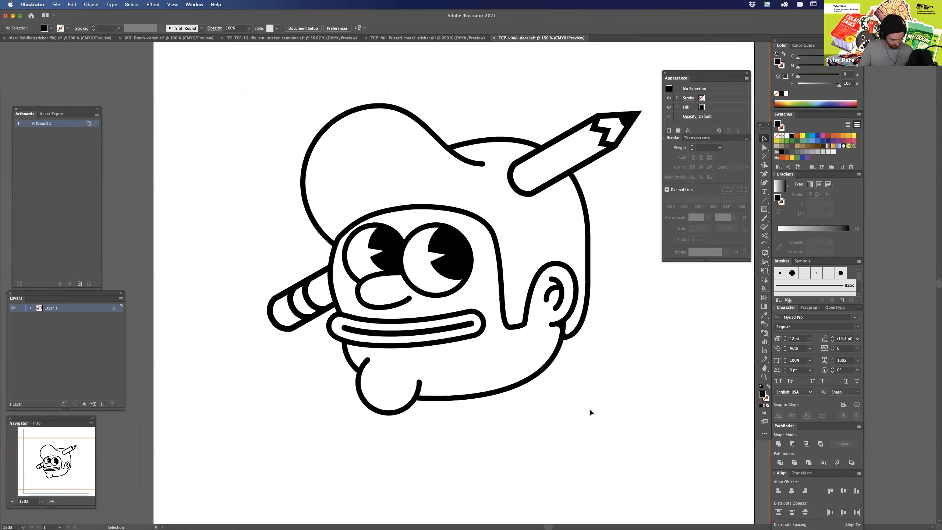
pyautogui.press('a')
pyautogui.press('super+minus')
pyautogui.press('super+equal')
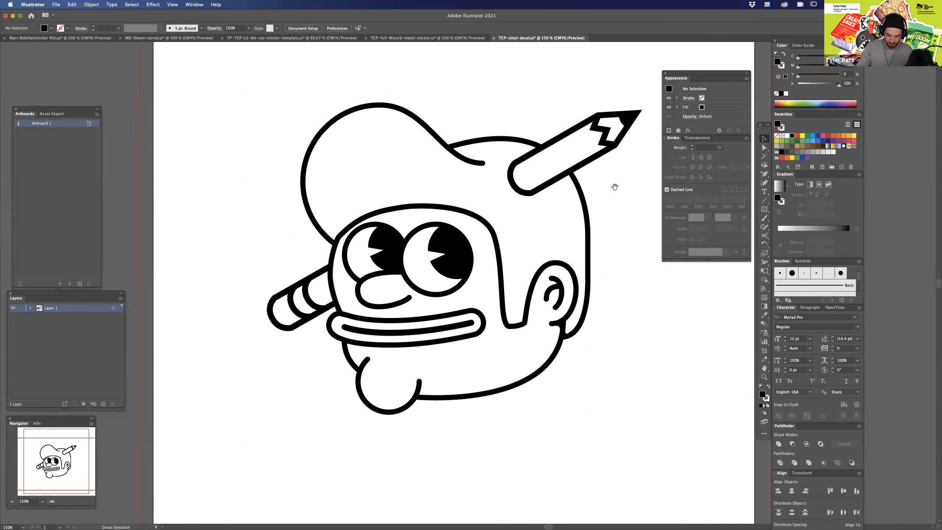
# Switch to Photoshop's Adobe-Burger-sticker.psd document and look through the burger's stack of artwork and adjustment layers.
pyautogui.press('super+minus')
pyautogui.moveTo(572, 208); pyautogui.dragTo(571, 226)
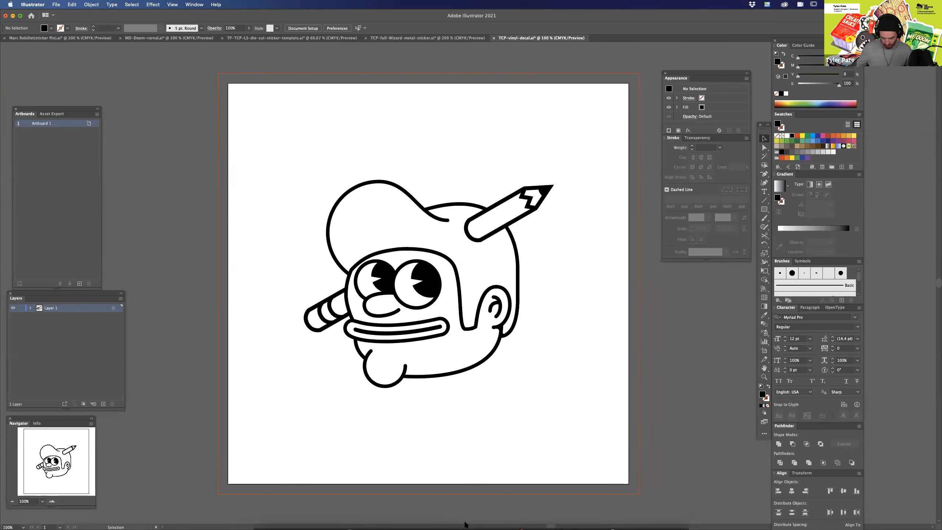
pyautogui.moveTo(465, 523)
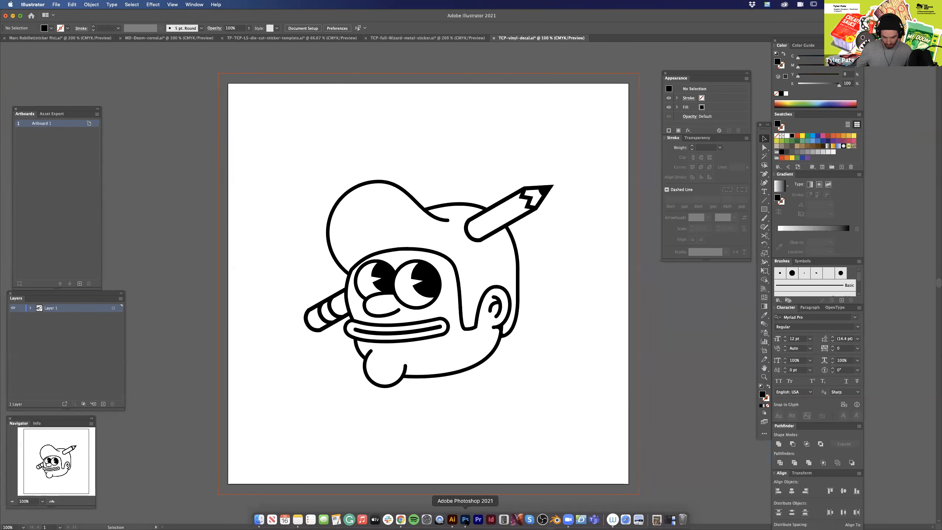
pyautogui.click(465, 520)
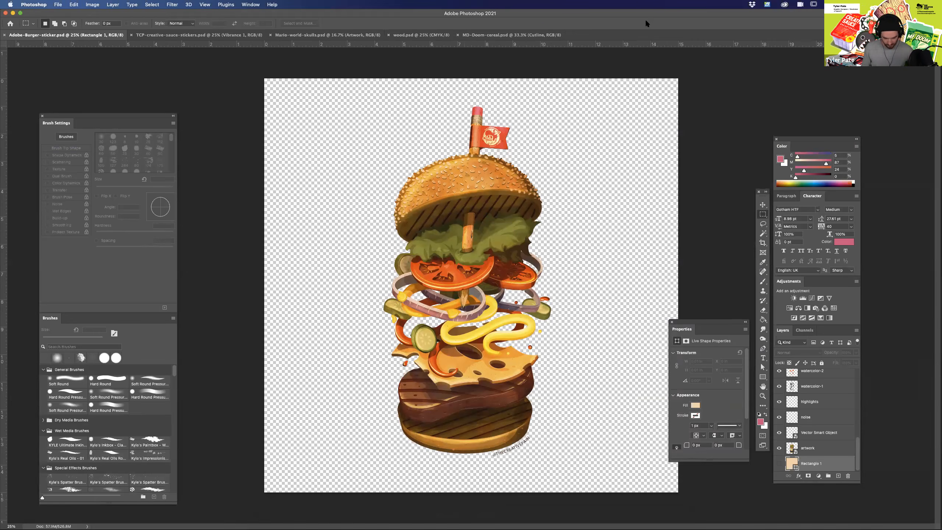
pyautogui.press('super+equal')
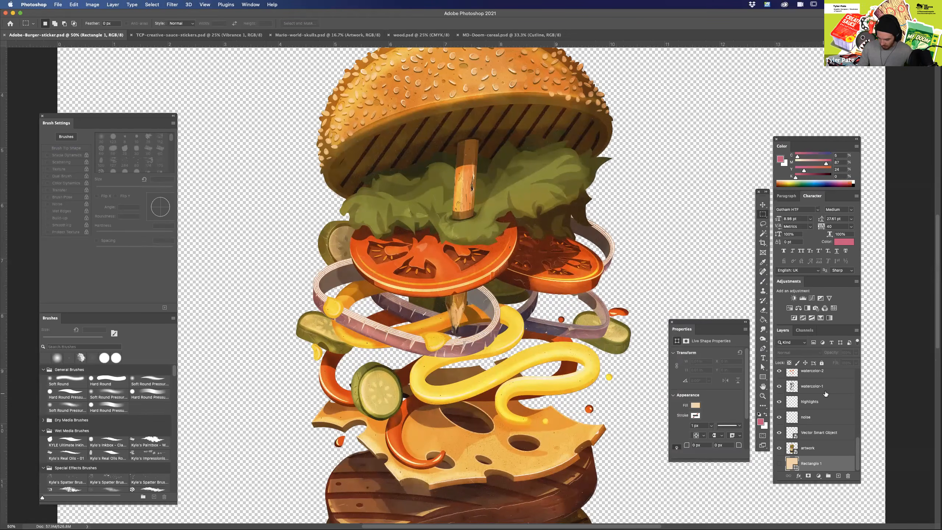
pyautogui.moveTo(858, 450); pyautogui.dragTo(860, 386)
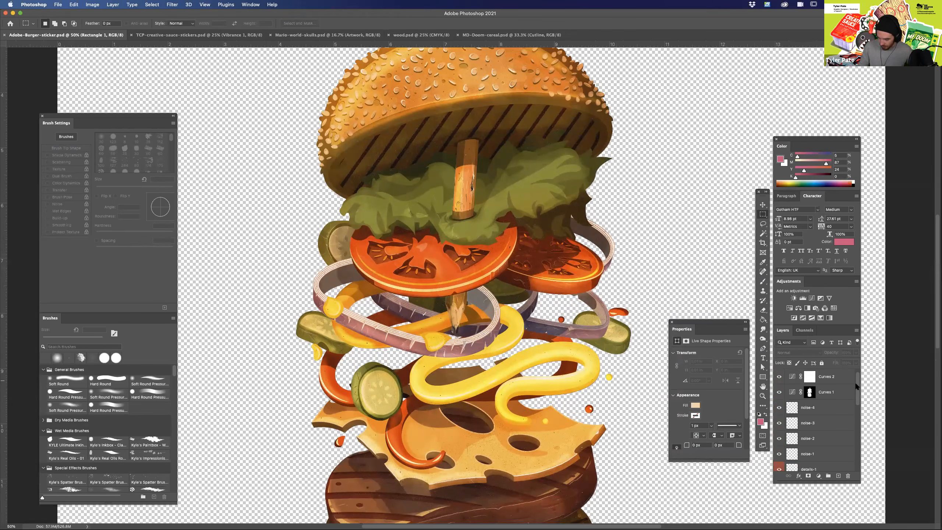
pyautogui.scroll(-5, 782, 401)
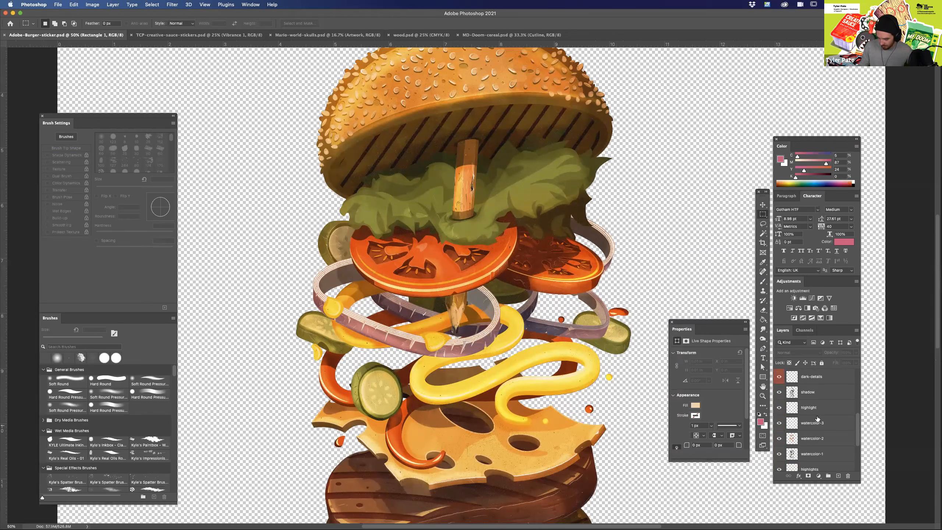
# Examine the burger illustration up close and as a whole, and select the Vibrance 1 layer at the top of the stack.
pyautogui.press('super+equal')
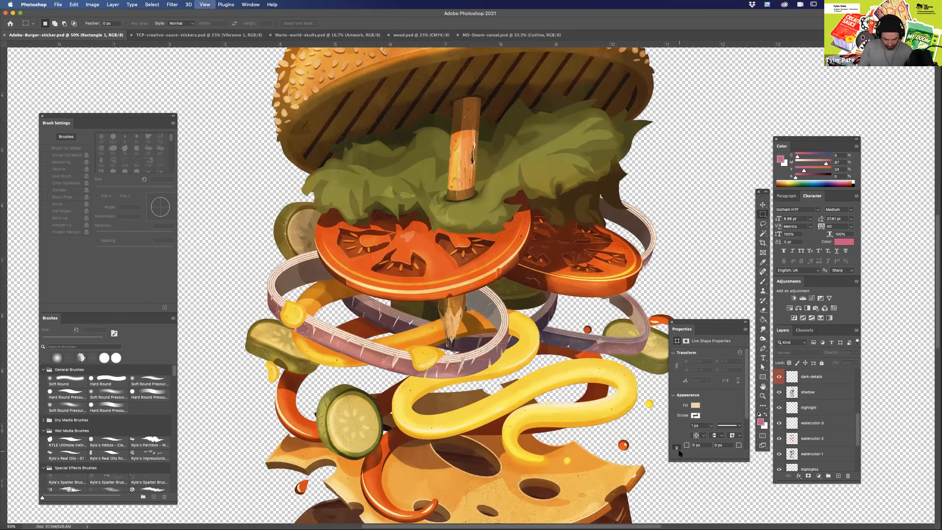
pyautogui.press('super+equal')
pyautogui.press('super+minus')
pyautogui.moveTo(534, 112); pyautogui.dragTo(524, 424)
pyautogui.press('super+minus')
pyautogui.press('super+minus')
pyautogui.press('super+minus')
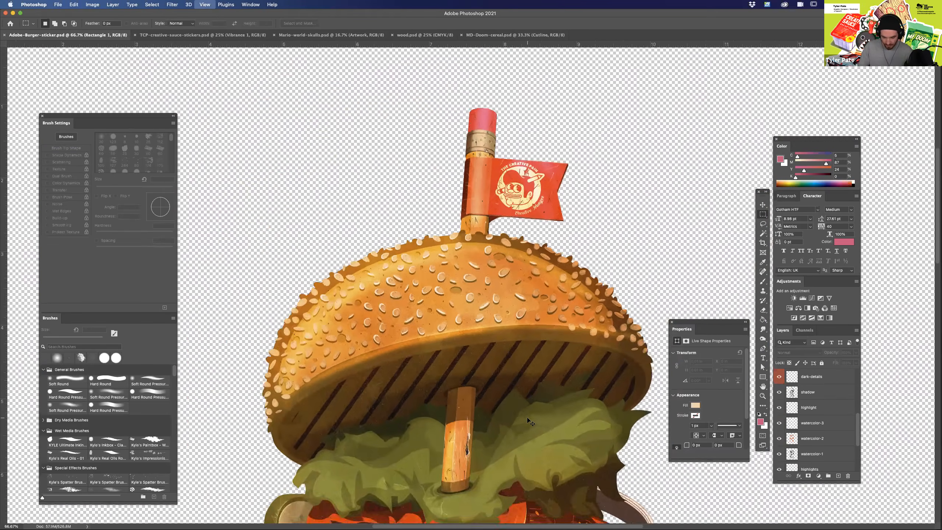
pyautogui.press('super+minus')
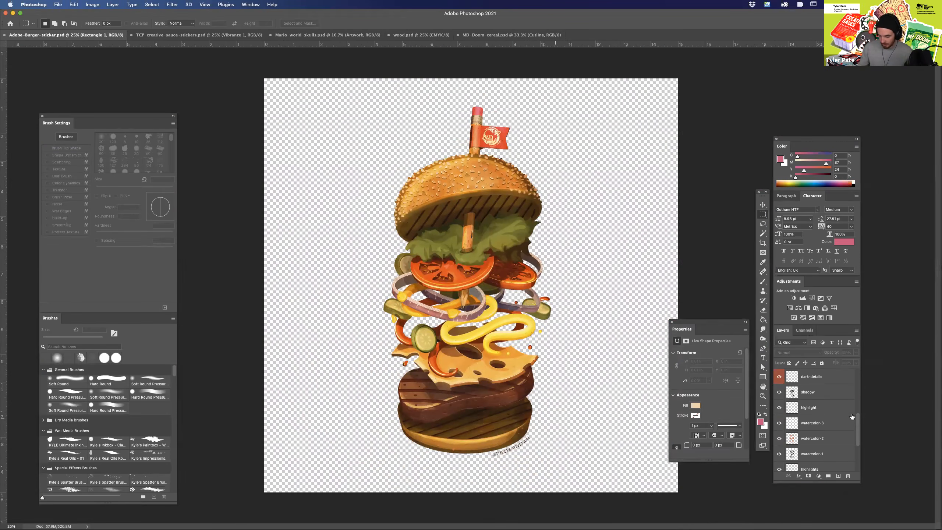
pyautogui.moveTo(857, 432); pyautogui.dragTo(856, 386)
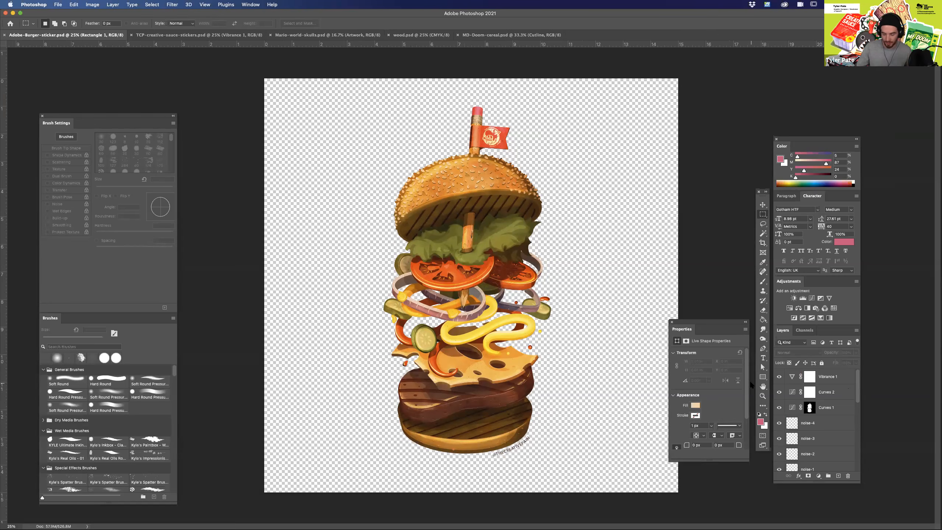
pyautogui.click(833, 379)
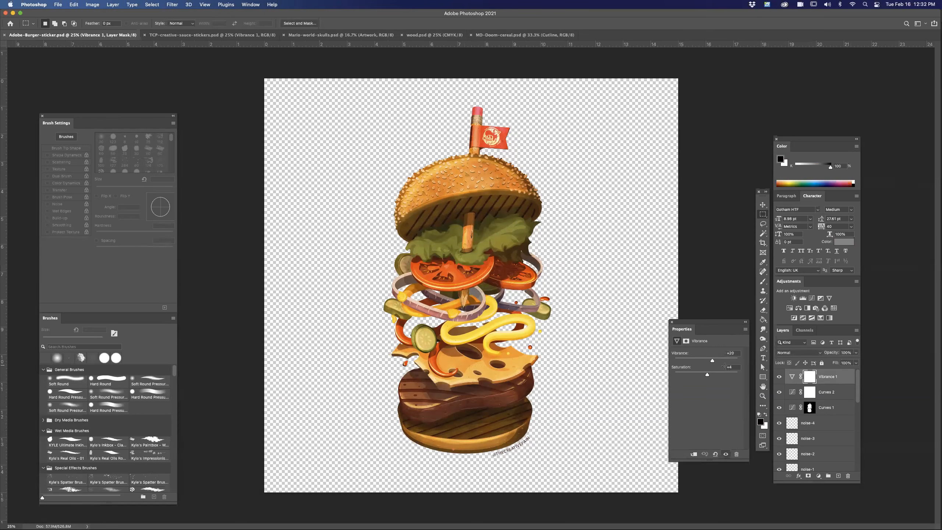
# Switch to Illustrator's vinyl decal document and rename its only layer as artwork.
pyautogui.moveTo(488, 527)
pyautogui.click(452, 520)
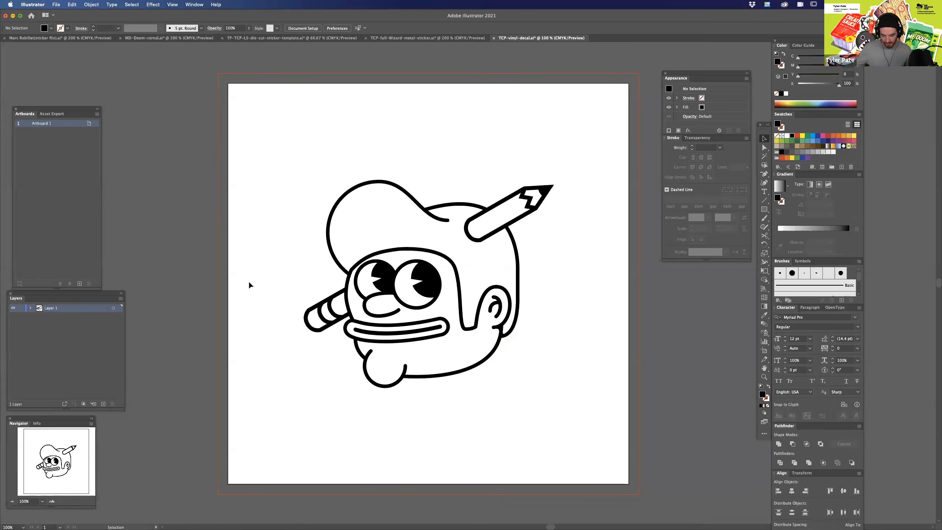
pyautogui.doubleClick(53, 308)
pyautogui.write('artwork')
pyautogui.press('Return')
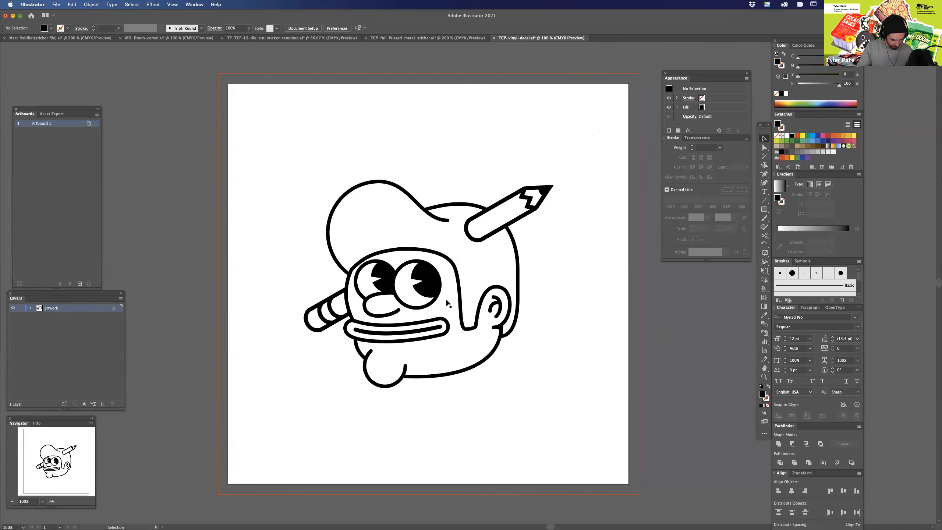
# Fill the compound path of the eyes and nose with the red swatch and deselect it.
pyautogui.press('a')
pyautogui.click(428, 280)
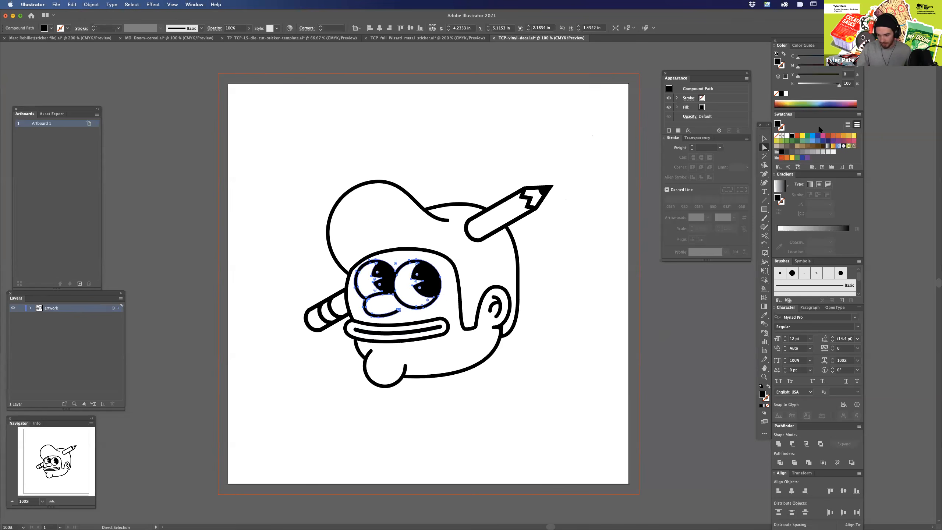
pyautogui.click(798, 136)
pyautogui.click(612, 320)
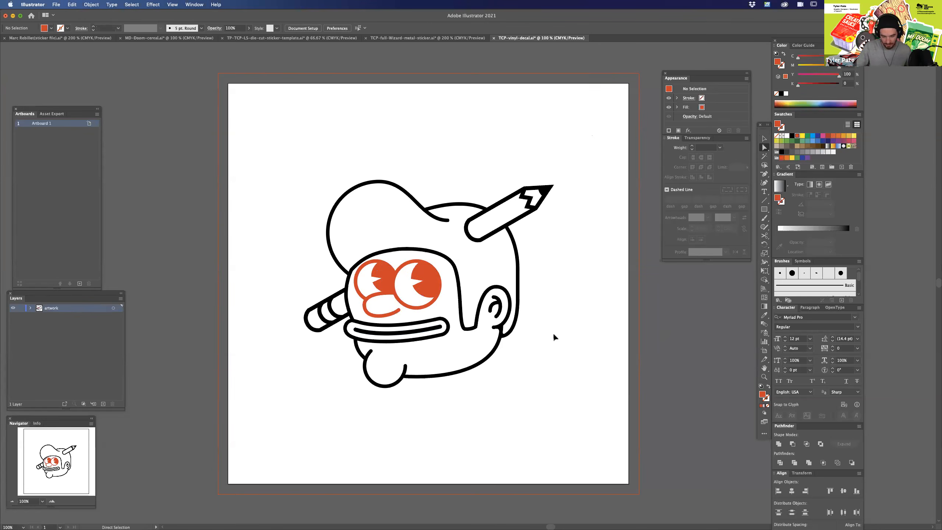
# Select the whole cartoon head, fill it with solid black at K 100, deselect it and check the line work around the ear.
pyautogui.moveTo(536, 235); pyautogui.dragTo(280, 452)
pyautogui.moveTo(604, 123); pyautogui.dragTo(267, 454)
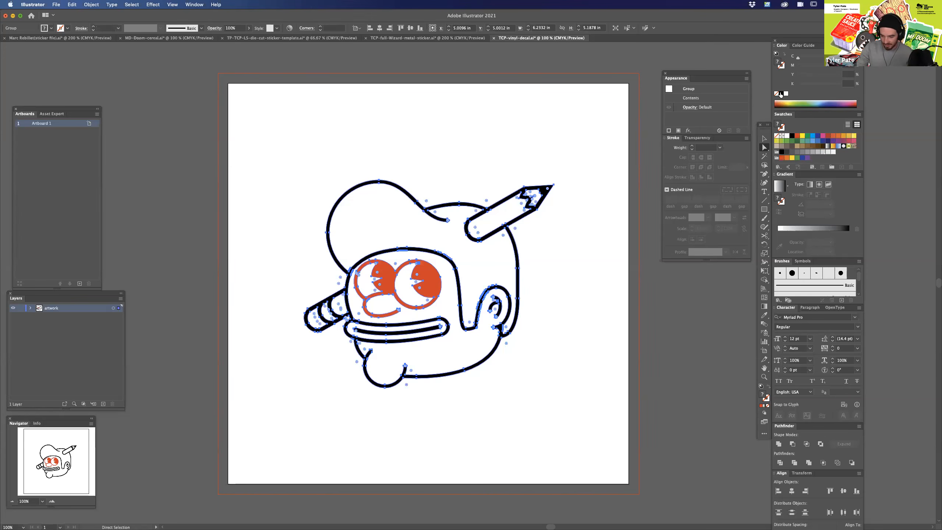
pyautogui.click(782, 93)
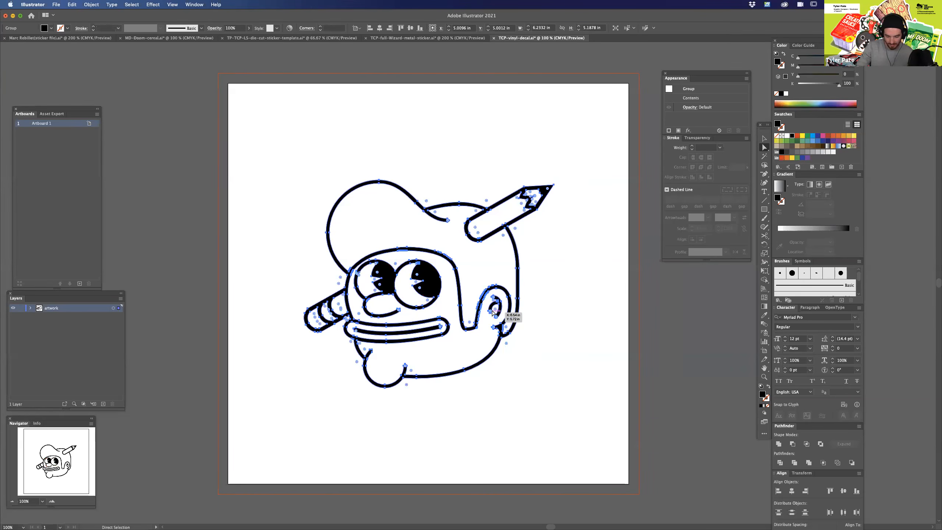
pyautogui.click(541, 289)
pyautogui.scroll(5, 541, 289)
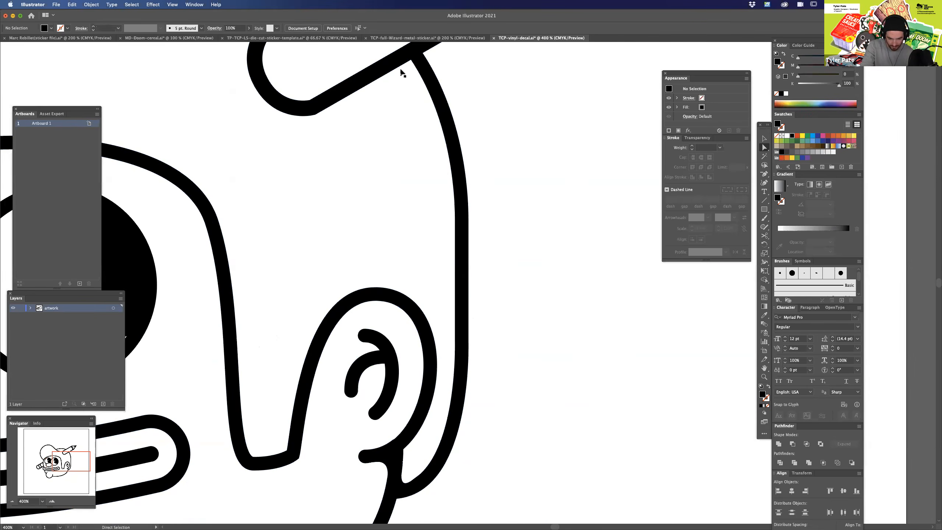
pyautogui.scroll(-5, 432, 245)
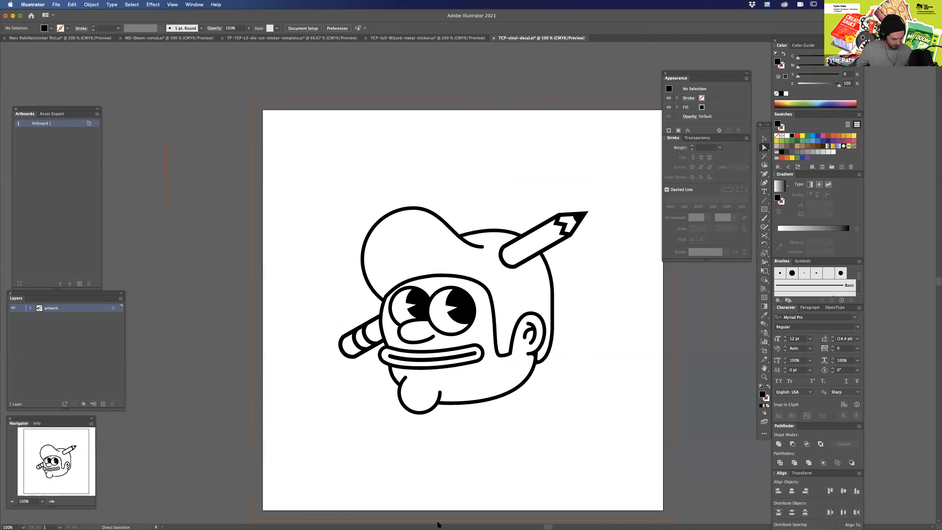
# Switch to Photoshop's burger document and duplicate the artwork smart object layer directly beneath the original.
pyautogui.click(465, 519)
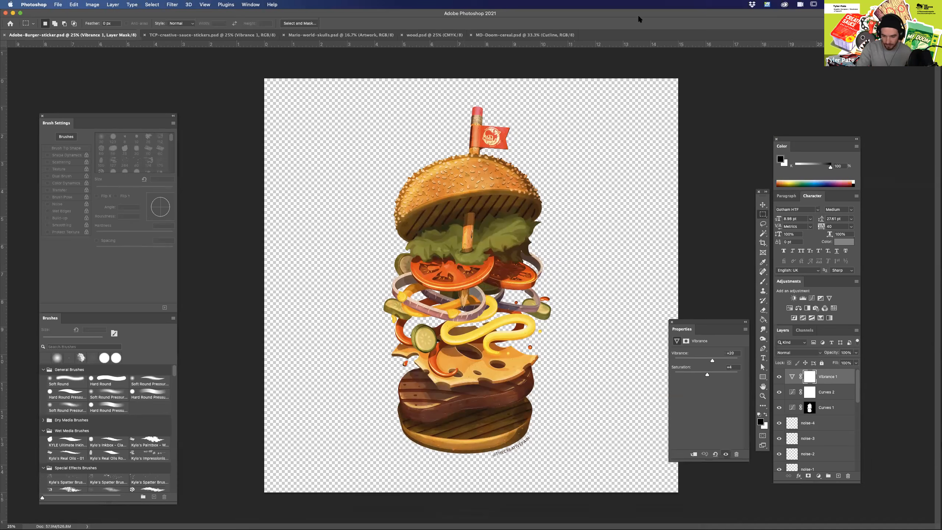
pyautogui.press('super+equal')
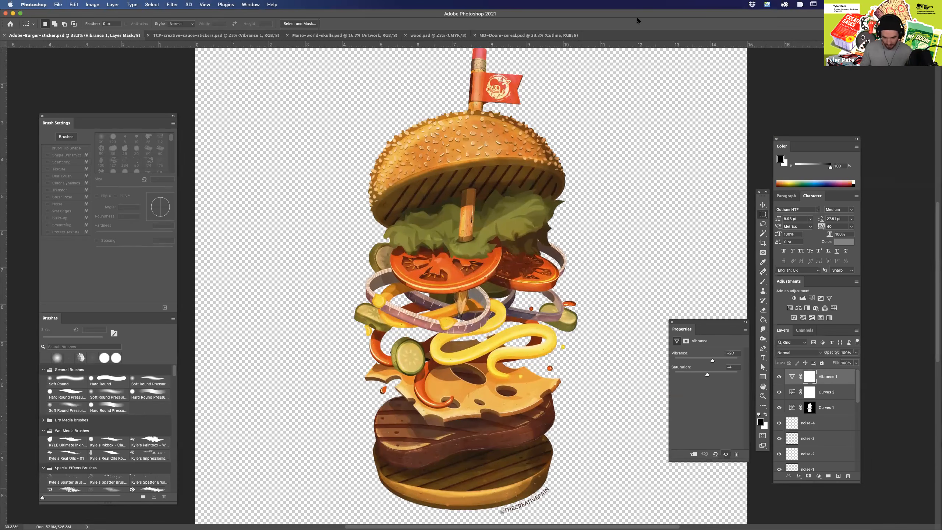
pyautogui.scroll(-3, 835, 400)
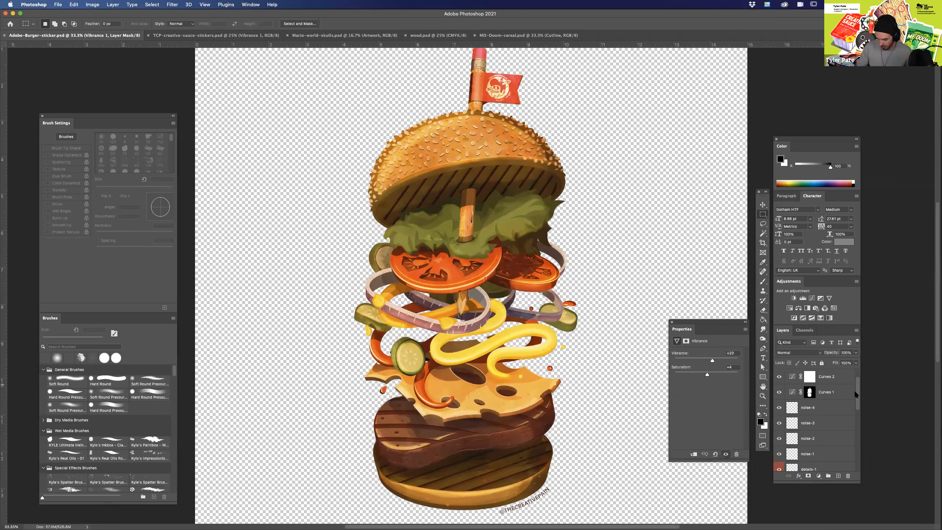
pyautogui.scroll(-5, 854, 400)
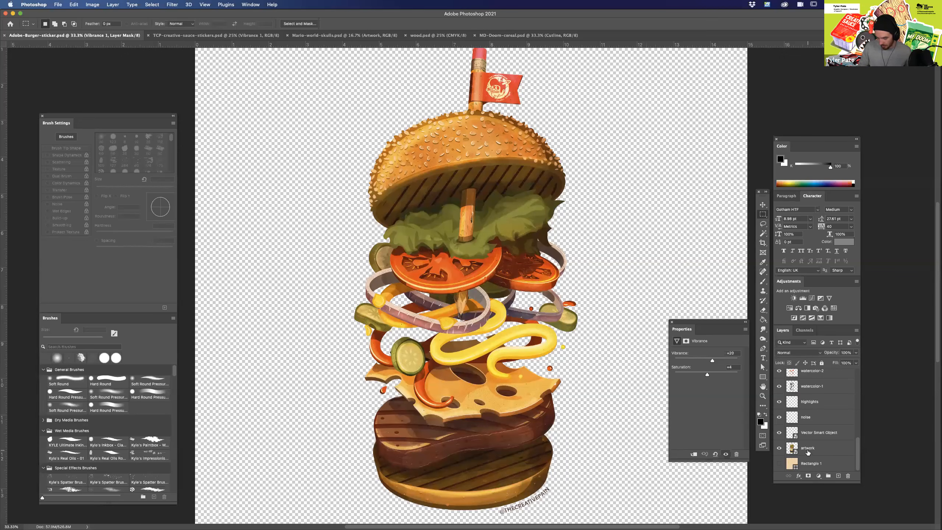
pyautogui.click(811, 451)
pyautogui.moveTo(811, 451); pyautogui.dragTo(807, 457)
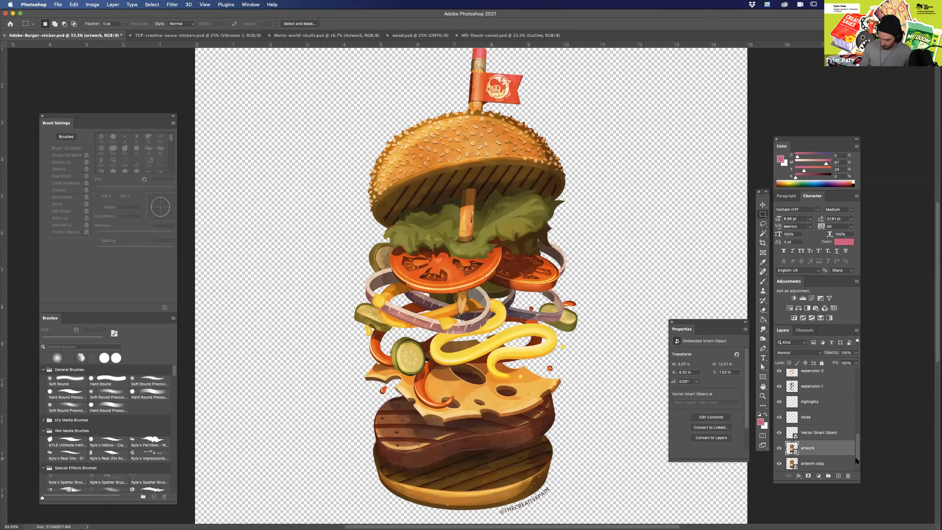
# Compare the artwork and artwork copy layers by toggling their visibility, leaving artwork shown and artwork copy hidden.
pyautogui.scroll(-1, 856, 459)
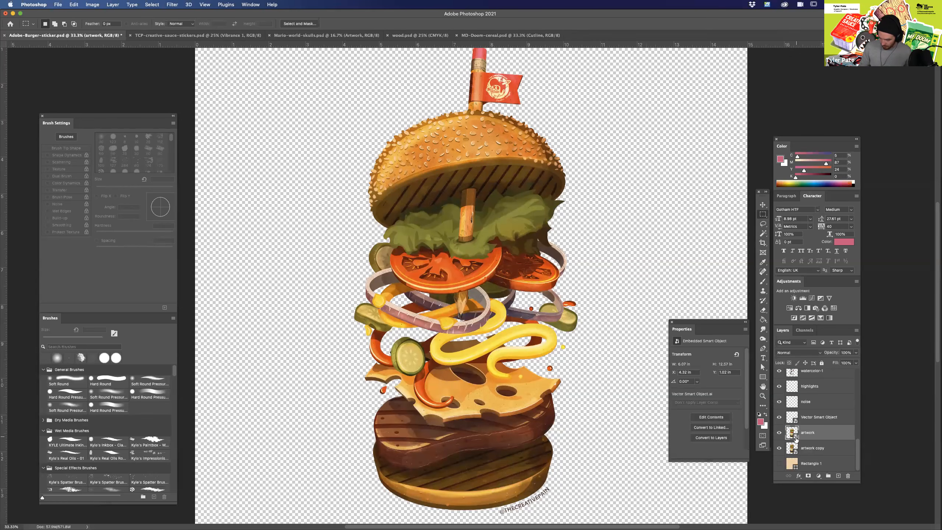
pyautogui.click(779, 433)
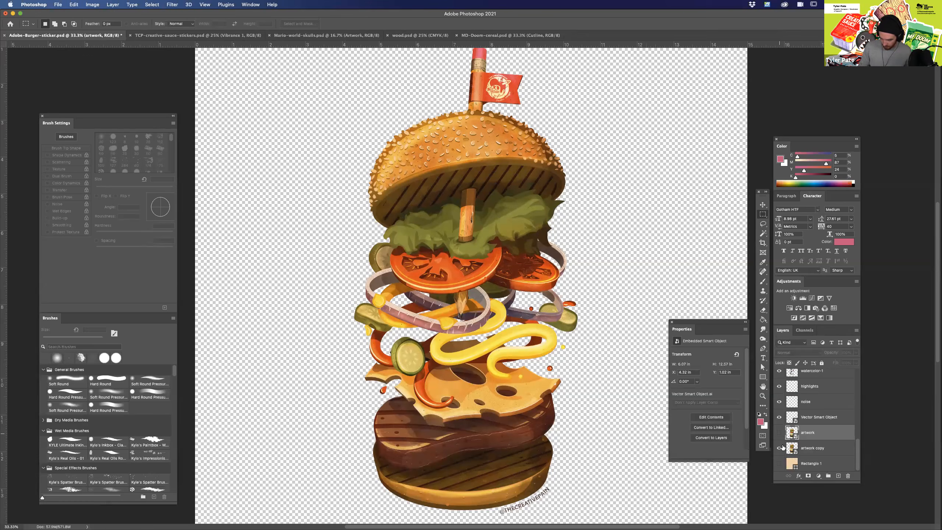
pyautogui.click(780, 449)
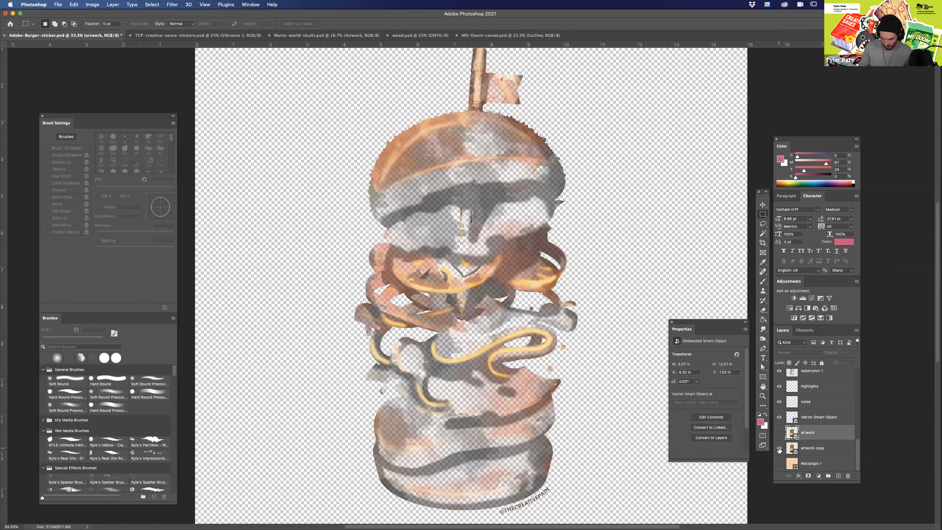
pyautogui.click(780, 449)
pyautogui.click(780, 449)
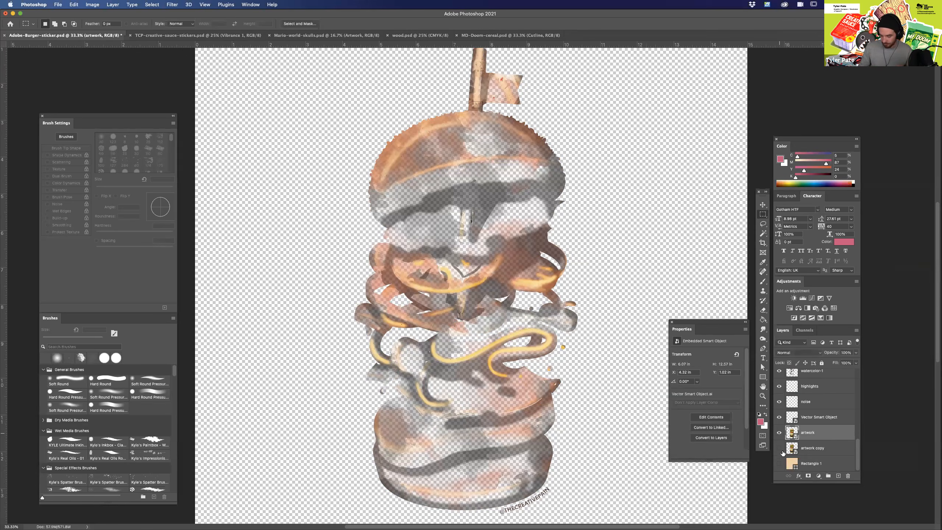
pyautogui.click(780, 433)
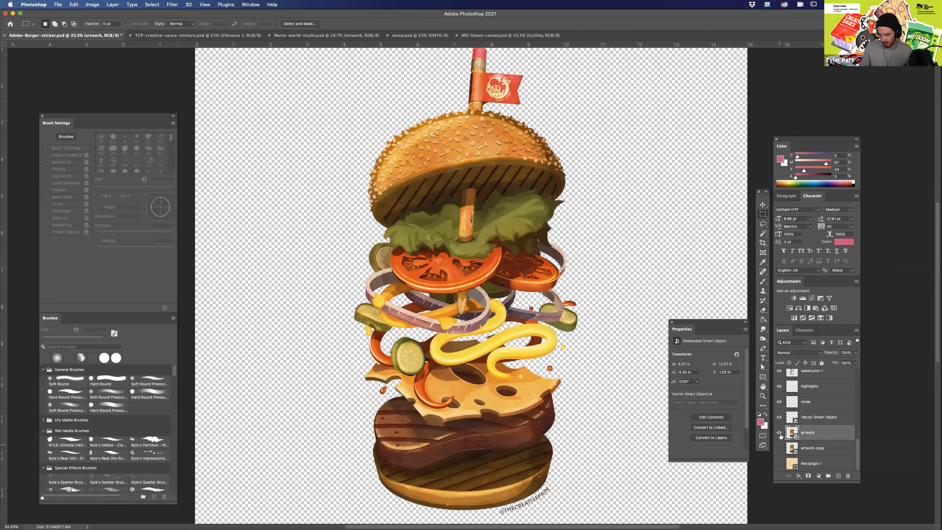
# Select all layers from artwork up to Vibrance 1, excluding artwork copy, and merge them into a single layer.
pyautogui.click(805, 449)
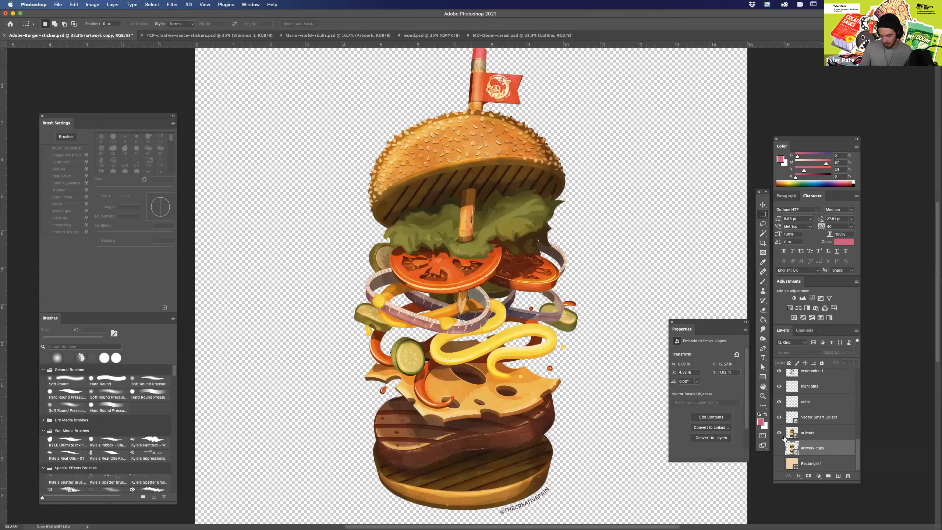
pyautogui.click(814, 436)
pyautogui.scroll(10, 856, 453)
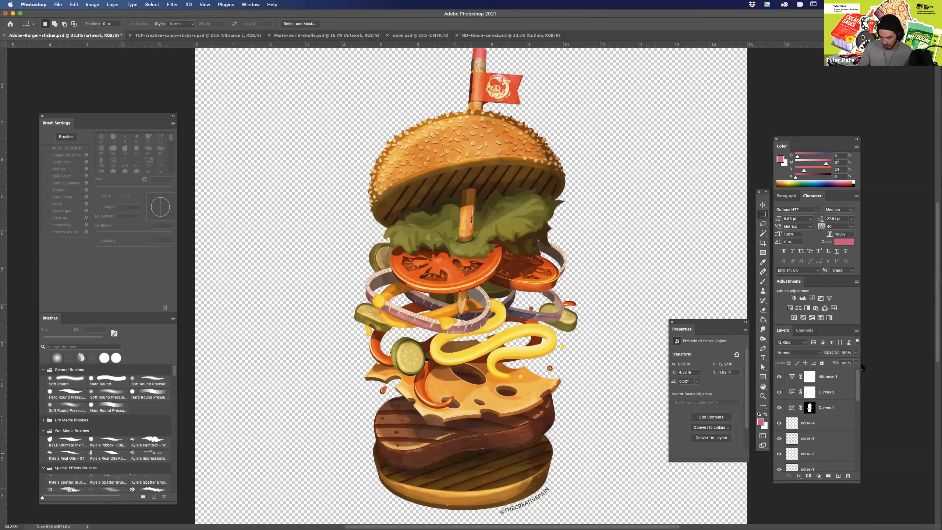
pyautogui.keyDown('shift'); pyautogui.click(829, 377); pyautogui.keyUp('shift')
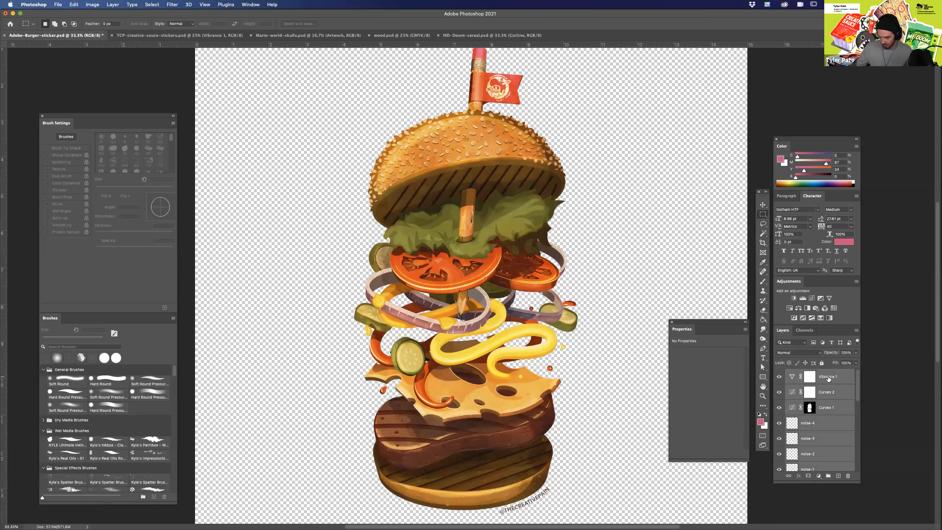
pyautogui.rightClick(829, 379)
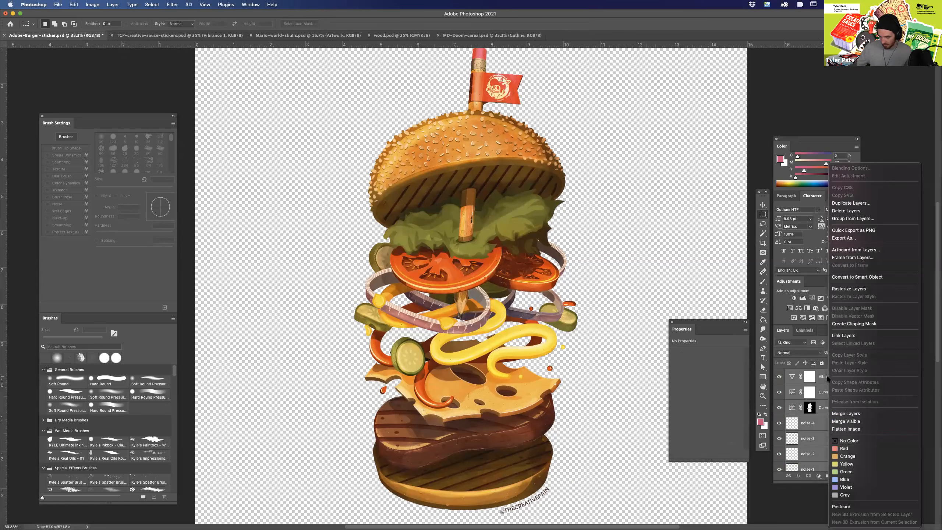
pyautogui.click(857, 414)
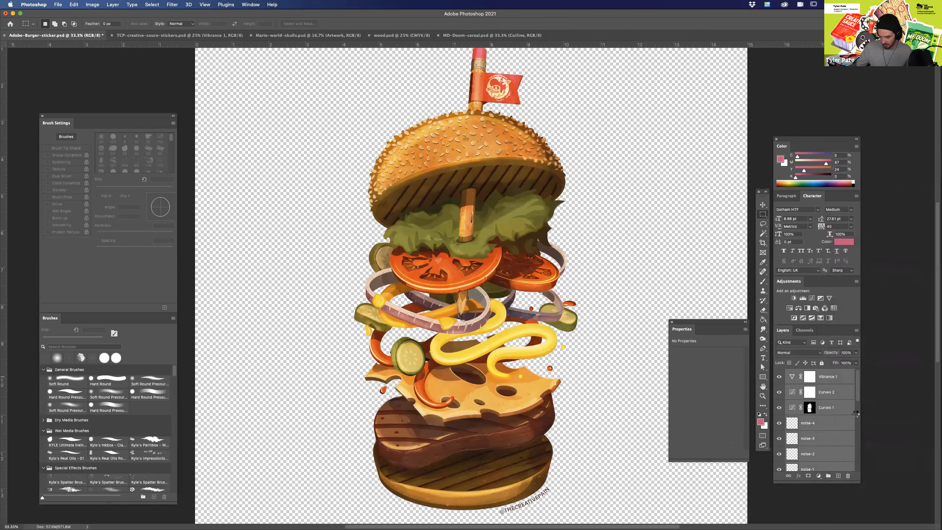
# Toggle the visibility of the merged Vibrance 1 layer to check that it holds the whole burger.
pyautogui.click(780, 378)
pyautogui.click(780, 377)
pyautogui.click(780, 378)
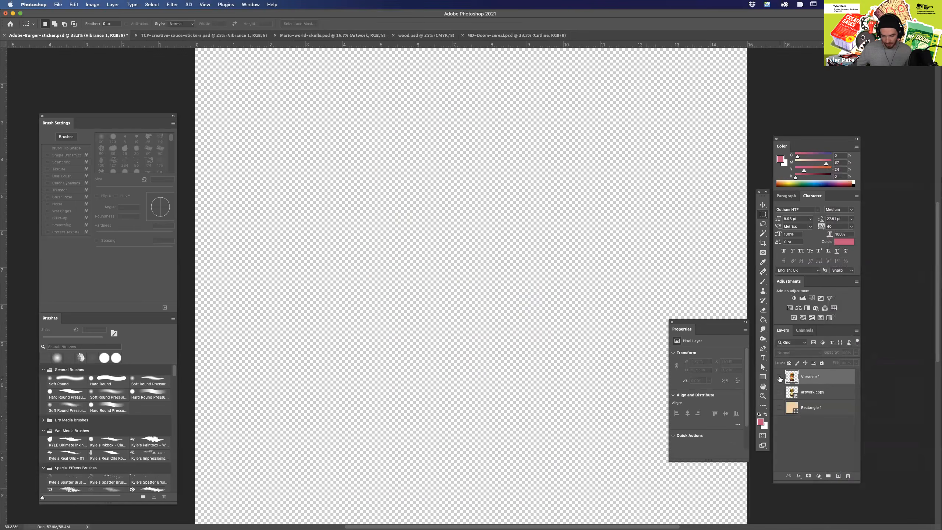
# Check the merged Vibrance 1 layer by toggling its visibility, leaving it hidden with only artwork copy shown.
pyautogui.click(779, 378)
pyautogui.press('super+minus')
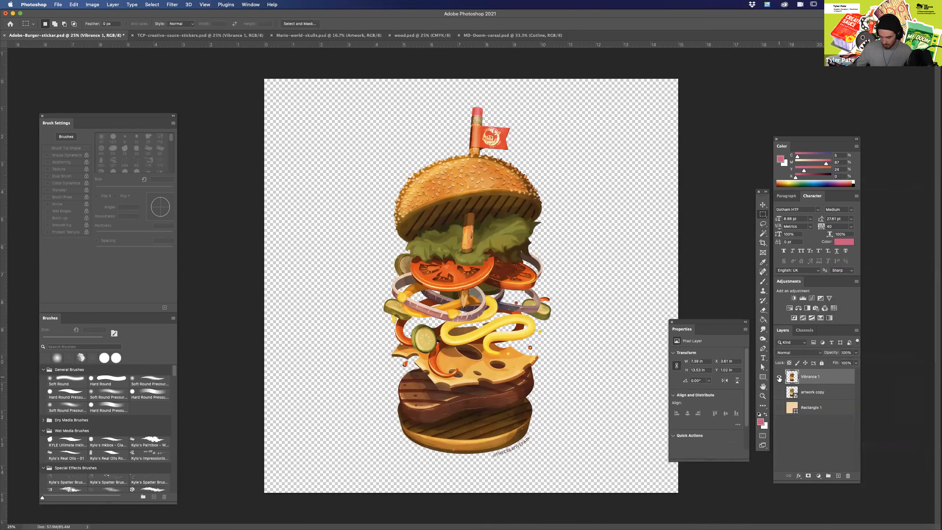
pyautogui.click(779, 378)
pyautogui.click(780, 378)
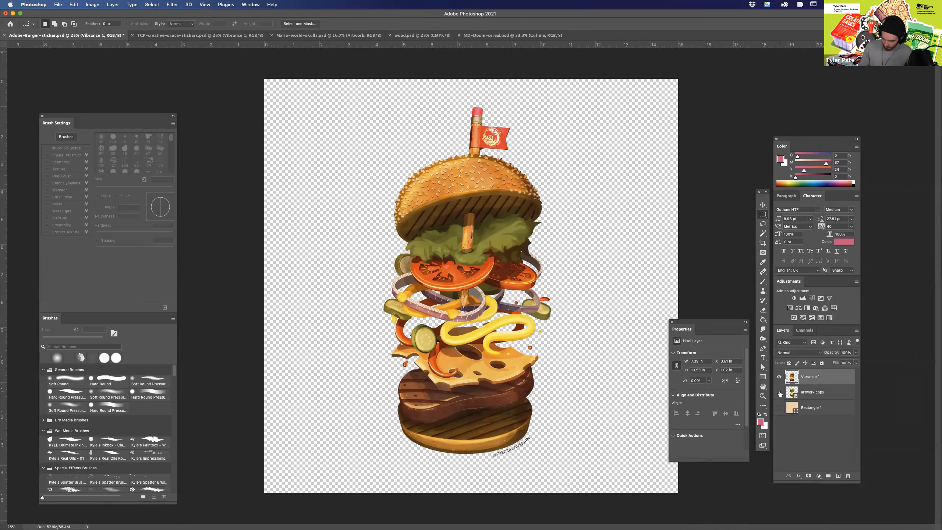
pyautogui.click(780, 377)
pyautogui.click(780, 392)
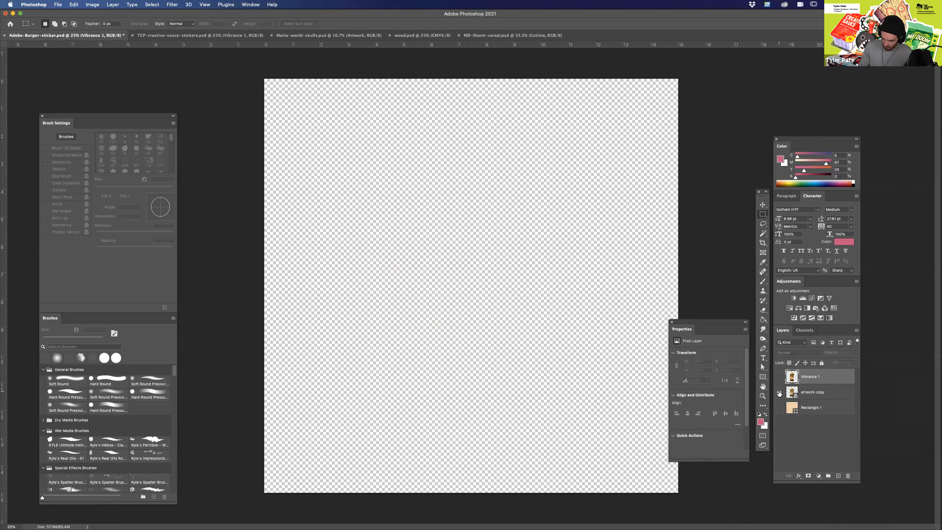
pyautogui.click(779, 392)
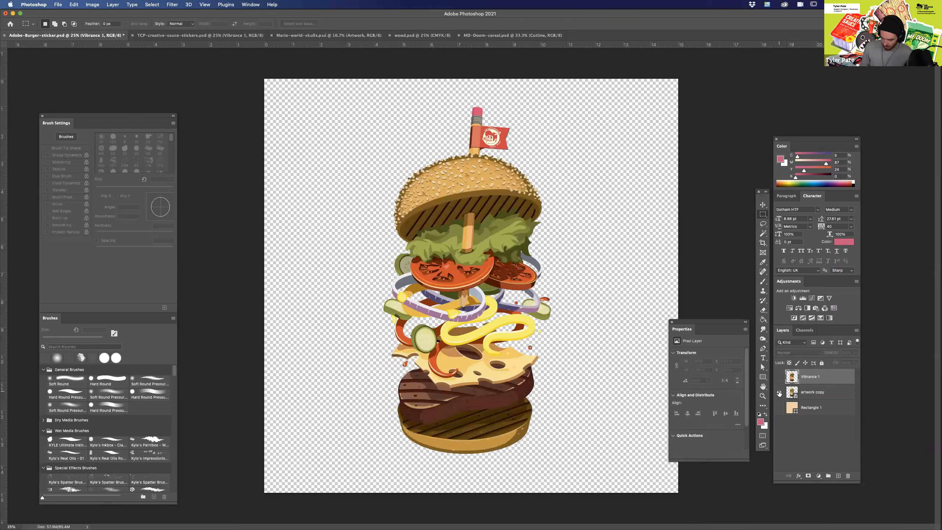
# Apply a thick pink Stroke layer effect, positioned outside, to the artwork copy layer around the whole burger.
pyautogui.click(811, 395)
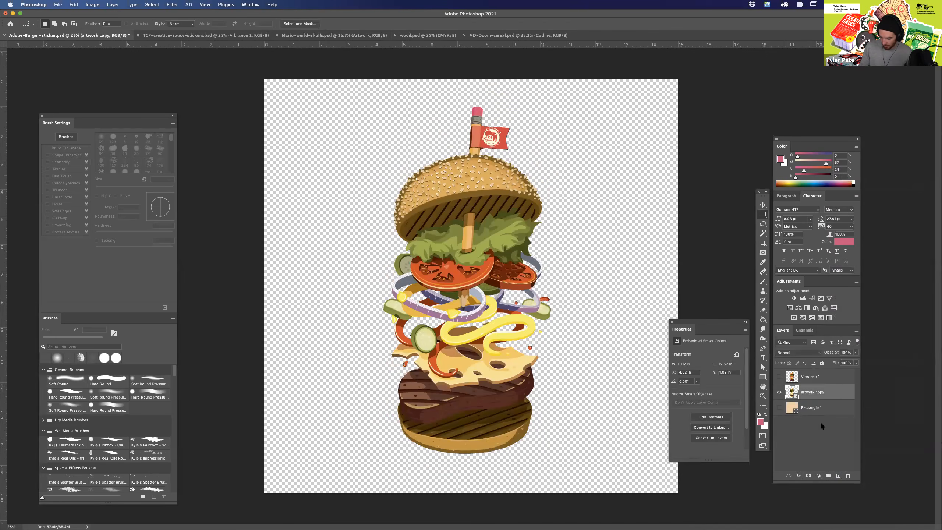
pyautogui.click(799, 476)
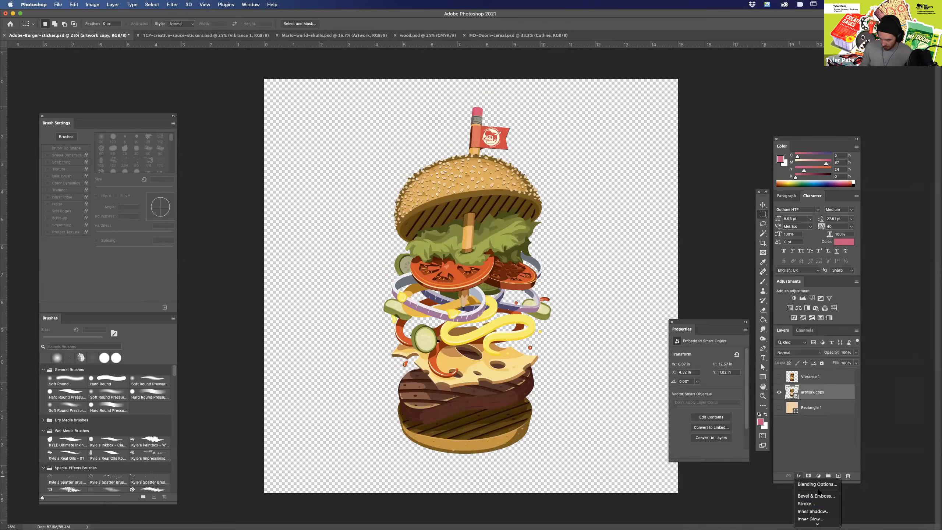
pyautogui.click(804, 503)
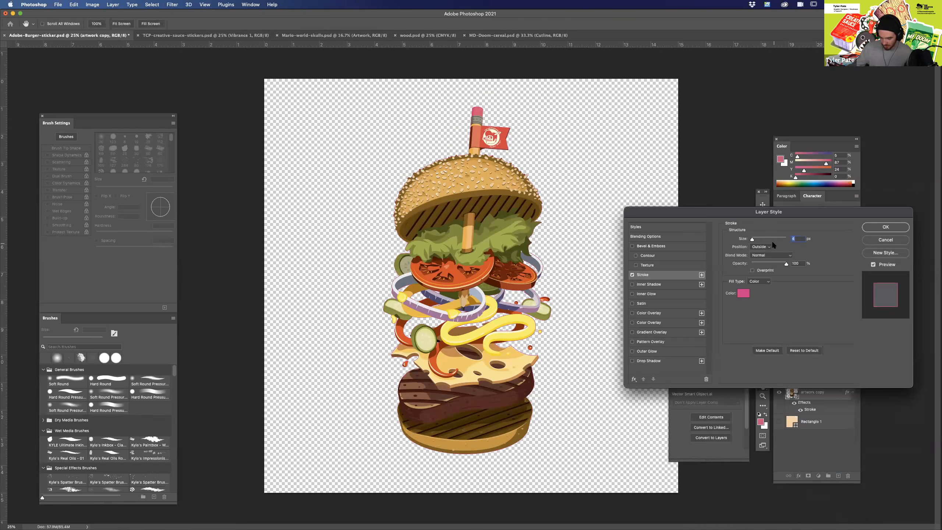
pyautogui.moveTo(753, 240); pyautogui.dragTo(766, 240)
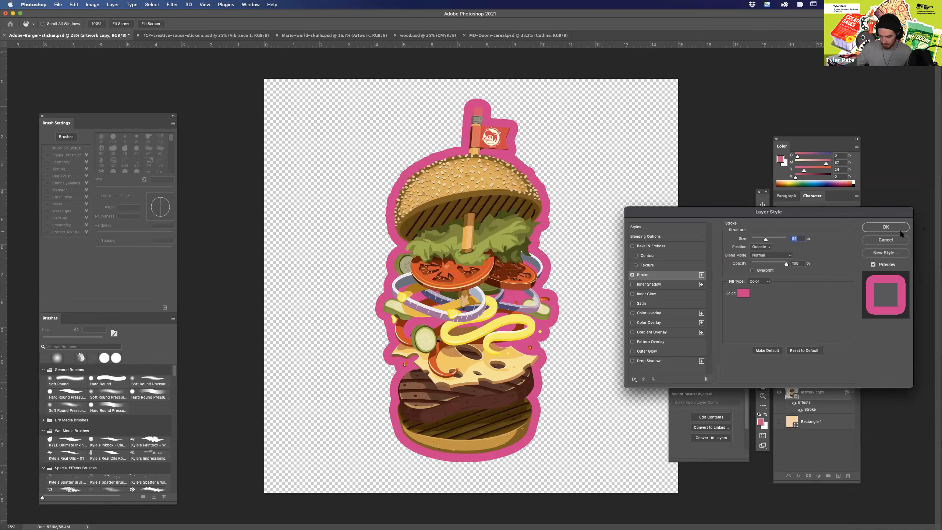
pyautogui.moveTo(767, 240); pyautogui.dragTo(768, 239)
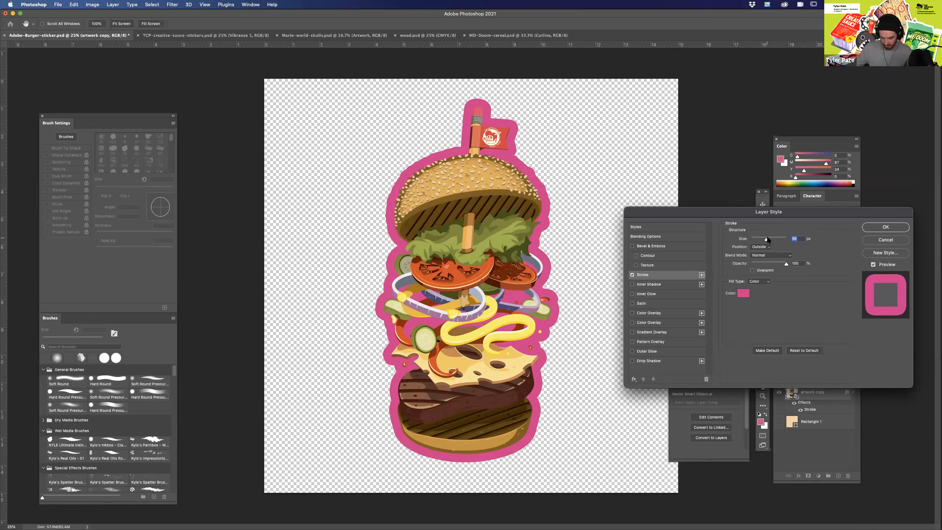
pyautogui.click(885, 226)
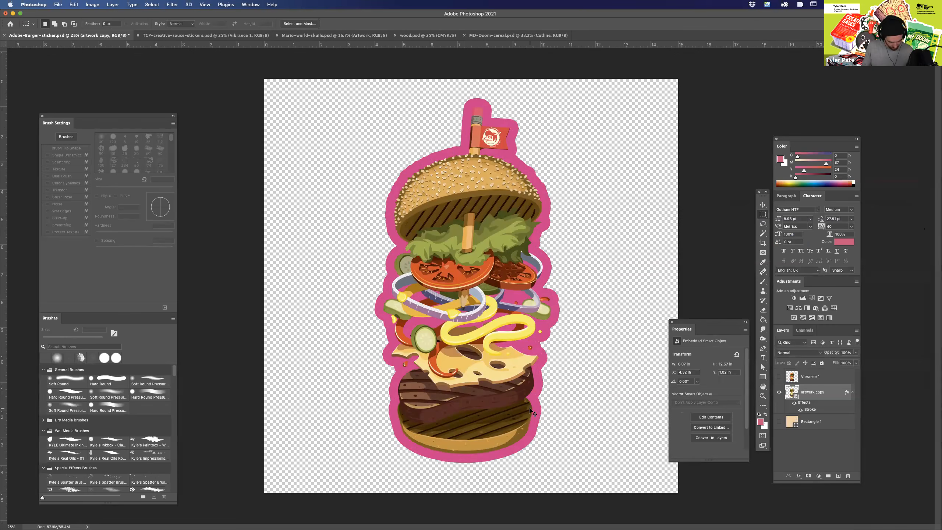
# Create a new empty layer above the Vibrance 1 layer.
pyautogui.press('super+equal')
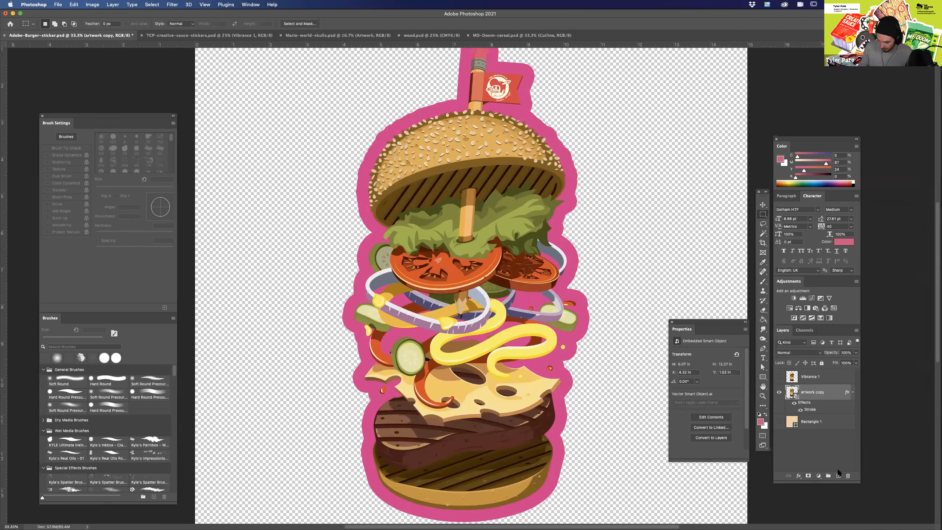
pyautogui.click(812, 381)
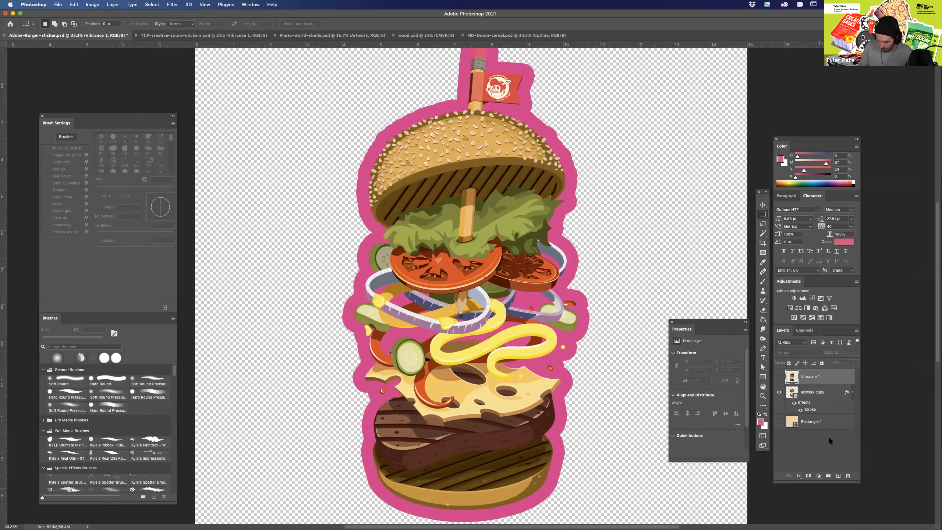
pyautogui.click(838, 476)
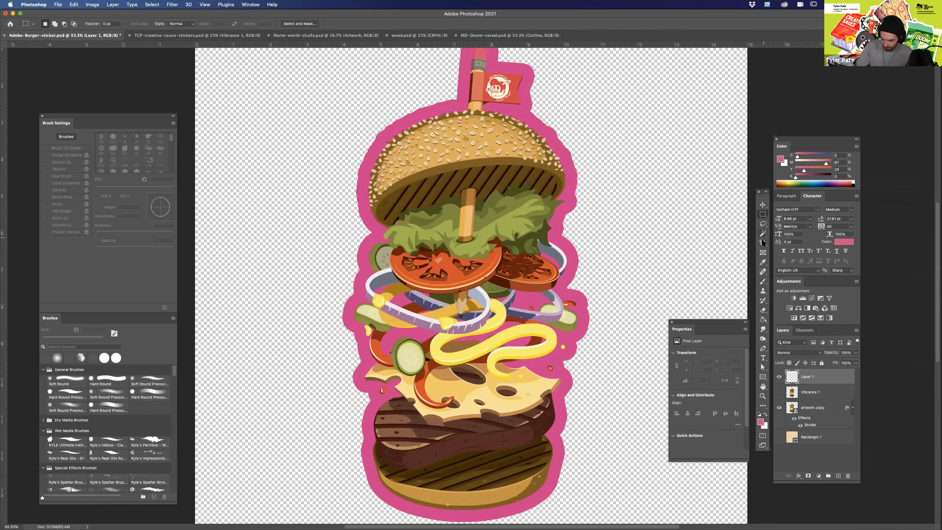
# Start a Pen tool shape on the new layer, tracing the pink outline's outer edge around the pickle on the burger's right side.
pyautogui.click(763, 348)
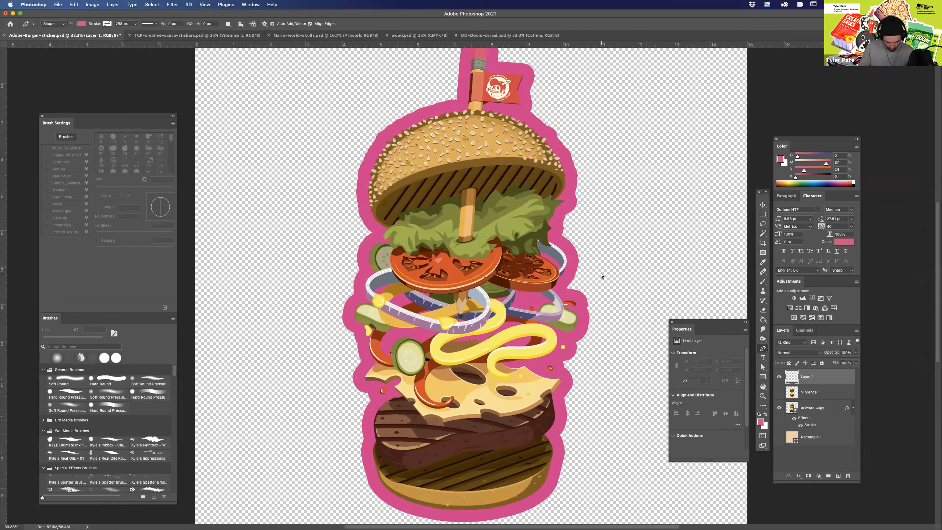
pyautogui.press('super+plus')
pyautogui.press('super+plus')
pyautogui.press('super+plus')
pyautogui.hscroll(10, 455, 342)
pyautogui.scroll(-3, 456, 343)
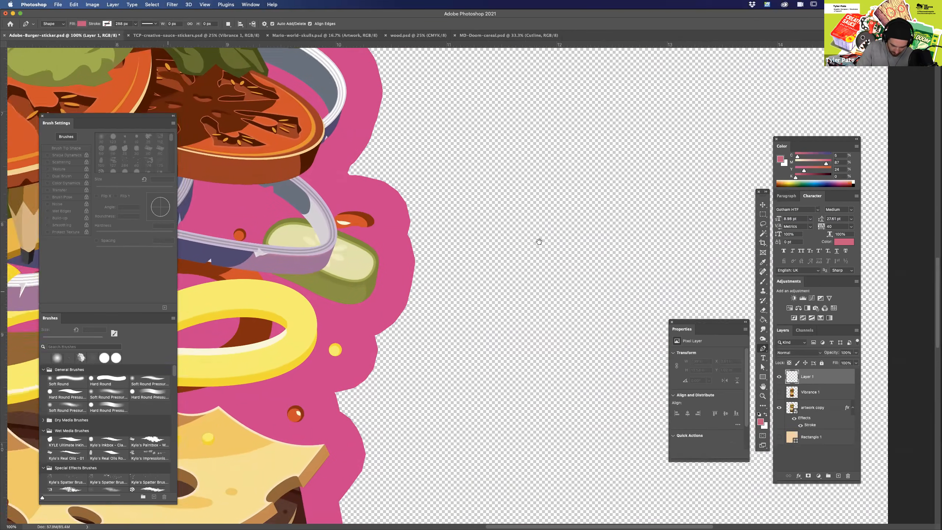
pyautogui.click(422, 202)
pyautogui.moveTo(475, 222); pyautogui.dragTo(486, 244)
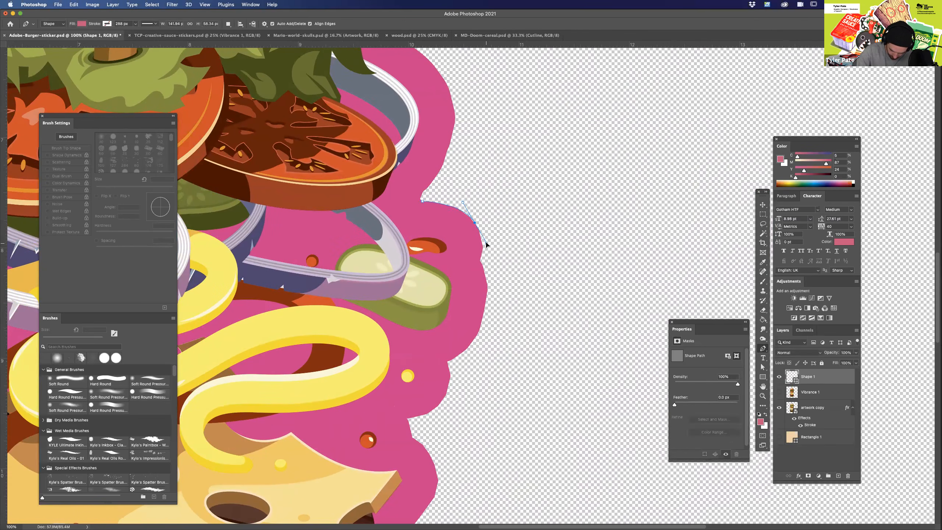
pyautogui.click(480, 260)
pyautogui.moveTo(486, 305); pyautogui.dragTo(481, 334)
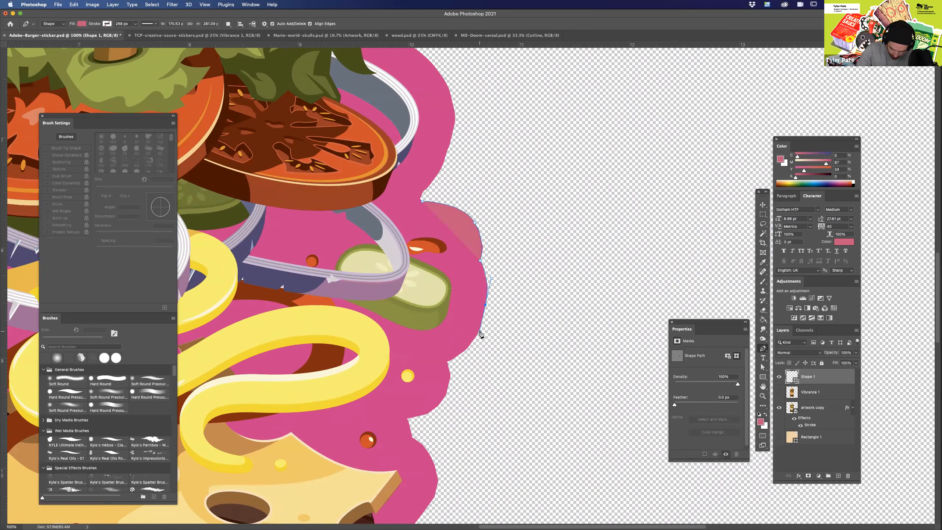
# Give the traced shape a red stroke and remove its fill.
pyautogui.click(106, 23)
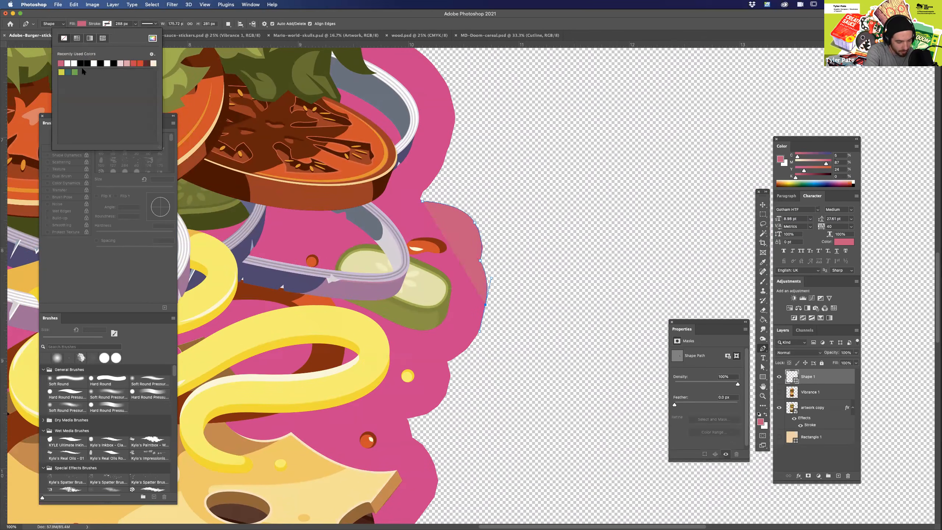
pyautogui.click(134, 63)
pyautogui.click(81, 24)
pyautogui.click(40, 39)
# Set the shape's stroke colour to pure magenta, with C 0, M 100 and Y 0.
pyautogui.click(107, 24)
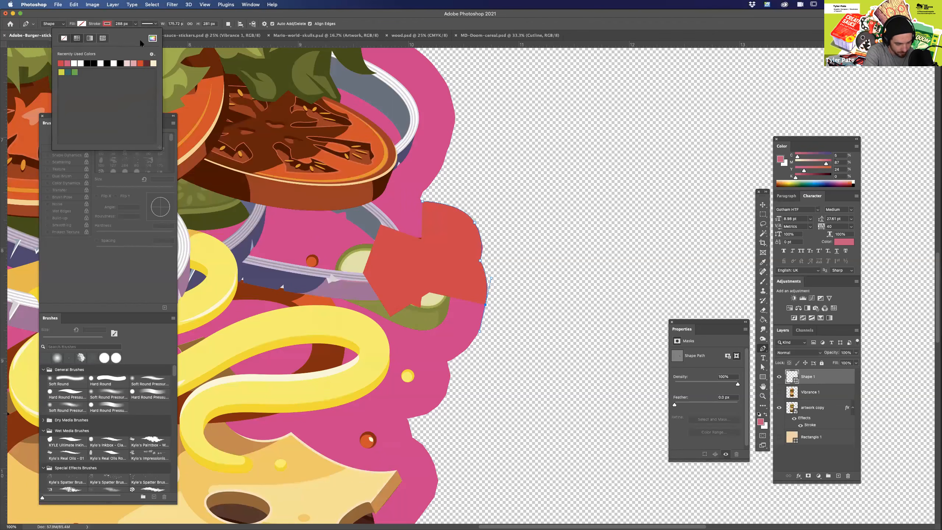
pyautogui.click(152, 39)
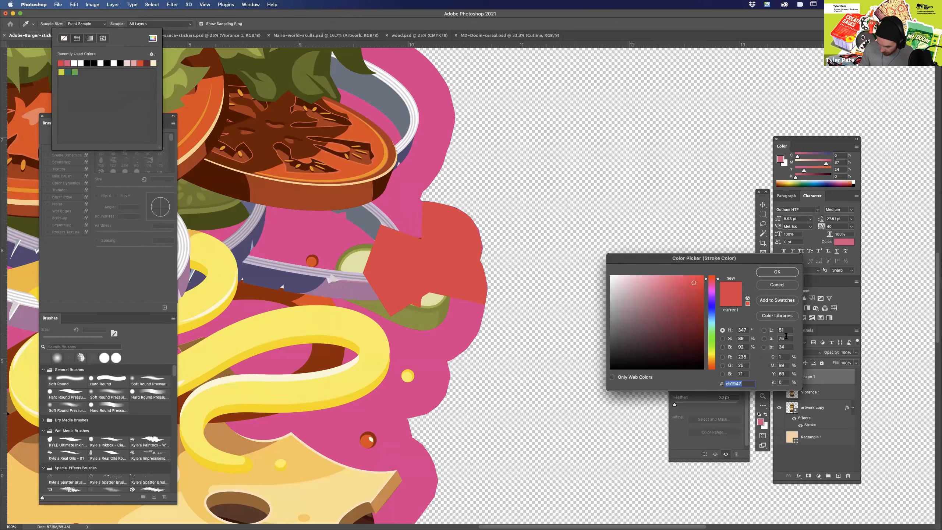
pyautogui.doubleClick(787, 365)
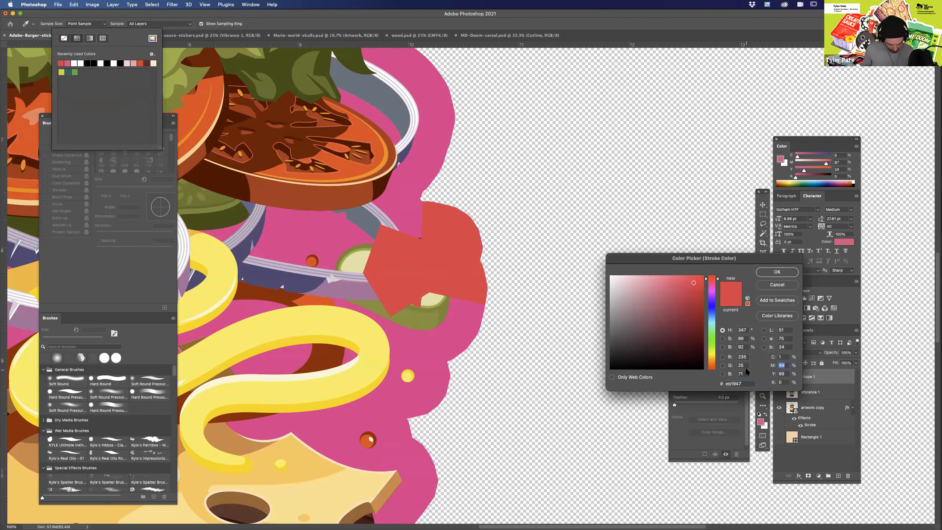
pyautogui.write('100')
pyautogui.doubleClick(782, 374)
pyautogui.write('0')
pyautogui.moveTo(785, 357); pyautogui.dragTo(775, 356)
pyautogui.write('0')
pyautogui.click(776, 271)
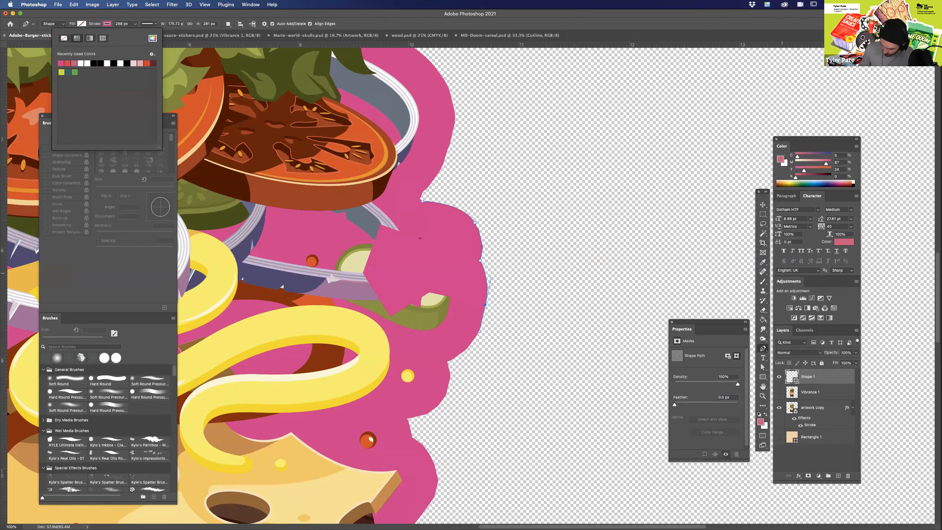
# Lower the artwork copy layer's opacity to 79%.
pyautogui.click(828, 407)
pyautogui.press('7')
pyautogui.press('9')
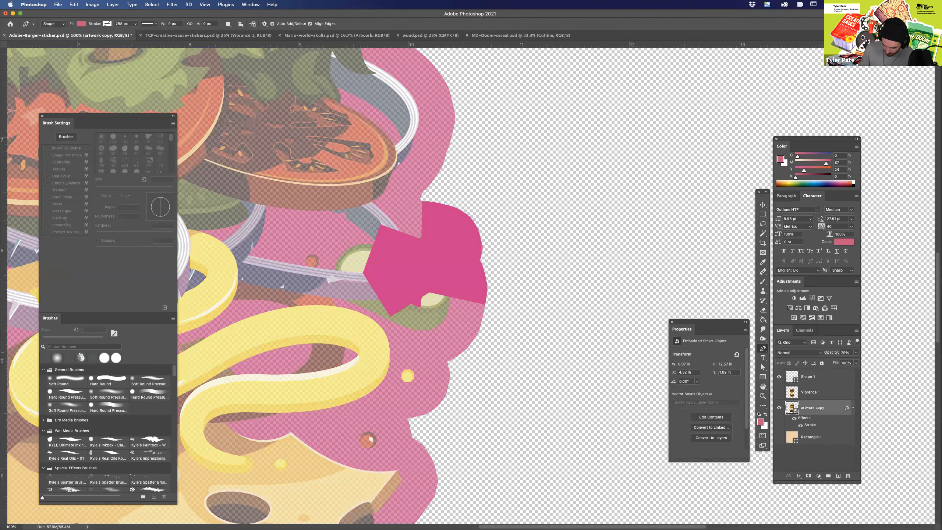
# Continue the Shape 1 path with a curve below the pickle to the next notch in the pink outline.
pyautogui.click(815, 376)
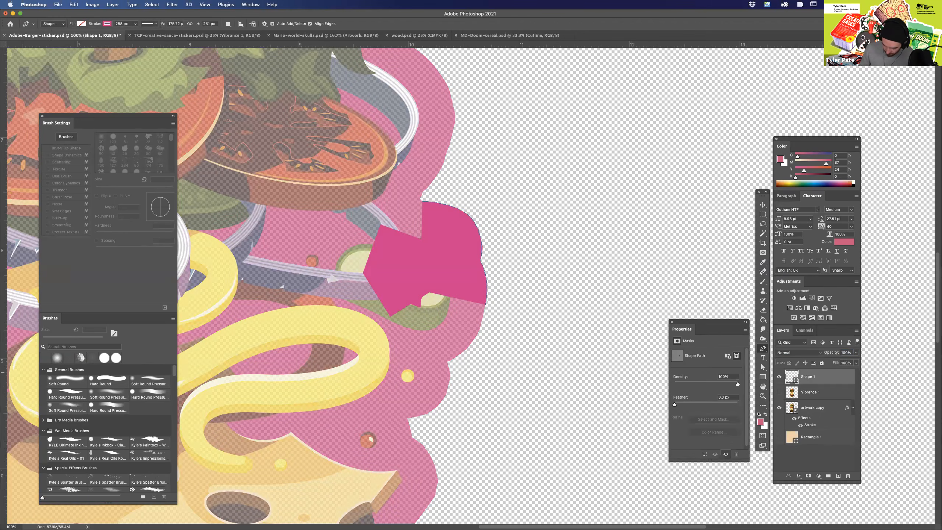
pyautogui.moveTo(486, 305); pyautogui.dragTo(480, 332)
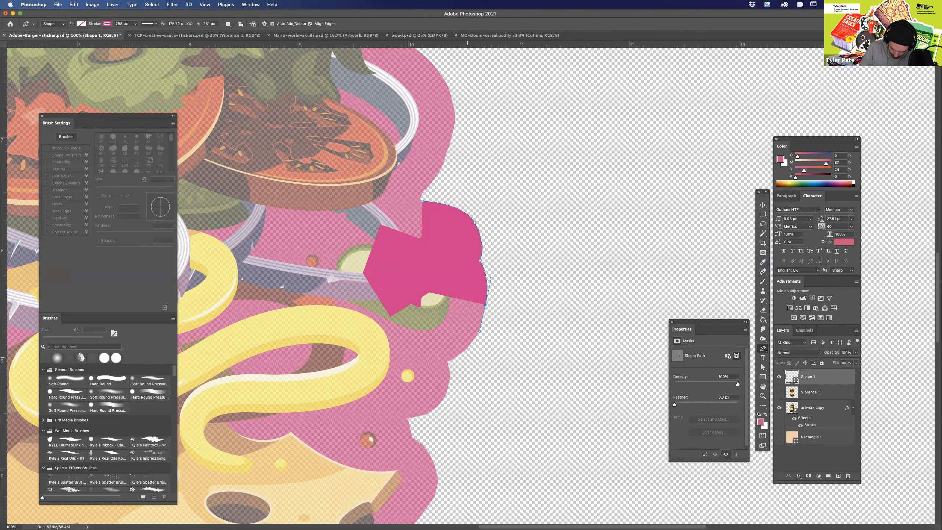
pyautogui.moveTo(448, 362); pyautogui.dragTo(422, 376)
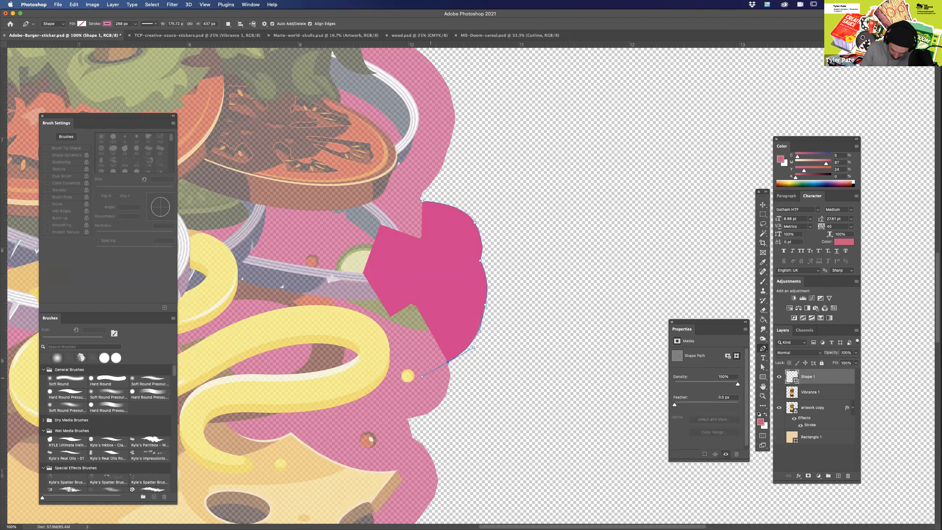
# Thin the Shape 1 stroke width to about 7.4.
pyautogui.moveTo(476, 408); pyautogui.dragTo(503, 336)
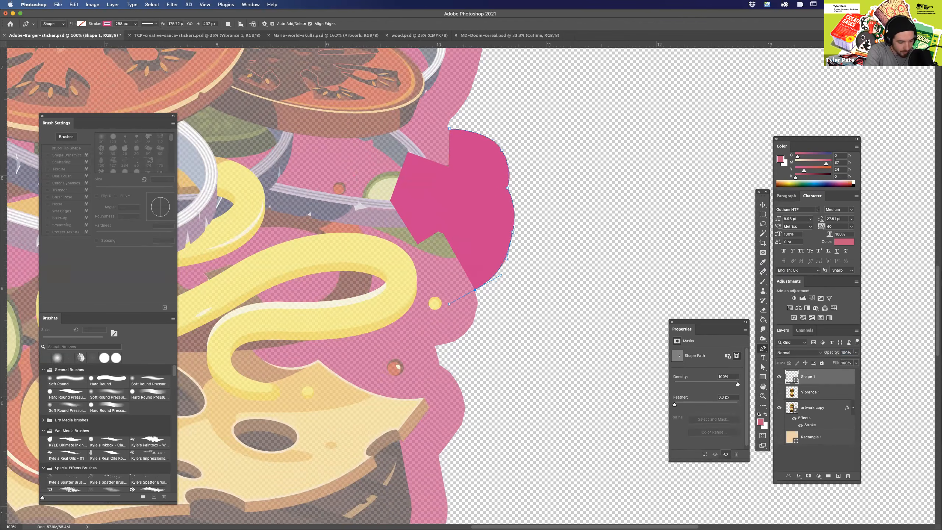
pyautogui.click(136, 24)
pyautogui.moveTo(135, 33); pyautogui.dragTo(115, 33)
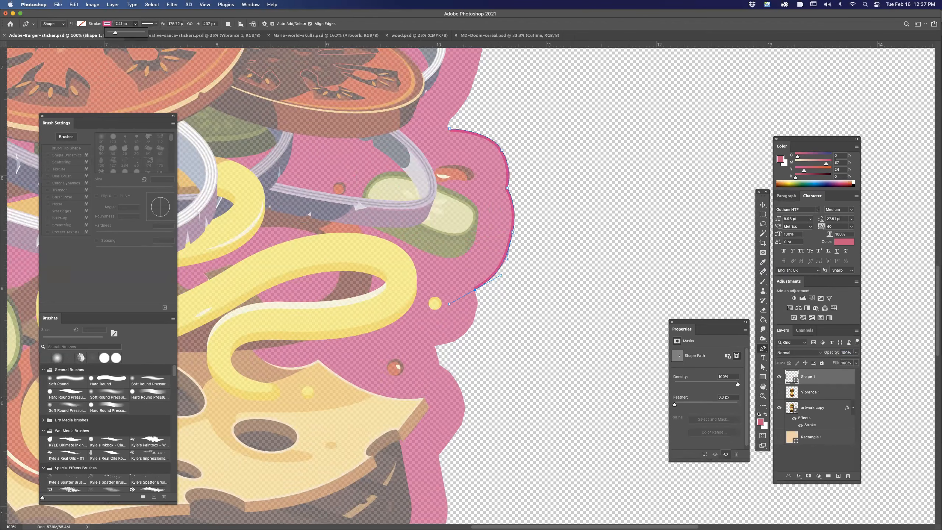
pyautogui.click(465, 333)
pyautogui.moveTo(471, 326); pyautogui.dragTo(461, 340)
pyautogui.press('super+z')
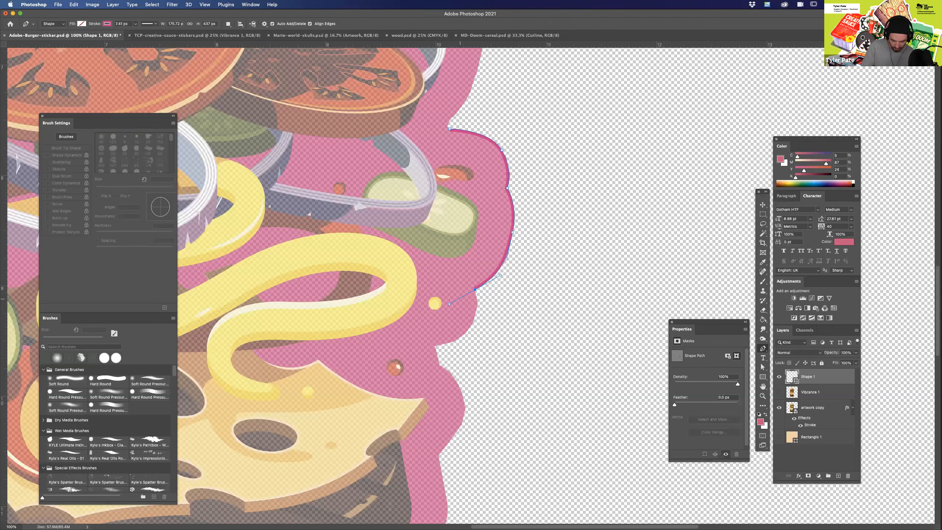
# Trace the Shape 1 path along the pink outline past the mustard squiggle and around the bulge above the cheese corner.
pyautogui.moveTo(453, 304); pyautogui.dragTo(481, 305)
pyautogui.click(467, 330)
pyautogui.moveTo(459, 341); pyautogui.dragTo(458, 340)
pyautogui.click(435, 346)
pyautogui.click(440, 365)
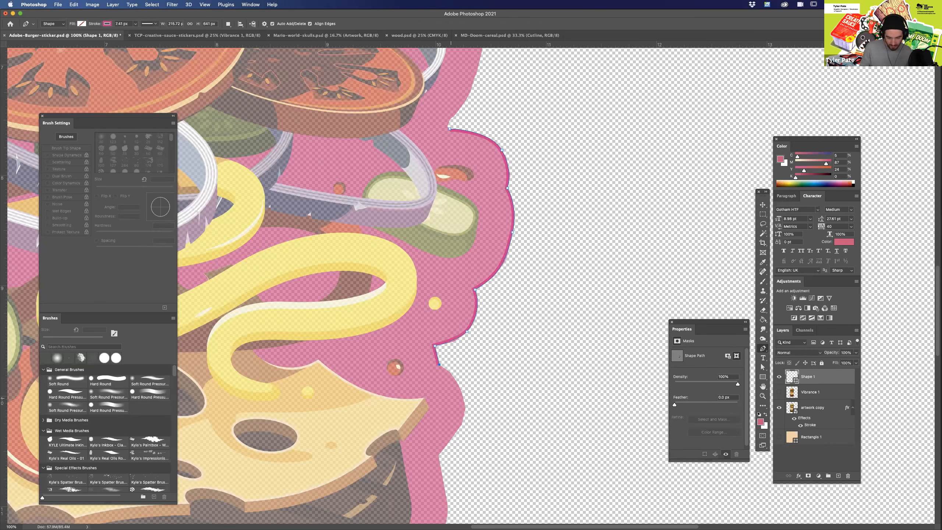
pyautogui.moveTo(464, 400); pyautogui.dragTo(466, 426)
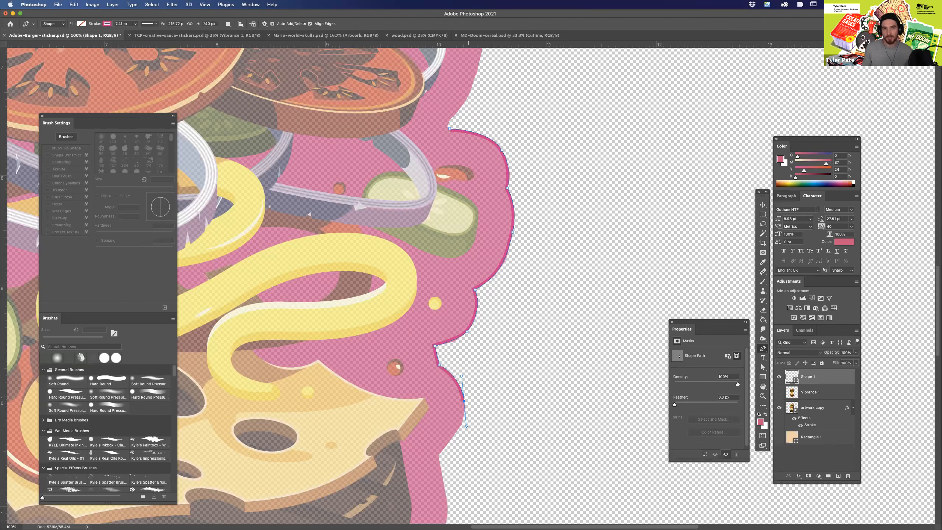
# Extend the Shape 1 path from the cheese corner along the upper patty to the notch above the lower patty.
pyautogui.scroll(-5, 471, 285)
pyautogui.hscroll(-3, 471, 284)
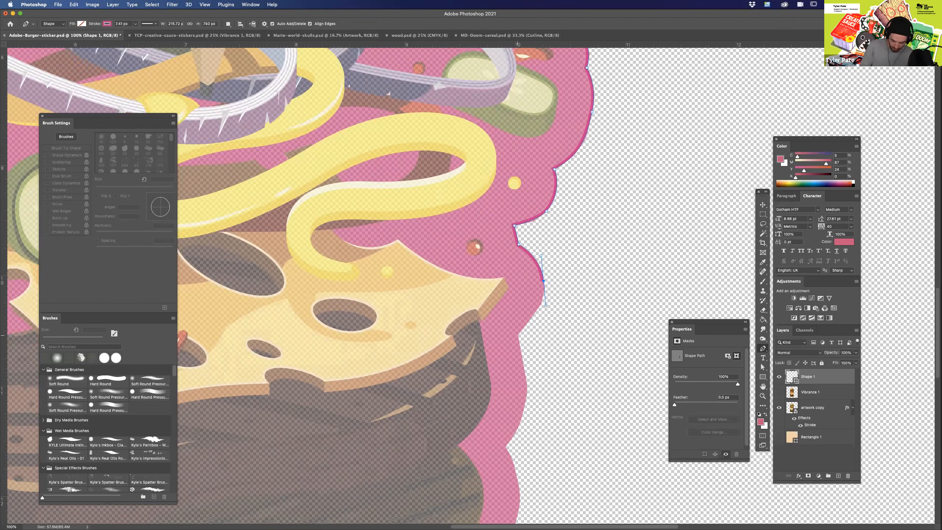
pyautogui.click(519, 336)
pyautogui.scroll(-4, 519, 336)
pyautogui.hscroll(1, 519, 336)
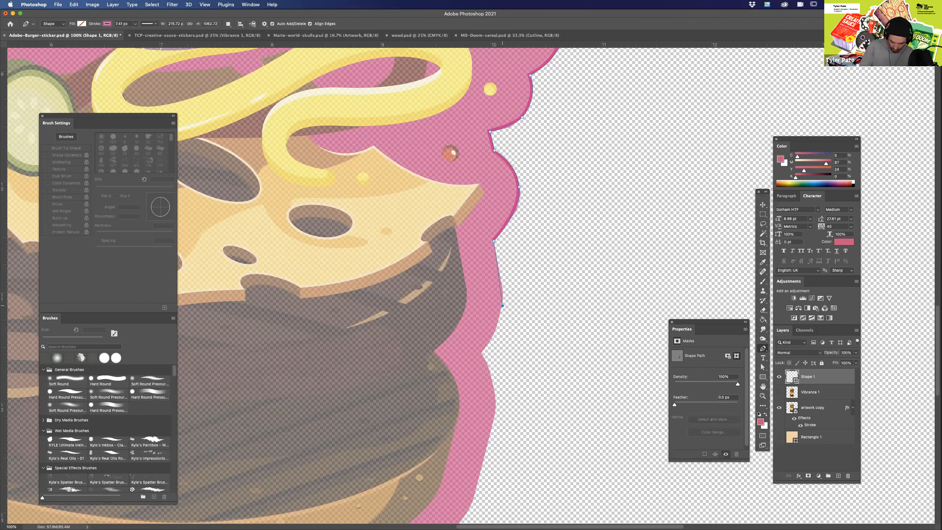
pyautogui.moveTo(503, 307); pyautogui.dragTo(499, 330)
pyautogui.click(480, 351)
# Continue the Shape 1 path along the pink outline beside the lower patty to the bottom bun's right edge.
pyautogui.scroll(-5, 481, 350)
pyautogui.hscroll(-1, 480, 350)
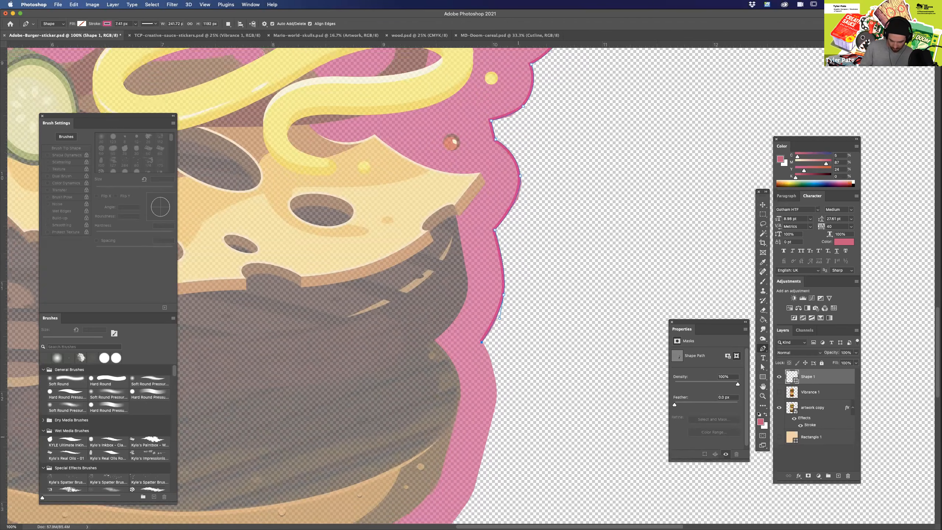
pyautogui.moveTo(513, 311); pyautogui.dragTo(509, 335)
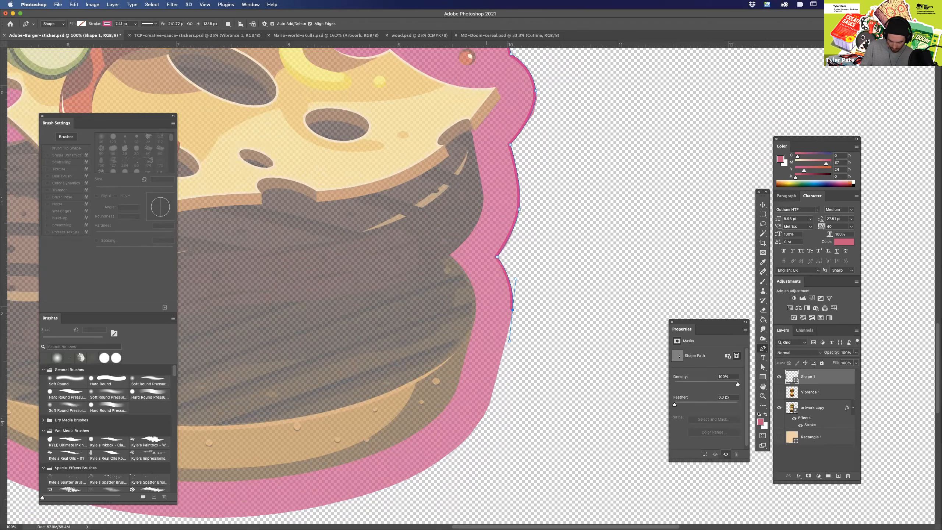
pyautogui.moveTo(486, 412); pyautogui.dragTo(477, 427)
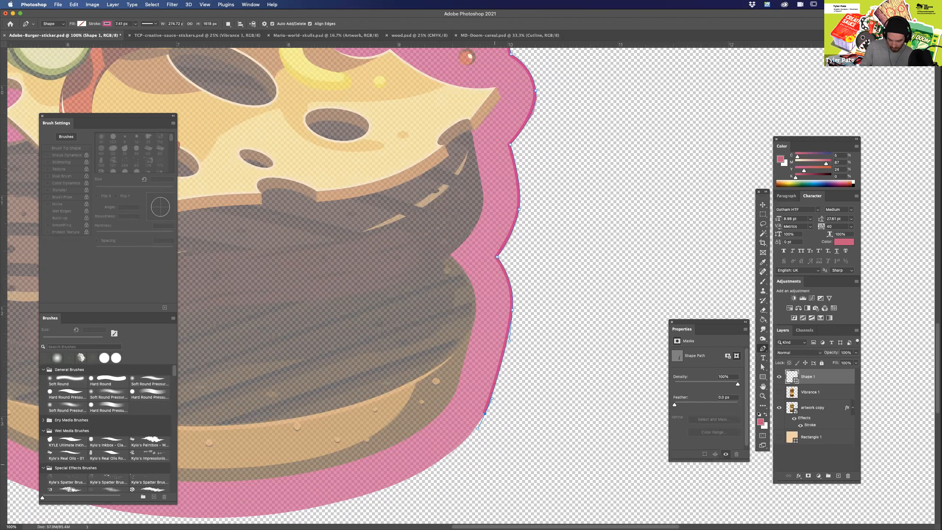
# Carry the Shape 1 path in a long curve under the bottom bun and up to its left edge.
pyautogui.scroll(-5, 478, 427)
pyautogui.hscroll(-7, 478, 428)
pyautogui.scroll(-2, 470, 285)
pyautogui.hscroll(-4, 470, 285)
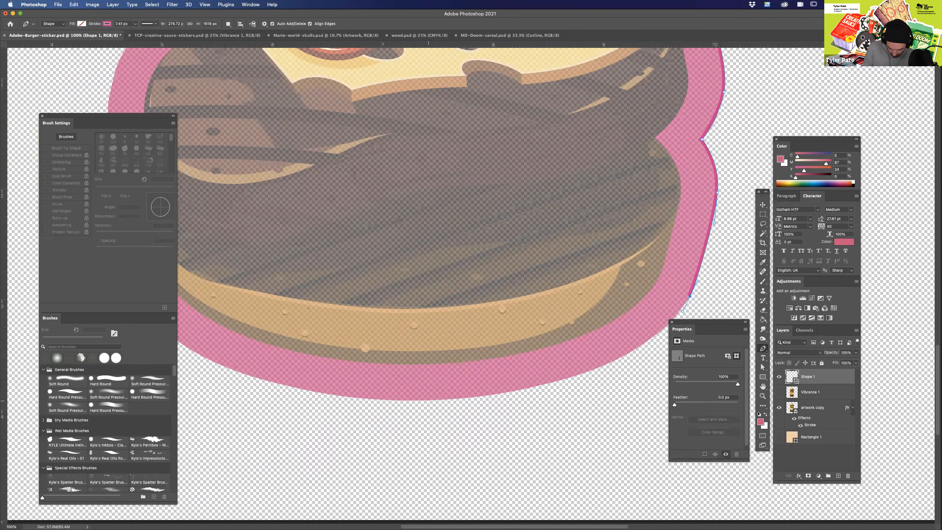
pyautogui.moveTo(429, 401); pyautogui.dragTo(246, 407)
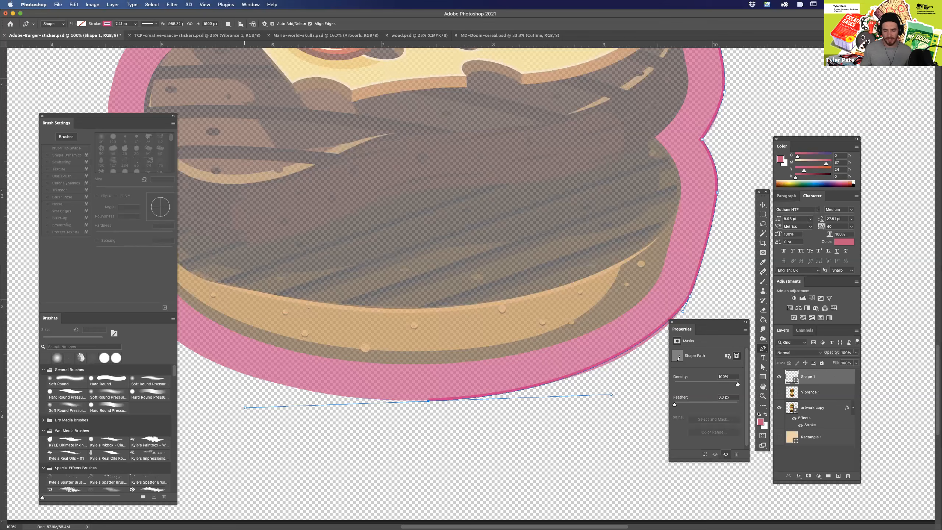
pyautogui.hscroll(-5, 471, 282)
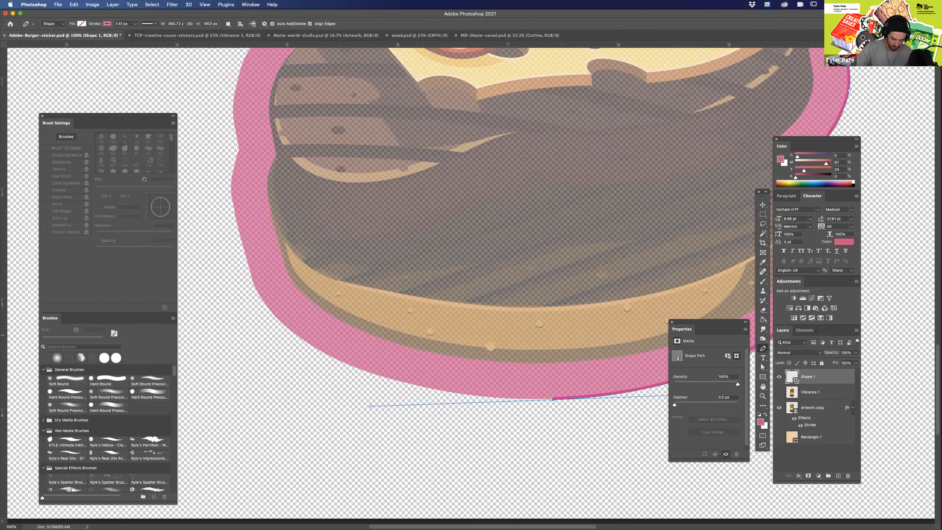
pyautogui.moveTo(254, 288)
pyautogui.mouseDown()
pyautogui.moveTo(227, 241)
pyautogui.moveTo(412, 376)
pyautogui.moveTo(408, 396)
pyautogui.mouseUp()
# Trace the Shape 1 path up the left side of both patties to the notch below the cheese.
pyautogui.moveTo(398, 343); pyautogui.dragTo(395, 329)
pyautogui.click(405, 301)
pyautogui.moveTo(401, 247); pyautogui.dragTo(406, 226)
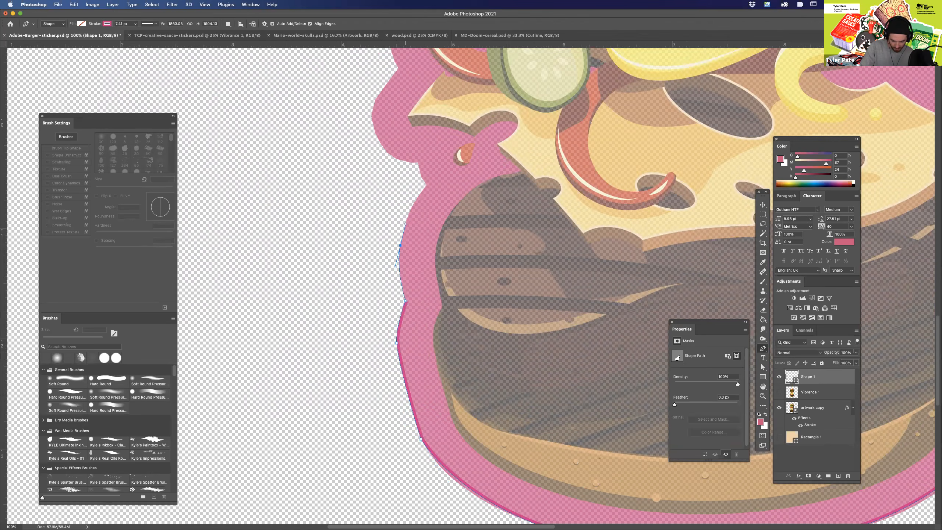
pyautogui.scroll(5, 471, 282)
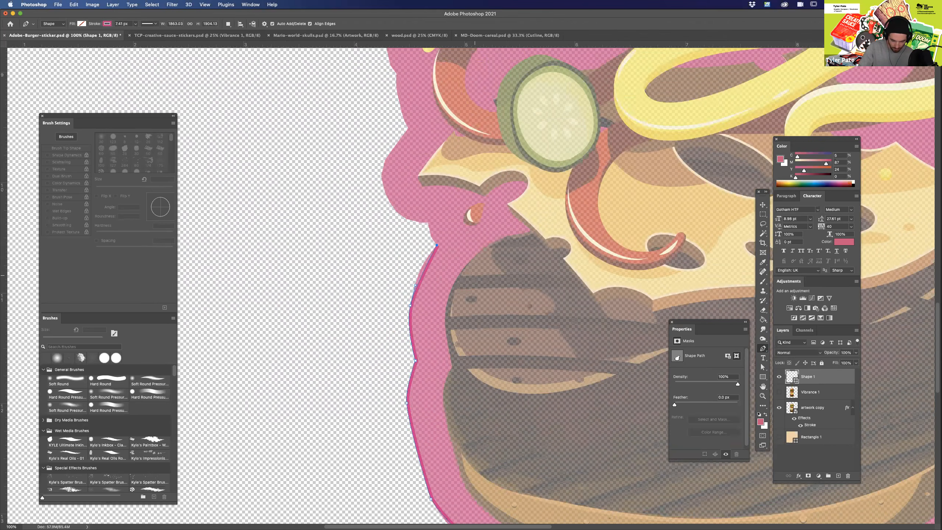
pyautogui.moveTo(440, 252); pyautogui.dragTo(461, 229)
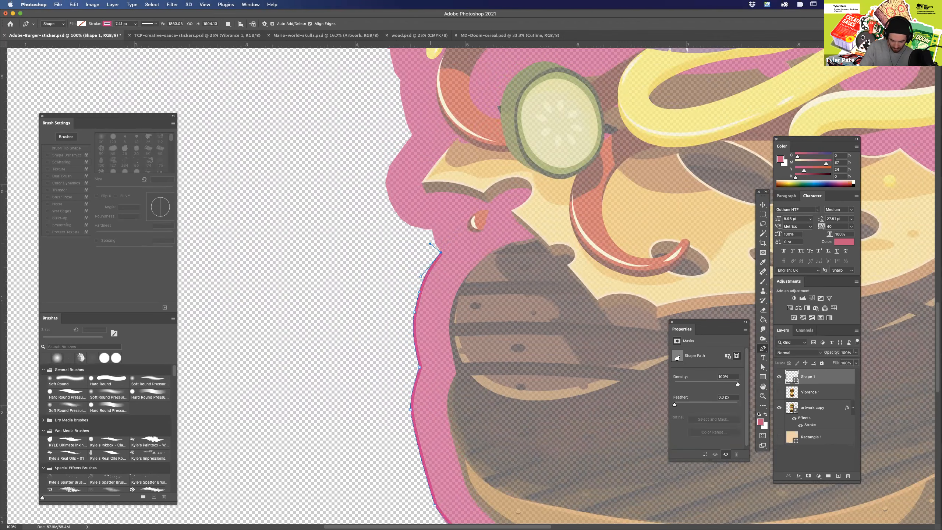
# Extend the Shape 1 path around the left cheese bulge to the notch beside the chili pepper, adjusting the curve handle.
pyautogui.scroll(10, 432, 238)
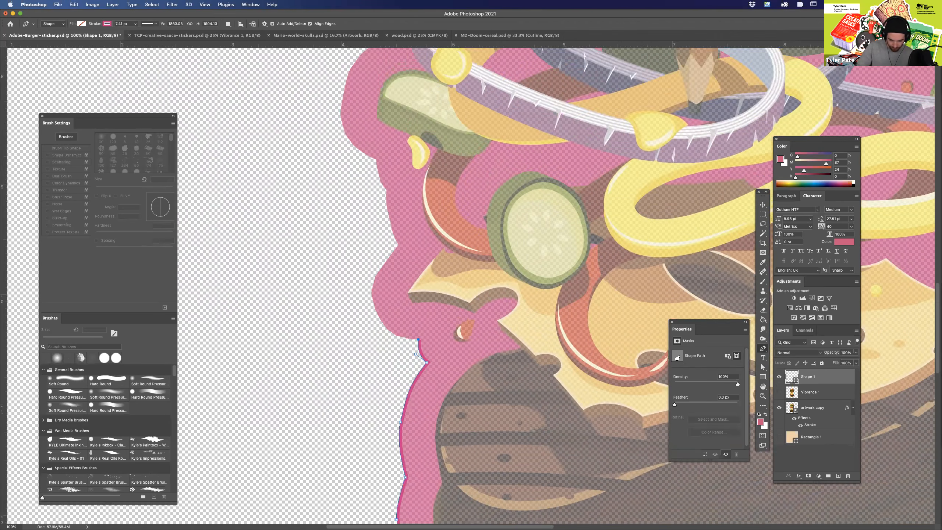
pyautogui.moveTo(367, 355); pyautogui.dragTo(363, 318)
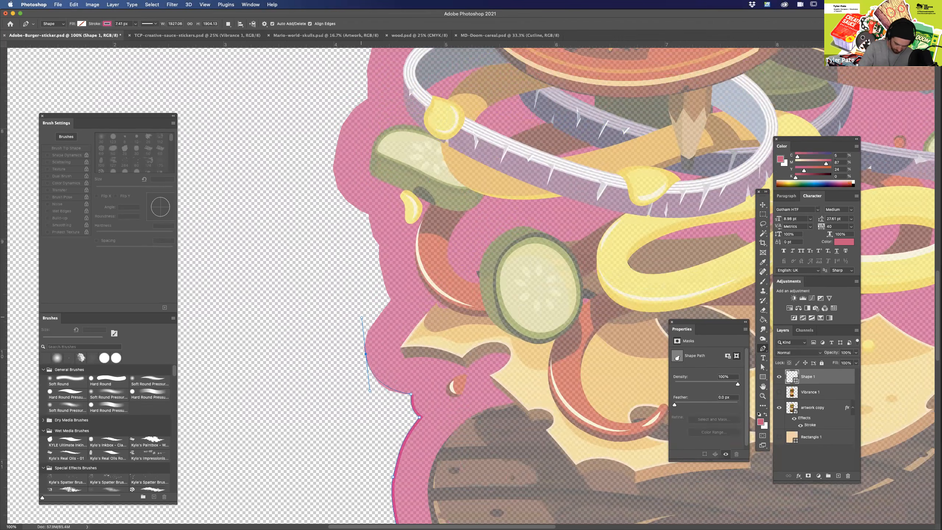
pyautogui.click(391, 300)
pyautogui.moveTo(361, 316); pyautogui.dragTo(362, 325)
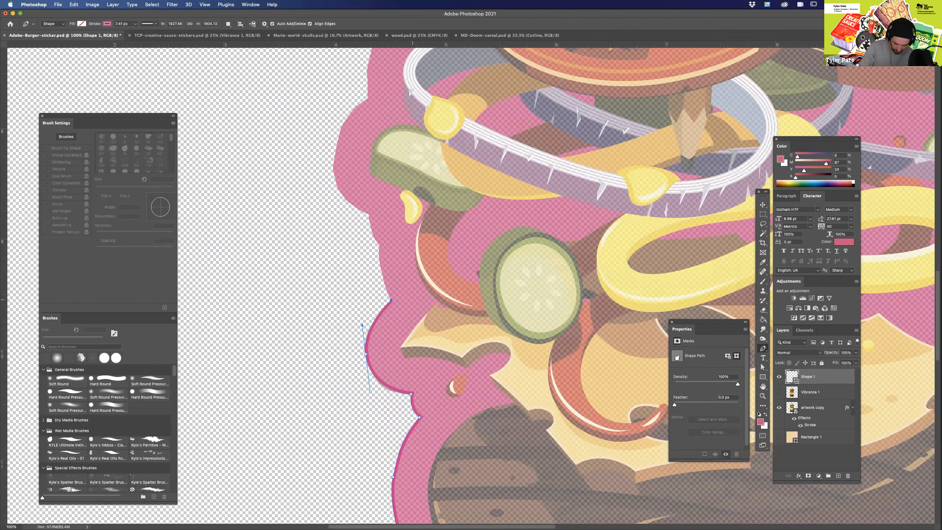
pyautogui.click(390, 300)
# Continue the Shape 1 path past the chili pepper and around the left pickle to the outline beside the onion ring.
pyautogui.moveTo(379, 245); pyautogui.dragTo(385, 213)
pyautogui.press('super+z')
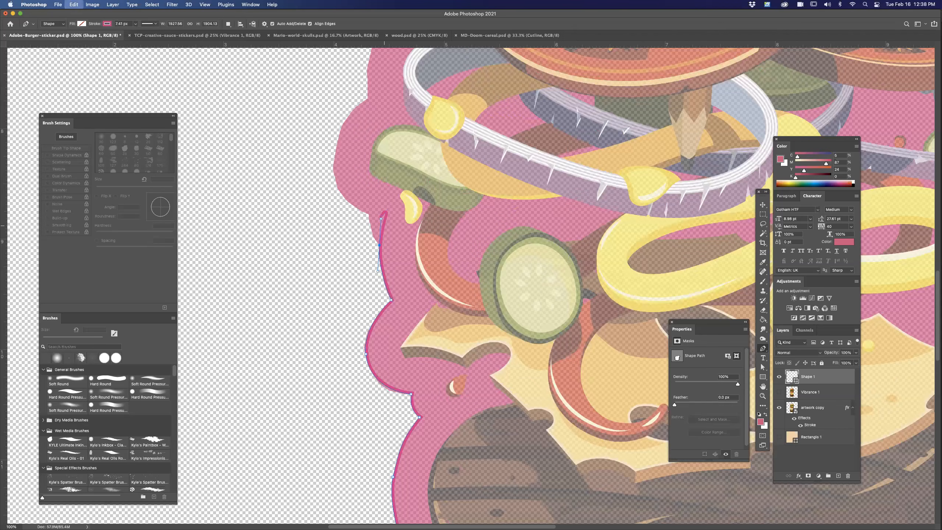
pyautogui.click(369, 215)
pyautogui.scroll(5, 471, 286)
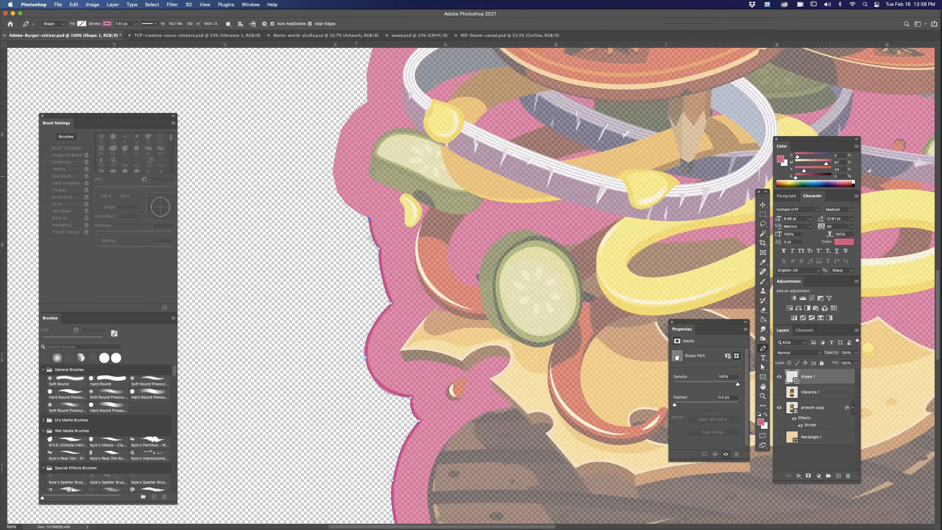
pyautogui.moveTo(316, 274); pyautogui.dragTo(315, 239)
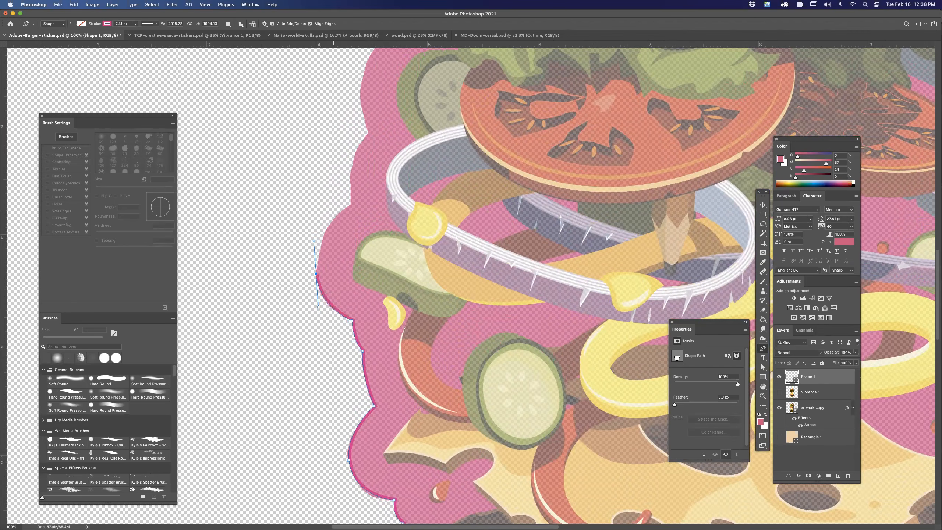
pyautogui.click(350, 205)
# Trace the Shape 1 path past the onion ring and upper pickle slice, through the lettuce notch to the top bun's lower edge.
pyautogui.scroll(5, 471, 285)
pyautogui.hscroll(-2, 471, 286)
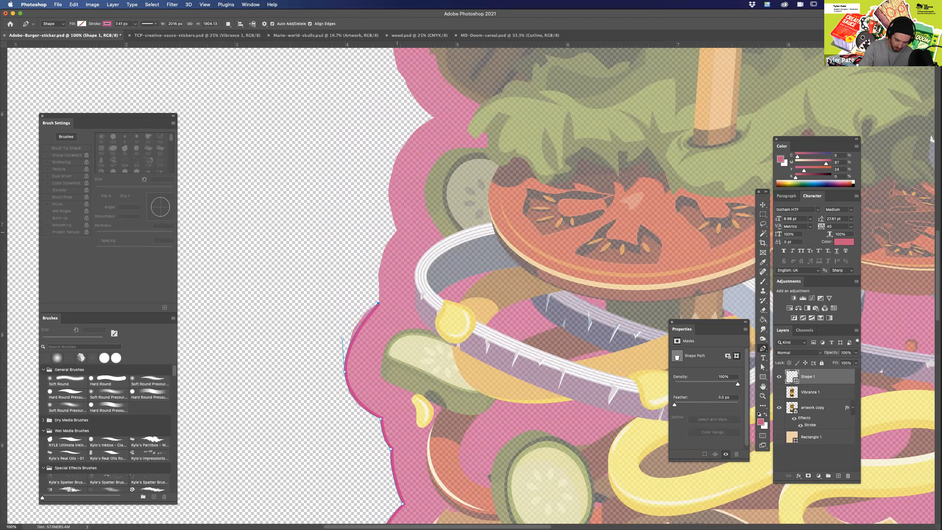
pyautogui.moveTo(397, 231)
pyautogui.mouseDown()
pyautogui.moveTo(433, 199)
pyautogui.moveTo(378, 196)
pyautogui.moveTo(431, 234)
pyautogui.moveTo(434, 282)
pyautogui.mouseUp()
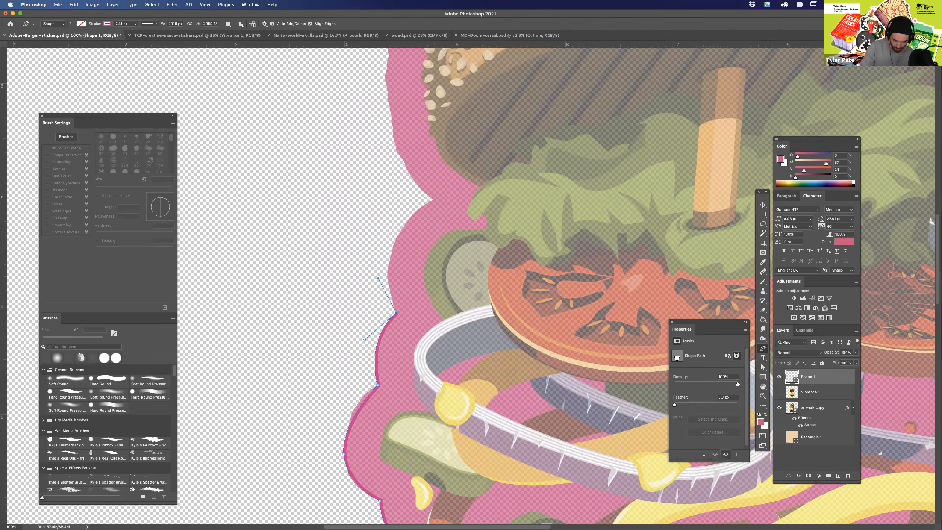
pyautogui.moveTo(434, 201); pyautogui.dragTo(479, 353)
pyautogui.keyDown('alt'); pyautogui.moveTo(463, 344); pyautogui.dragTo(378, 296); pyautogui.keyUp('alt')
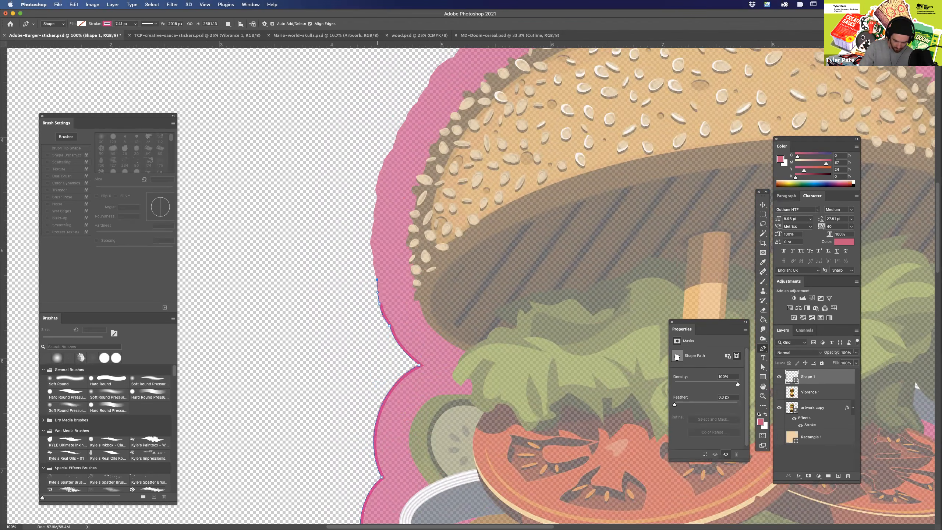
# Curve the Shape 1 path up the top bun's left side and over it to the corner at the pencil.
pyautogui.click(371, 241)
pyautogui.scroll(5, 471, 286)
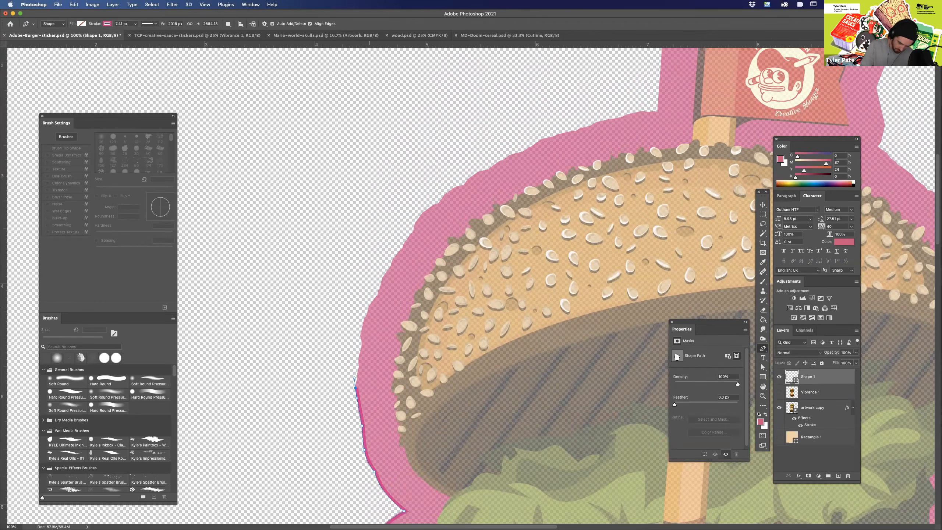
pyautogui.moveTo(368, 308); pyautogui.dragTo(379, 284)
pyautogui.moveTo(469, 178); pyautogui.dragTo(525, 143)
pyautogui.scroll(5, 471, 285)
pyautogui.hscroll(8, 471, 286)
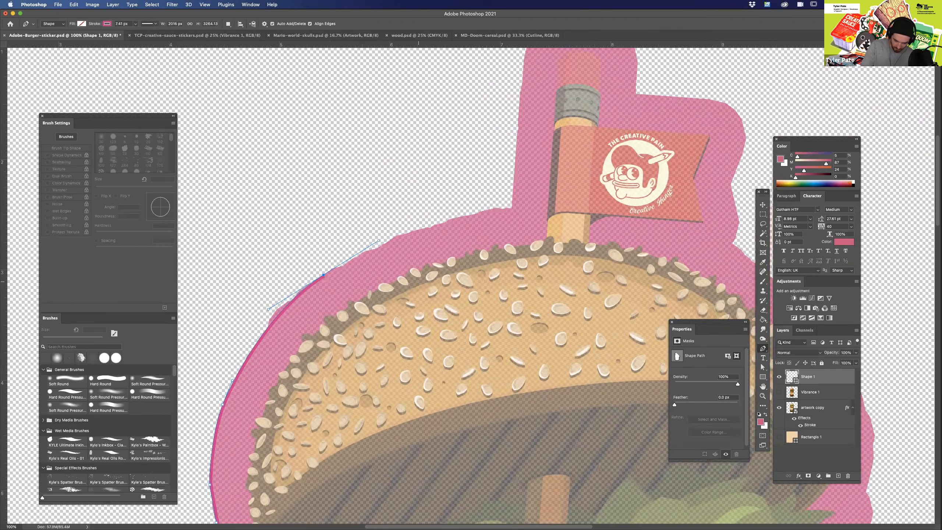
pyautogui.click(493, 223)
pyautogui.moveTo(492, 223); pyautogui.dragTo(548, 217)
# Trace the Shape 1 path up the pencil's left side, over its rounded top and down to the corner above the flag.
pyautogui.moveTo(506, 182); pyautogui.dragTo(495, 176)
pyautogui.moveTo(430, 240); pyautogui.dragTo(352, 421)
pyautogui.click(432, 239)
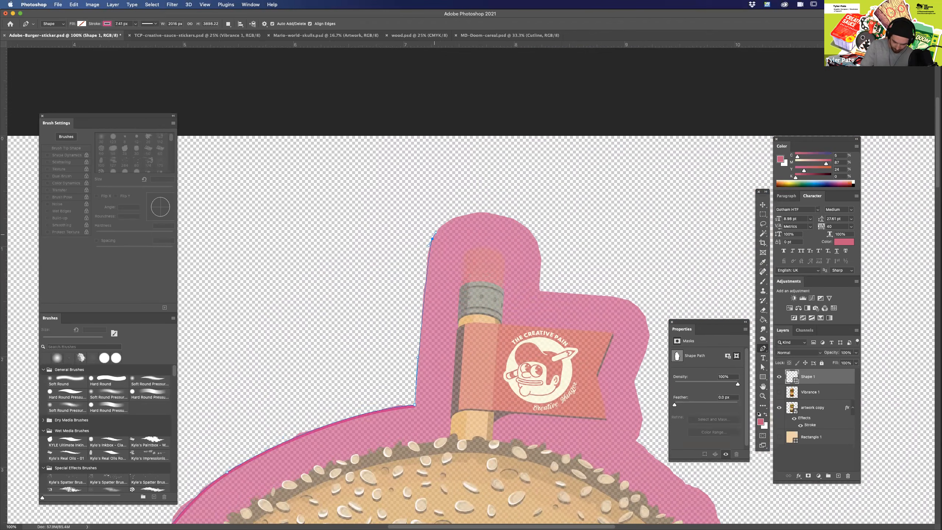
pyautogui.moveTo(494, 213); pyautogui.dragTo(522, 219)
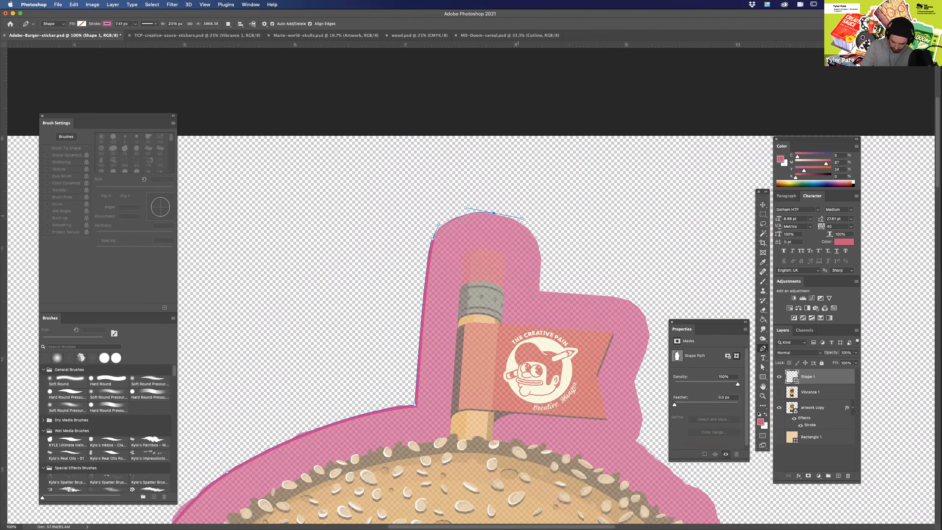
pyautogui.moveTo(542, 258); pyautogui.dragTo(540, 277)
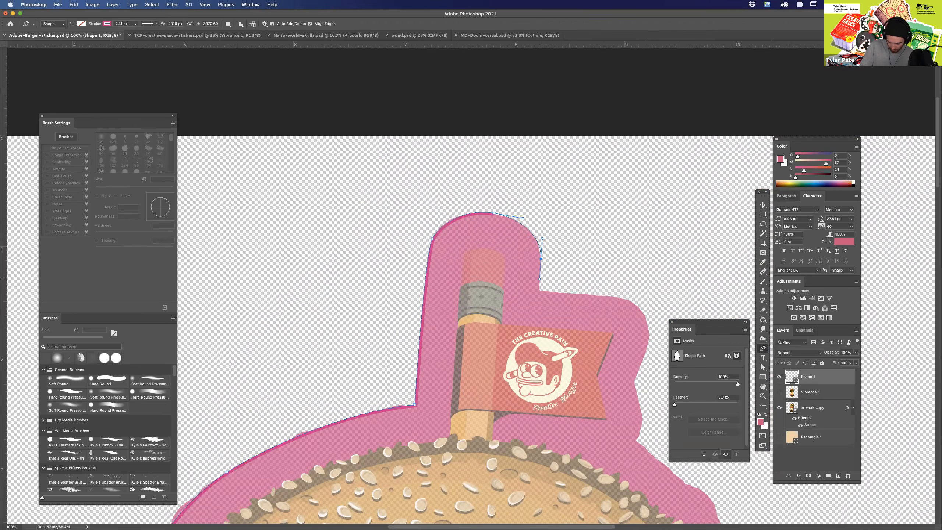
pyautogui.click(539, 291)
# Extend the Shape 1 path around the flag's outline to the notch where it meets the top bun.
pyautogui.moveTo(645, 340); pyautogui.dragTo(485, 276)
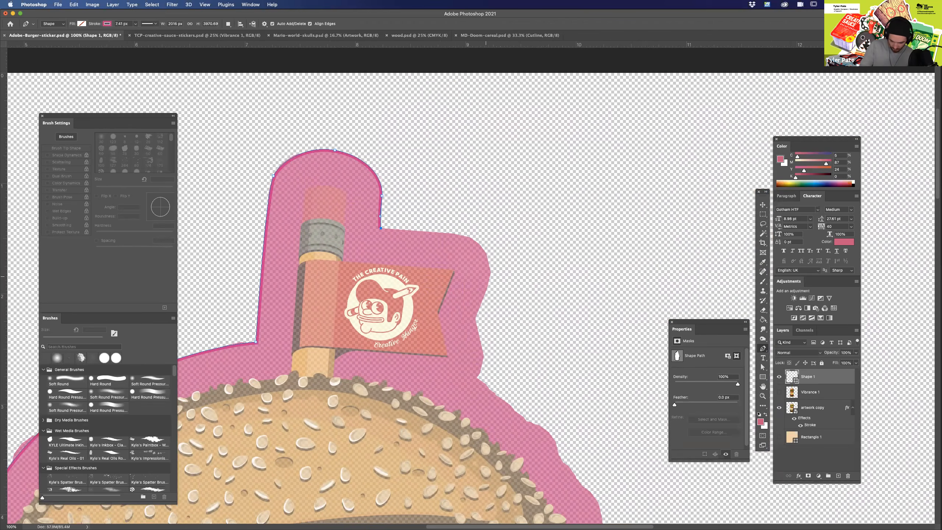
pyautogui.moveTo(465, 236); pyautogui.dragTo(481, 240)
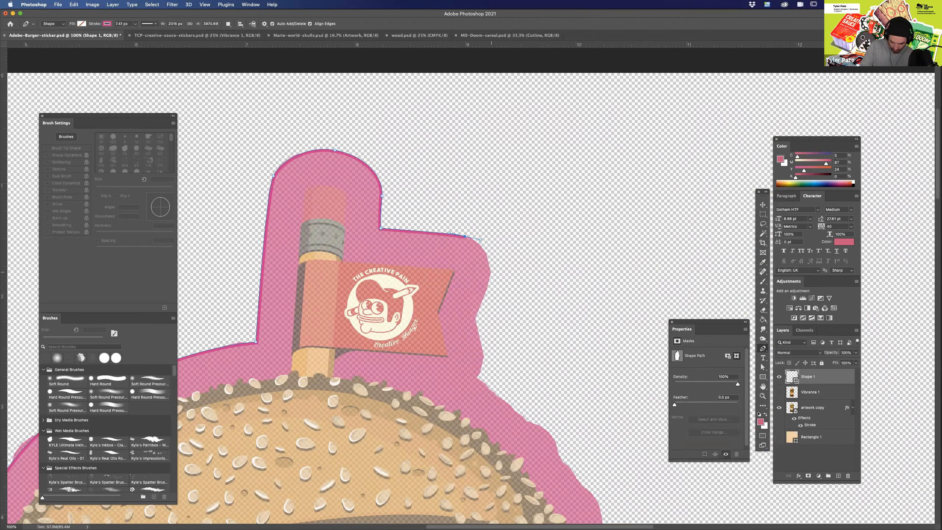
pyautogui.moveTo(490, 281); pyautogui.dragTo(483, 300)
pyautogui.click(475, 317)
pyautogui.moveTo(484, 363); pyautogui.dragTo(480, 374)
pyautogui.click(477, 377)
# Continue the Shape 1 path down the top bun's right side to the notch above the lettuce.
pyautogui.moveTo(539, 404); pyautogui.dragTo(444, 222)
pyautogui.moveTo(485, 280); pyautogui.dragTo(497, 303)
pyautogui.moveTo(508, 358); pyautogui.dragTo(519, 268)
pyautogui.click(511, 279)
pyautogui.moveTo(512, 384); pyautogui.dragTo(551, 346)
# Trace the Shape 1 path along the scalloped pink outline beside the lettuce, redoing the last curve.
pyautogui.moveTo(553, 280); pyautogui.dragTo(543, 297)
pyautogui.click(523, 307)
pyautogui.moveTo(516, 328); pyautogui.dragTo(505, 369)
pyautogui.press('super+z')
# Curve the Shape 1 path around the right onion ring and close it at its starting notch.
pyautogui.scroll(-8, 471, 286)
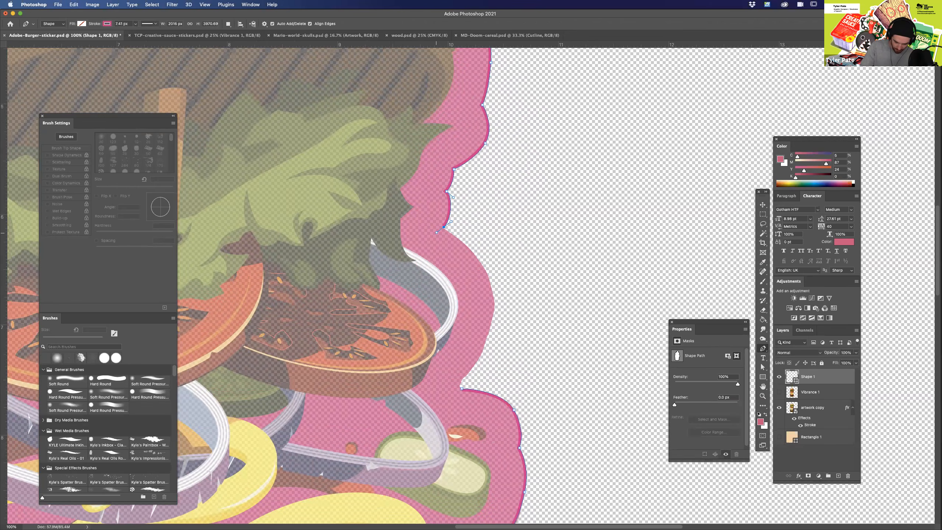
pyautogui.moveTo(494, 312); pyautogui.dragTo(490, 340)
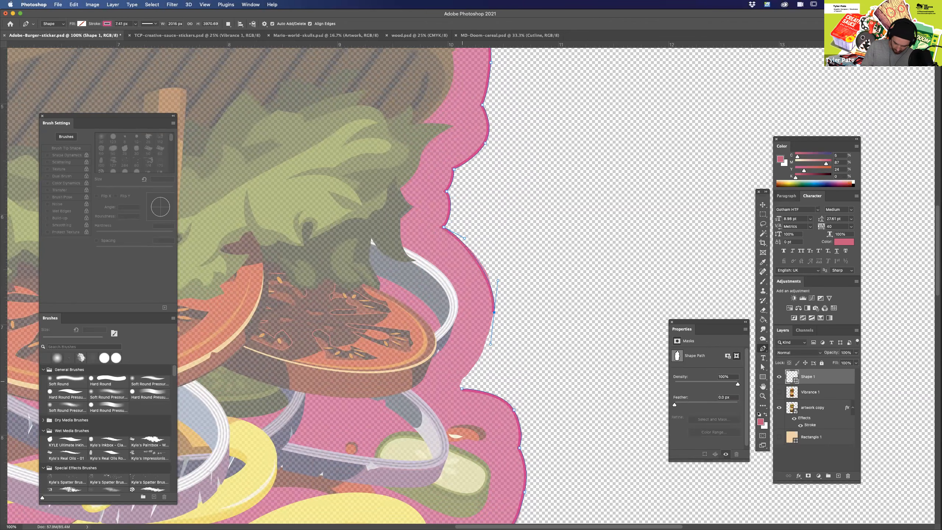
pyautogui.click(462, 380)
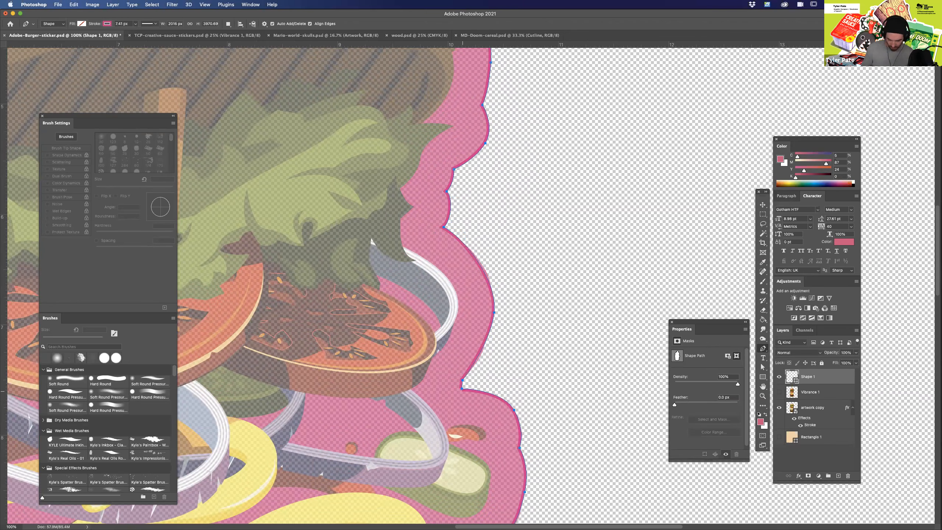
# Set the artwork copy layer to 100% opacity and delete the layer.
pyautogui.press('super+minus')
pyautogui.press('super+minus')
pyautogui.press('super+minus')
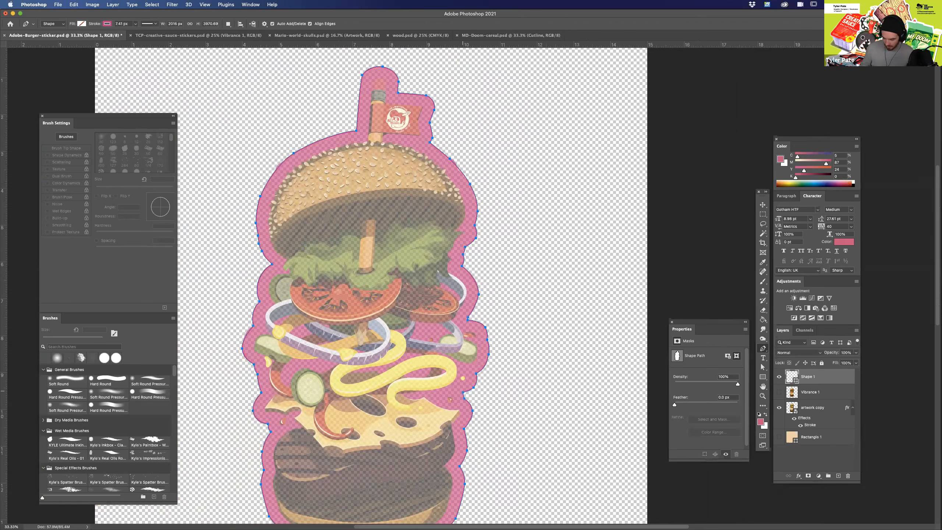
pyautogui.click(816, 408)
pyautogui.press('0')
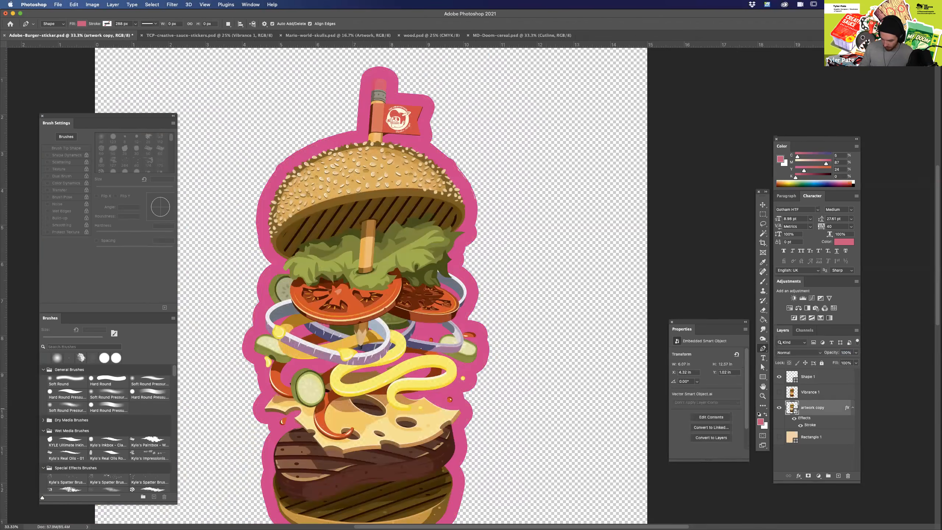
pyautogui.press('Delete')
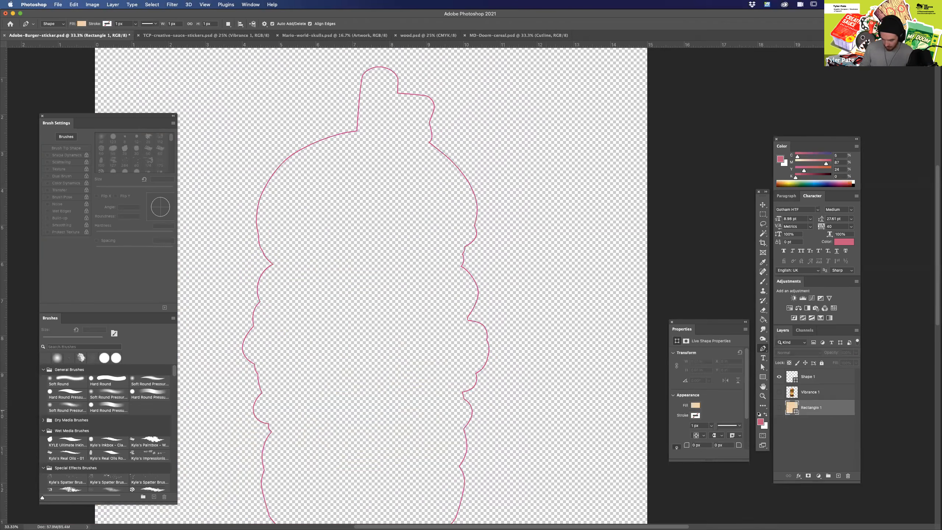
# Rename the Shape 1 layer as Cutline.
pyautogui.click(820, 377)
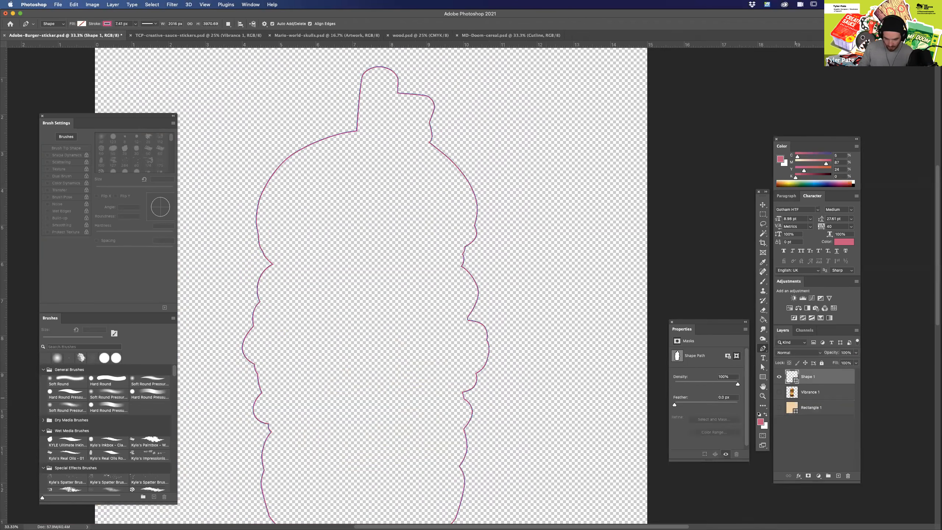
pyautogui.press('a')
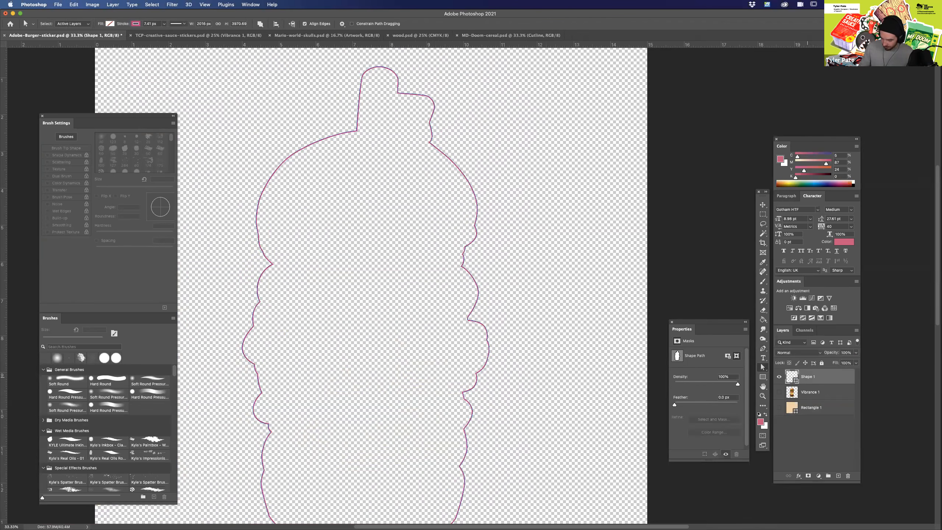
pyautogui.write('Cu')
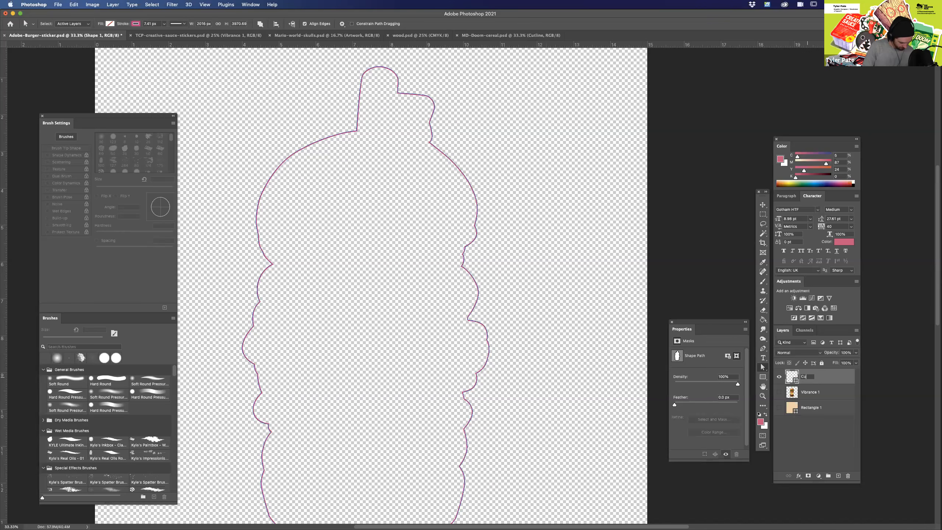
pyautogui.write('tline')
pyautogui.press('Return')
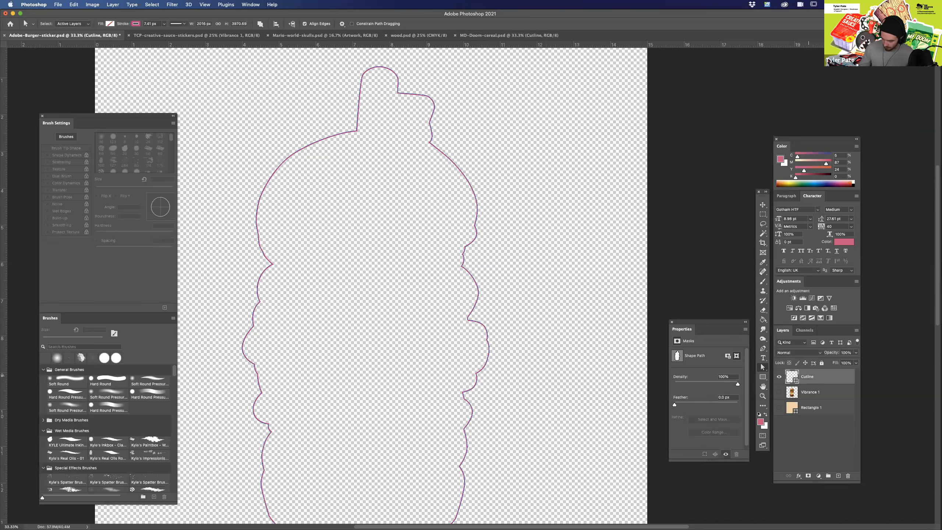
# Show the Vibrance 1 burger layer and delete the hidden Rectangle 1 background layer.
pyautogui.click(779, 392)
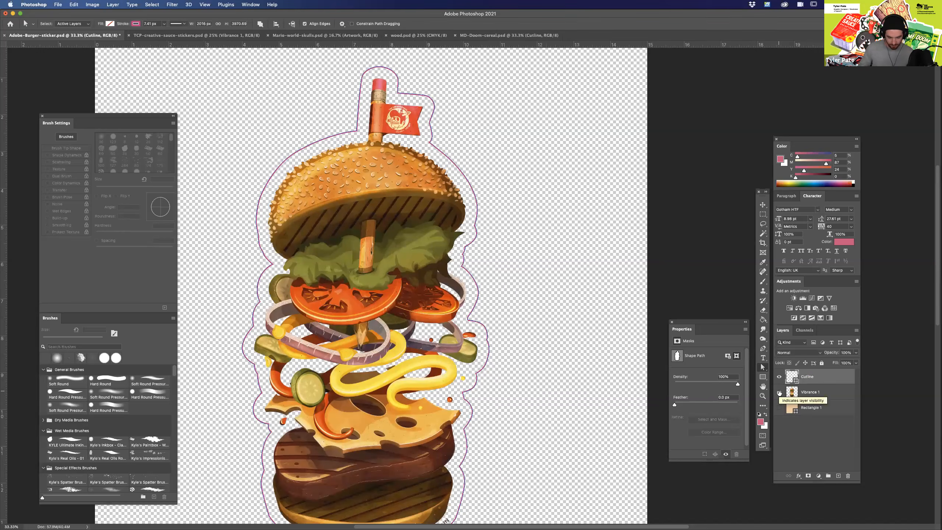
pyautogui.scroll(-5, 561, 353)
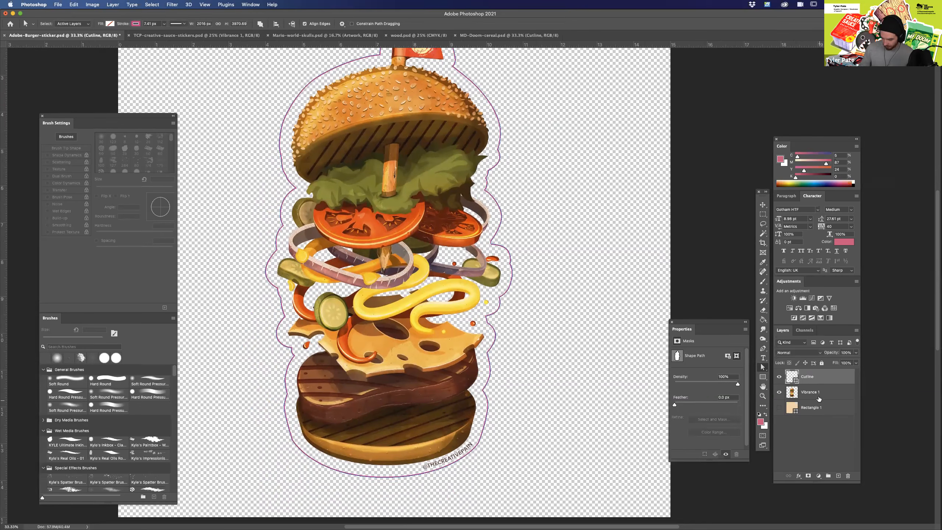
pyautogui.click(823, 409)
pyautogui.click(847, 475)
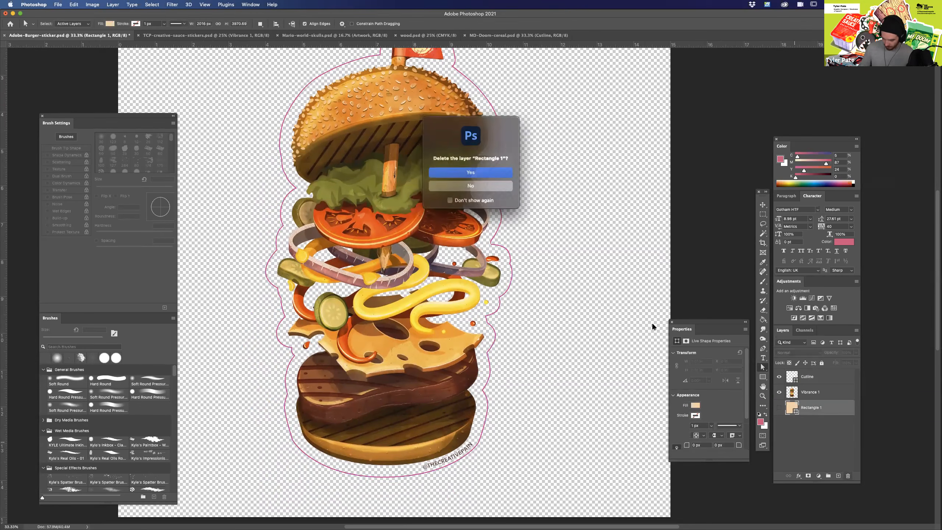
pyautogui.click(498, 184)
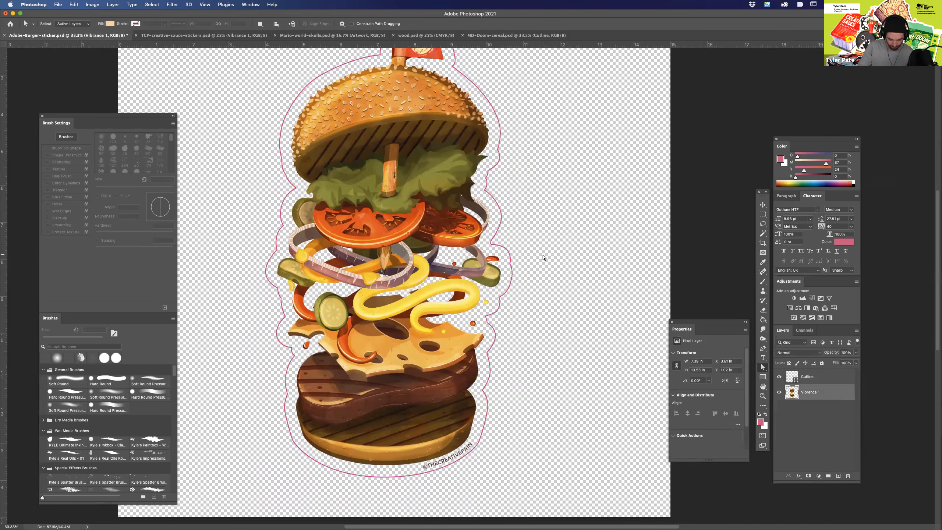
# Draw a rectangle about 16.19 by 15.68 in that covers the whole canvas.
pyautogui.press('super+minus')
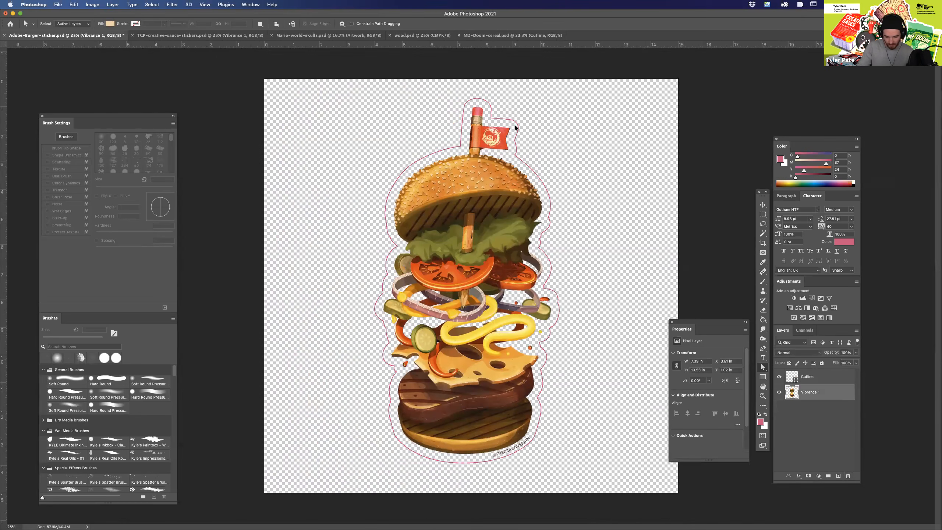
pyautogui.press('super+plus')
pyautogui.press('super+plus')
pyautogui.moveTo(597, 453); pyautogui.dragTo(549, 258)
pyautogui.scroll(5, 575, 297)
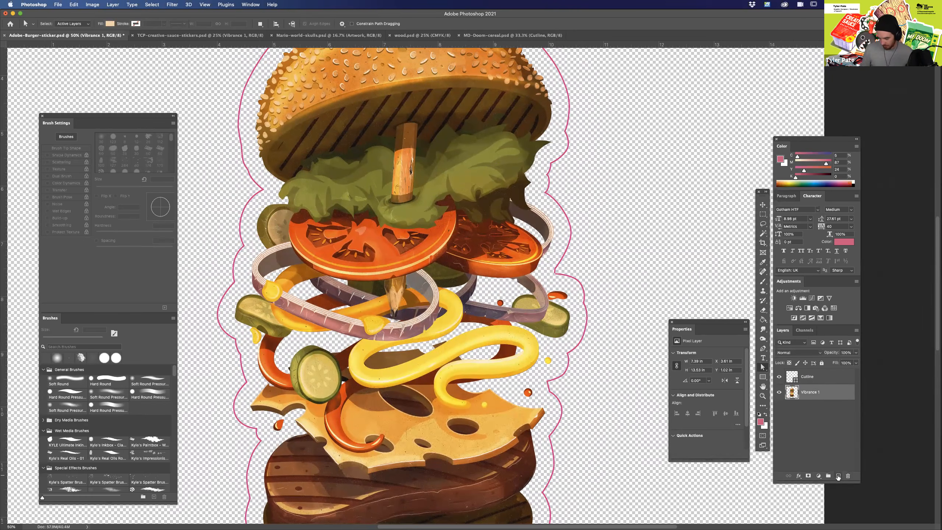
pyautogui.click(763, 378)
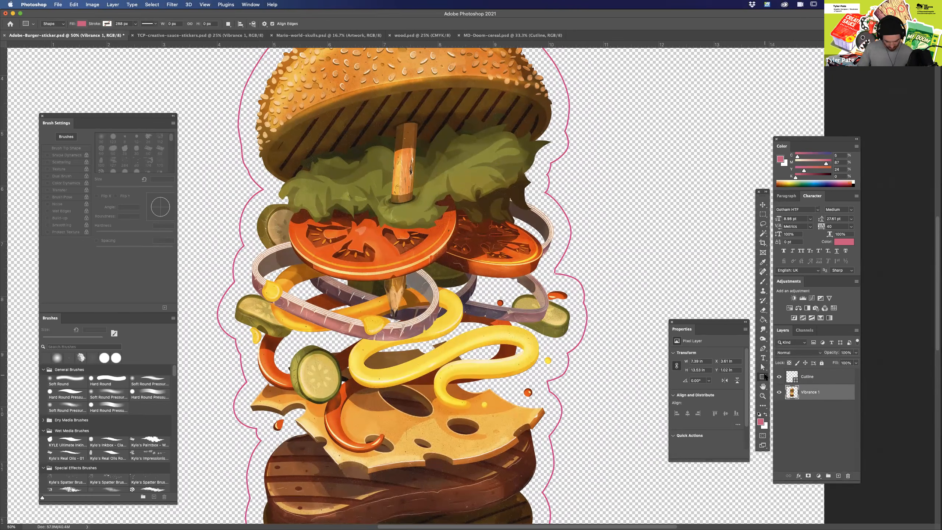
pyautogui.press('super+minus')
pyautogui.press('super+minus')
pyautogui.press('super+minus')
pyautogui.moveTo(323, 140); pyautogui.dragTo(621, 428)
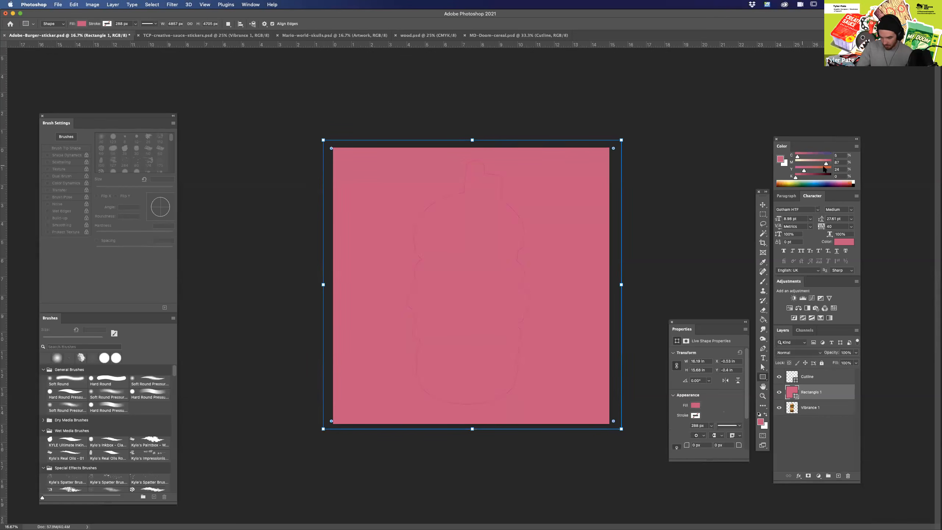
# Fill the new rectangle with white and move its layer below the Vibrance 1 burger layer.
pyautogui.click(853, 183)
pyautogui.moveTo(808, 394); pyautogui.dragTo(794, 410)
pyautogui.doubleClick(792, 407)
pyautogui.moveTo(623, 285); pyautogui.dragTo(600, 265)
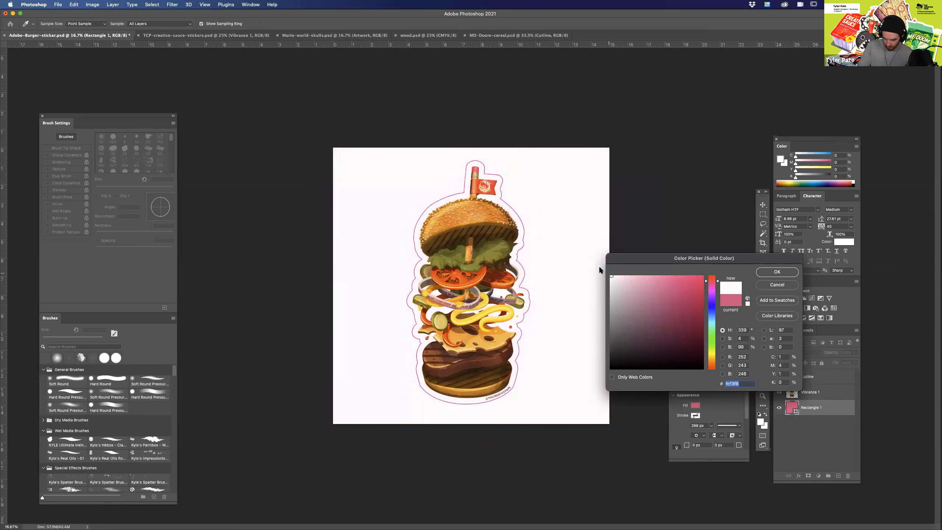
pyautogui.click(777, 273)
pyautogui.click(806, 434)
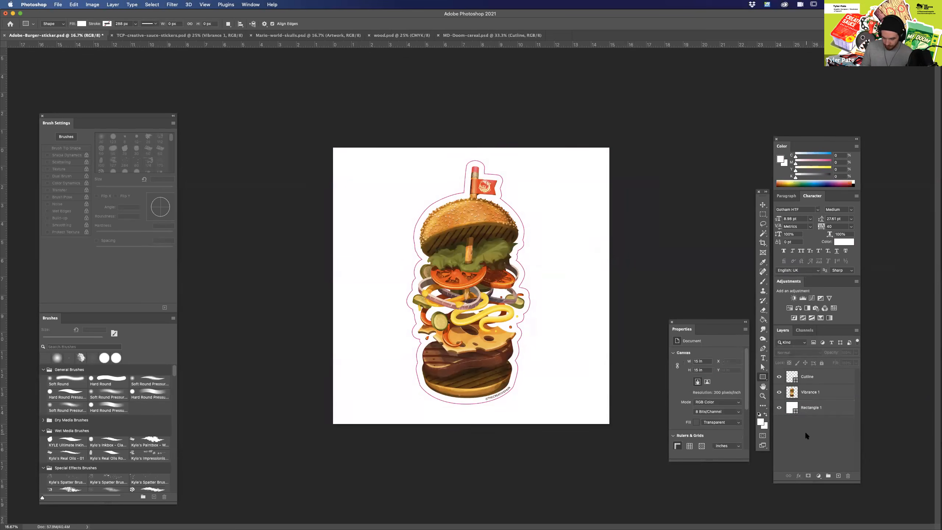
# Merge the Vibrance 1 layer with the white Rectangle 1 layer.
pyautogui.press('super+plus')
pyautogui.press('super+plus')
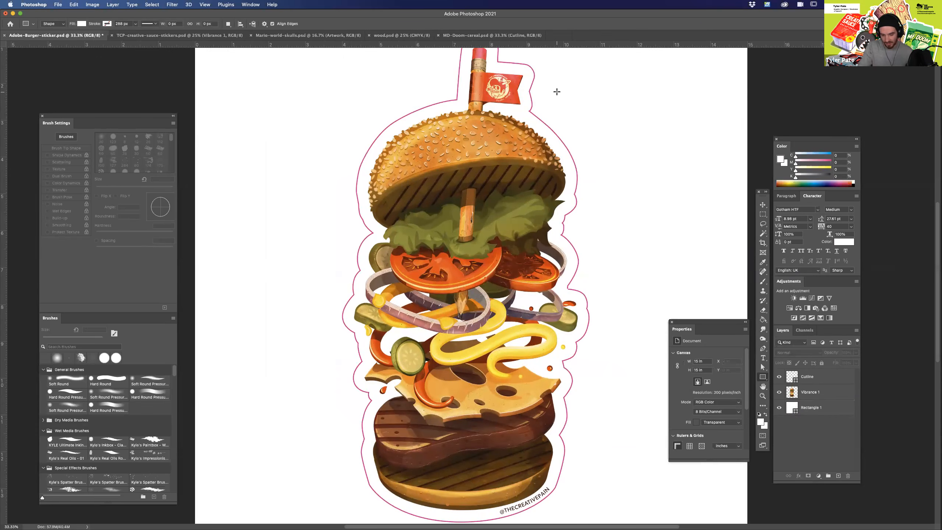
pyautogui.click(816, 395)
pyautogui.keyDown('shift'); pyautogui.click(819, 409); pyautogui.keyUp('shift')
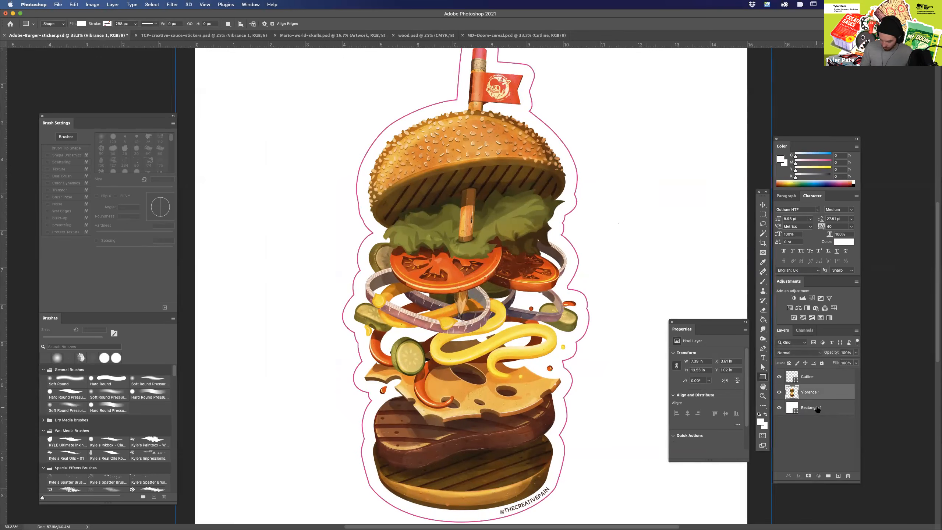
pyautogui.rightClick(820, 408)
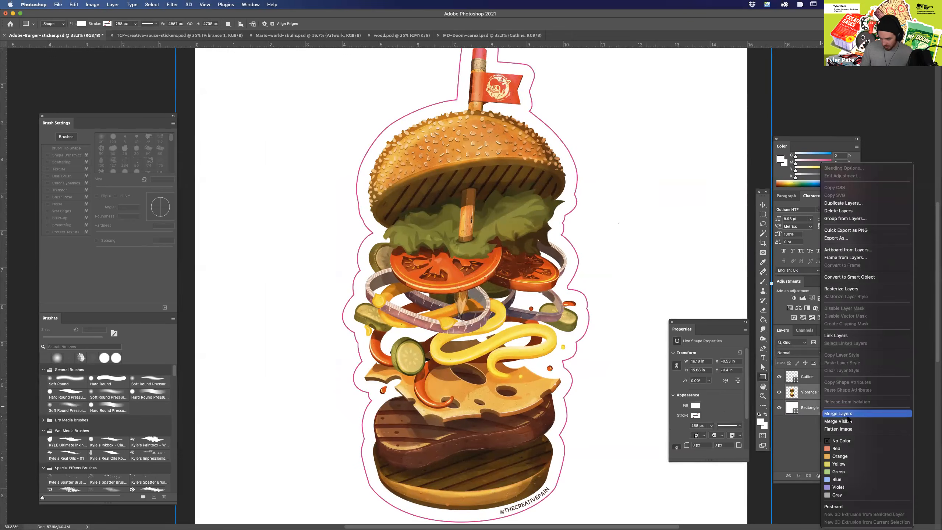
pyautogui.click(847, 414)
# Rename the merged burger layer as artwork.
pyautogui.doubleClick(811, 392)
pyautogui.write('art')
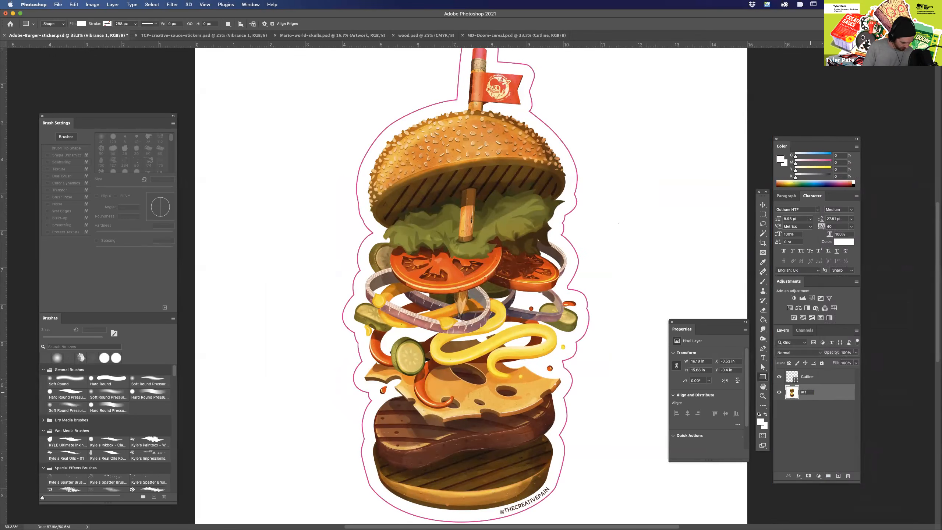
pyautogui.write('work')
pyautogui.press('Return')
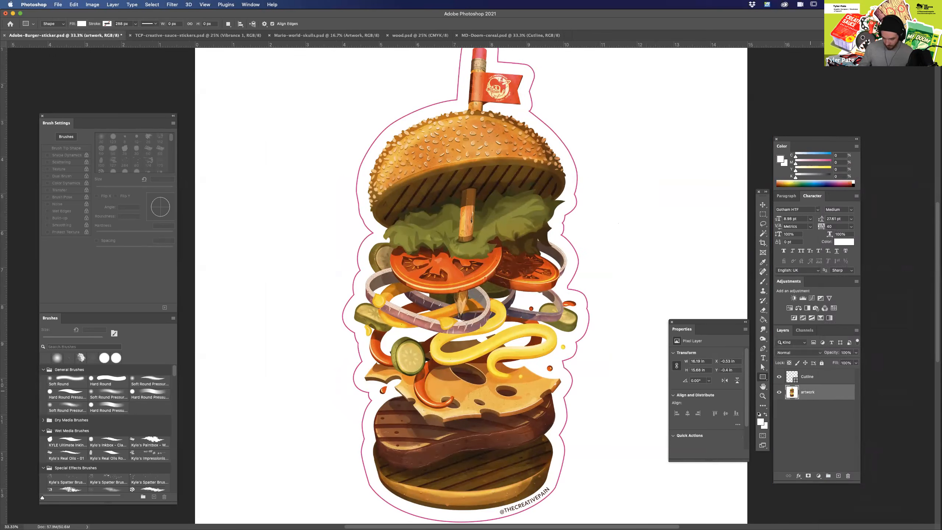
pyautogui.press('super+minus')
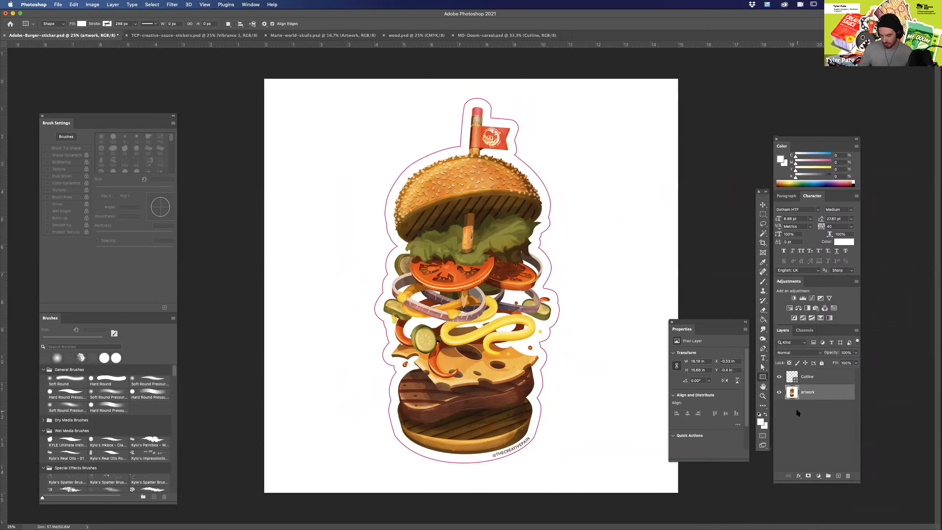
# Undo the layer rename and merge, and delete the white rectangle layer.
pyautogui.press('super+z')
pyautogui.press('super+z')
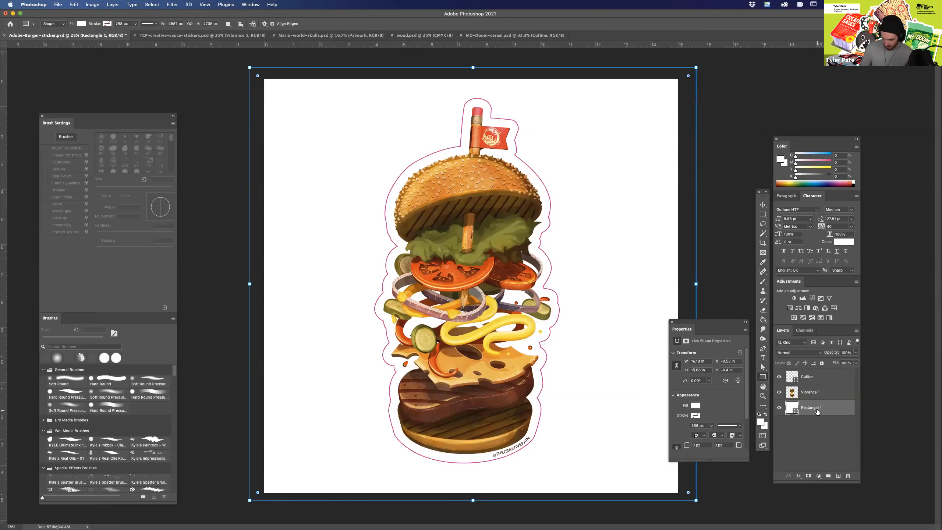
pyautogui.press('Delete')
# Rename the Vibrance 1 layer as Artwork and deselect it.
pyautogui.doubleClick(811, 392)
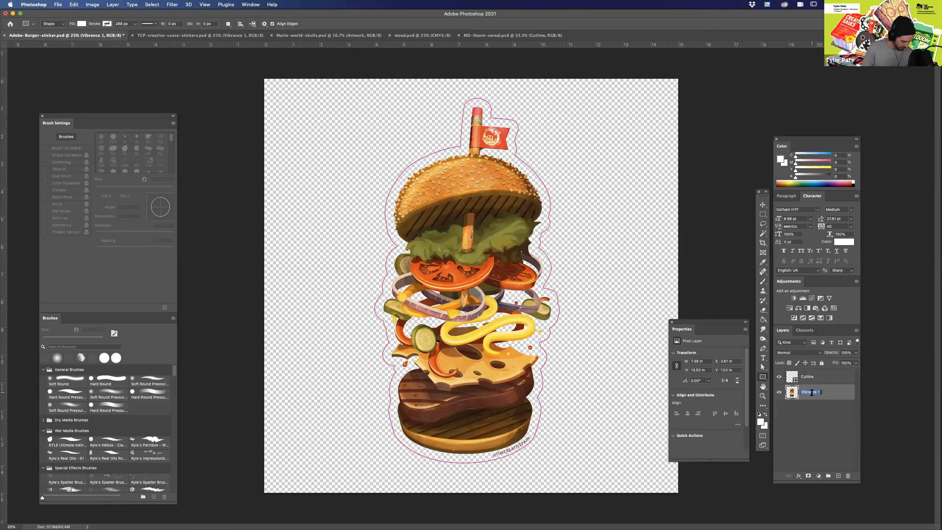
pyautogui.write('Artwork')
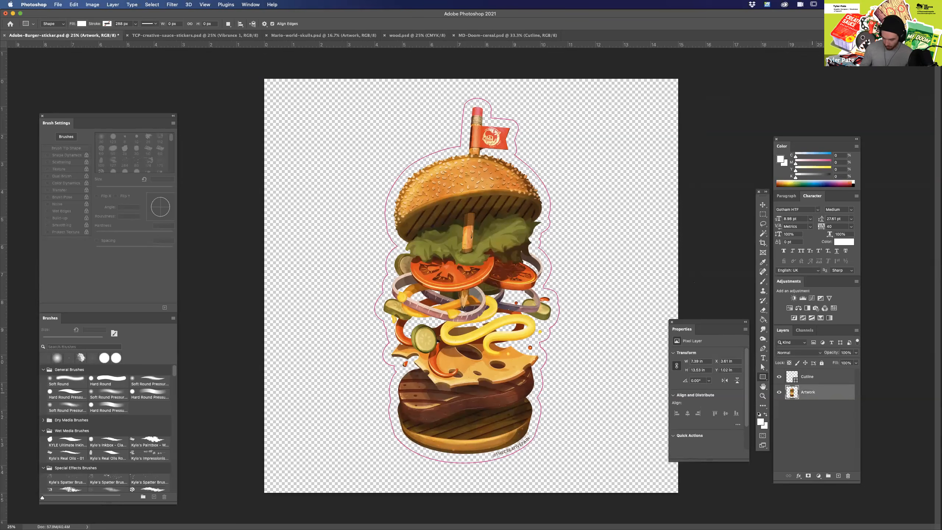
pyautogui.click(809, 407)
# Toggle the Cutline layer's visibility to check that the cut line is separate from the artwork.
pyautogui.click(780, 378)
pyautogui.click(780, 378)
pyautogui.click(780, 378)
pyautogui.click(780, 377)
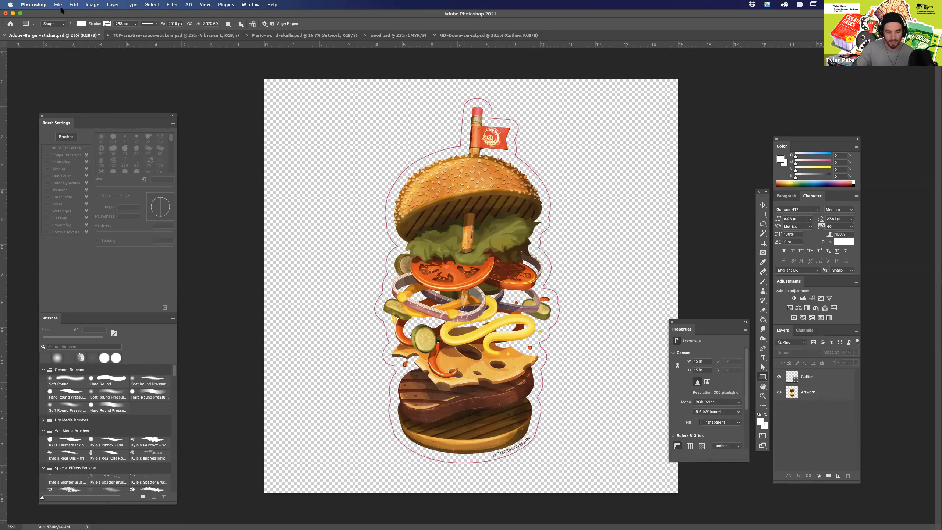
# Convert the document to CMYK Color without merging layers, accepting the U.S. Web Coated (SWOP) v2 profile.
pyautogui.click(94, 6)
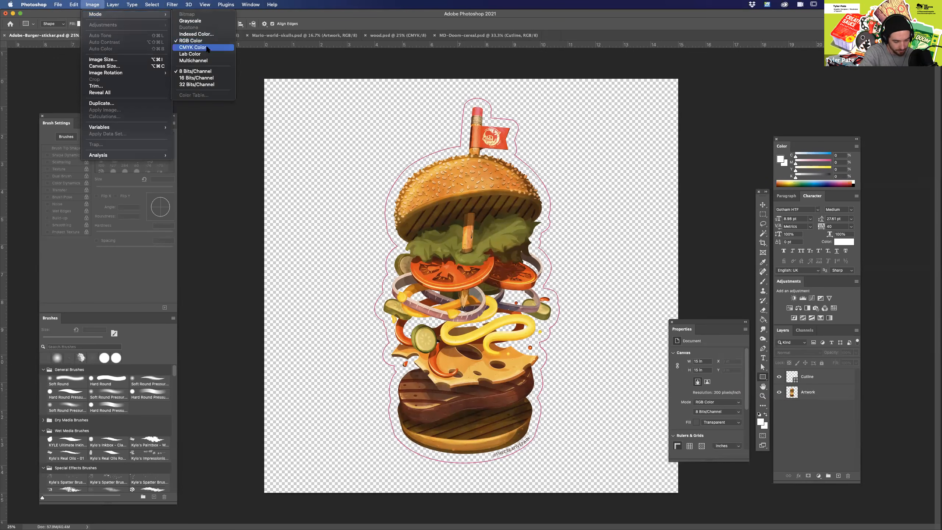
pyautogui.click(208, 47)
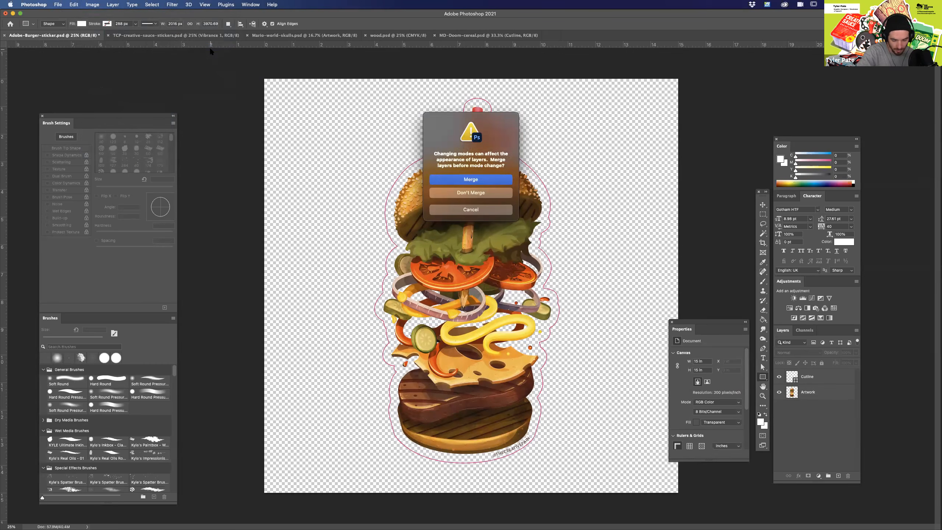
pyautogui.click(498, 192)
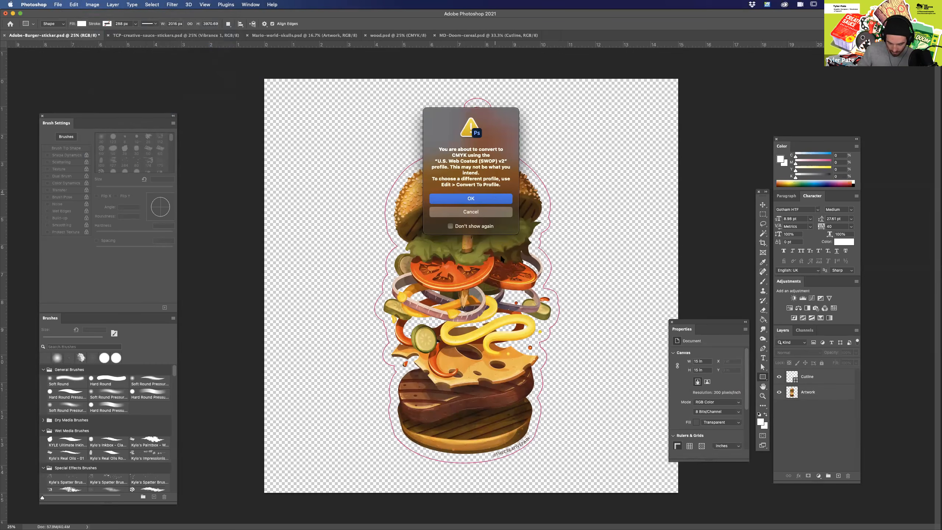
pyautogui.click(489, 203)
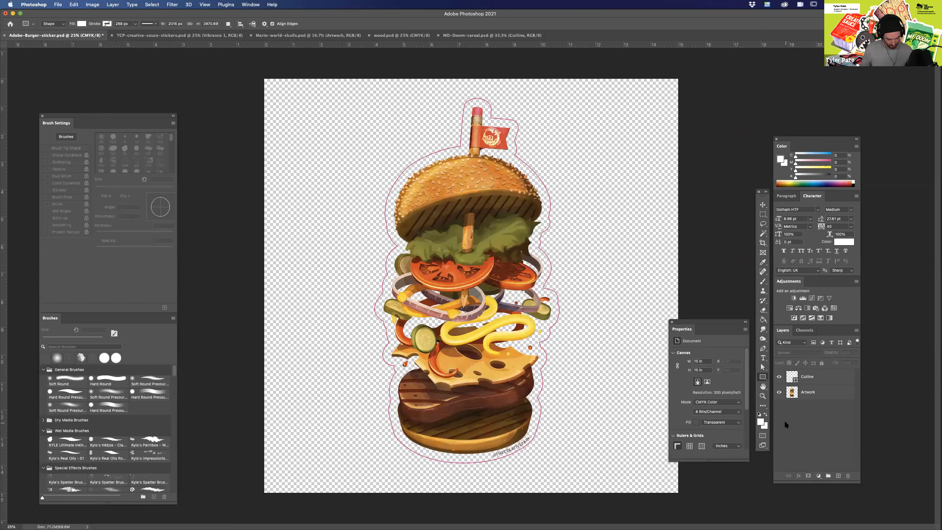
# Examine the burger artwork in CMYK, hiding and showing the Cutline layer over it.
pyautogui.press('super+equal')
pyautogui.press('super+equal')
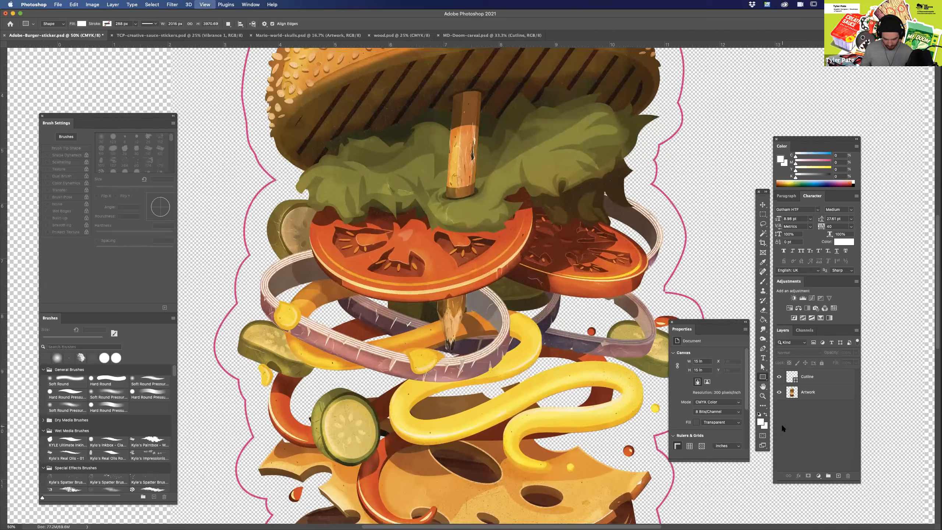
pyautogui.press('super+minus')
pyautogui.press('super+minus')
pyautogui.click(811, 382)
pyautogui.click(809, 392)
pyautogui.click(779, 377)
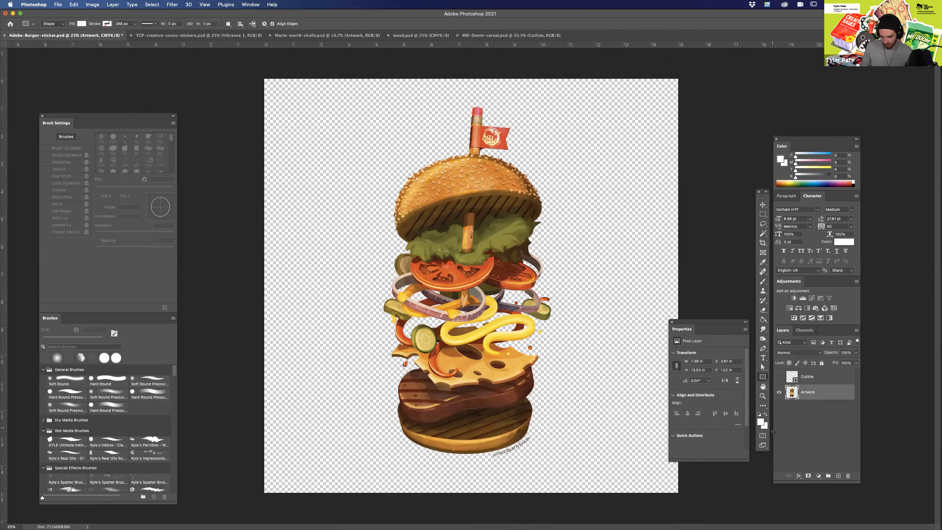
pyautogui.click(779, 377)
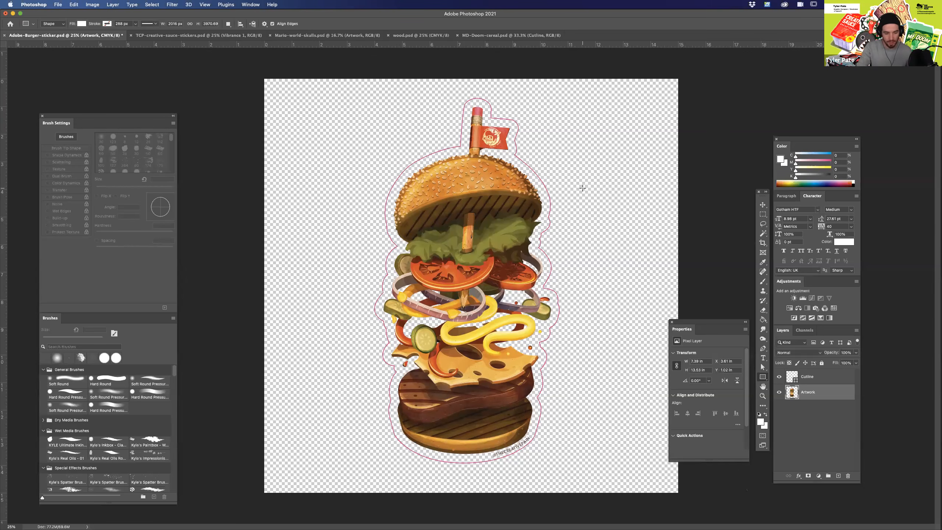
# Switch to TCP-creative-sauce-stickers.psd and toggle its Vibrance 1 layer to view the cut line alone.
pyautogui.click(181, 37)
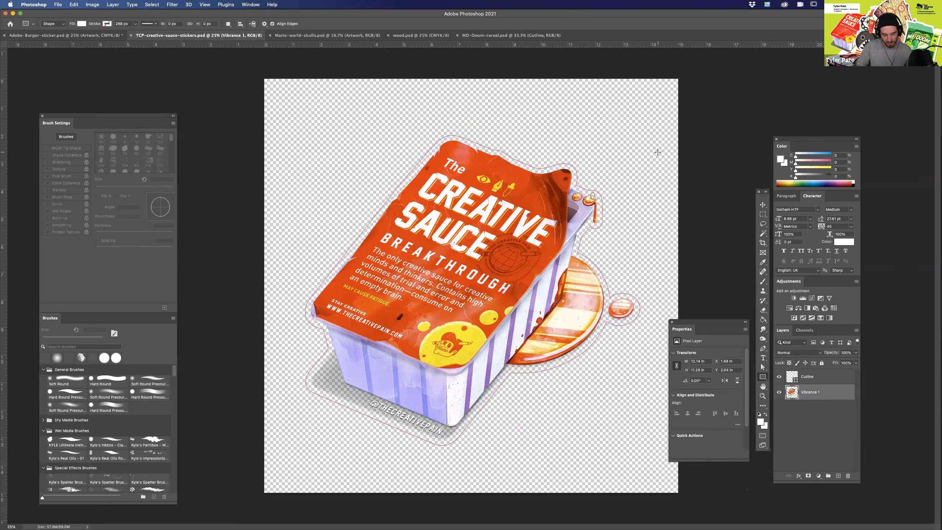
pyautogui.click(780, 393)
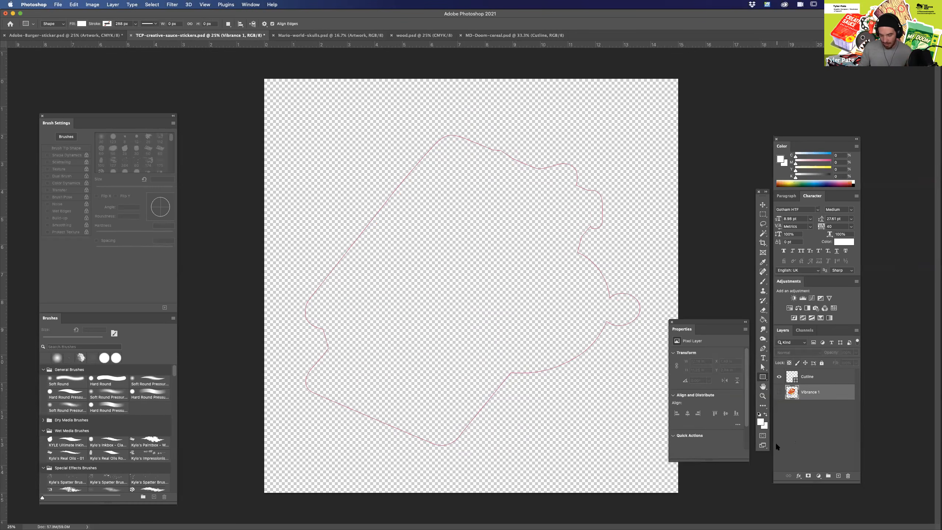
pyautogui.click(779, 393)
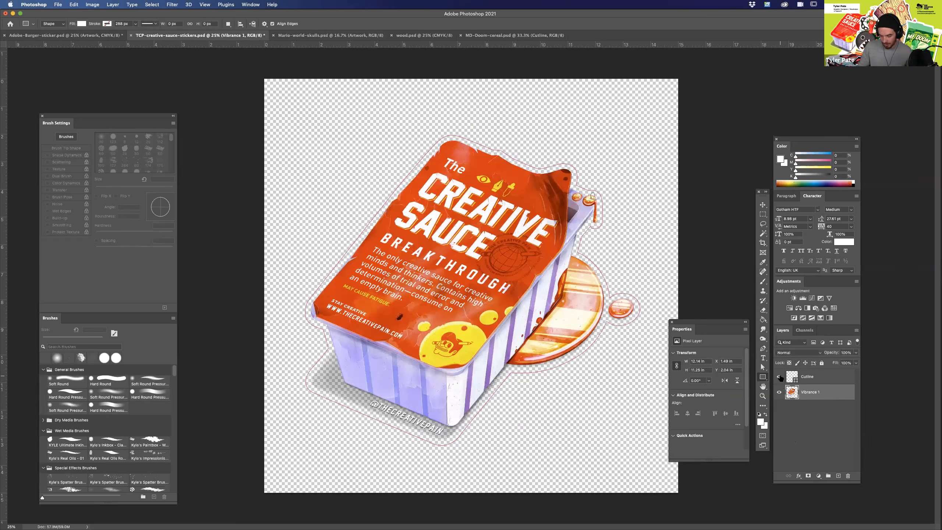
pyautogui.click(779, 392)
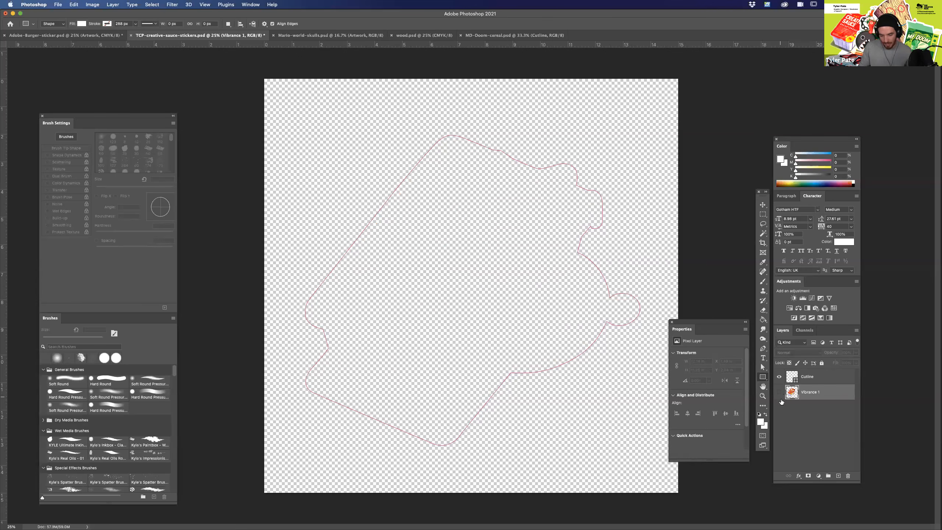
pyautogui.click(779, 393)
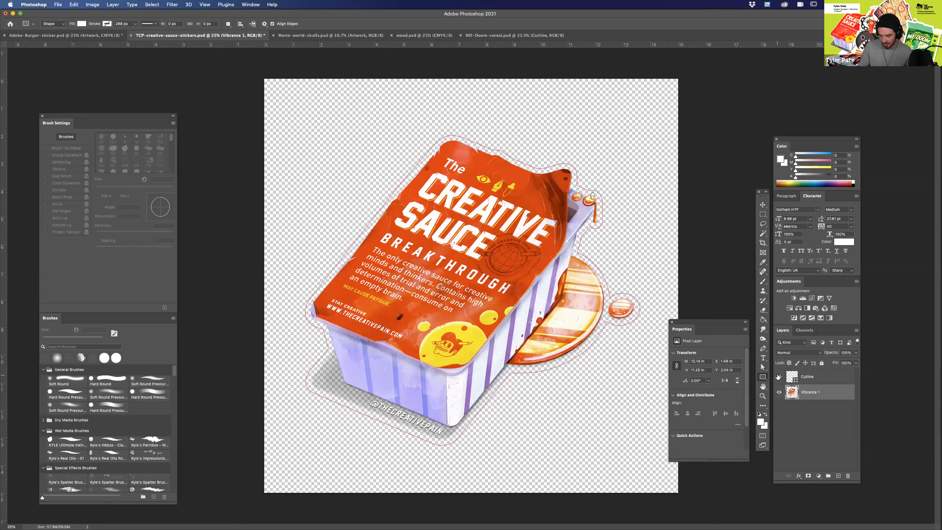
# Hide the Cutline layer to examine the sauce artwork by itself, and show it again.
pyautogui.keyDown('alt'); pyautogui.click(780, 392); pyautogui.keyUp('alt')
pyautogui.click(779, 393)
pyautogui.click(779, 392)
pyautogui.press('super+equal')
pyautogui.press('super+equal')
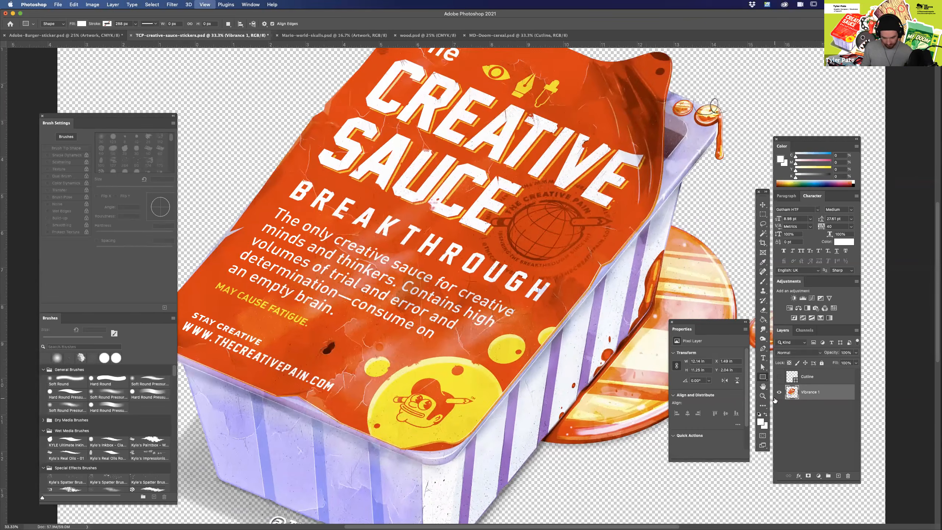
pyautogui.press('super+minus')
pyautogui.click(780, 377)
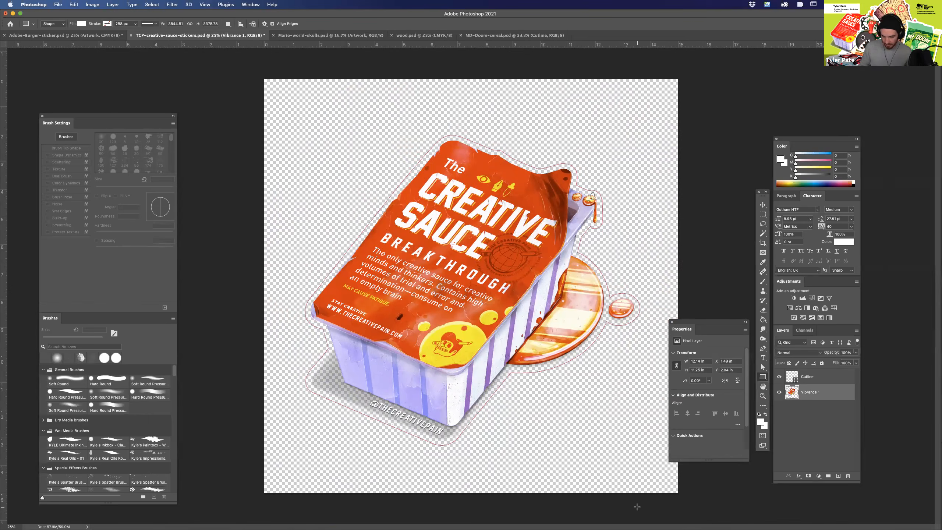
# Examine the cut line's margin around the sauce tub, the spilled puddle, the separate drop and the dripping corner up close.
pyautogui.press('super+equal')
pyautogui.press('super+equal')
pyautogui.press('super+equal')
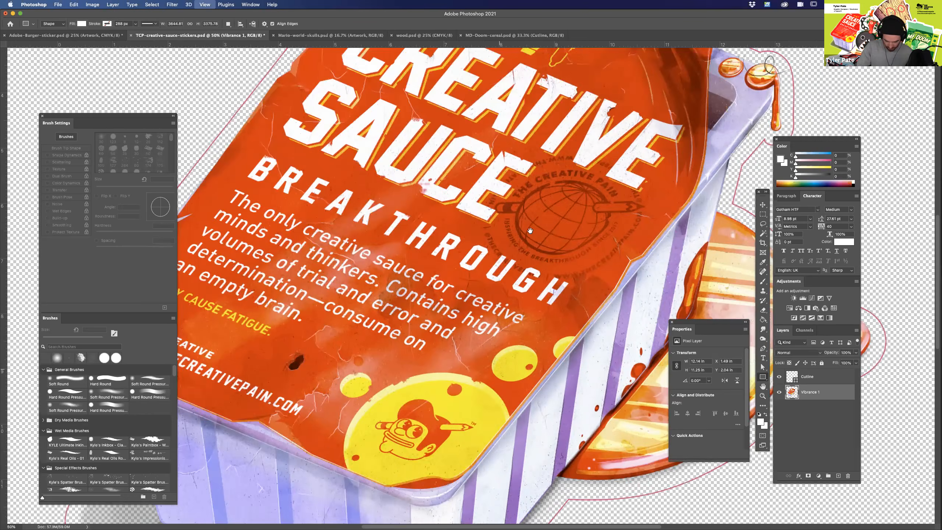
pyautogui.scroll(-5, 430, 404)
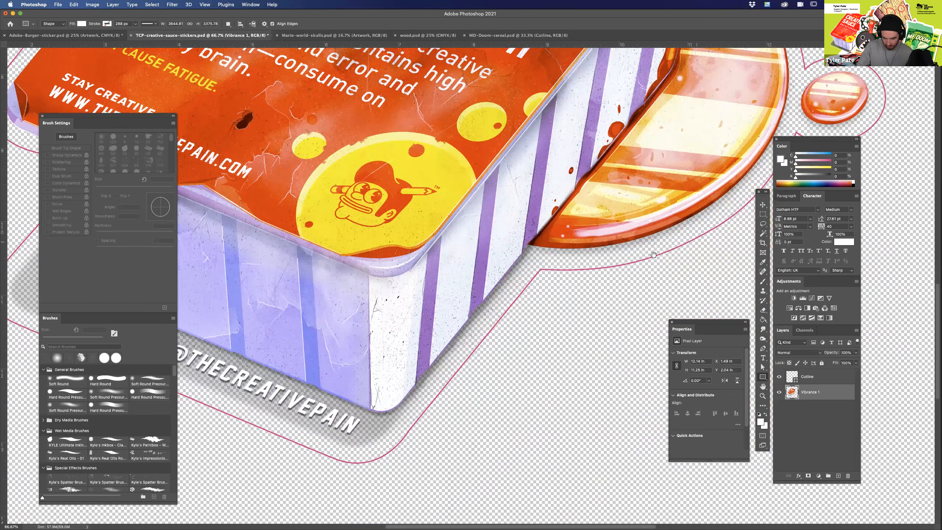
pyautogui.hscroll(7, 466, 397)
pyautogui.scroll(4, 466, 396)
pyautogui.scroll(3, 466, 397)
pyautogui.scroll(3, 554, 185)
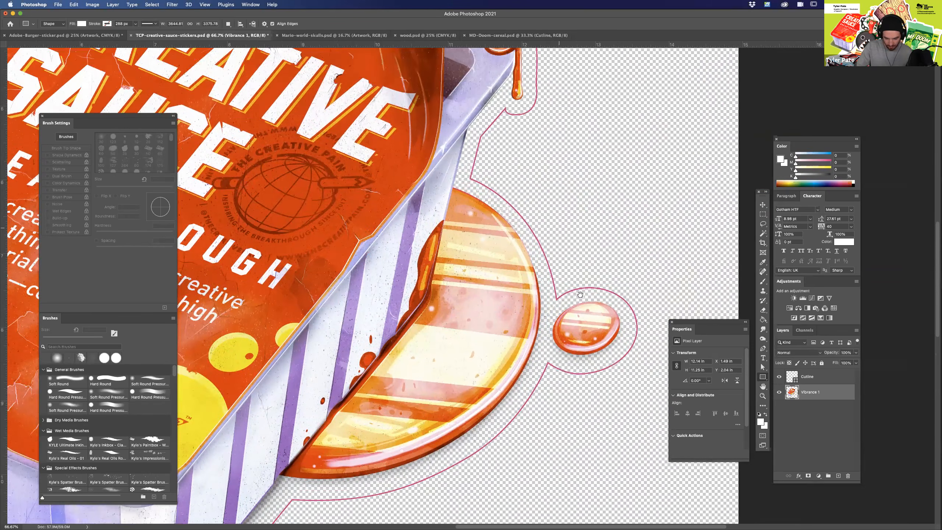
pyautogui.scroll(4, 568, 406)
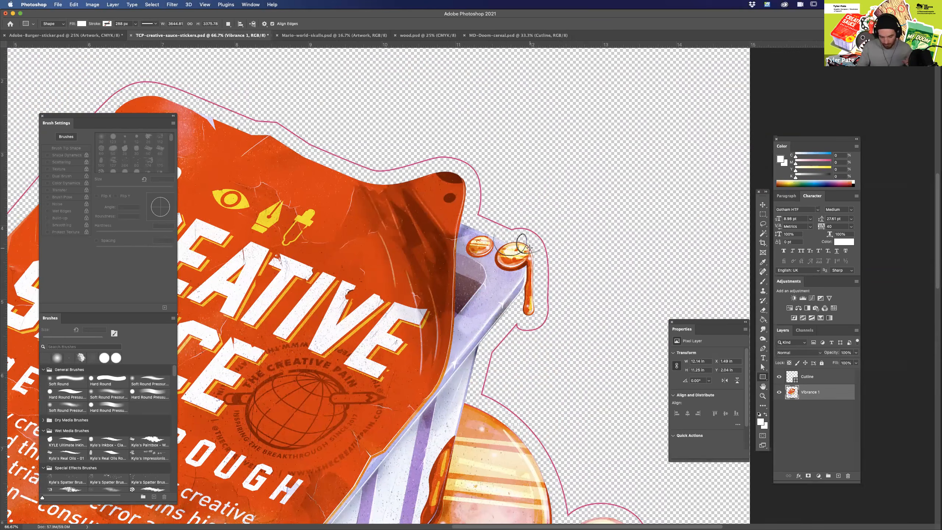
pyautogui.scroll(-10, 564, 337)
pyautogui.hscroll(3, 564, 337)
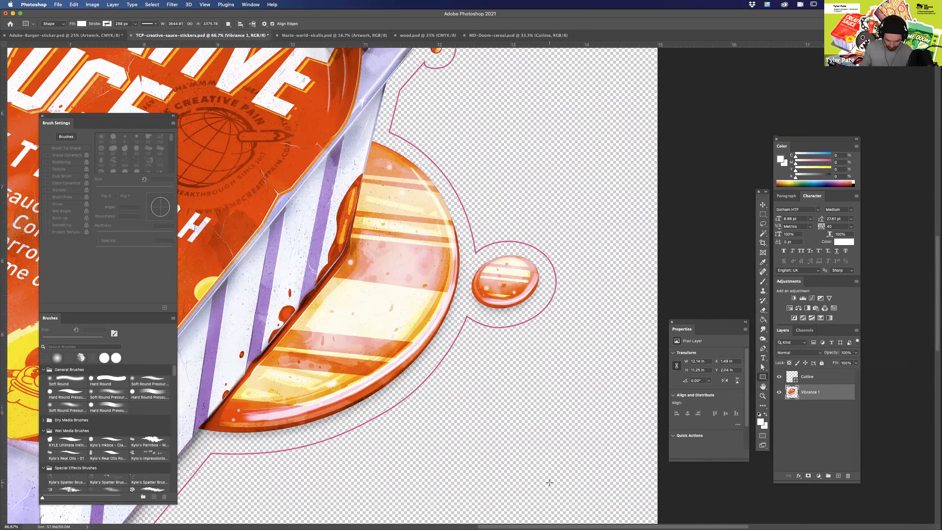
# Hide and reshow the Cutline layer over the spilled sauce, and review the whole sticker with its cut line.
pyautogui.click(780, 377)
pyautogui.click(780, 378)
pyautogui.moveTo(441, 145); pyautogui.dragTo(549, 365)
pyautogui.moveTo(396, 359); pyautogui.dragTo(584, 234)
pyautogui.press('super+minus')
pyautogui.press('super+minus')
pyautogui.press('super+minus')
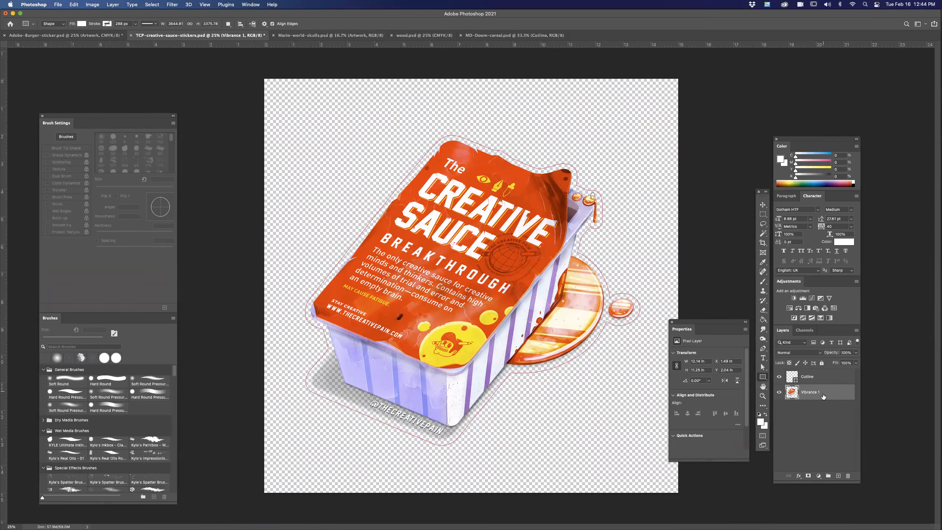
# Convert the creative sauce document to CMYK Color without merging its layers.
pyautogui.press('v')
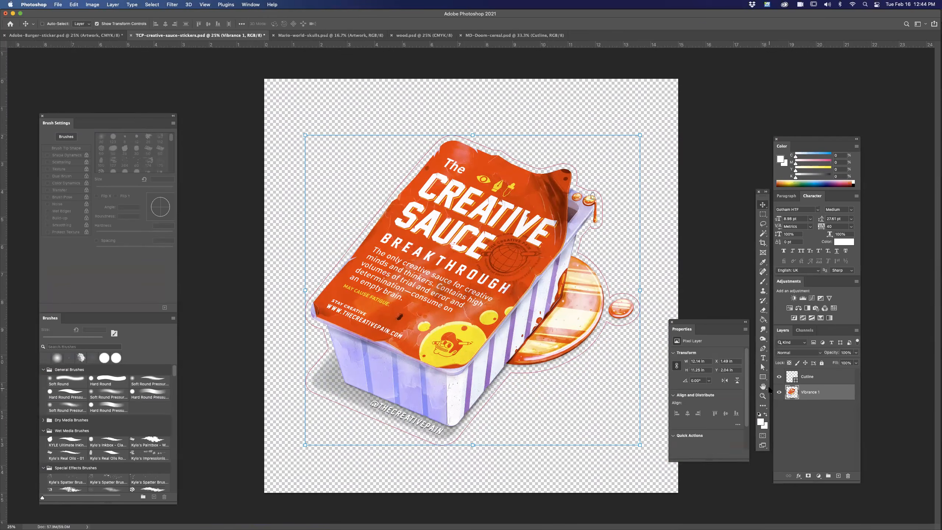
pyautogui.press('super+equal')
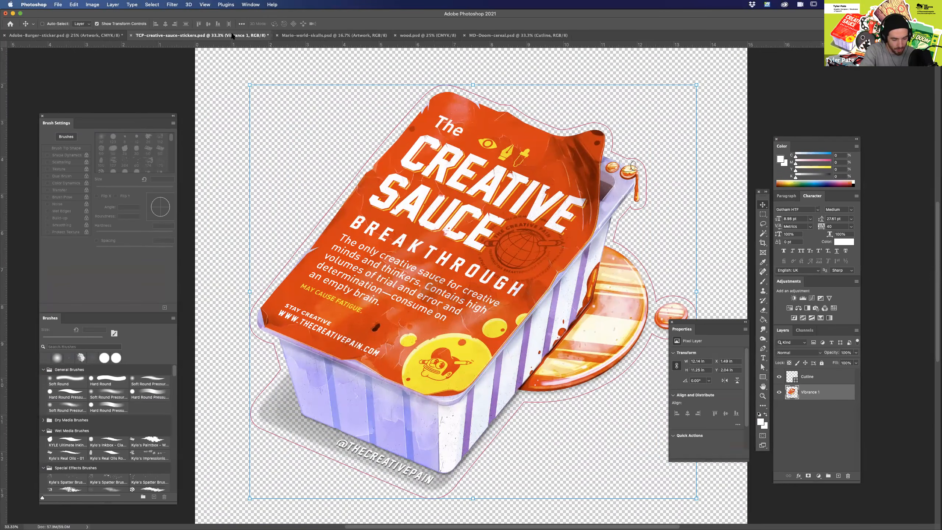
pyautogui.click(96, 5)
pyautogui.moveTo(113, 25)
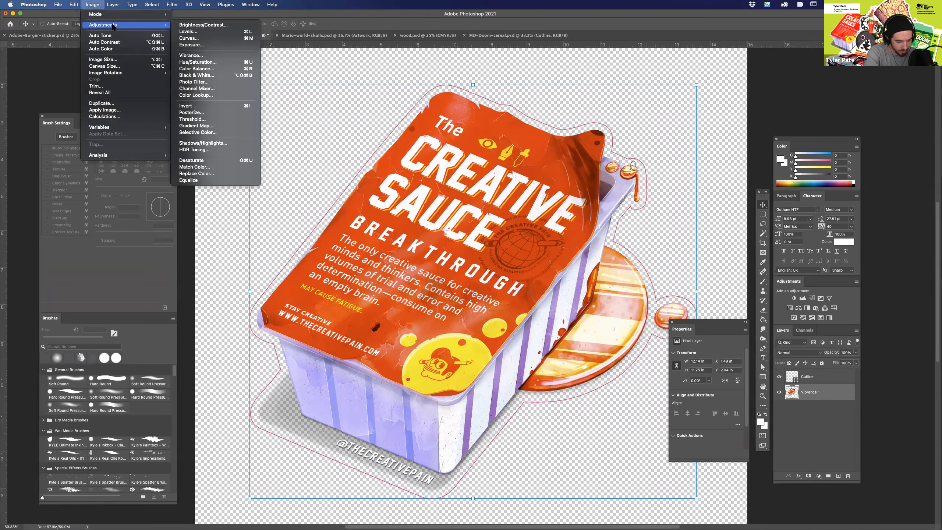
pyautogui.click(210, 50)
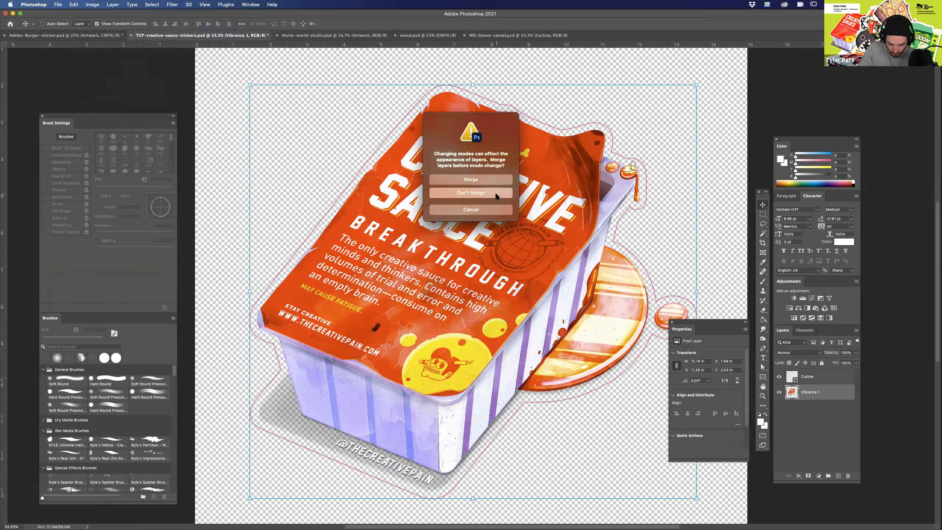
pyautogui.click(496, 193)
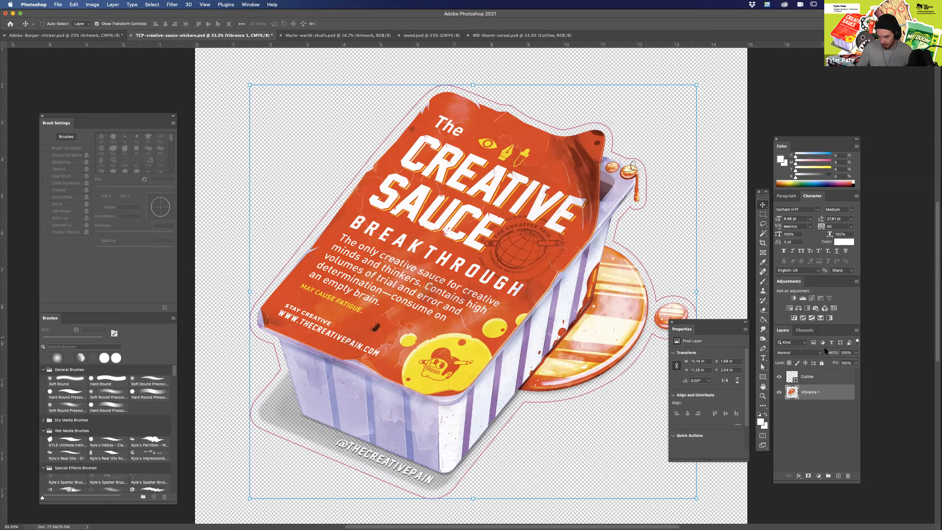
# Add a Curves adjustment layer above Vibrance 1 and raise its Cyan curve to about output 83 at input 77.
pyautogui.click(812, 298)
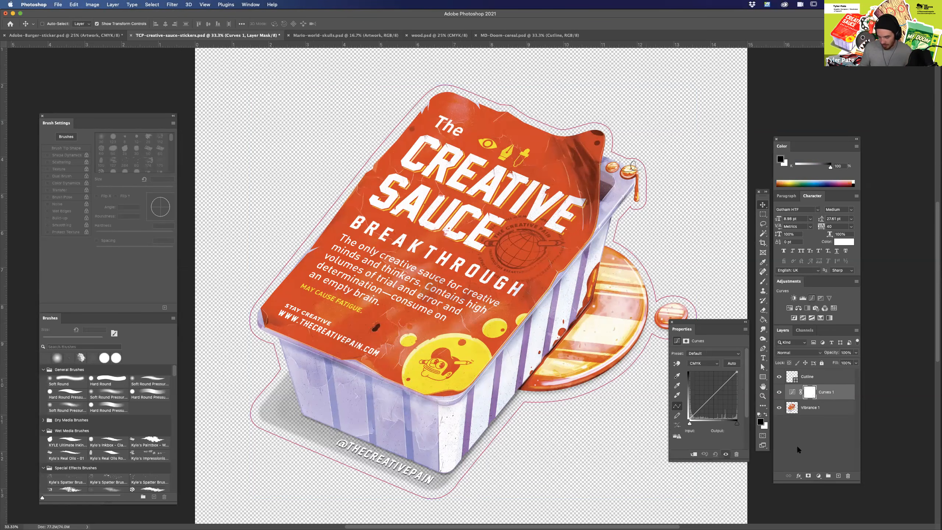
pyautogui.click(708, 363)
pyautogui.press('Return')
pyautogui.moveTo(727, 381); pyautogui.dragTo(726, 379)
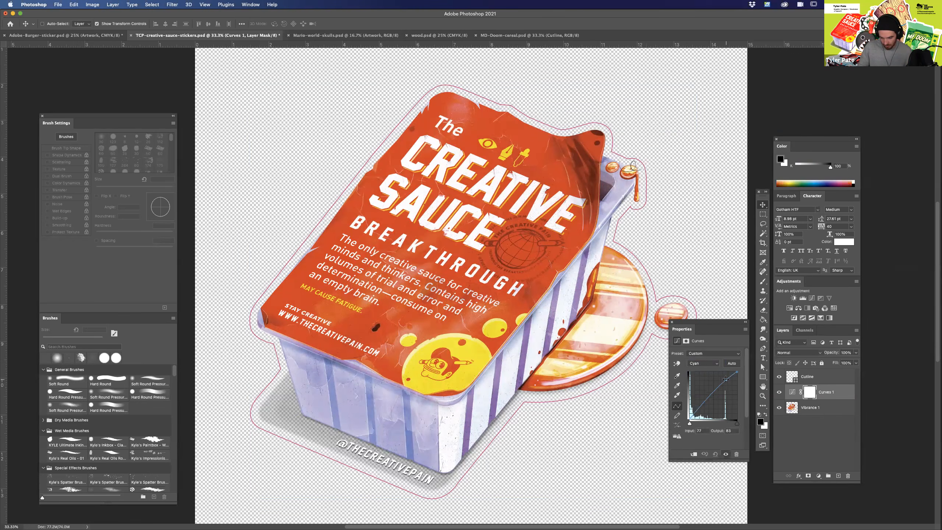
# Adjust the Magenta curve, and raise the Yellow curve to about output 80 at input 72.
pyautogui.click(709, 363)
pyautogui.click(707, 370)
pyautogui.moveTo(715, 391); pyautogui.dragTo(693, 418)
pyautogui.click(711, 365)
pyautogui.click(711, 372)
pyautogui.moveTo(722, 384); pyautogui.dragTo(723, 381)
# Adjust the Black curve, and shape the composite CMYK curve into an S with about output 80 at input 69.
pyautogui.click(704, 363)
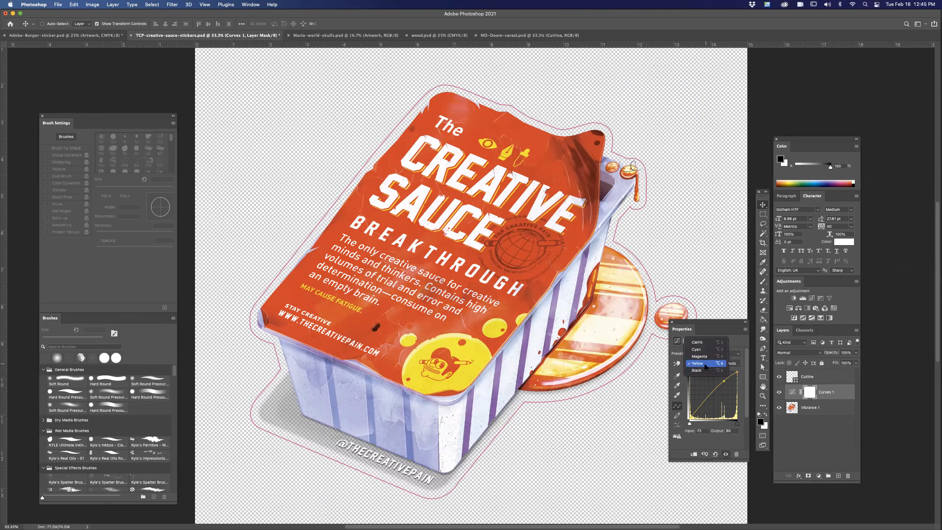
pyautogui.click(705, 369)
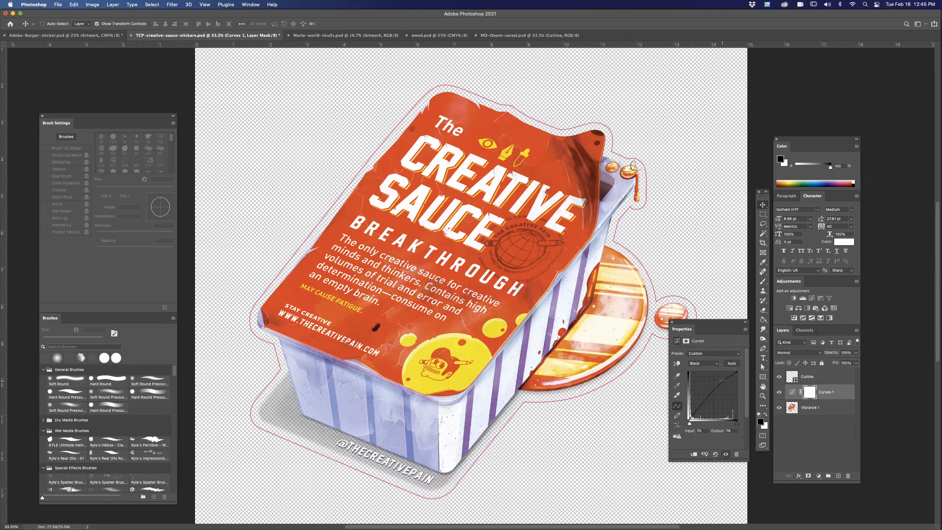
pyautogui.moveTo(723, 381); pyautogui.dragTo(703, 407)
pyautogui.click(710, 364)
pyautogui.click(707, 335)
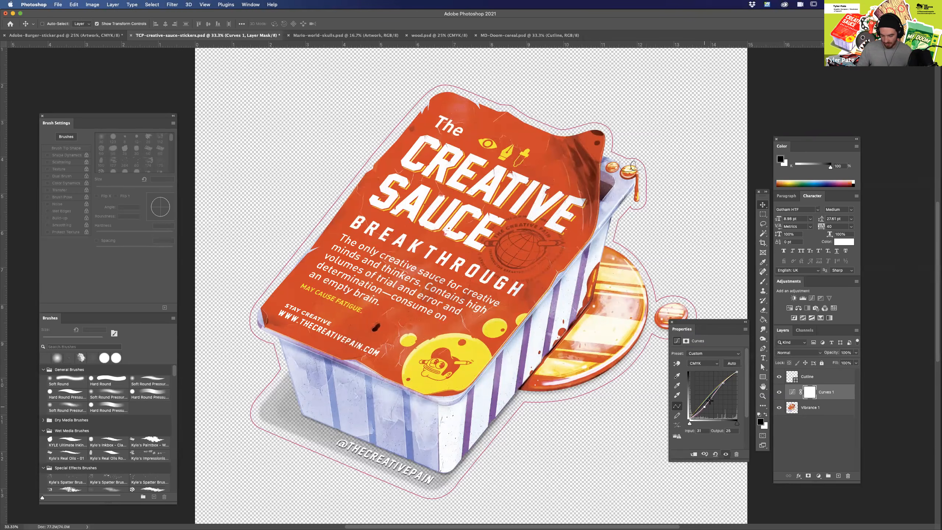
pyautogui.moveTo(722, 382); pyautogui.dragTo(722, 381)
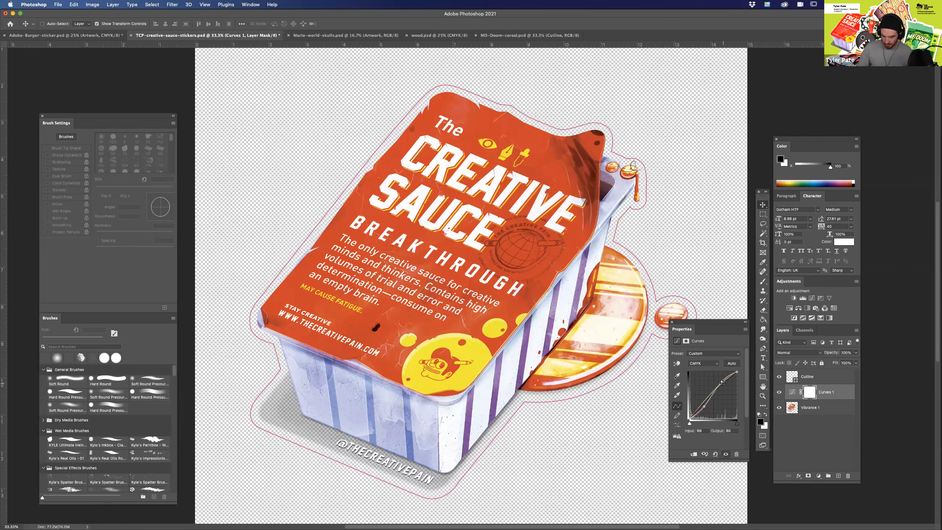
# Merge the Curves 1 adjustment with the Vibrance 1 artwork layer, keeping the Cutline layer separate.
pyautogui.click(807, 427)
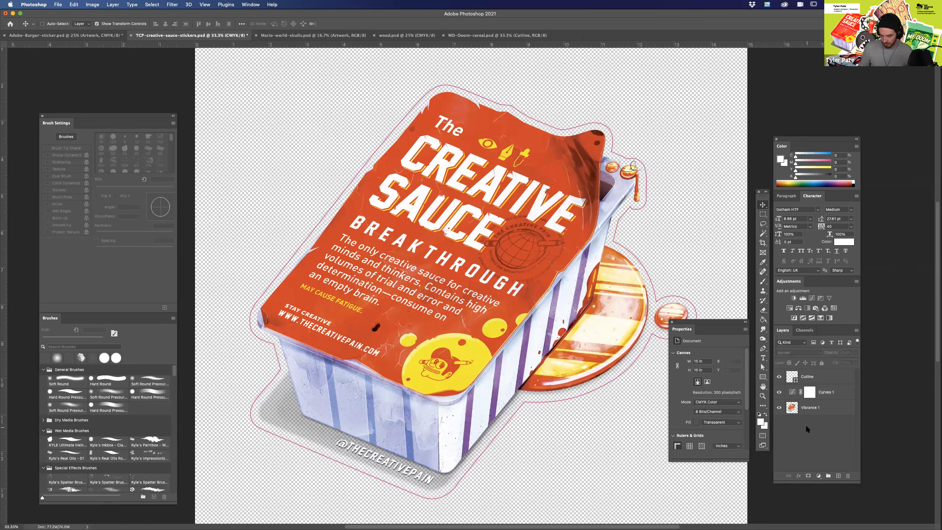
pyautogui.click(829, 394)
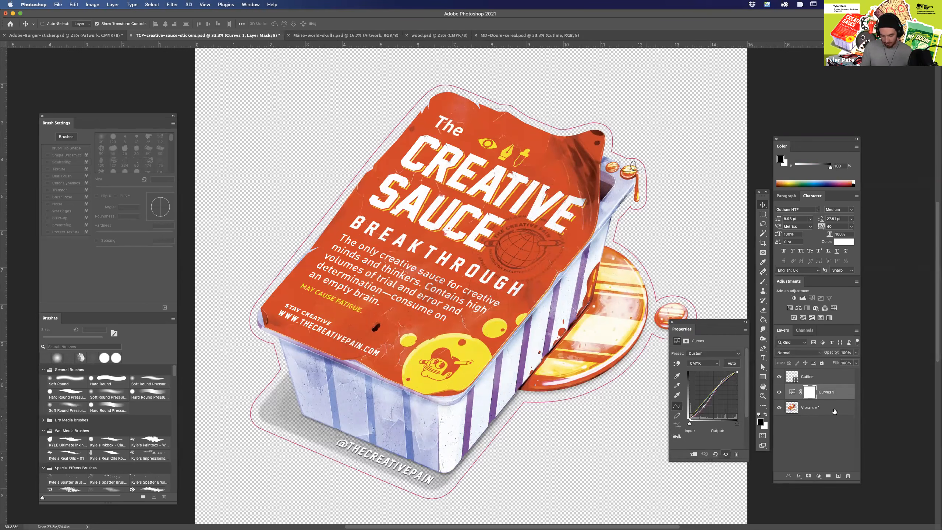
pyautogui.click(828, 408)
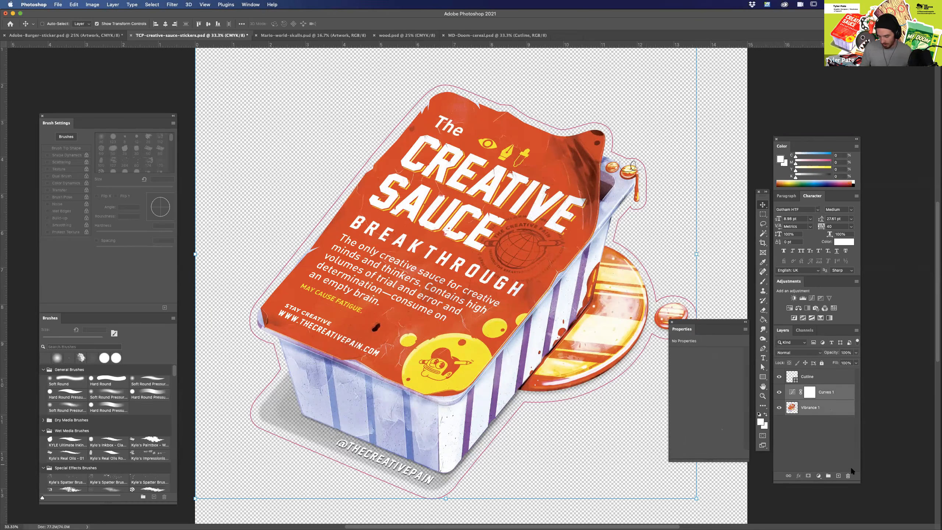
pyautogui.rightClick(836, 401)
pyautogui.click(862, 413)
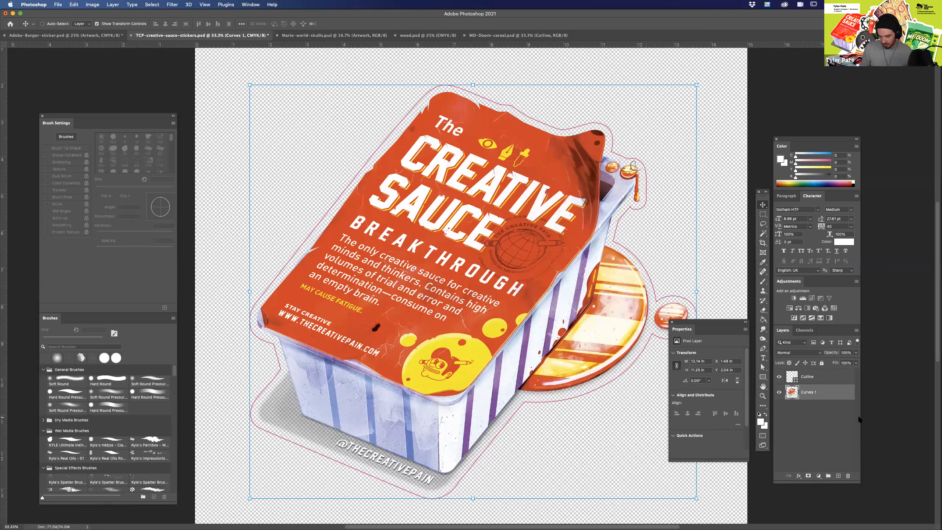
pyautogui.click(812, 421)
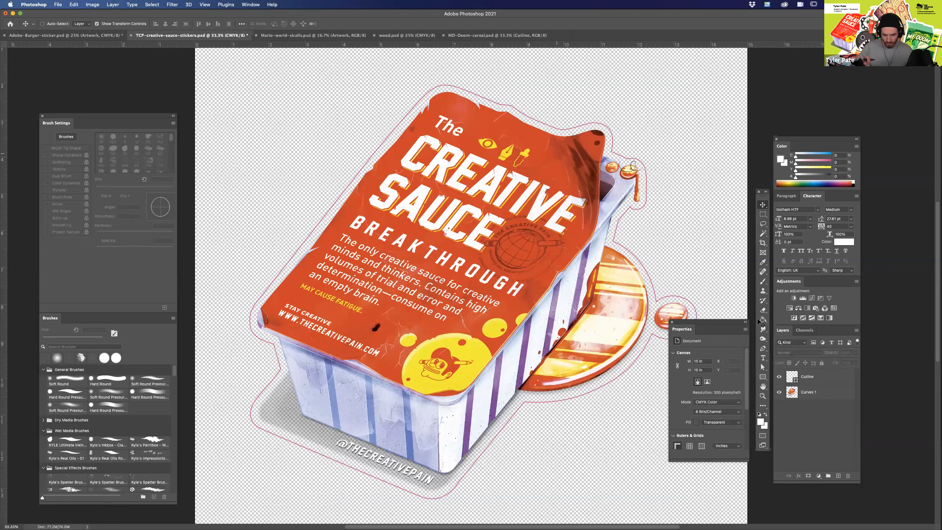
# Examine the merged sauce artwork at several zoom levels, toggling the visibility of the Cutline layer and checking the two separate layers.
pyautogui.press('super+minus')
pyautogui.press('super+minus')
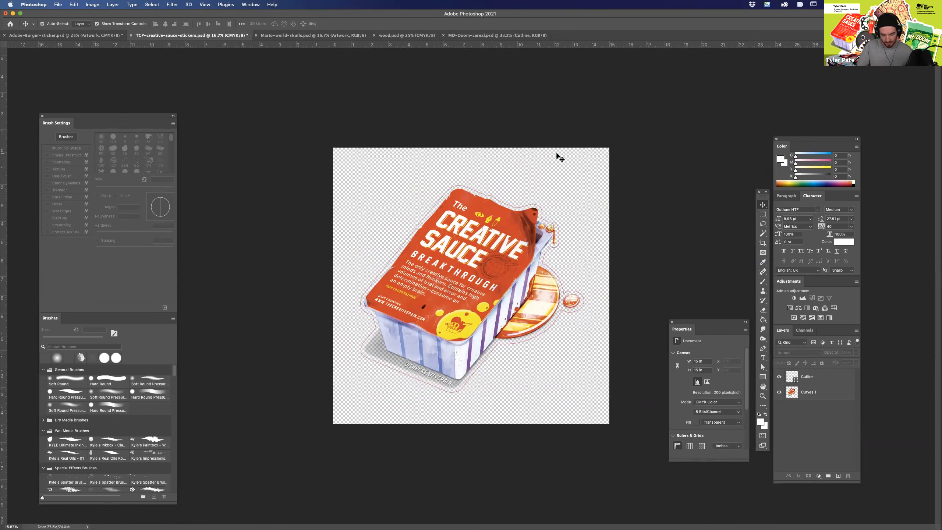
pyautogui.press('super+equal')
pyautogui.press('super+equal')
pyautogui.press('super+equal')
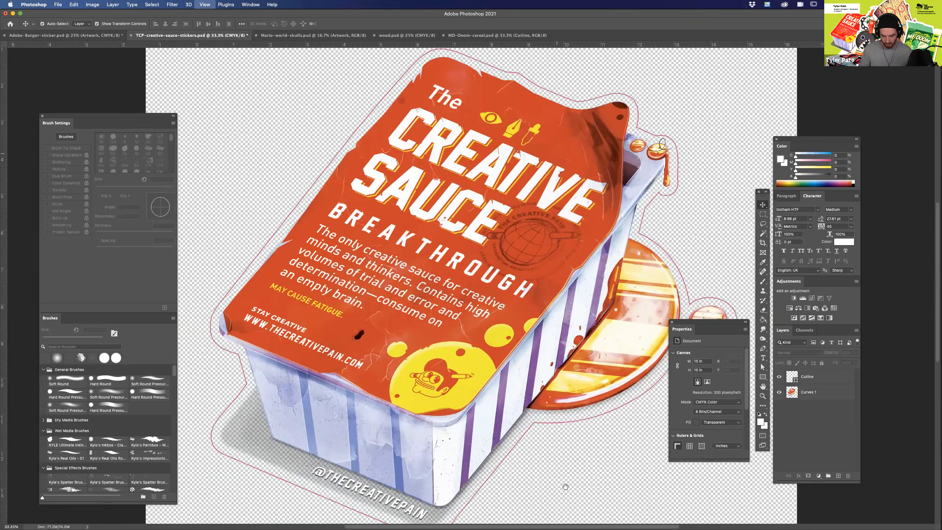
pyautogui.press('super+minus')
pyautogui.press('super+minus')
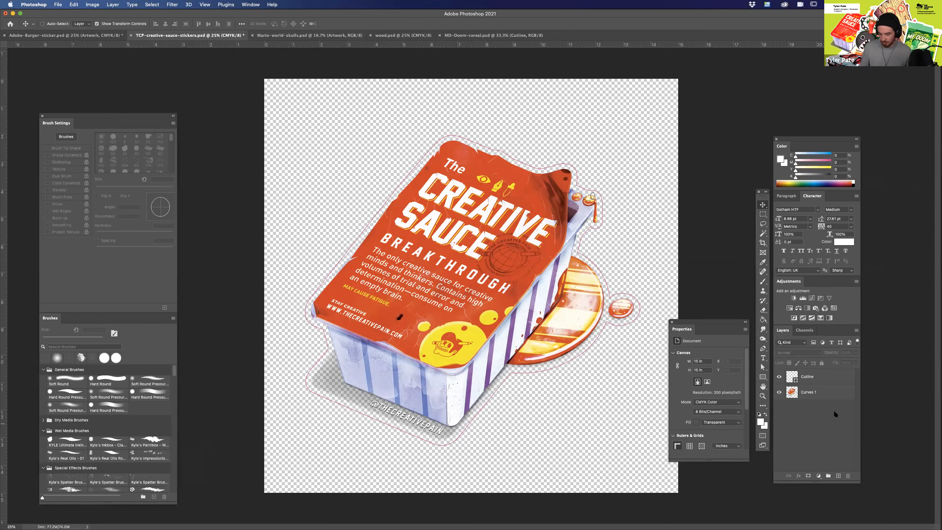
pyautogui.click(820, 380)
pyautogui.click(780, 377)
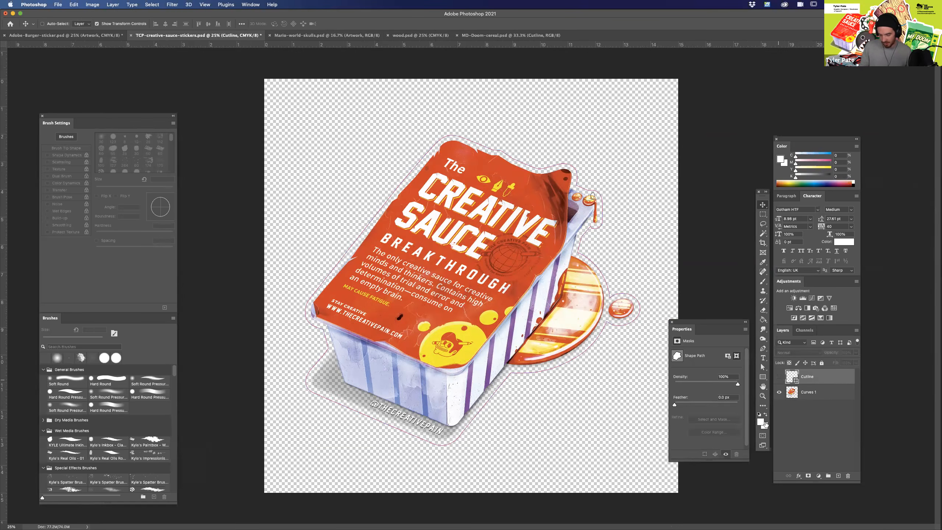
pyautogui.click(780, 377)
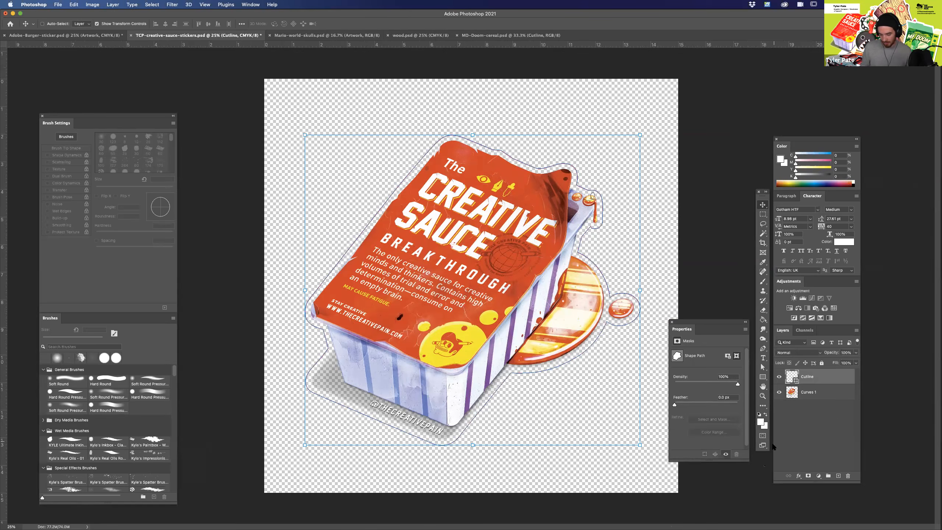
pyautogui.click(780, 392)
pyautogui.keyDown('alt'); pyautogui.click(779, 377); pyautogui.keyUp('alt')
pyautogui.click(801, 432)
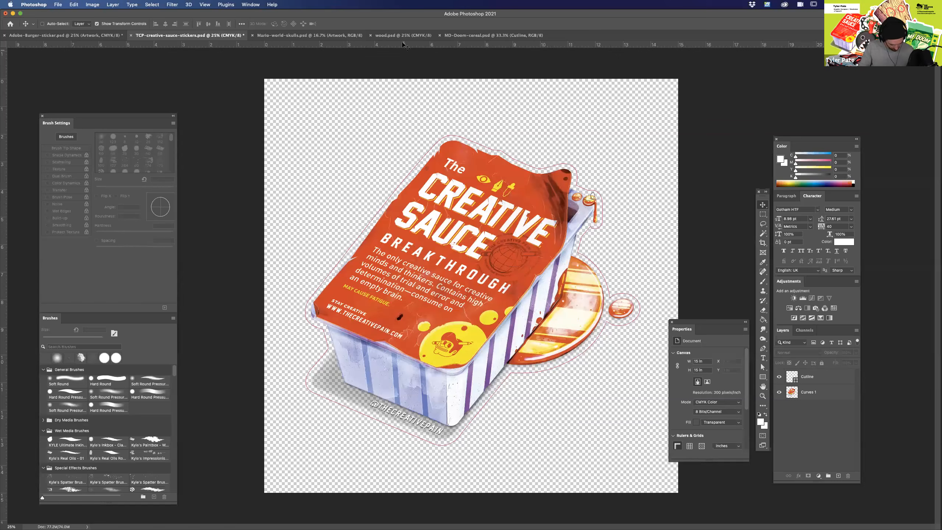
# Check the document's width, height and resolution in the Image Size dialog.
pyautogui.press('super+alt+i')
pyautogui.moveTo(418, 161); pyautogui.dragTo(618, 192)
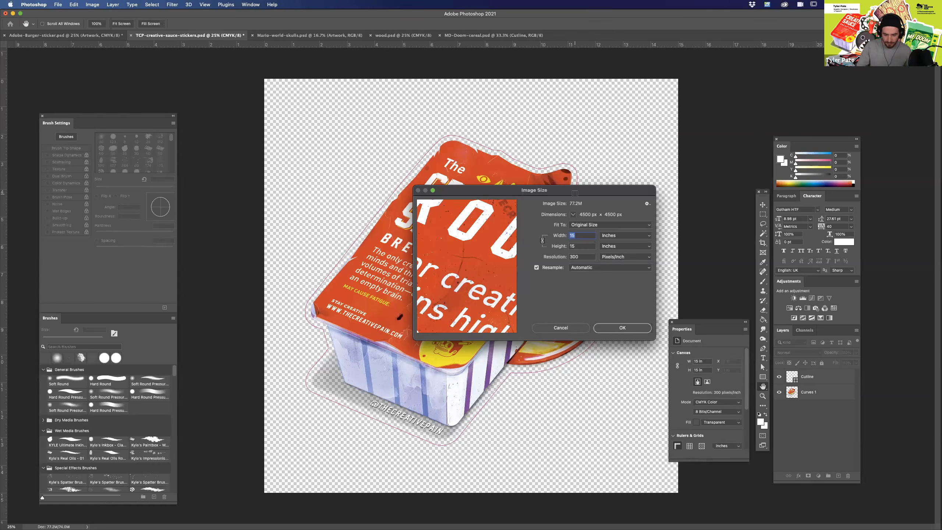
pyautogui.moveTo(598, 194); pyautogui.dragTo(561, 190)
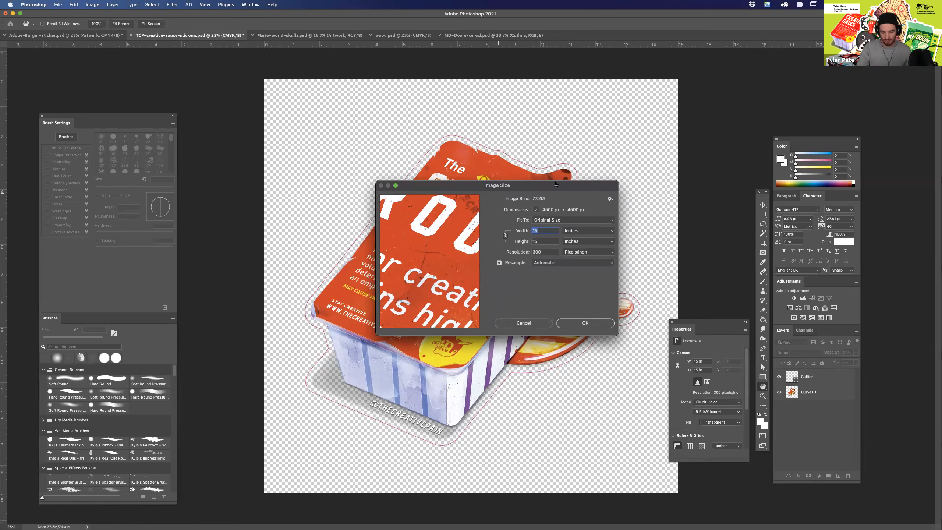
pyautogui.moveTo(558, 189); pyautogui.dragTo(557, 189)
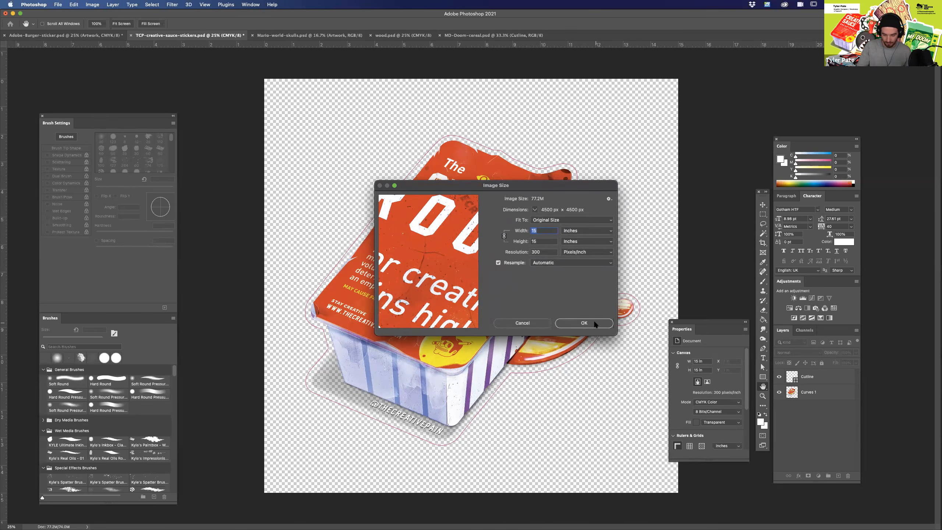
pyautogui.press('Return')
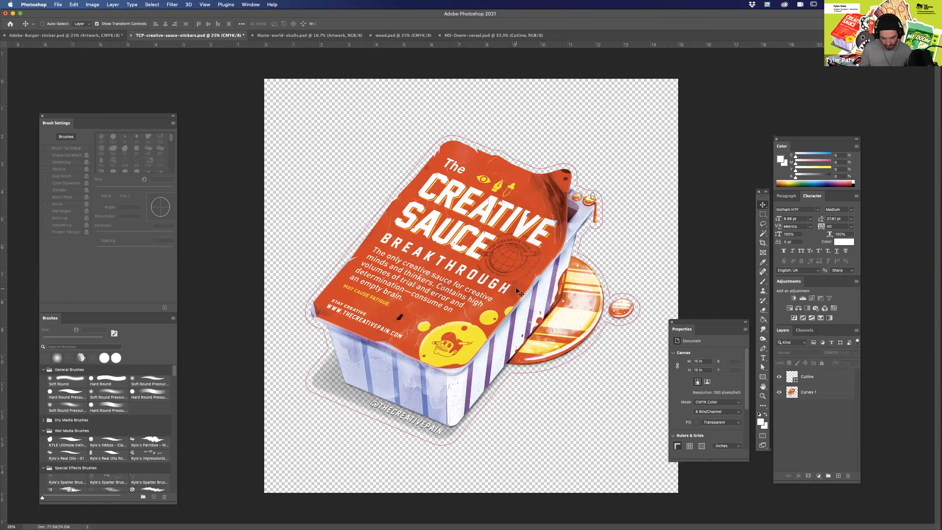
# Select the Curves 1 artwork layer and the Cutline layer in turn, and switch to Mario-world-skulls.psd.
pyautogui.click(816, 396)
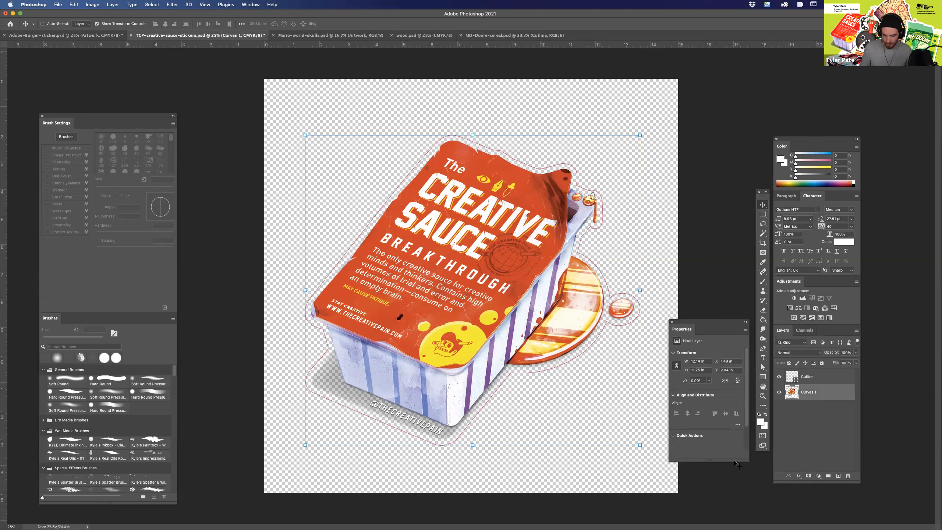
pyautogui.click(822, 377)
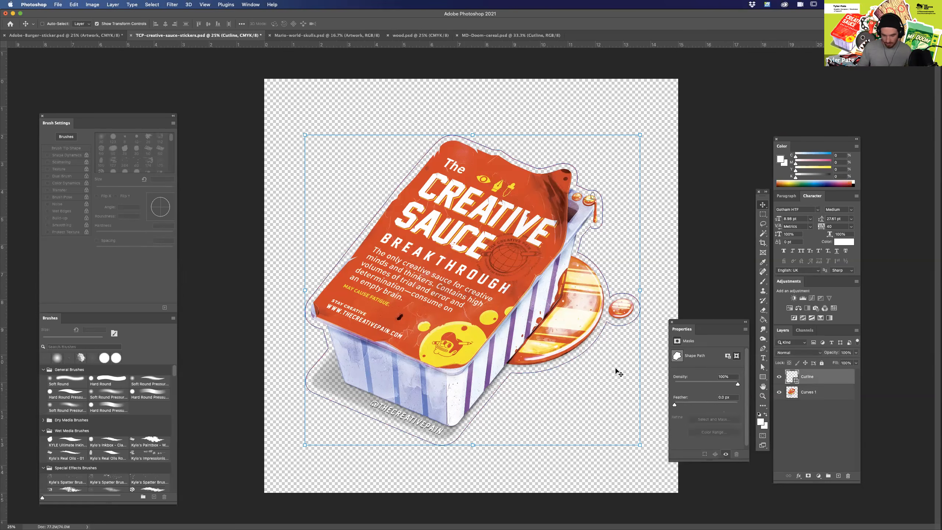
pyautogui.click(307, 36)
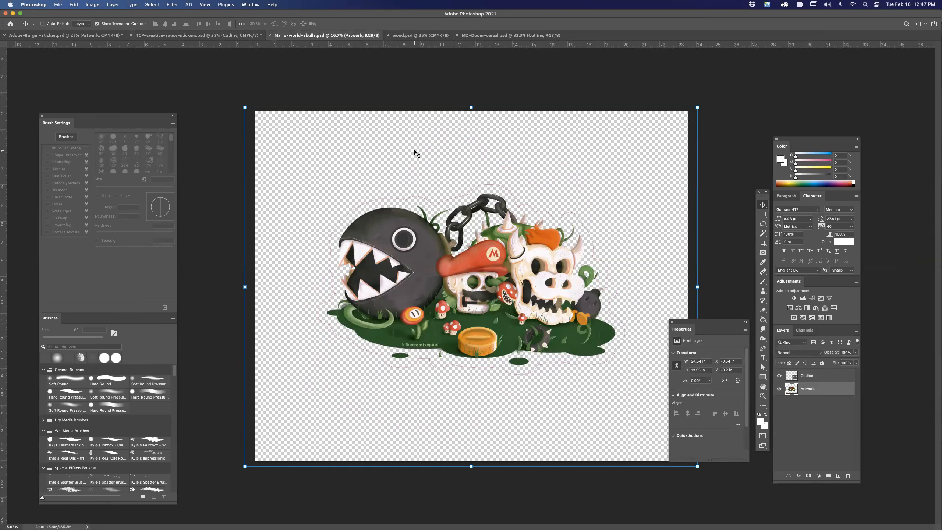
# Examine the Mario skulls artwork and its cutline at several zoom levels, and switch to Adobe-Burger-sticker.psd.
pyautogui.press('super+equal')
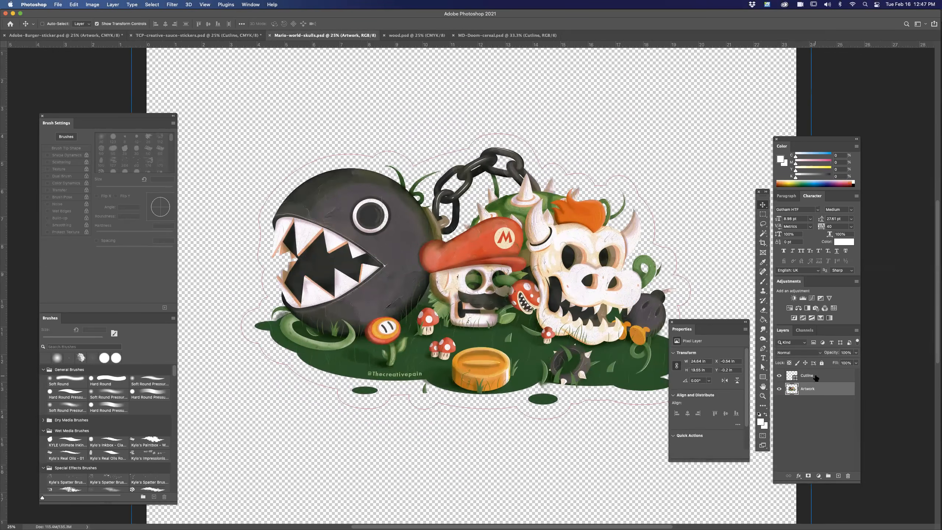
pyautogui.press('super+equal')
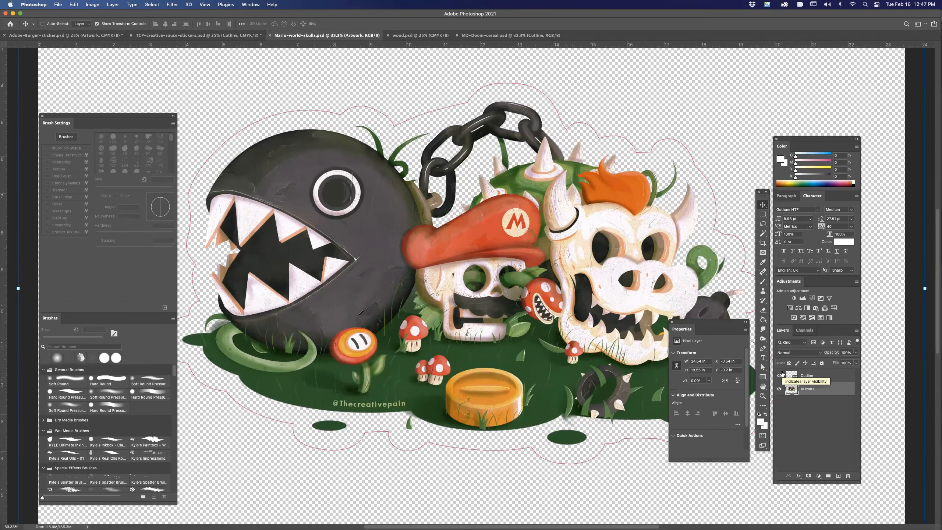
pyautogui.press('super+minus')
pyautogui.press('super+minus')
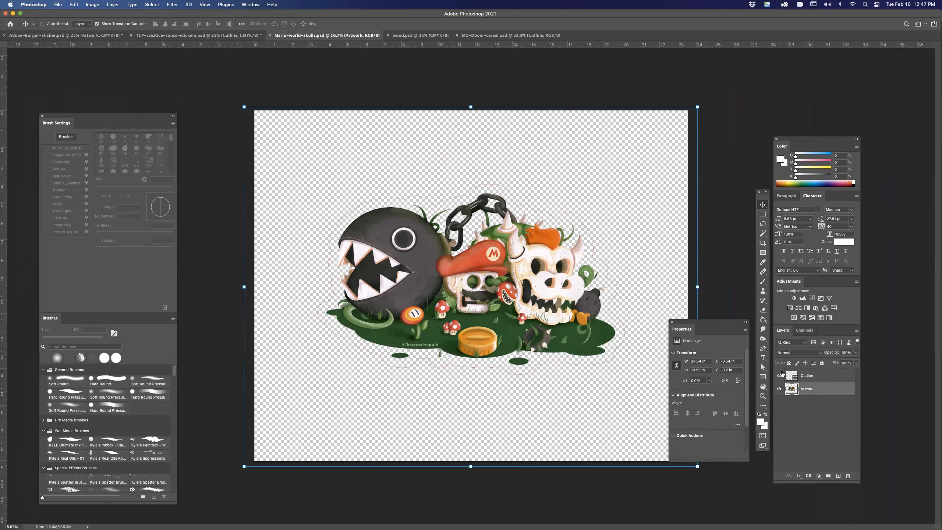
pyautogui.click(99, 35)
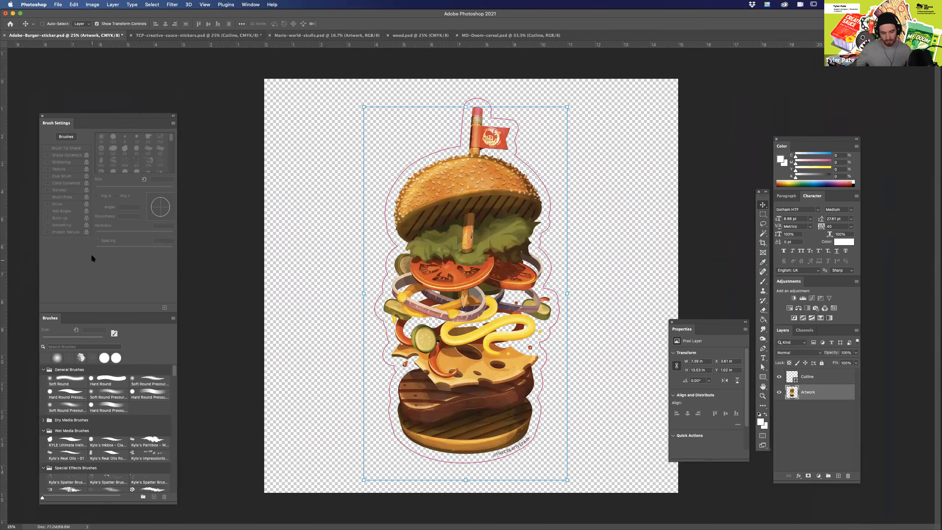
# Create a new 10 x 10 in RGB document at 300 ppi from the recent custom preset.
pyautogui.moveTo(453, 519)
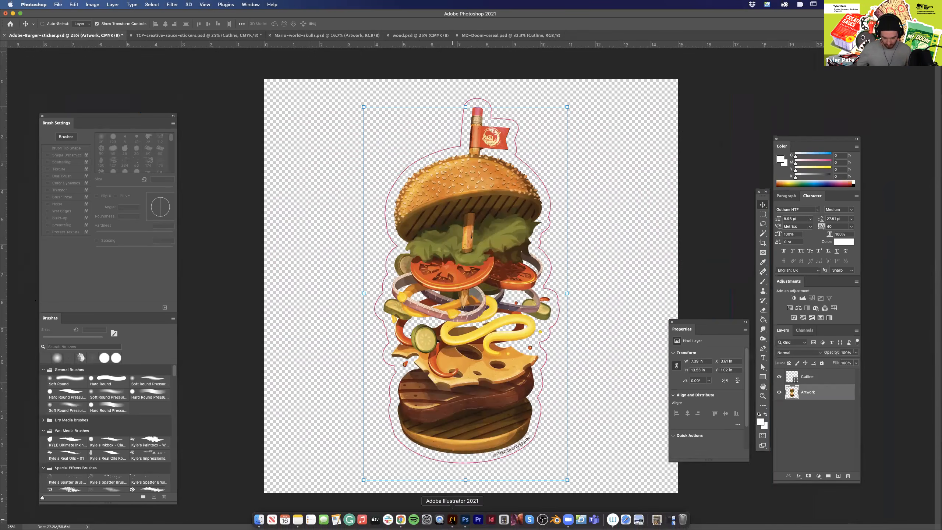
pyautogui.press('super+n')
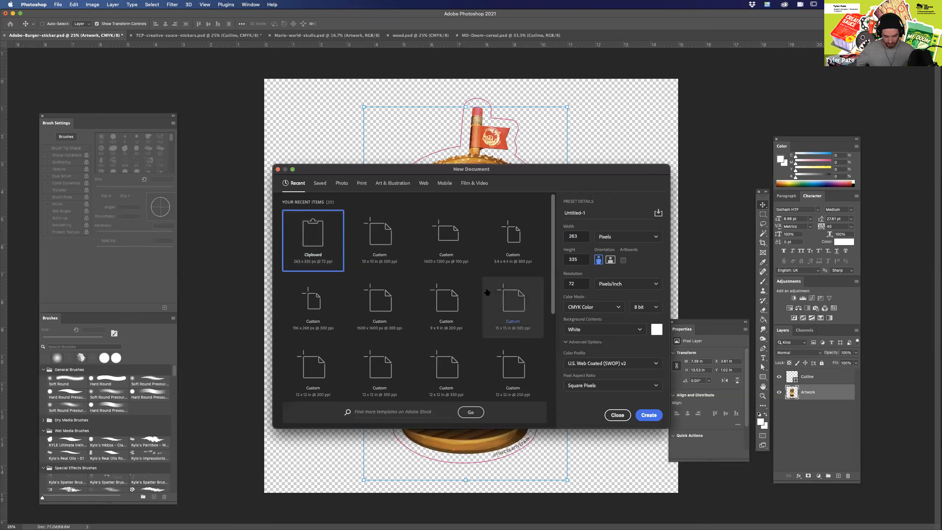
pyautogui.click(386, 235)
pyautogui.click(649, 415)
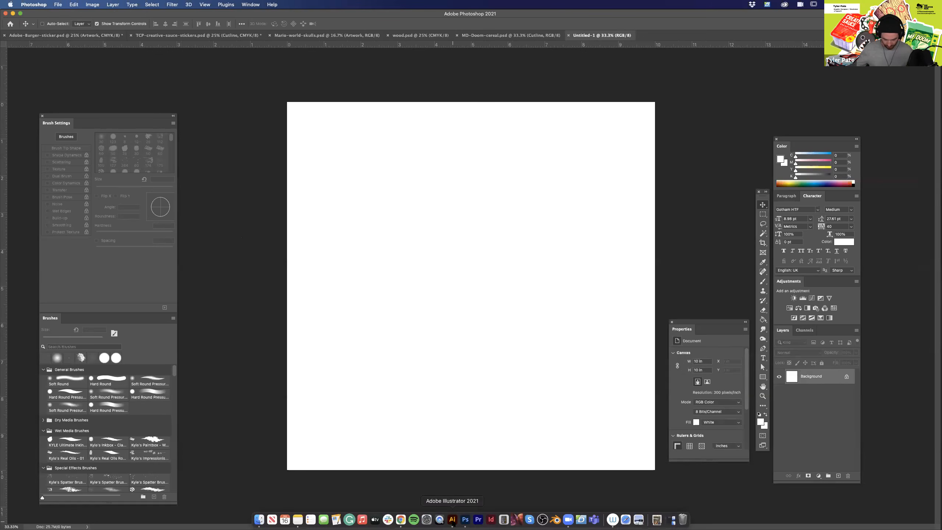
# Switch to Illustrator, lock the Cutline layer in the MD-Doom-cereal file, and select and copy all the cereal box artwork.
pyautogui.click(452, 519)
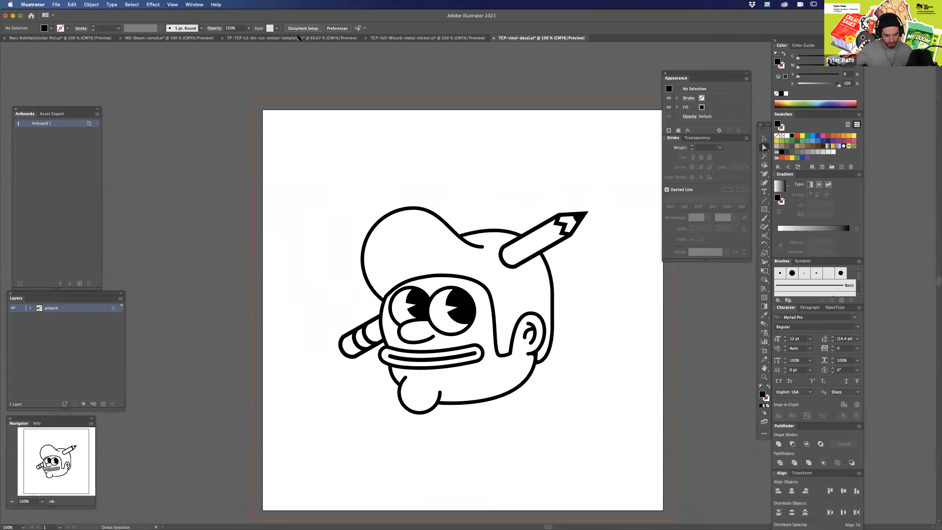
pyautogui.click(298, 38)
pyautogui.click(190, 38)
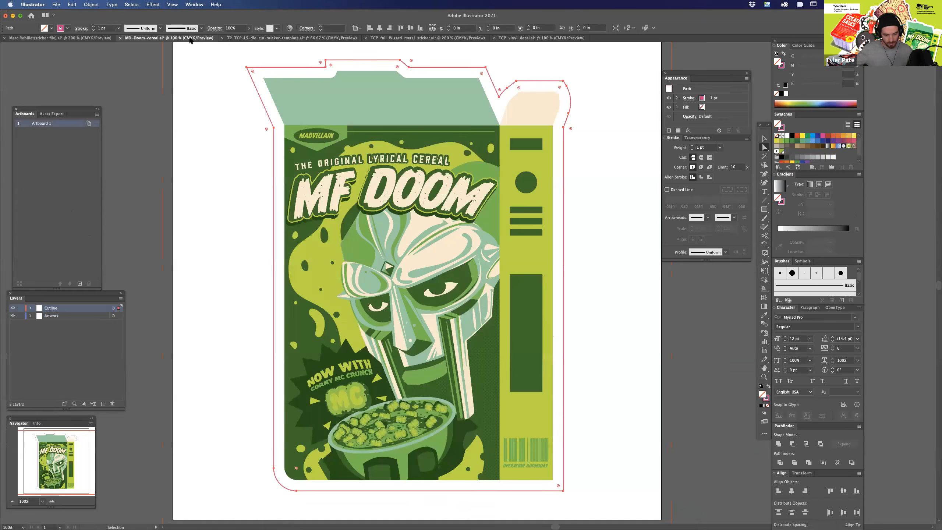
pyautogui.press('v')
pyautogui.click(20, 308)
pyautogui.moveTo(217, 65); pyautogui.dragTo(604, 496)
pyautogui.press('a')
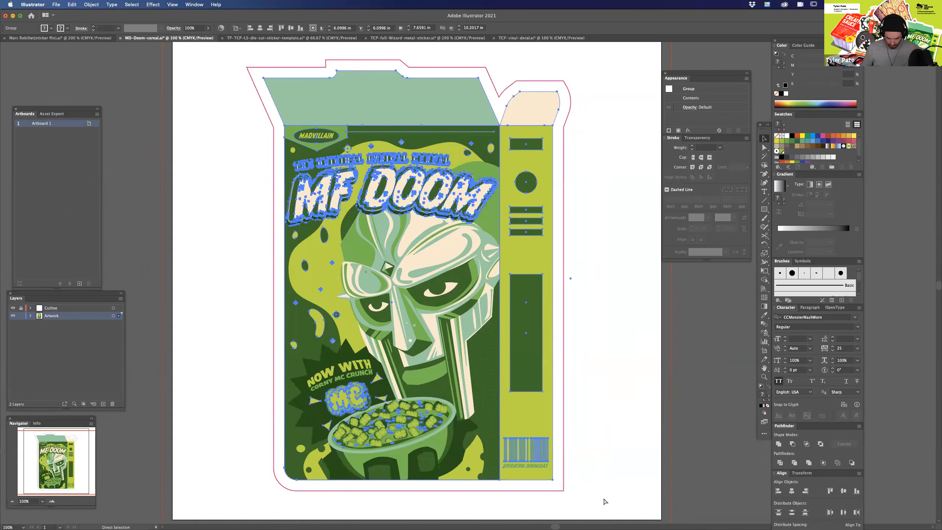
pyautogui.press('v')
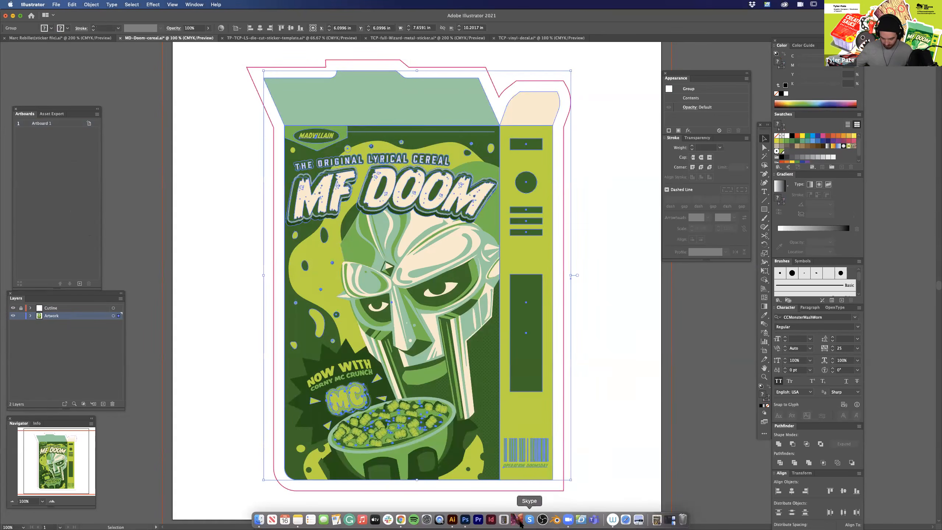
# Switch to Photoshop and paste the copied cereal box into the blank document as a Smart Object.
pyautogui.click(465, 521)
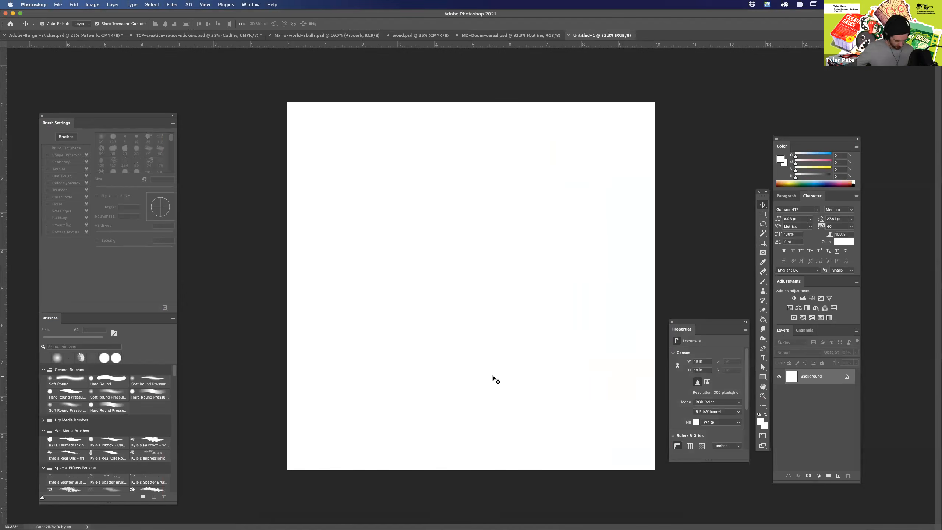
pyautogui.press('super+v')
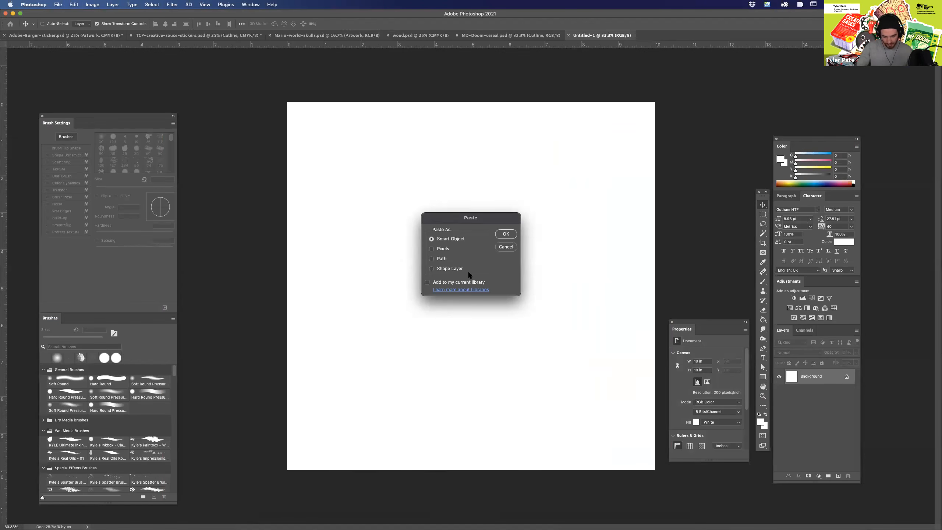
pyautogui.click(506, 234)
# Scale the pasted cereal box down to about 5.4 x 7.5 in and position it near the canvas centre.
pyautogui.moveTo(598, 103); pyautogui.dragTo(561, 157)
pyautogui.moveTo(529, 377); pyautogui.dragTo(543, 356)
pyautogui.moveTo(571, 137); pyautogui.dragTo(564, 148)
pyautogui.moveTo(523, 360); pyautogui.dragTo(528, 360)
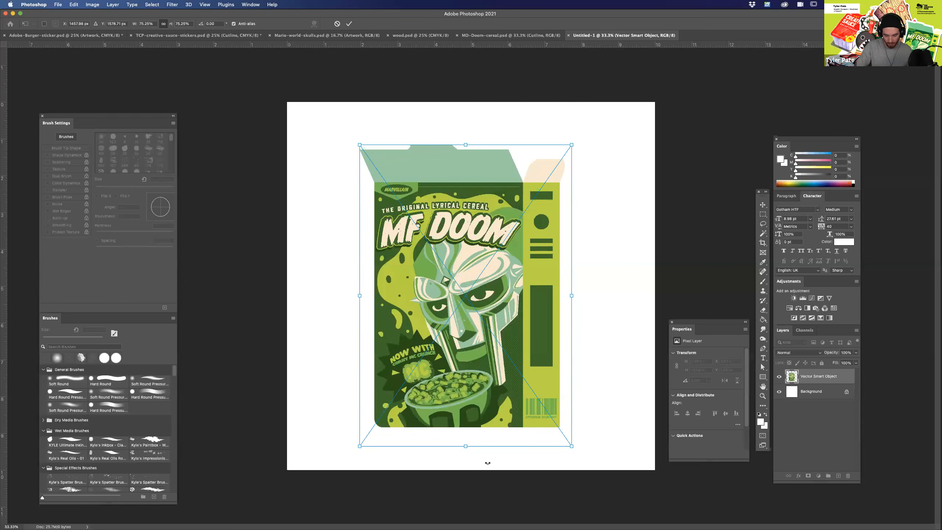
pyautogui.moveTo(571, 145); pyautogui.dragTo(566, 153)
pyautogui.press('Return')
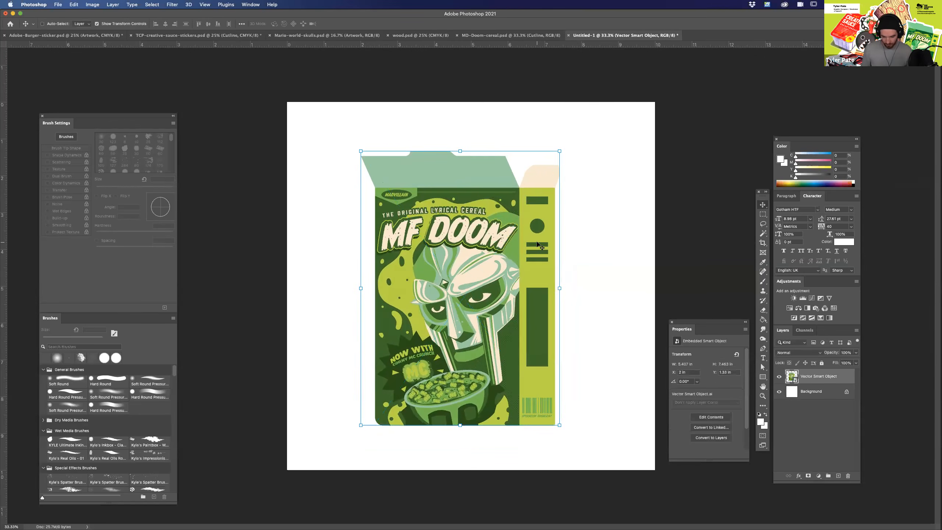
# Add a new layer and paint soft white vertical highlights over the cereal box front with the 870 px brush.
pyautogui.click(839, 477)
pyautogui.press('b')
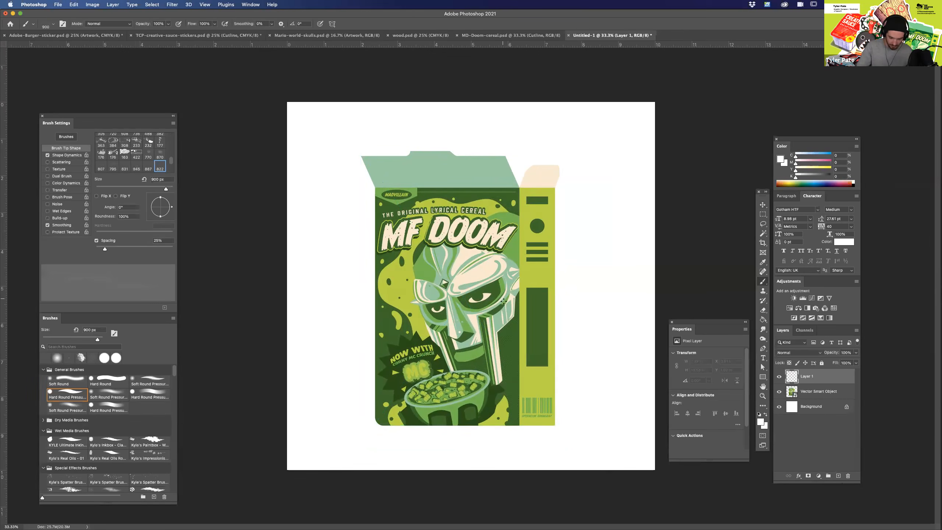
pyautogui.click(160, 154)
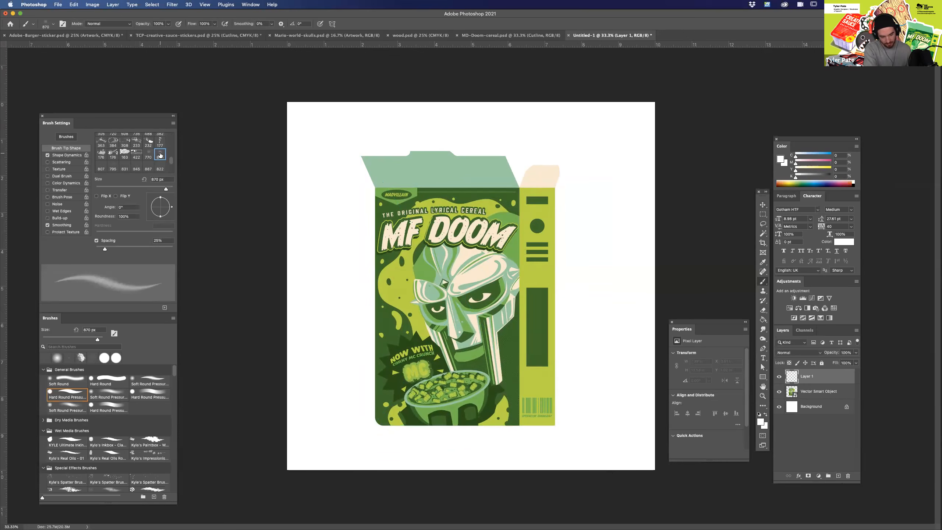
pyautogui.moveTo(517, 316); pyautogui.dragTo(517, 386)
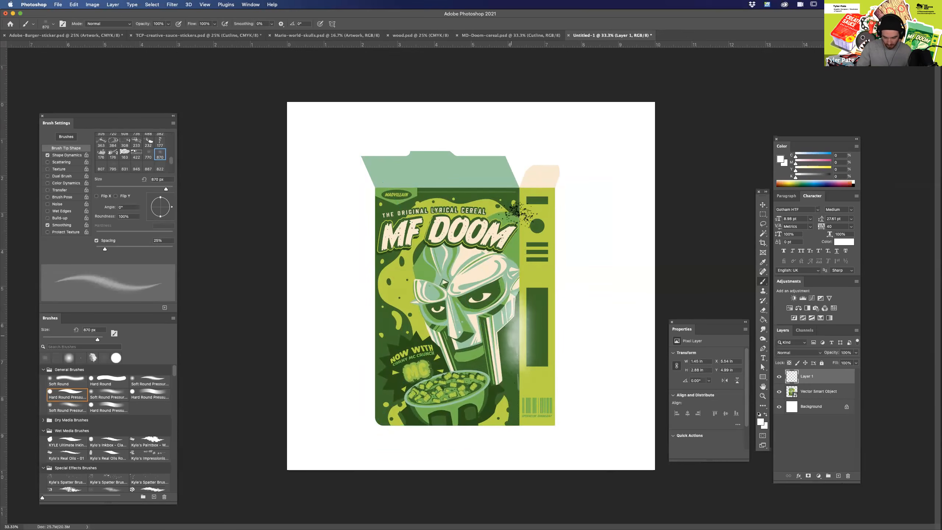
pyautogui.moveTo(520, 216); pyautogui.dragTo(519, 319)
pyautogui.moveTo(472, 288); pyautogui.dragTo(471, 354)
pyautogui.moveTo(410, 256); pyautogui.dragTo(409, 405)
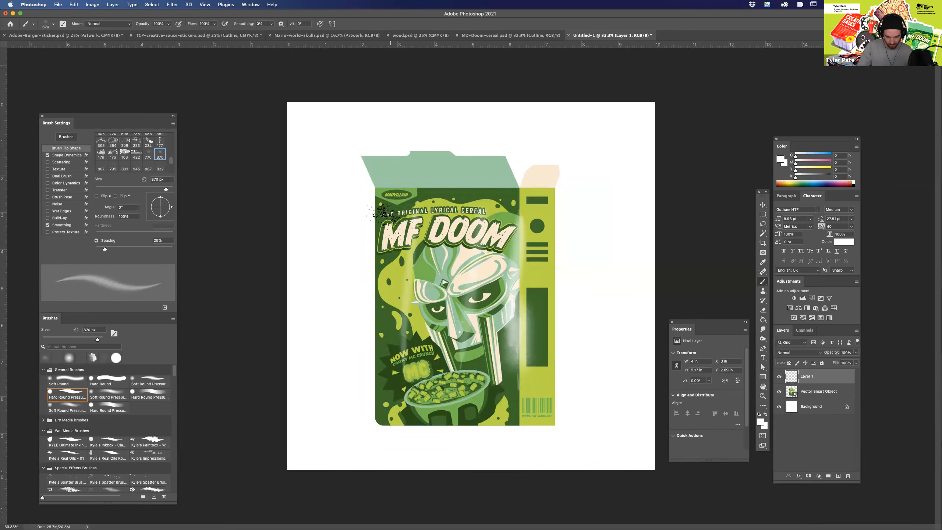
pyautogui.moveTo(385, 221); pyautogui.dragTo(384, 362)
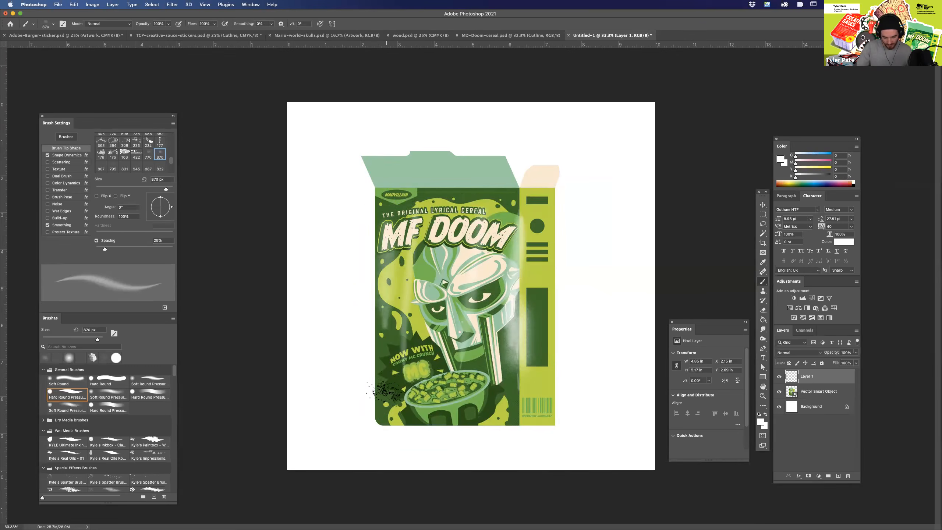
pyautogui.click(392, 392)
pyautogui.click(489, 403)
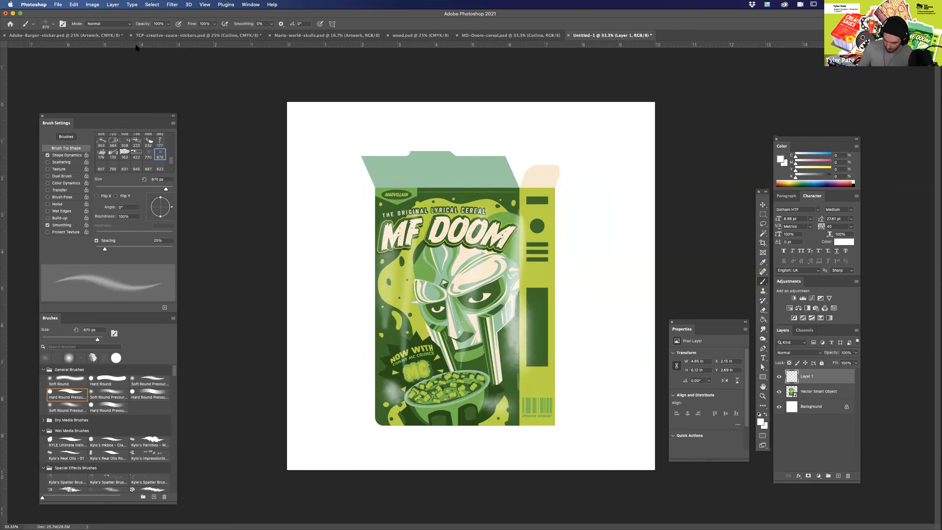
# Merge the painted highlight layer with the Vector Smart Object and hide the Background layer.
pyautogui.keyDown('shift'); pyautogui.click(814, 394); pyautogui.keyUp('shift')
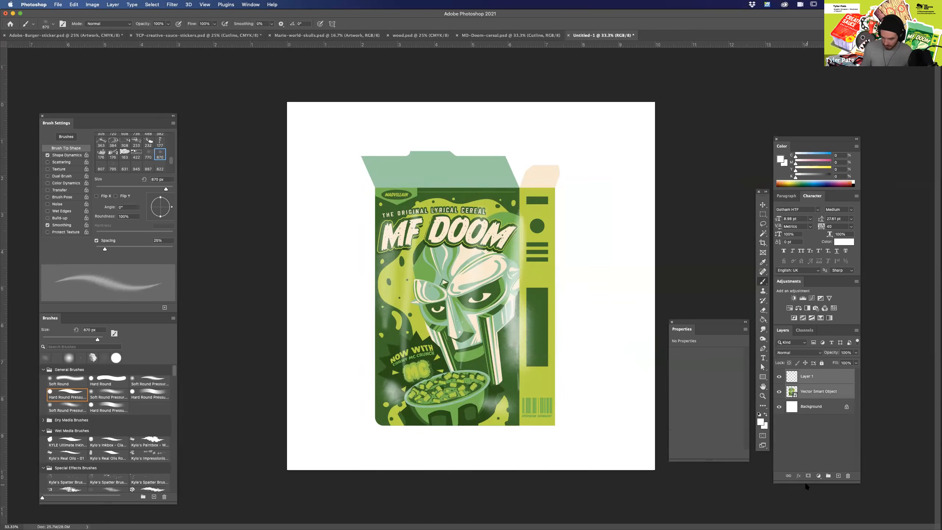
pyautogui.rightClick(818, 387)
pyautogui.click(848, 414)
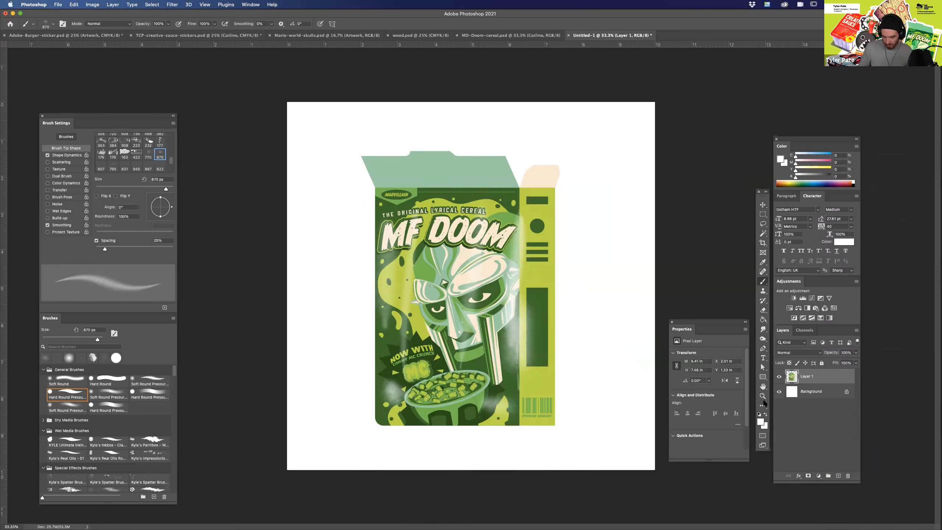
pyautogui.click(780, 392)
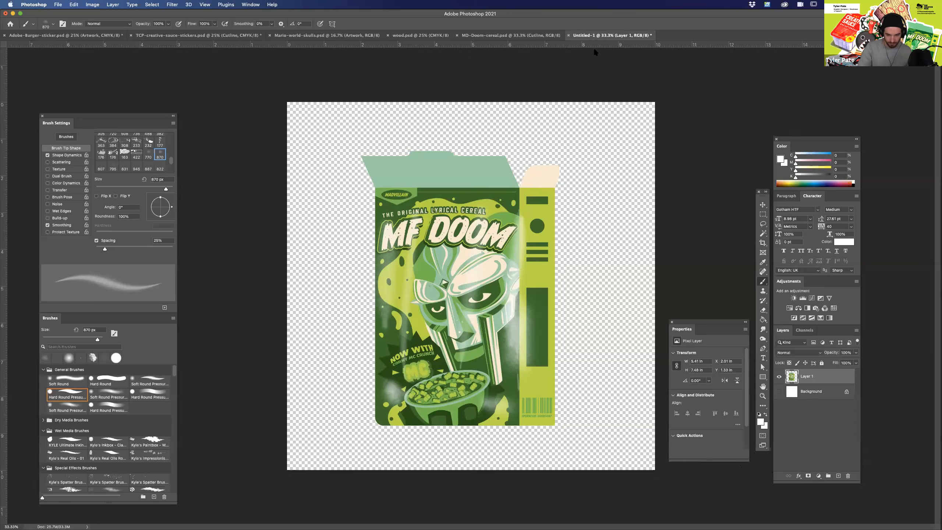
# Switch to MD-Doom-cereal.psd and inspect the textures on the lettering and mask at zoom levels up to 100%.
pyautogui.click(544, 35)
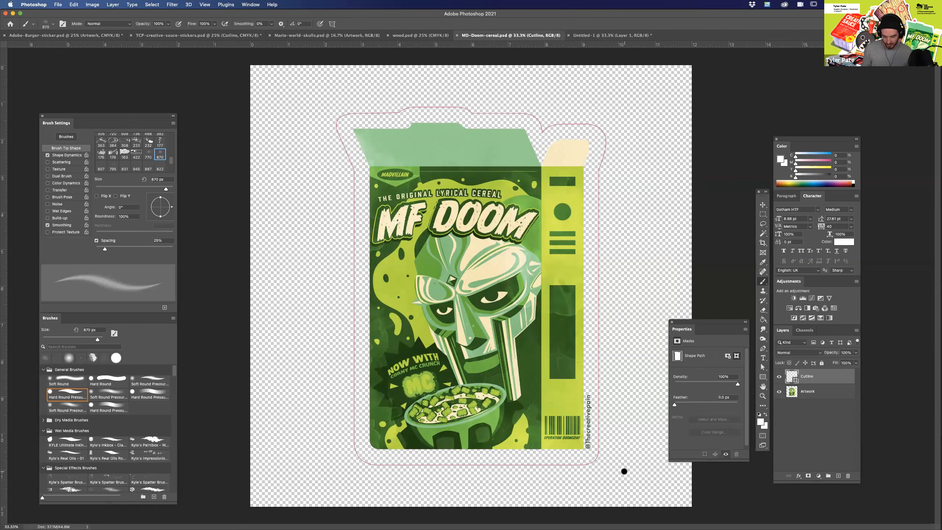
pyautogui.press('super+equal')
pyautogui.press('super+equal')
pyautogui.press('super+equal')
pyautogui.press('super+equal')
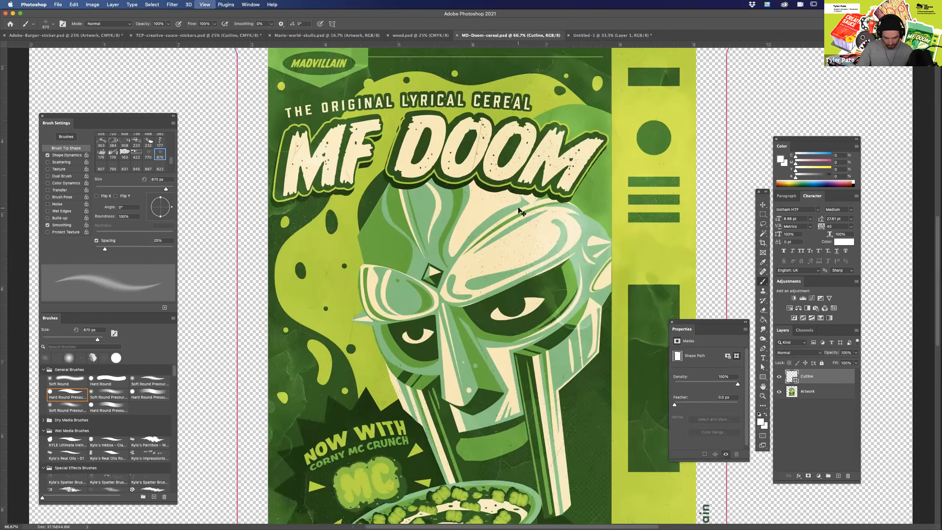
pyautogui.press('super+minus')
pyautogui.press('super+minus')
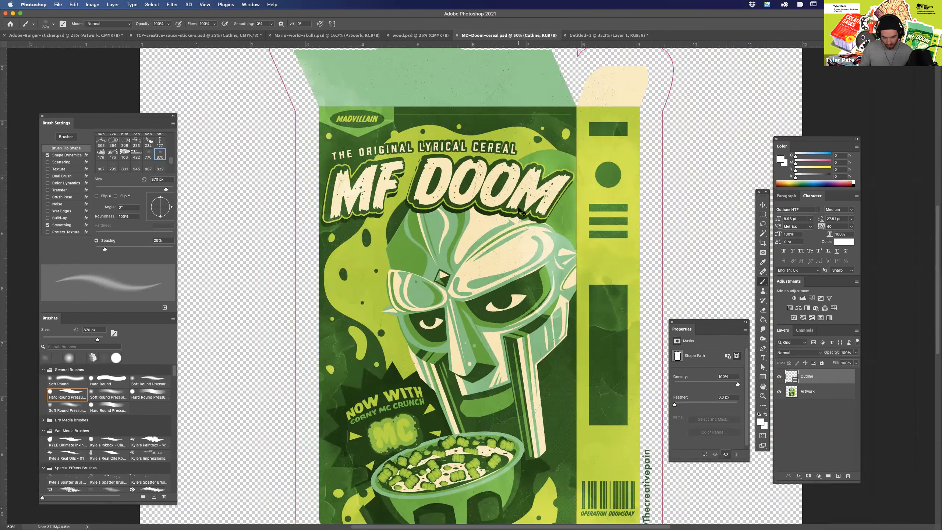
pyautogui.press('super+equal')
pyautogui.press('super+equal')
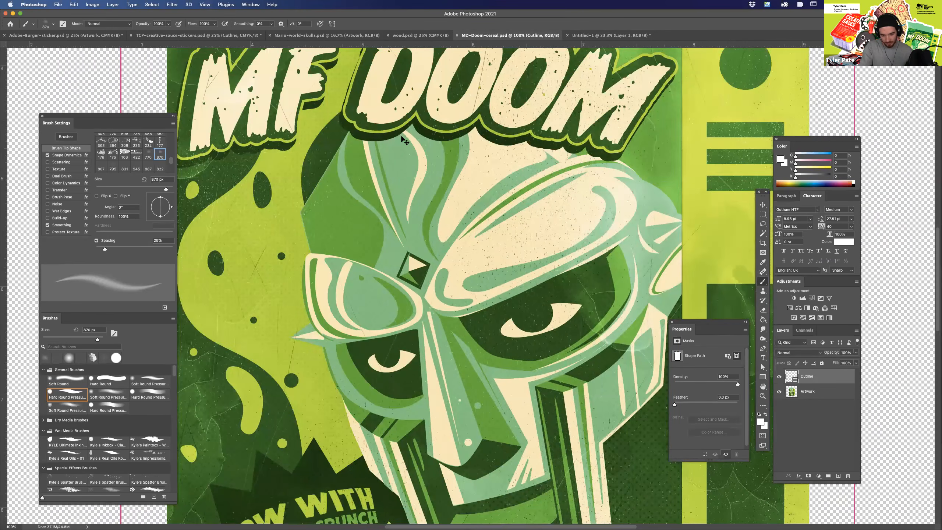
pyautogui.press('super+minus')
pyautogui.press('super+minus')
pyautogui.press('super+minus')
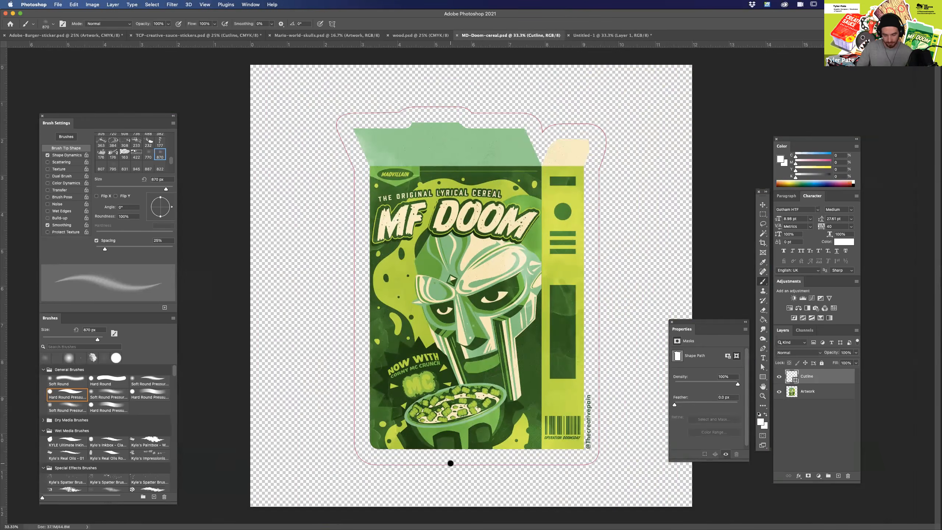
# Check the separation of the cereal box from its cutline by toggling the Artwork layer's visibility, and select that layer.
pyautogui.click(780, 392)
pyautogui.click(779, 393)
pyautogui.click(780, 392)
pyautogui.click(780, 392)
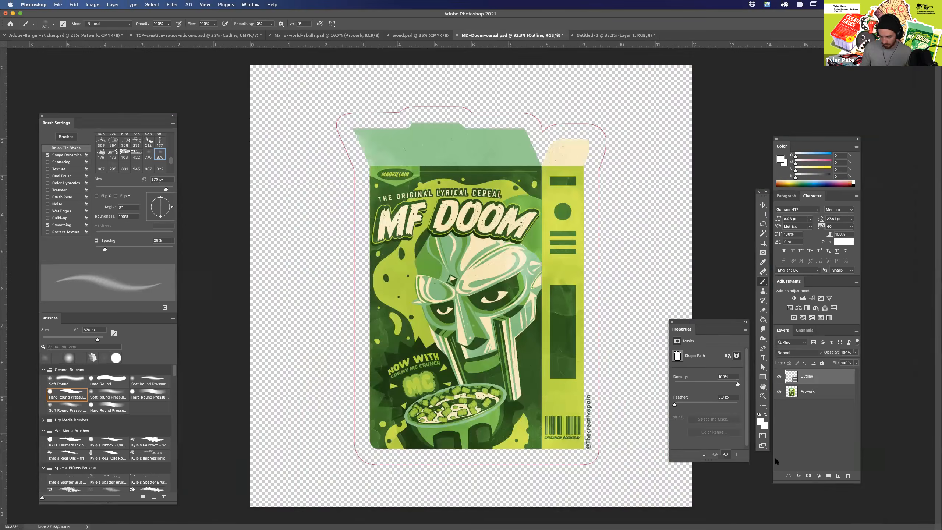
pyautogui.click(818, 393)
pyautogui.click(779, 393)
pyautogui.click(779, 393)
# Inspect the lower part of the cereal box and its cutline up close, and deselect all layers.
pyautogui.press('super+equal')
pyautogui.press('super+equal')
pyautogui.moveTo(580, 446); pyautogui.dragTo(482, 216)
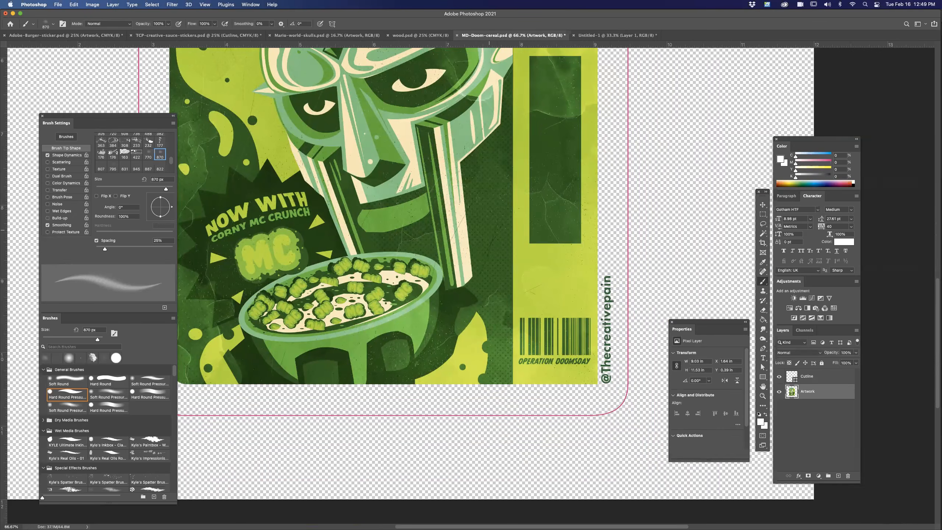
pyautogui.press('super+minus')
pyautogui.press('super+minus')
pyautogui.press('super+minus')
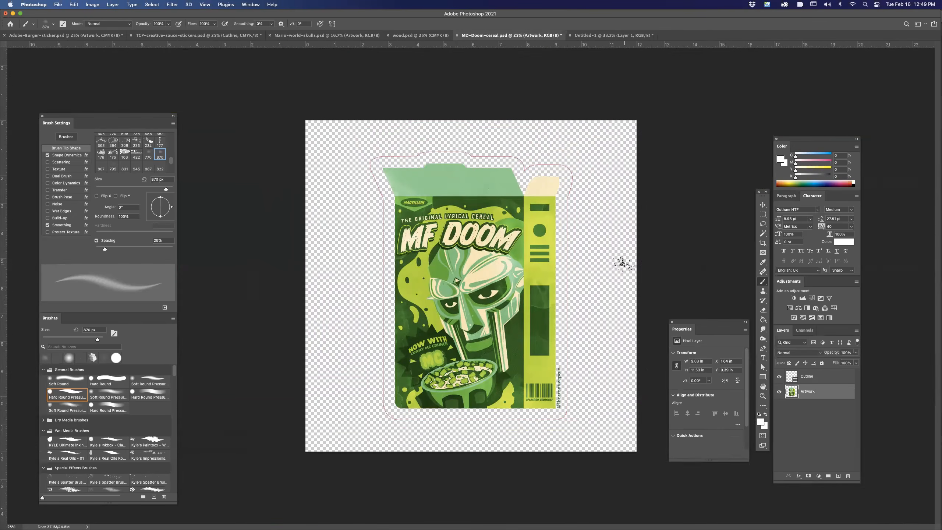
pyautogui.press('v')
pyautogui.click(811, 416)
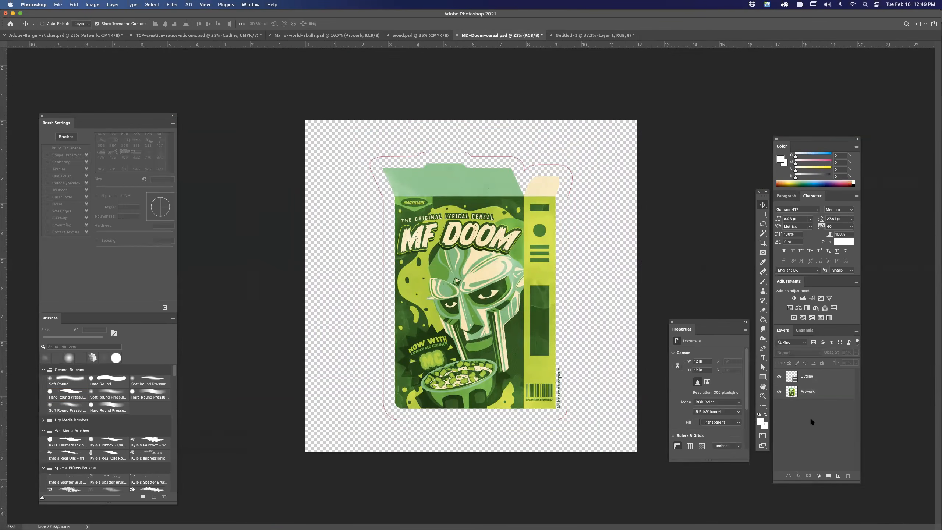
# Look through the open sticker documents and bring up wood.psd to check its cutline and Artwork layers.
pyautogui.click(443, 36)
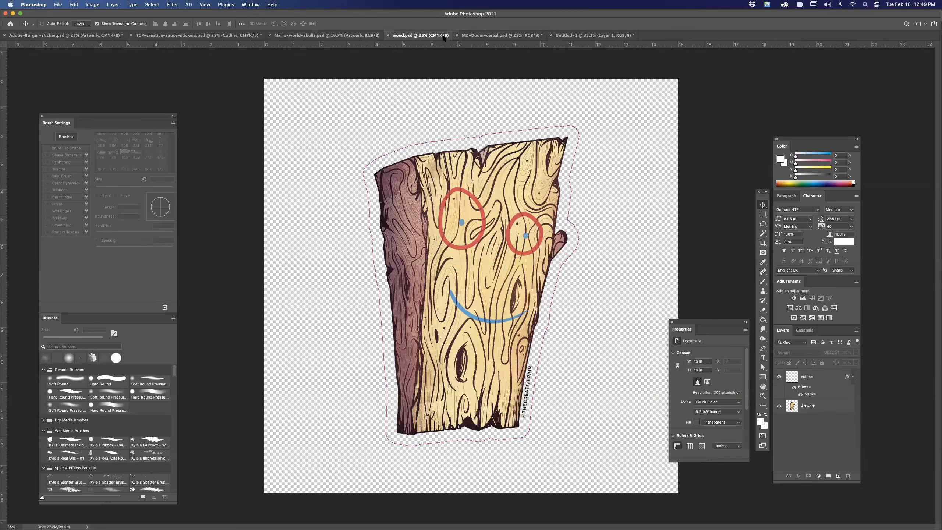
pyautogui.click(366, 35)
pyautogui.click(421, 37)
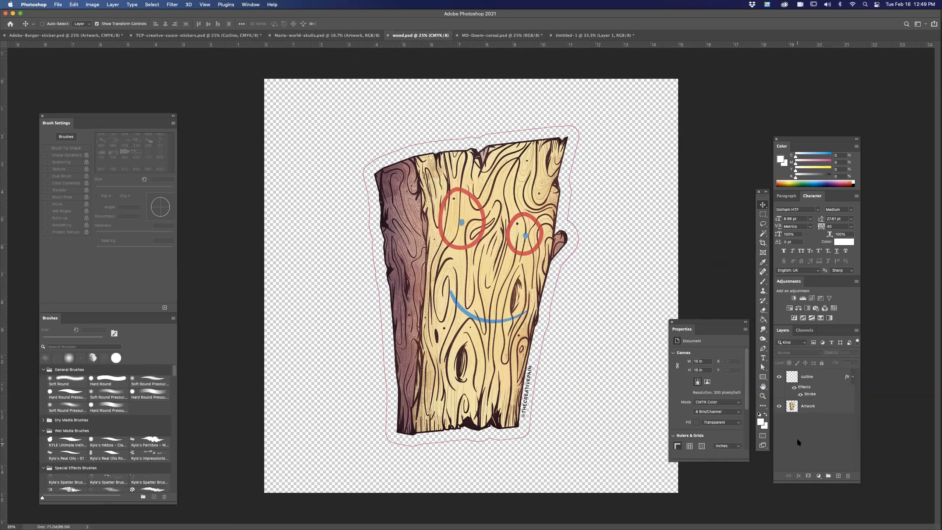
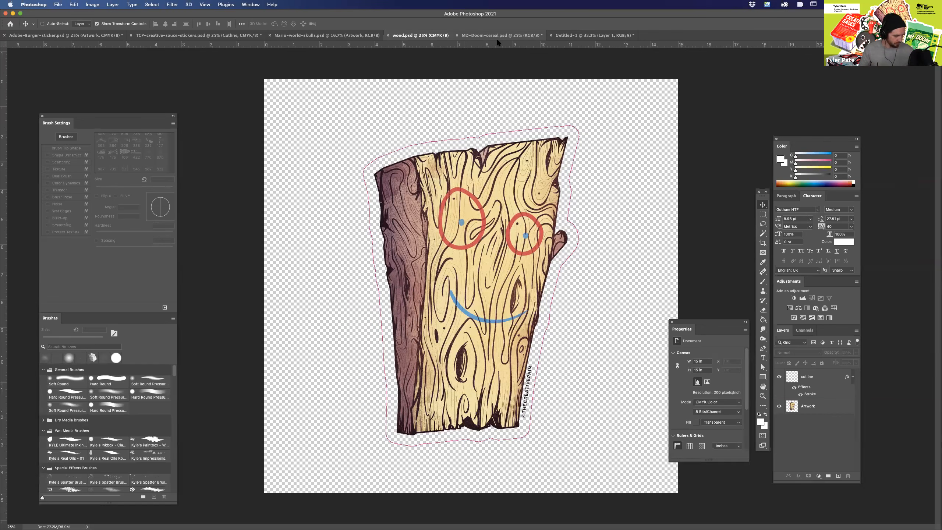
# Bring up Mario-world-skulls.psd and select its Cutline layer to inspect the outline around the whole artwork.
pyautogui.click(356, 35)
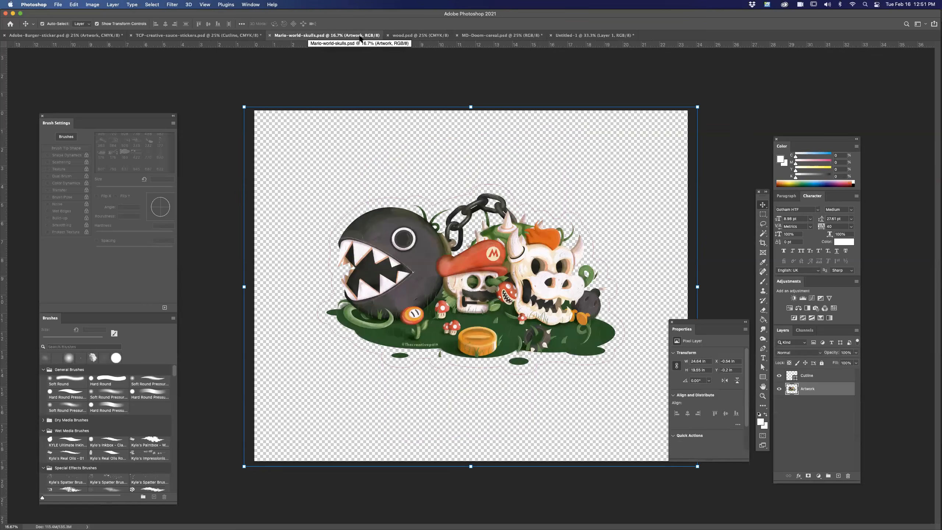
pyautogui.press('super+equal')
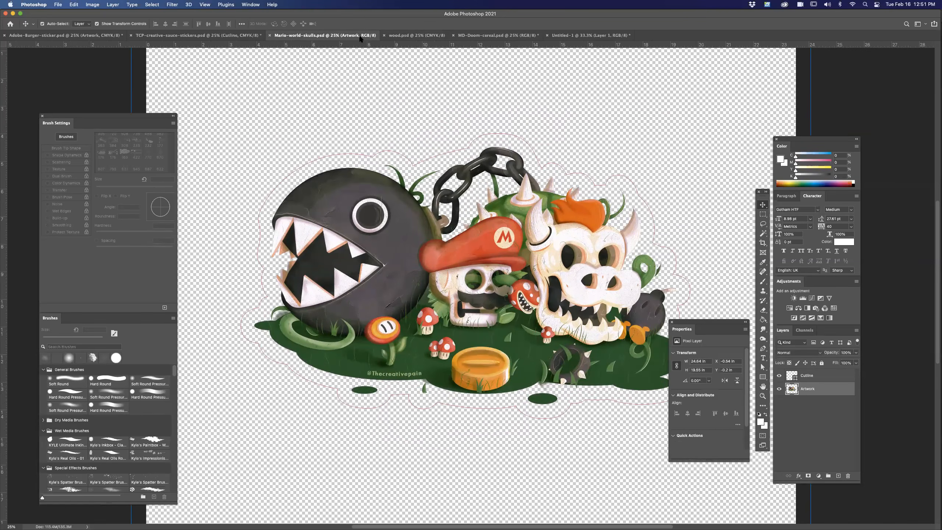
pyautogui.click(817, 377)
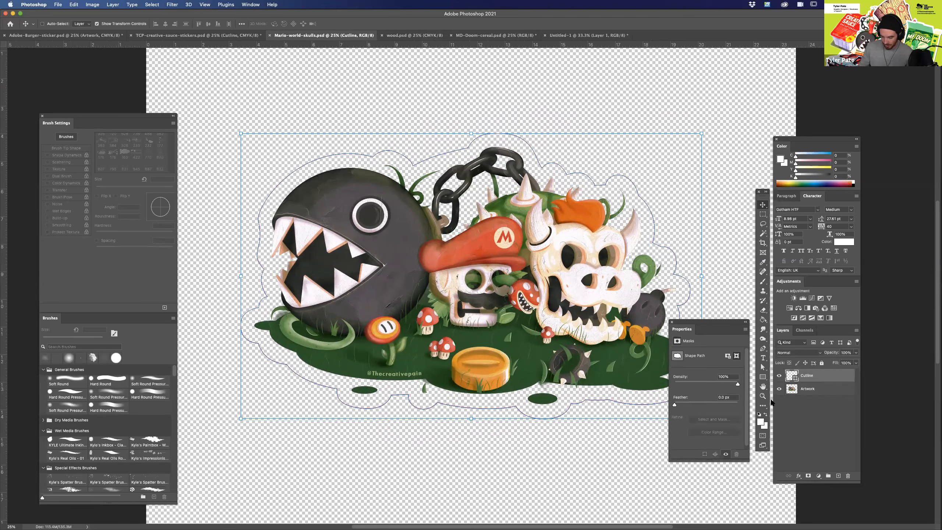
pyautogui.moveTo(493, 446); pyautogui.dragTo(598, 452)
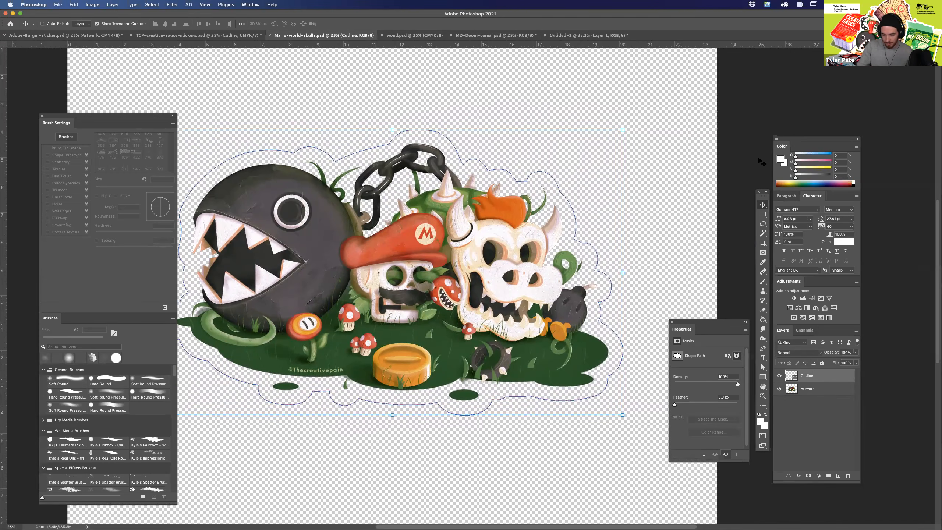
pyautogui.moveTo(446, 445); pyautogui.dragTo(506, 449)
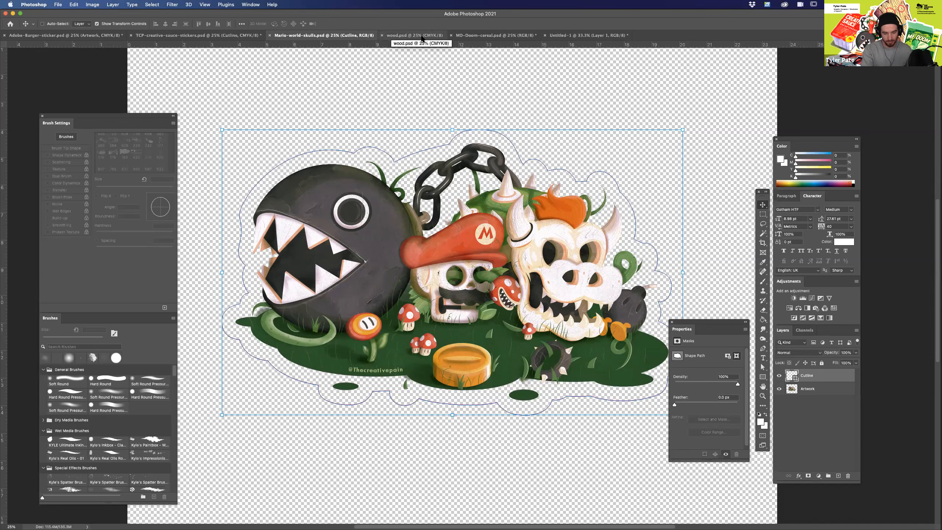
# Switch to wood.psd and examine the grain texture and cutline at zoom levels up to 100%.
pyautogui.click(422, 35)
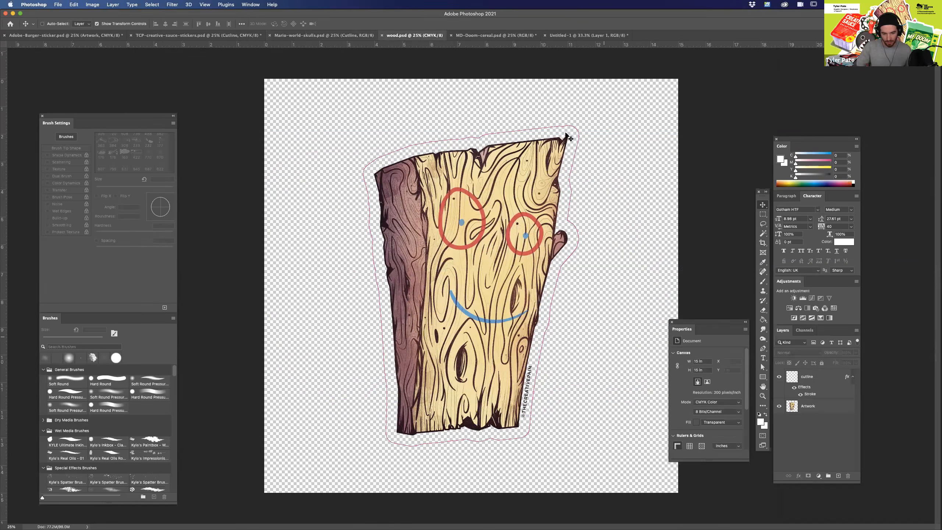
pyautogui.press('super+plus')
pyautogui.press('super+plus')
pyautogui.press('super+plus')
pyautogui.press('super+plus')
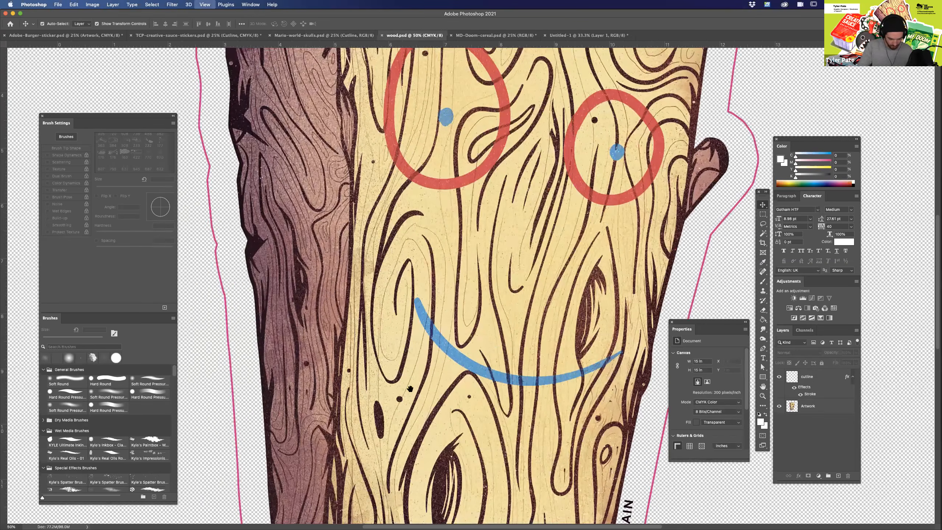
pyautogui.moveTo(485, 486); pyautogui.dragTo(541, 455)
pyautogui.hscroll(-10, 542, 455)
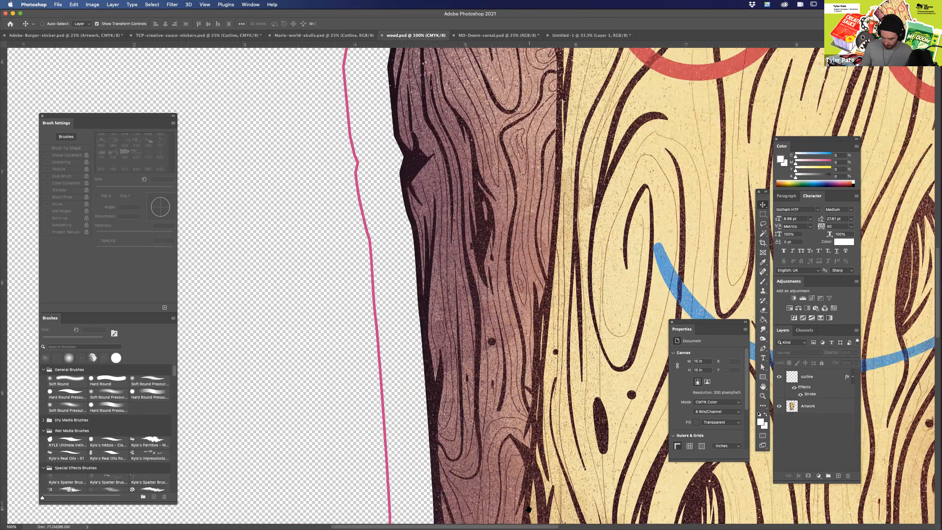
pyautogui.press('super+minus')
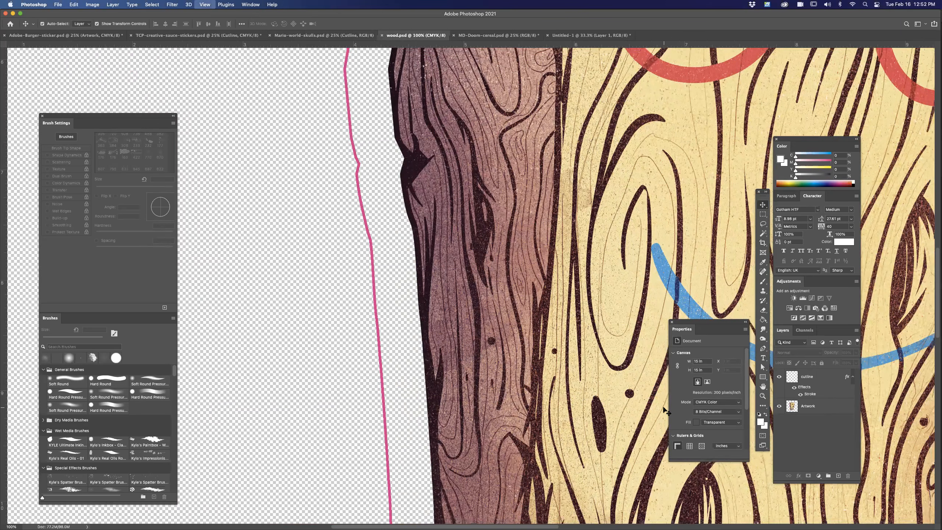
pyautogui.press('super+minus')
pyautogui.hscroll(5, 594, 401)
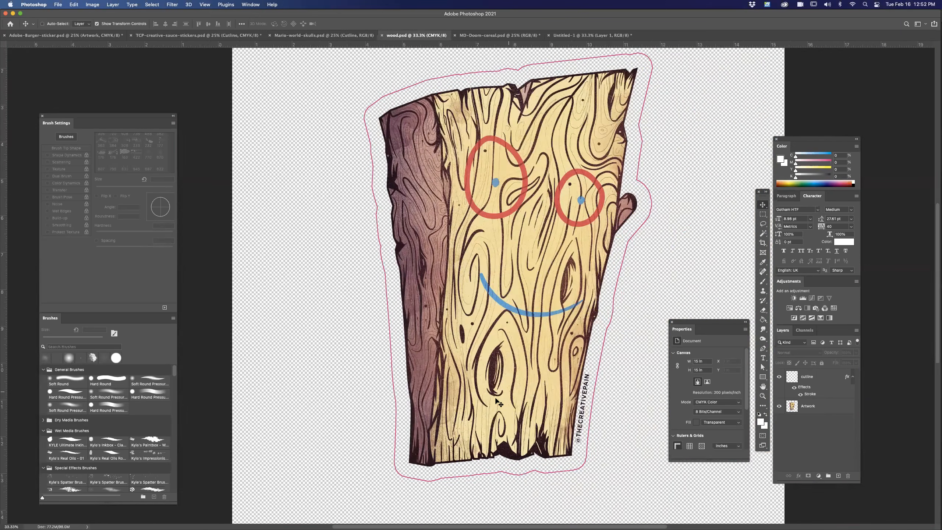
pyautogui.scroll(3, 579, 401)
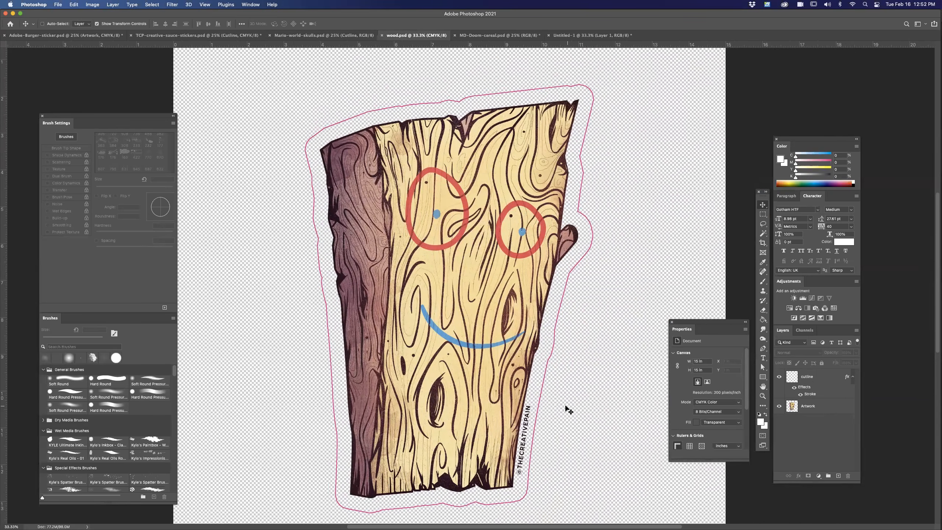
# Switch to TCP-creative-sauce-stickers.psd and inspect the sauce packet's lower part and cutline up close.
pyautogui.click(239, 37)
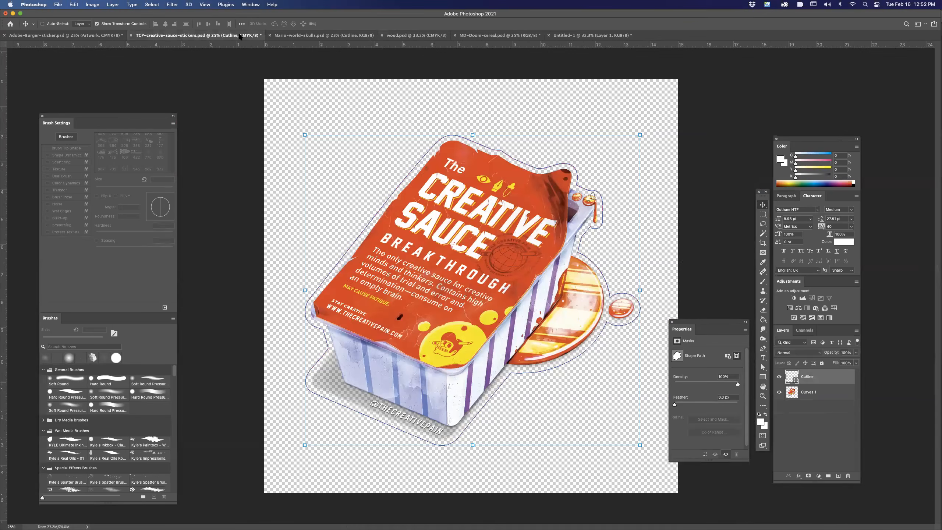
pyautogui.press('super+plus')
pyautogui.hscroll(-3, 512, 433)
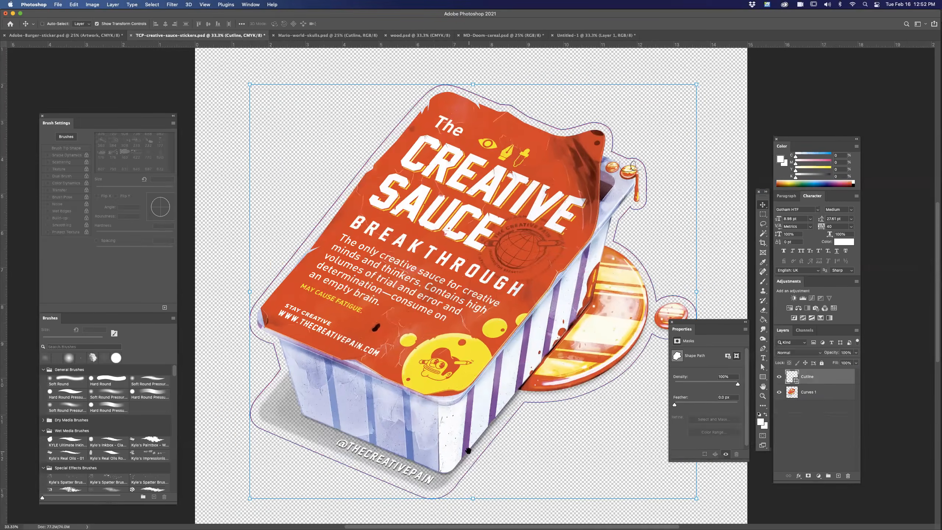
pyautogui.hscroll(-2, 512, 433)
pyautogui.press('super+plus')
pyautogui.scroll(-4, 568, 376)
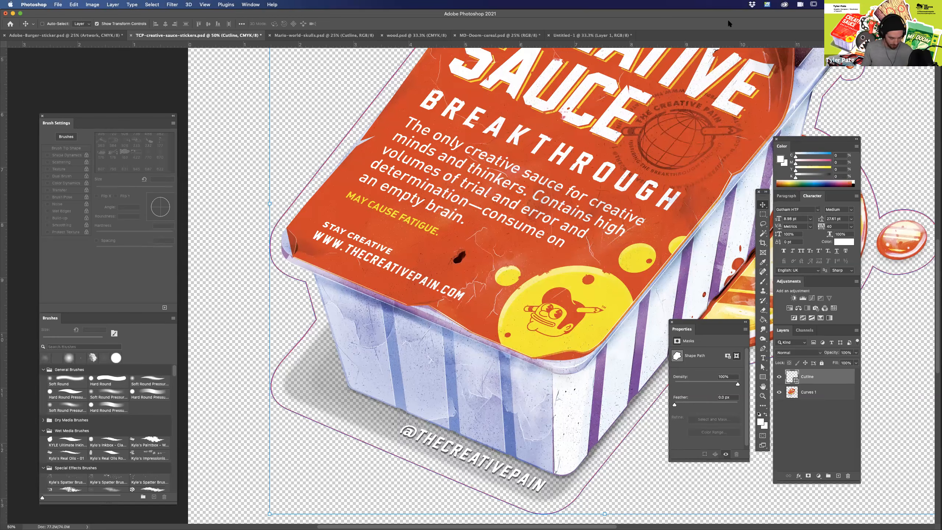
pyautogui.press('super+minus')
pyautogui.press('super+minus')
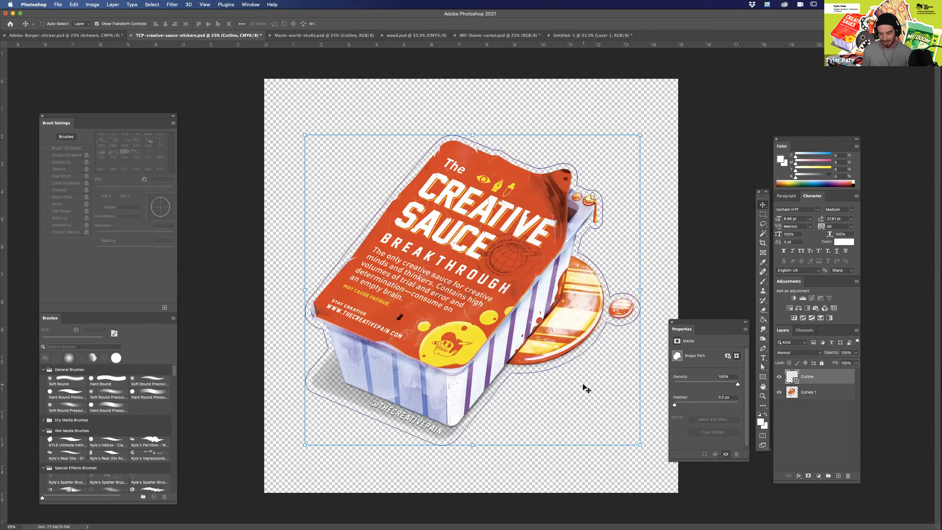
# Deselect all layers in the creative sauce file and compare its cutline with the one in Mario-world-skulls.psd.
pyautogui.click(798, 407)
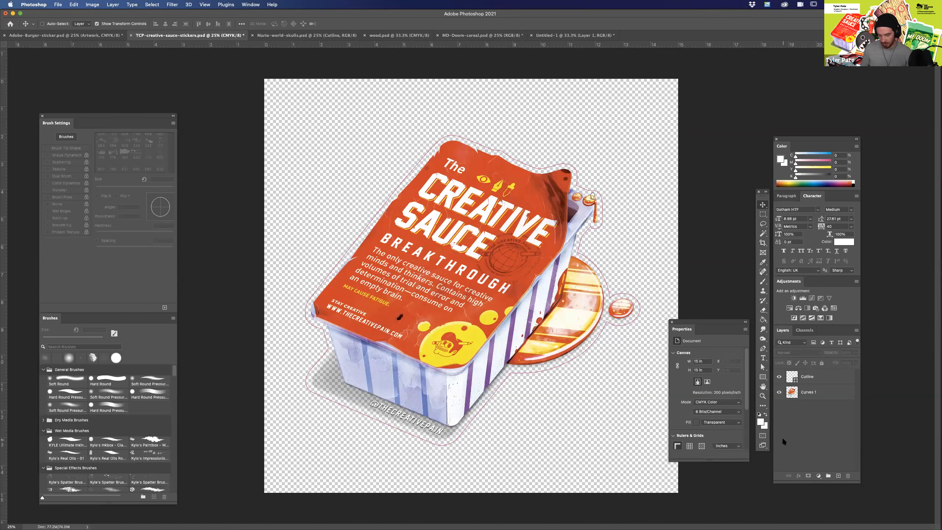
pyautogui.press('super+plus')
pyautogui.moveTo(501, 477); pyautogui.dragTo(538, 467)
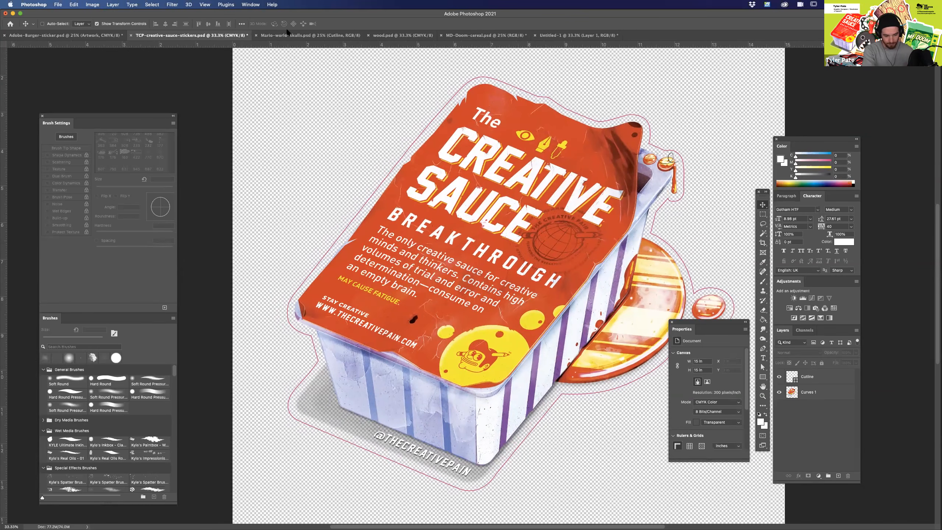
pyautogui.click(297, 35)
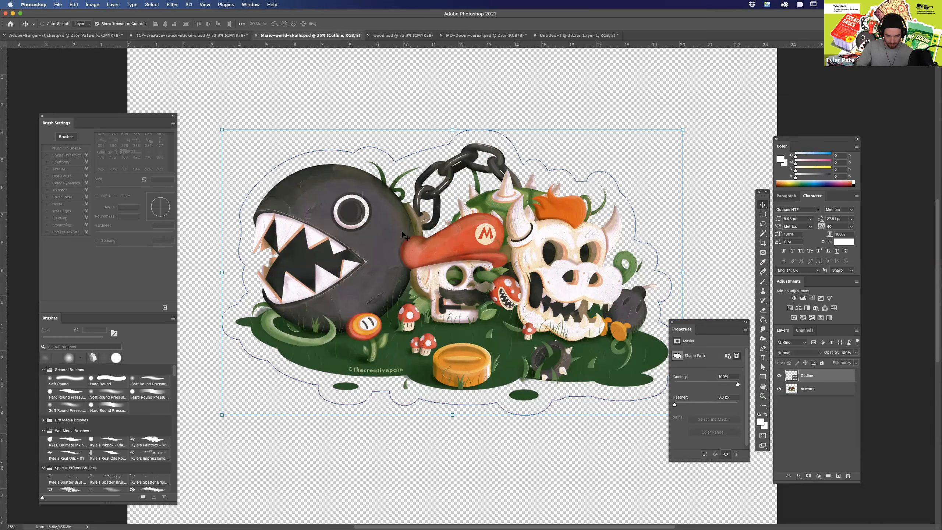
pyautogui.click(243, 36)
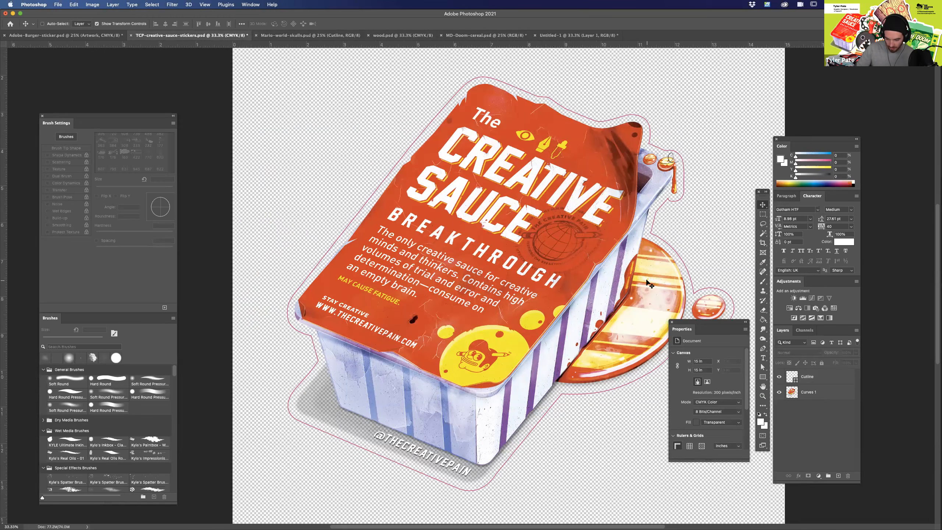
# Return to Mario-world-skulls.psd, hide the Cutline layer and add a new empty layer above it.
pyautogui.click(292, 36)
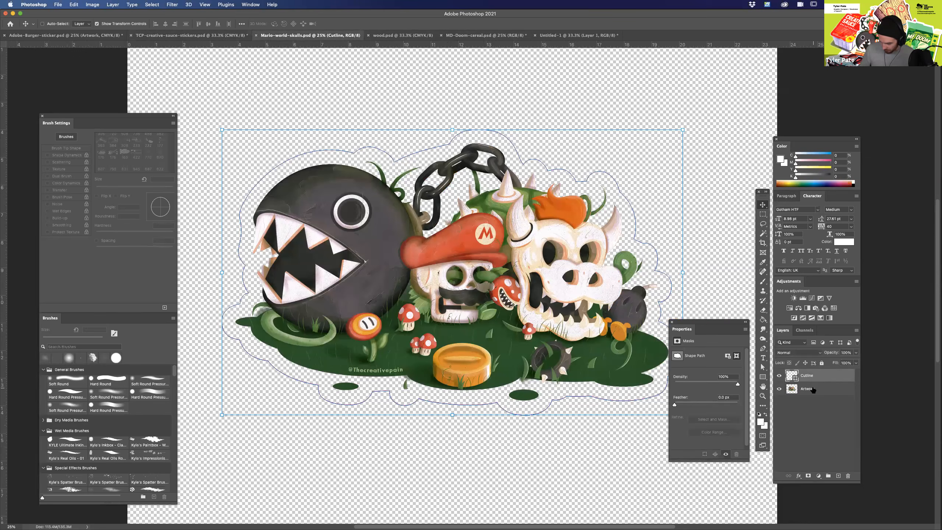
pyautogui.click(779, 376)
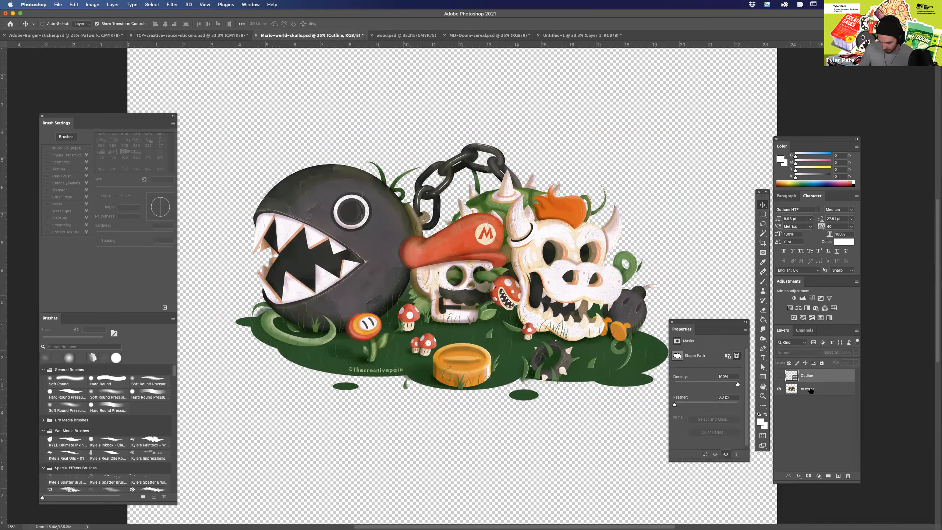
pyautogui.click(837, 476)
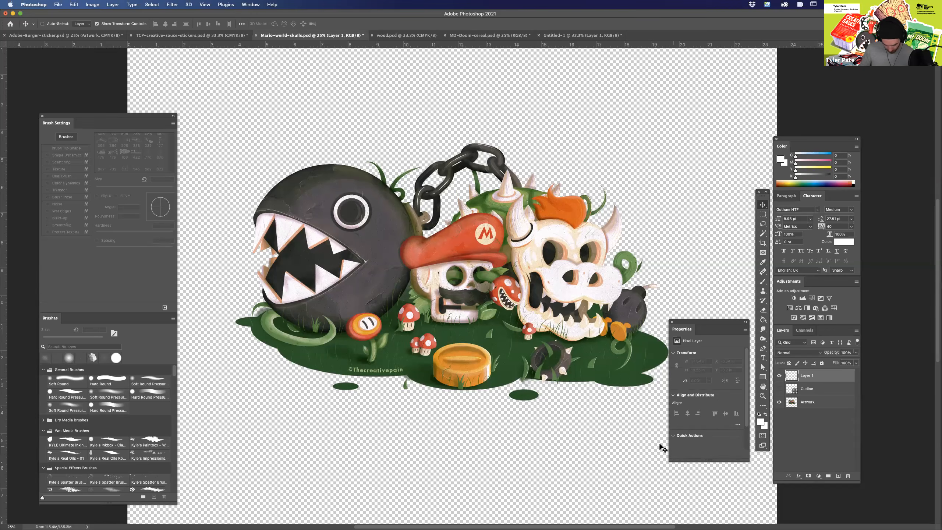
pyautogui.press('super+equal')
pyautogui.press('super+equal')
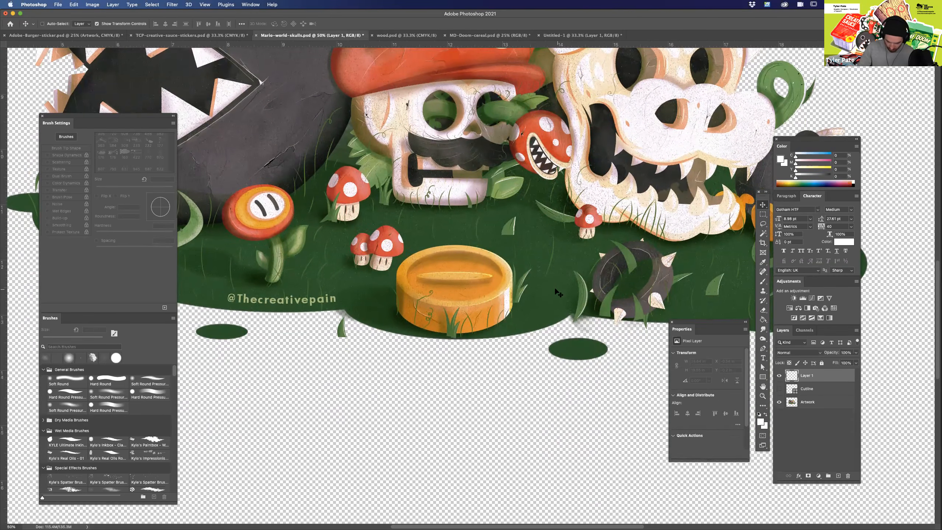
# Start a curved Pen tool path beneath the gold coin, and delete it together with the hidden Cutline layer.
pyautogui.press('p')
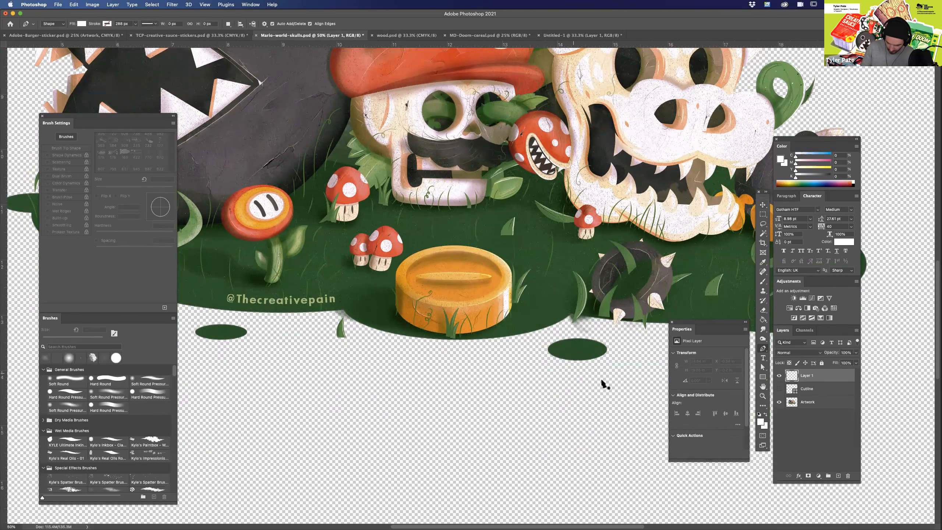
pyautogui.click(551, 336)
pyautogui.moveTo(465, 350); pyautogui.dragTo(409, 350)
pyautogui.press('Delete')
pyautogui.press('Delete')
pyautogui.press('Delete')
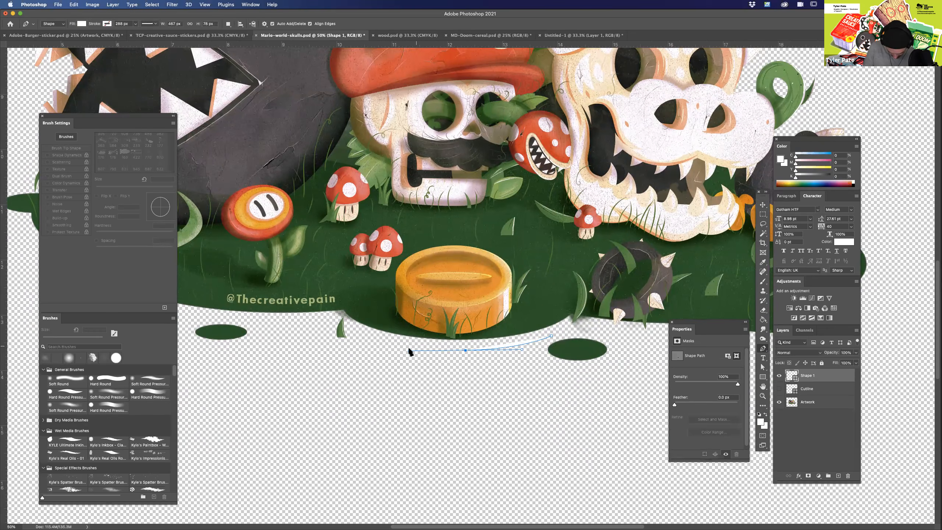
# Draw a short curved Pen shape beneath the gold coin and style it with no fill and a thin pink stroke.
pyautogui.click(432, 351)
pyautogui.moveTo(547, 338); pyautogui.dragTo(577, 320)
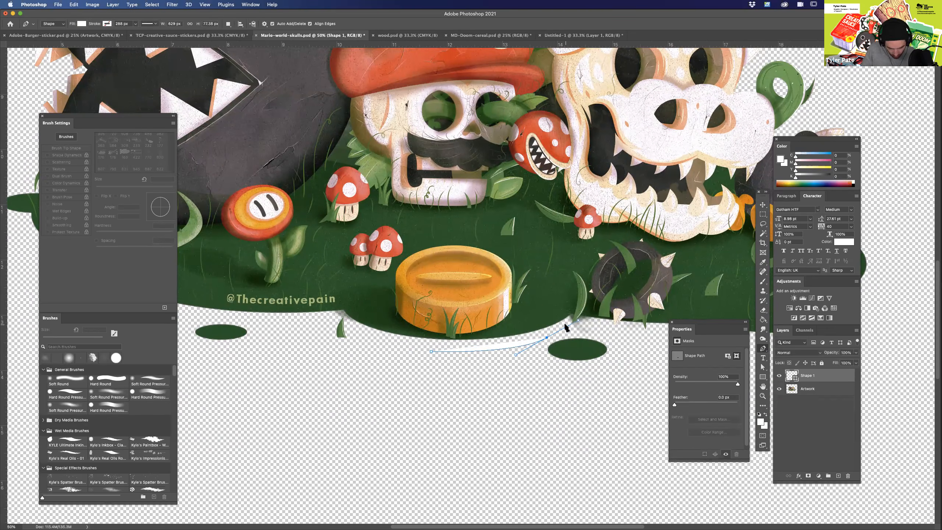
pyautogui.click(107, 25)
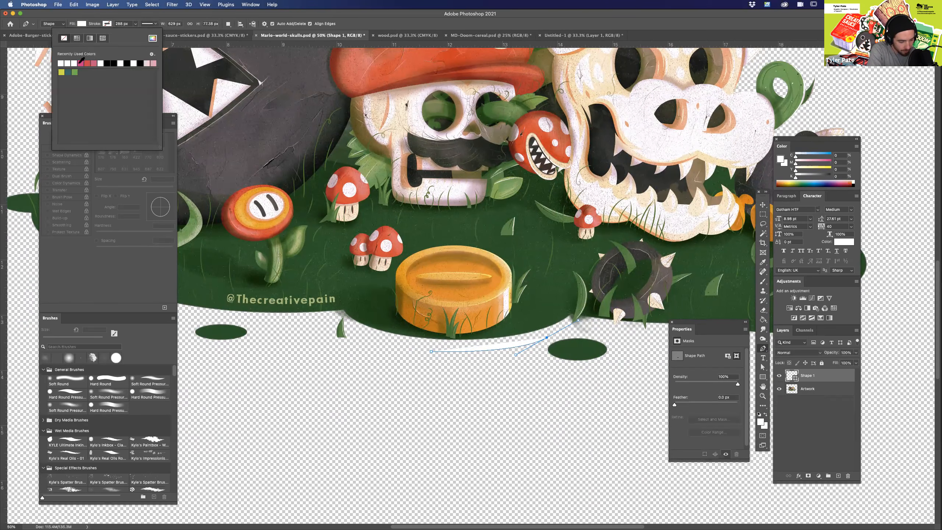
pyautogui.click(81, 63)
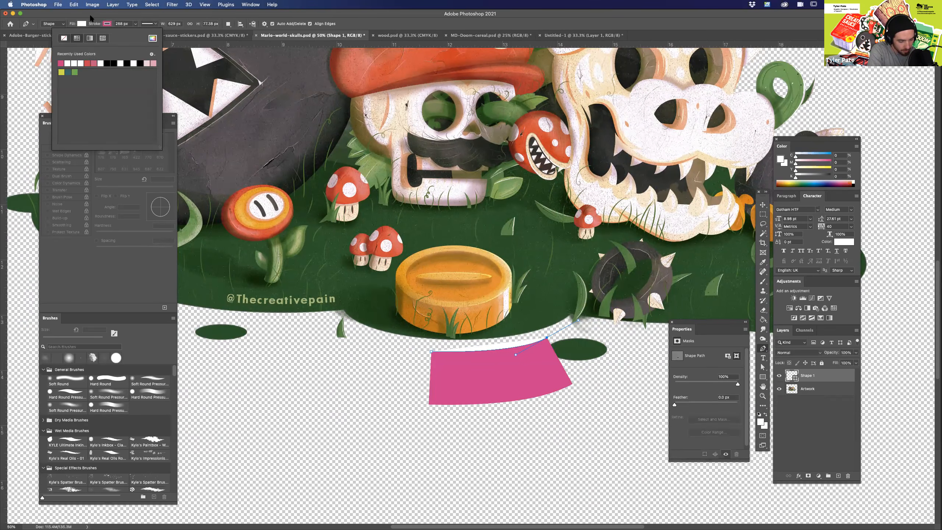
pyautogui.click(82, 23)
pyautogui.click(39, 40)
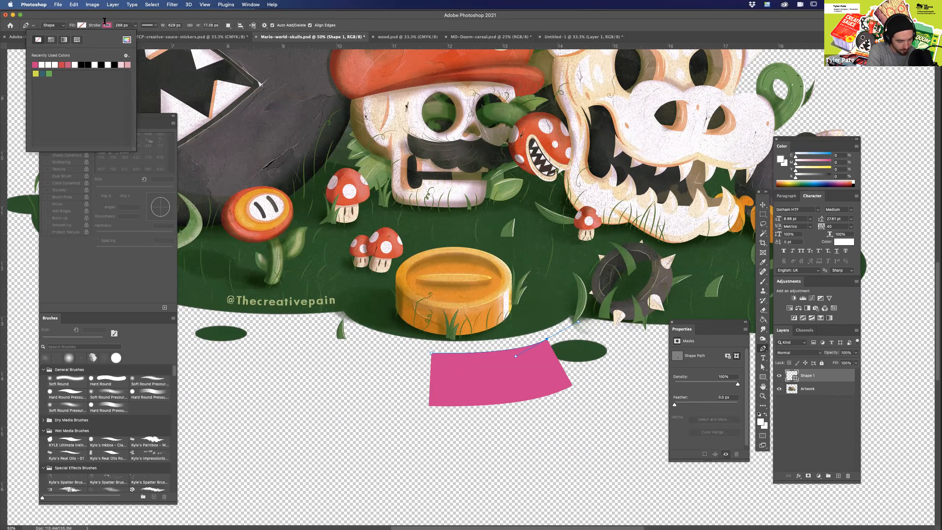
pyautogui.click(119, 13)
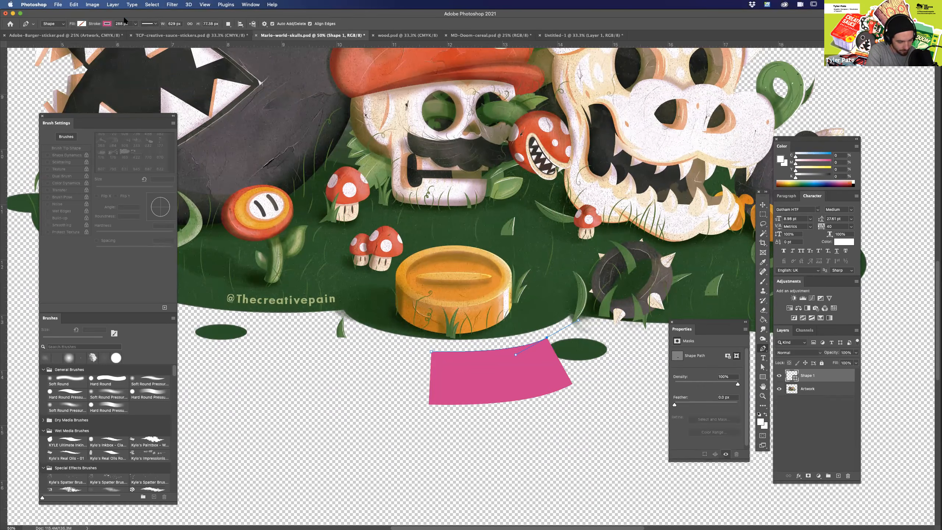
pyautogui.click(135, 24)
pyautogui.moveTo(134, 35); pyautogui.dragTo(119, 36)
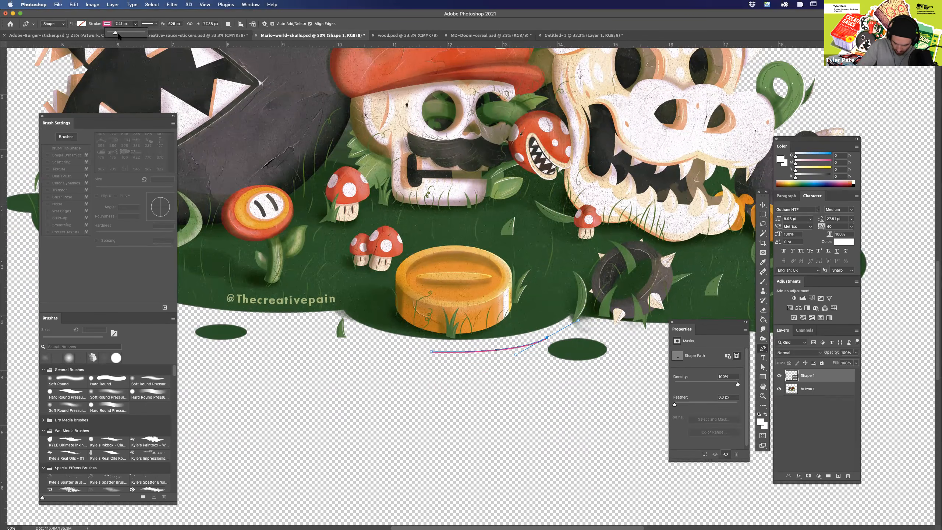
# Extend the pink path into a sharp corner curving down beside the small green oval, and examine that corner at 200%.
pyautogui.click(548, 339)
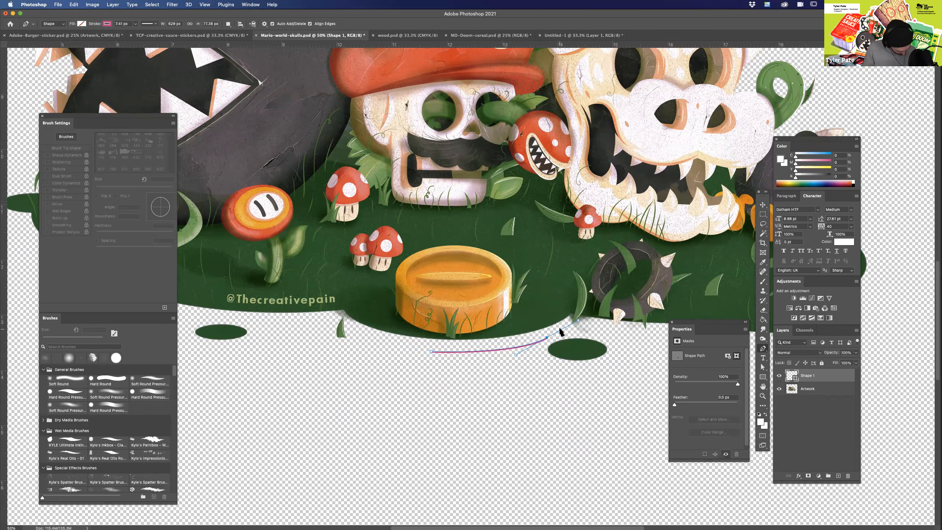
pyautogui.moveTo(578, 320); pyautogui.dragTo(319, 166)
pyautogui.press('super+plus')
pyautogui.press('super+plus')
pyautogui.press('super+plus')
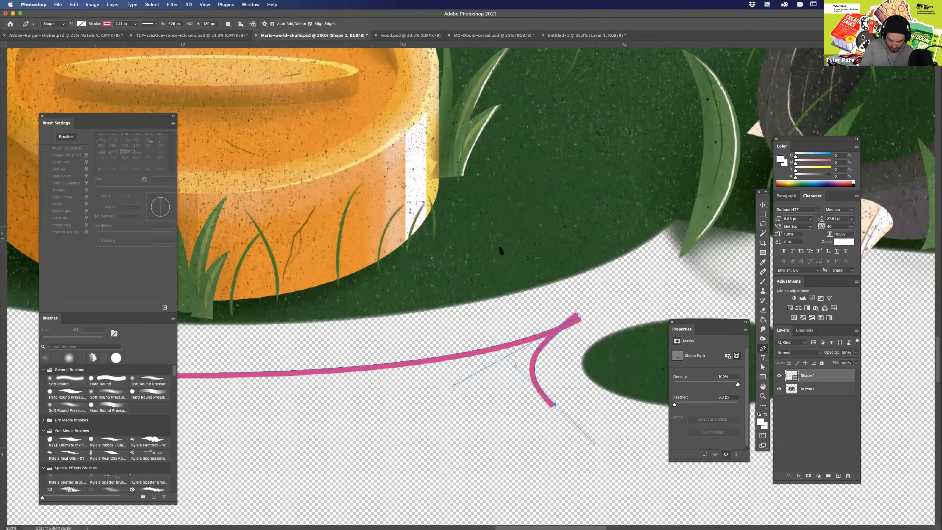
pyautogui.moveTo(511, 358); pyautogui.dragTo(410, 307)
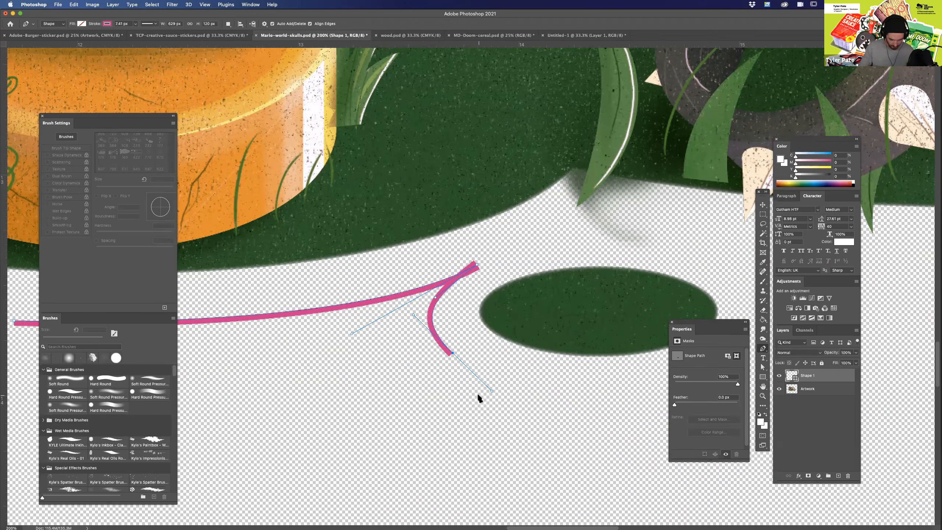
pyautogui.press('super+minus')
pyautogui.press('super+minus')
pyautogui.press('super+minus')
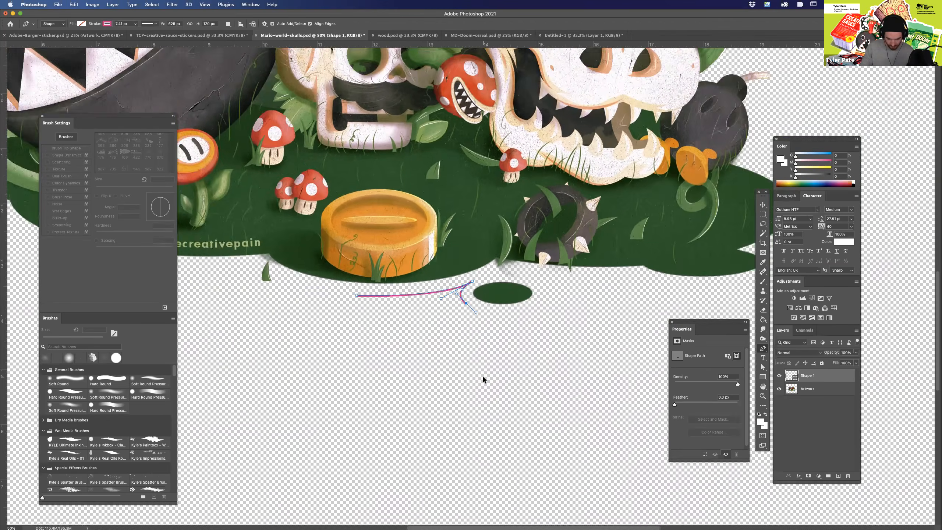
# Delete the pink path with the sharp corner beside the small green oval.
pyautogui.press('super+minus')
pyautogui.moveTo(507, 341); pyautogui.dragTo(516, 375)
pyautogui.press('super+plus')
pyautogui.press('super+plus')
pyautogui.press('super+plus')
pyautogui.press('Delete')
pyautogui.press('Delete')
# Draw a Pen shape from beneath the gold coin, tightly boxing the small grass blade and running on beneath the lettering.
pyautogui.moveTo(485, 405); pyautogui.dragTo(653, 385)
pyautogui.moveTo(501, 361); pyautogui.dragTo(468, 359)
pyautogui.moveTo(391, 336); pyautogui.dragTo(372, 324)
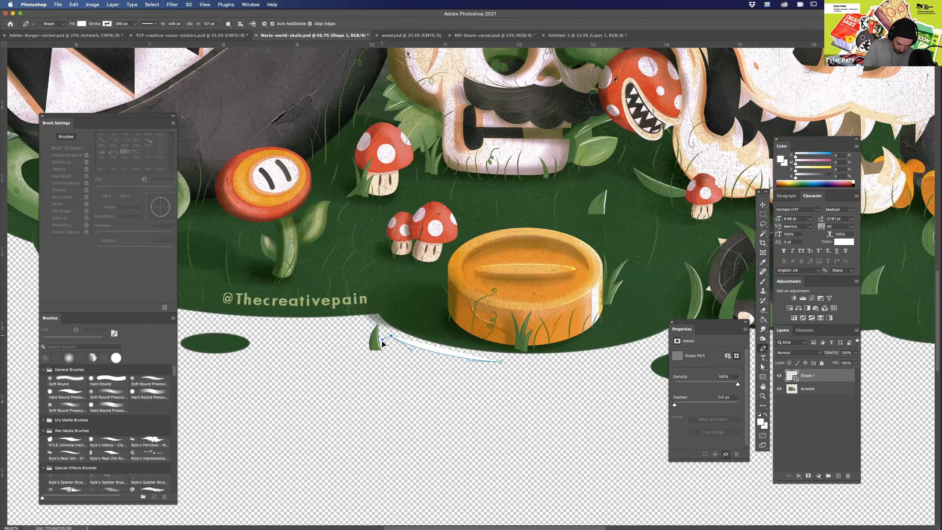
pyautogui.click(391, 354)
pyautogui.click(364, 354)
pyautogui.moveTo(364, 323); pyautogui.dragTo(364, 308)
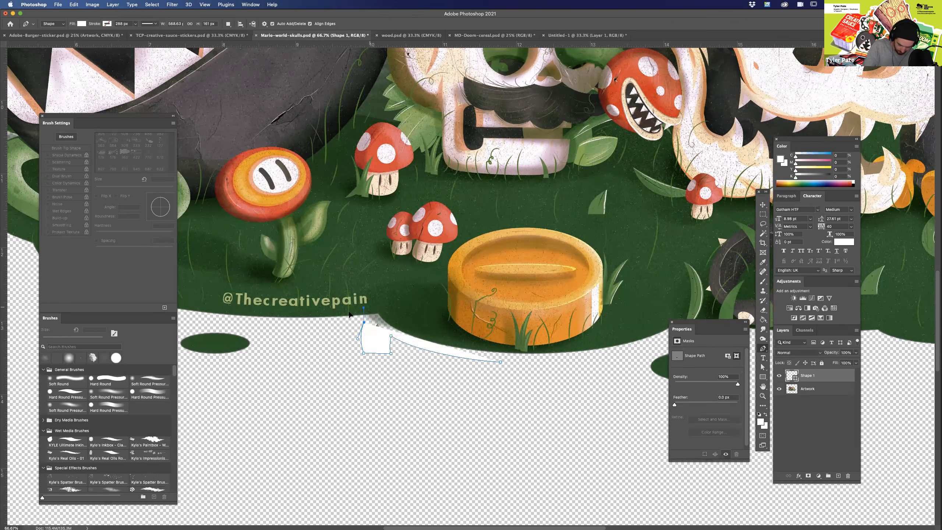
pyautogui.click(256, 325)
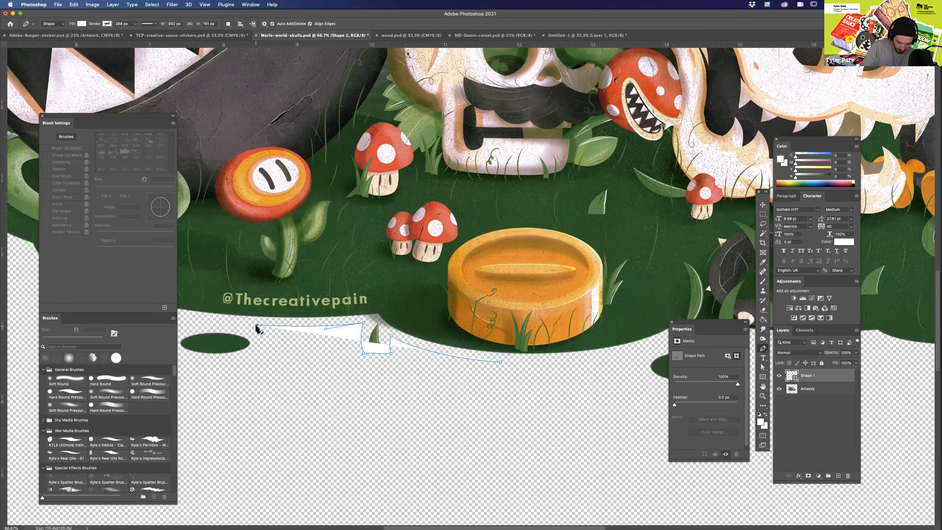
# Style the boxed path around the grass blade with no fill and a thin pink stroke.
pyautogui.click(108, 24)
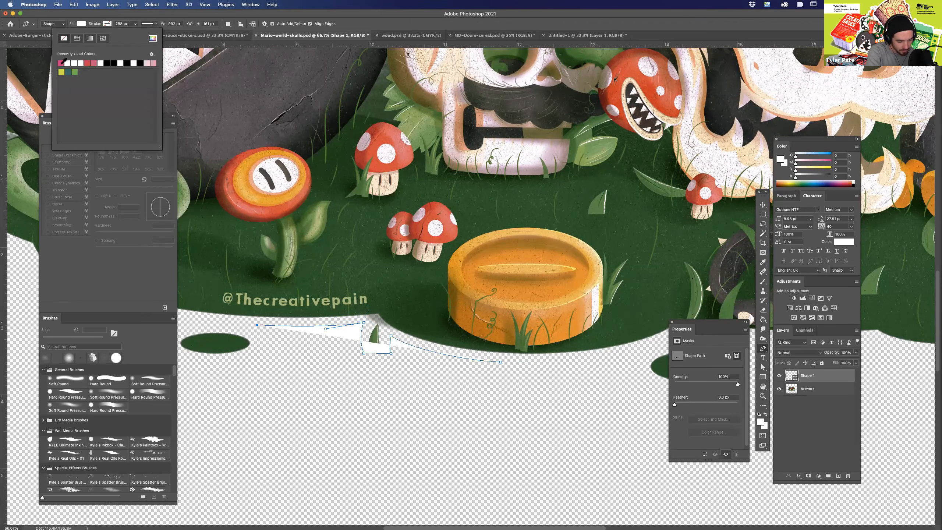
pyautogui.click(61, 63)
pyautogui.click(82, 24)
pyautogui.click(39, 38)
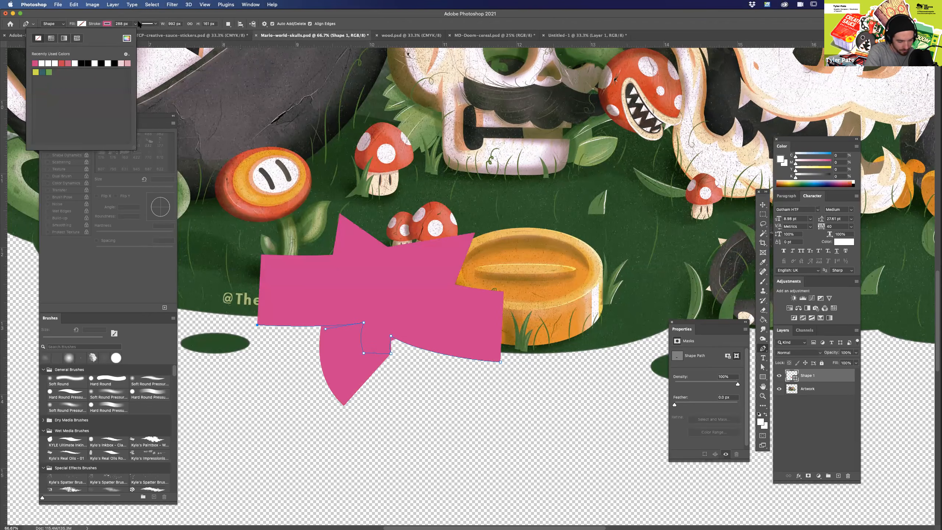
pyautogui.click(120, 24)
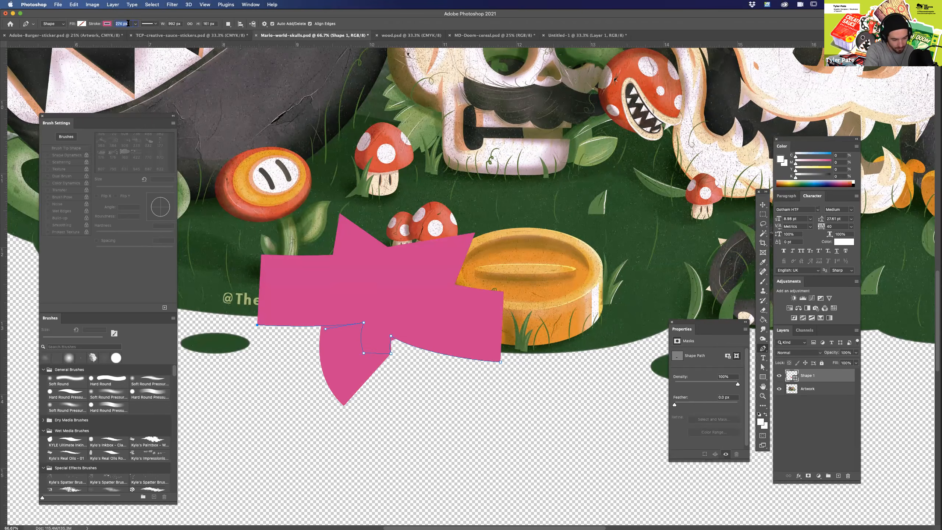
pyautogui.moveTo(114, 33); pyautogui.dragTo(114, 33)
pyautogui.press('Return')
pyautogui.press('a')
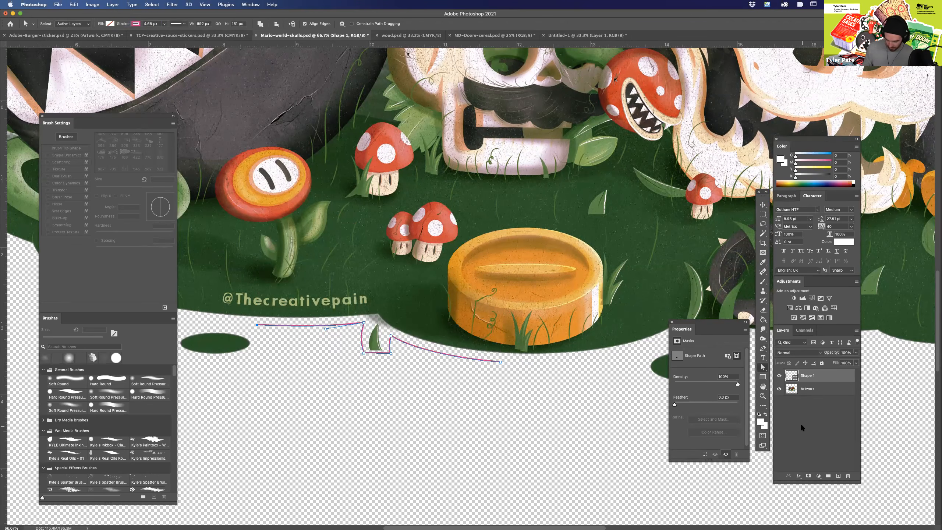
# Examine the tight corners of the path around the grass blade at several zoom levels.
pyautogui.click(799, 423)
pyautogui.press('super+minus')
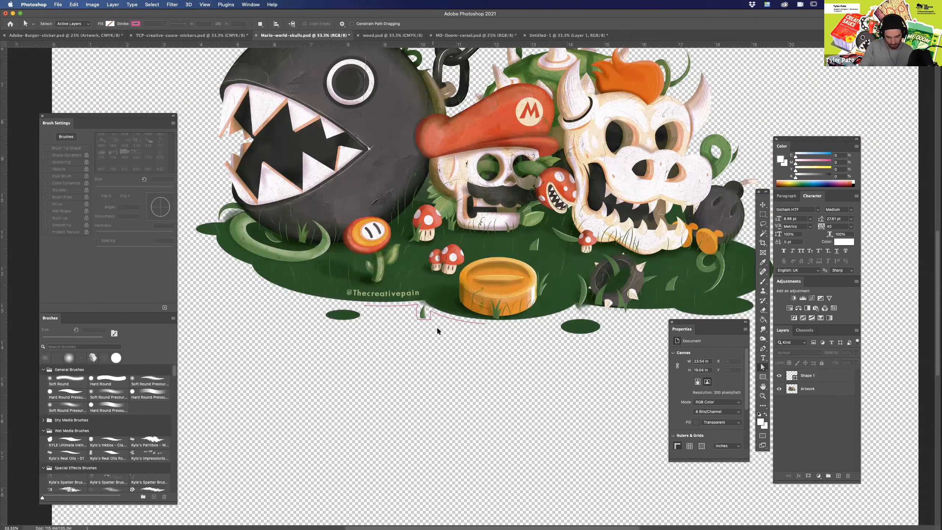
pyautogui.press('super+plus')
pyautogui.press('super+plus')
pyautogui.press('super+plus')
pyautogui.moveTo(418, 436); pyautogui.dragTo(660, 441)
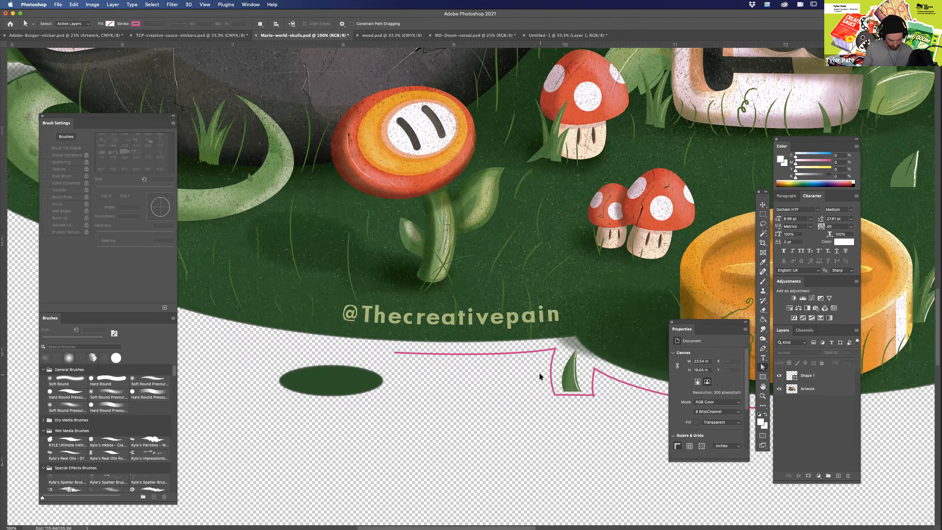
pyautogui.press('super+minus')
pyautogui.press('super+minus')
pyautogui.moveTo(515, 403); pyautogui.dragTo(418, 391)
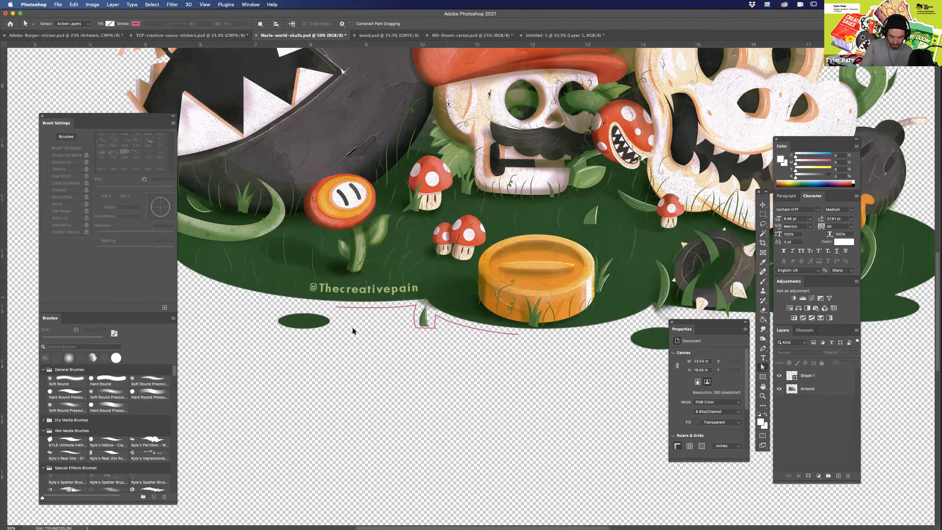
# Add an empty layer above Shape 1 and set the Pen tool to no fill with a thin pink stroke.
pyautogui.click(814, 378)
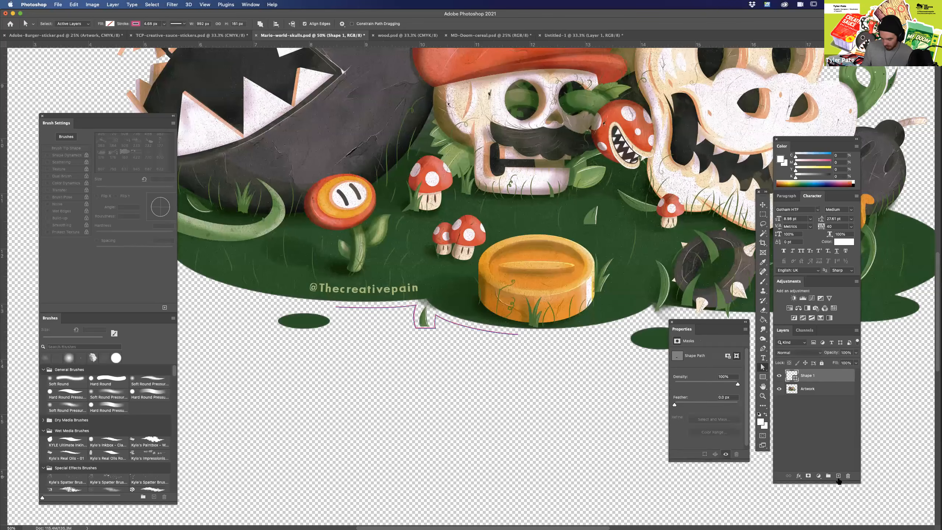
pyautogui.click(839, 476)
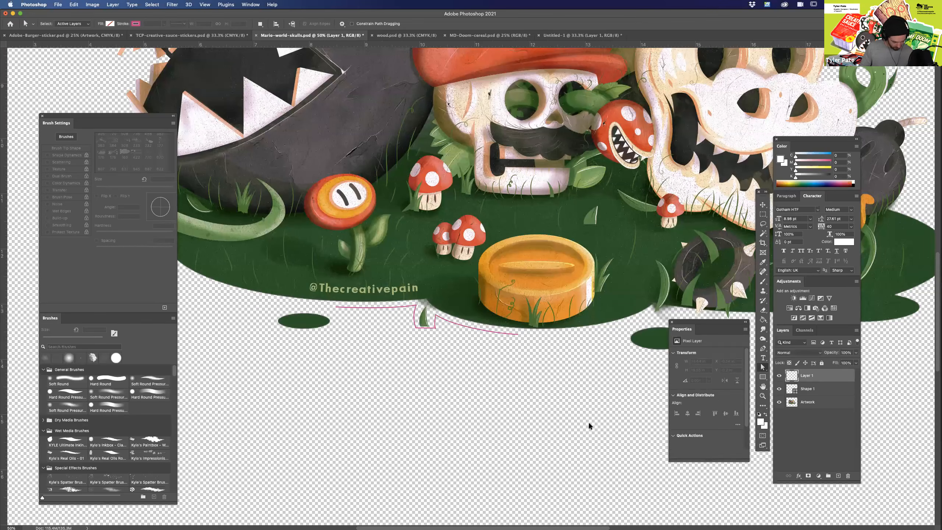
pyautogui.click(763, 348)
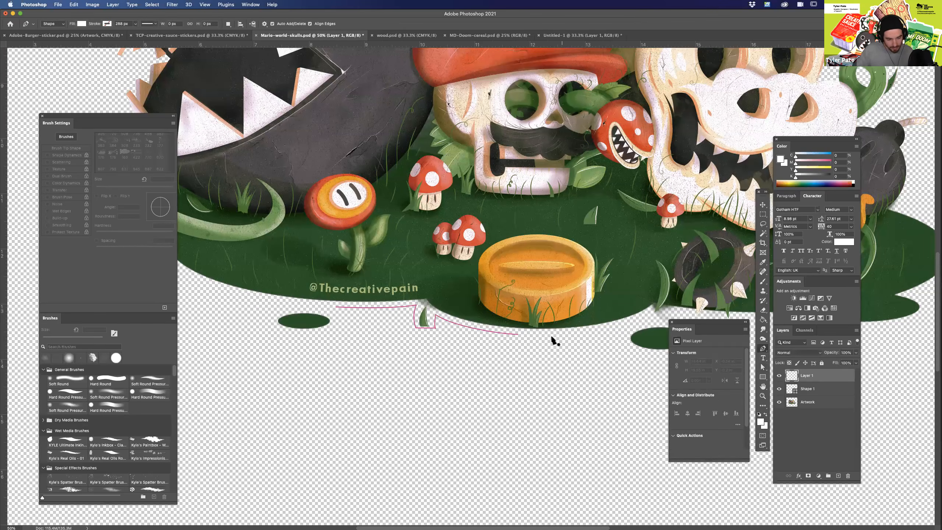
pyautogui.click(107, 24)
pyautogui.click(61, 63)
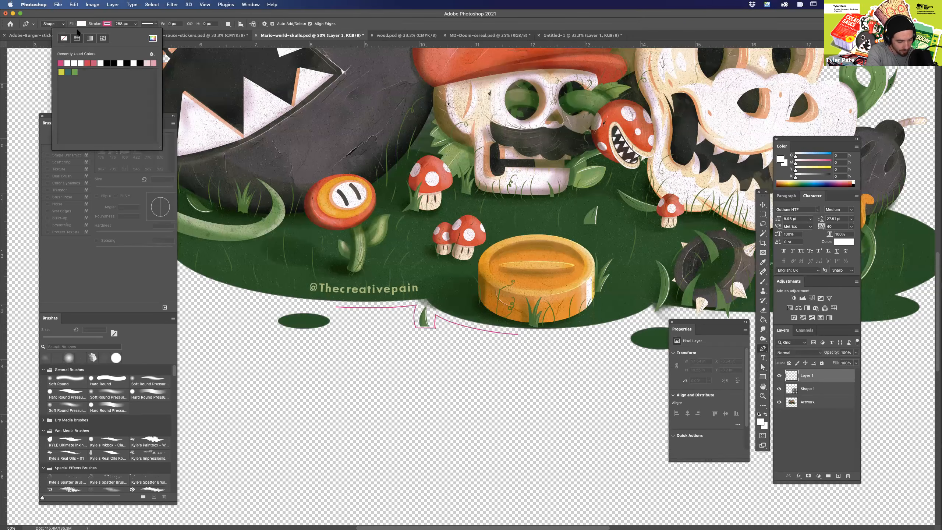
pyautogui.click(82, 24)
pyautogui.click(38, 38)
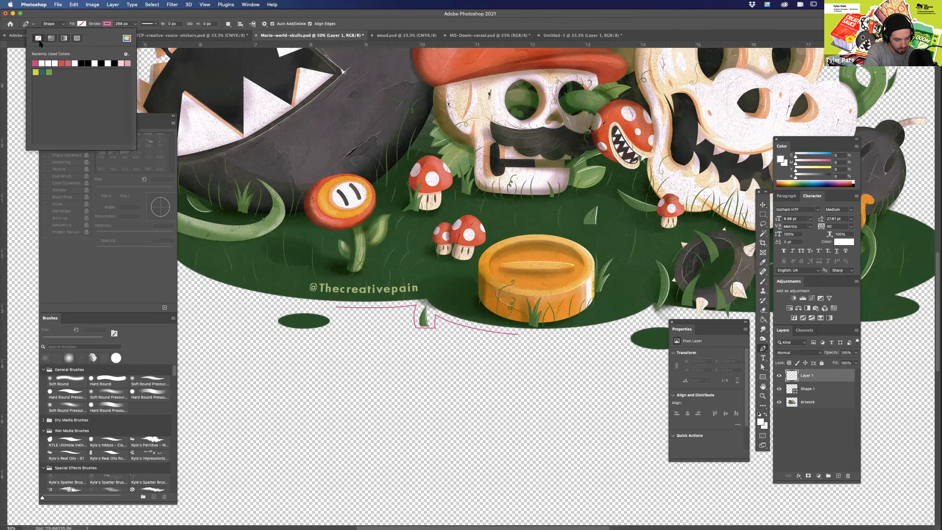
pyautogui.click(137, 14)
pyautogui.click(135, 23)
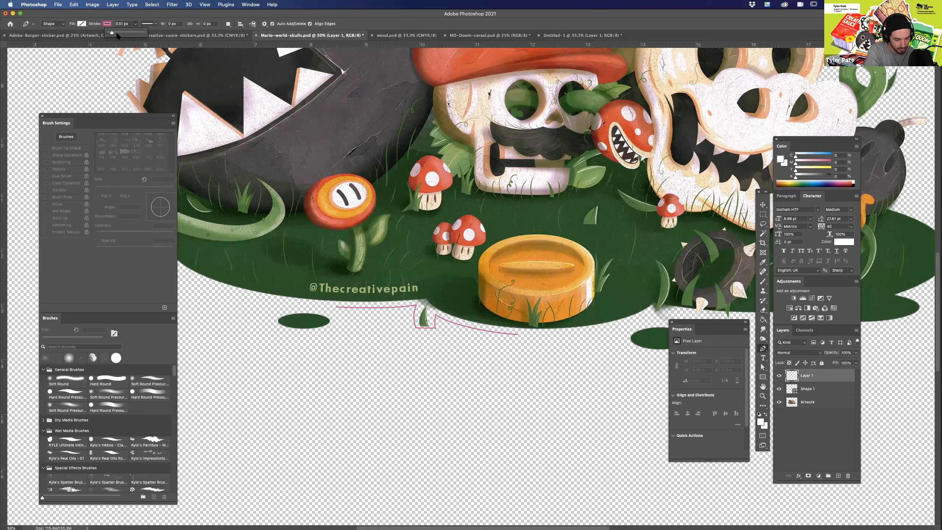
# Draw a smooth Pen path beneath the coin, grass blade and green oval up along the ground's edge, and thicken its pink stroke.
pyautogui.moveTo(589, 351); pyautogui.dragTo(572, 350)
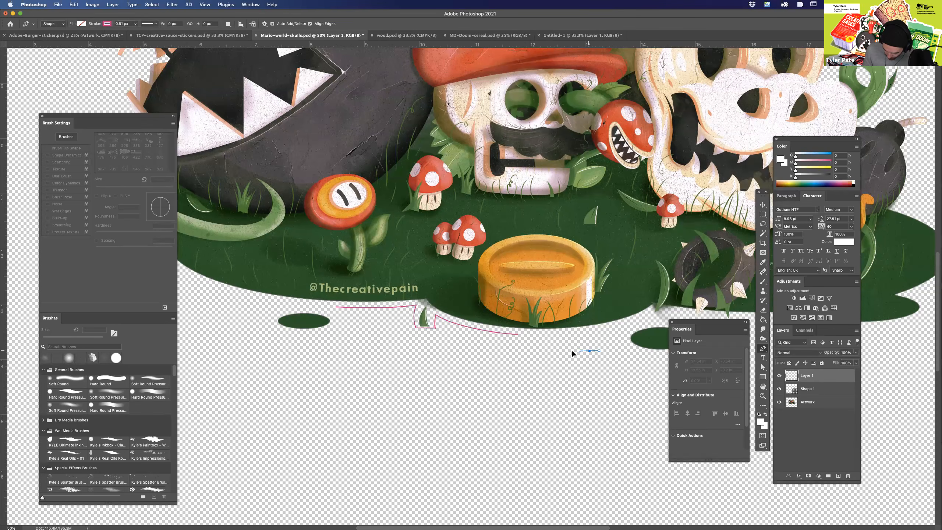
pyautogui.click(425, 336)
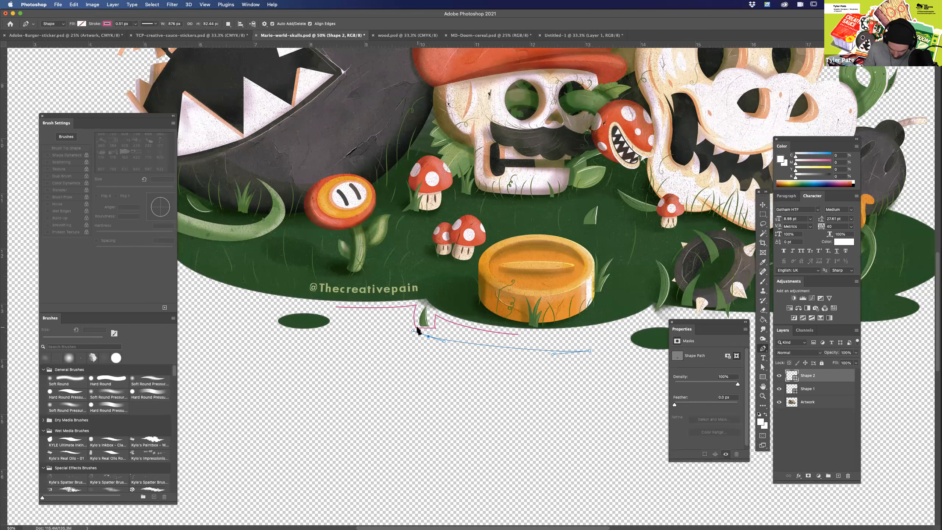
pyautogui.moveTo(412, 332); pyautogui.dragTo(410, 333)
pyautogui.click(407, 330)
pyautogui.click(335, 332)
pyautogui.moveTo(326, 361); pyautogui.dragTo(520, 388)
pyautogui.click(458, 345)
pyautogui.moveTo(458, 345); pyautogui.dragTo(440, 337)
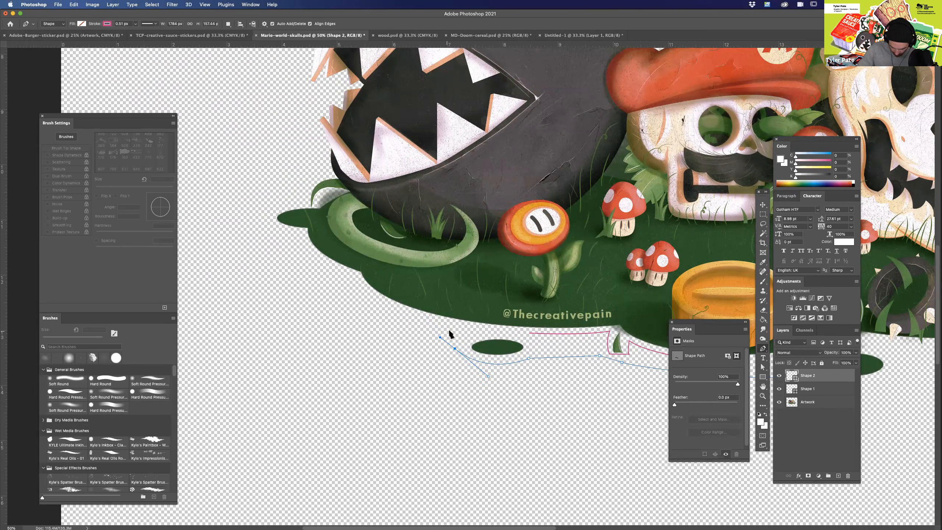
pyautogui.moveTo(375, 304); pyautogui.dragTo(349, 287)
pyautogui.hscroll(6, 568, 430)
pyautogui.scroll(-1, 567, 430)
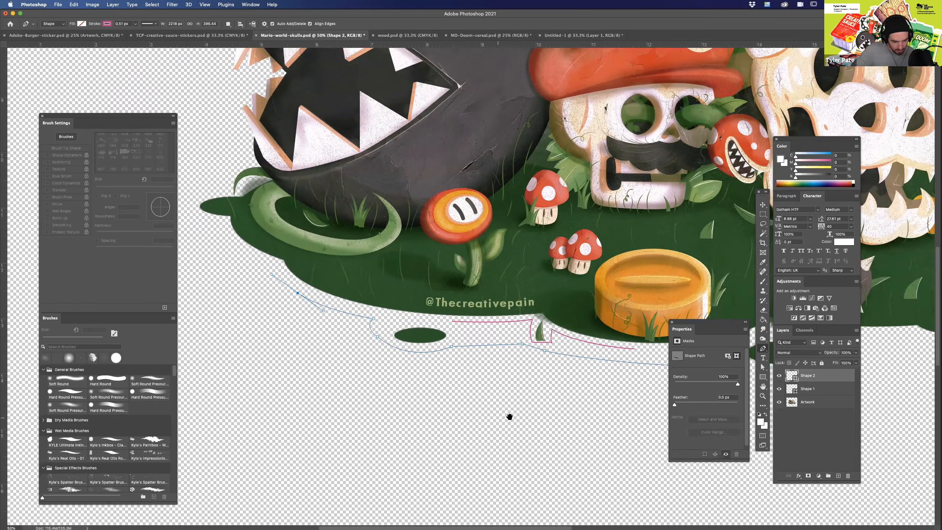
pyautogui.click(136, 24)
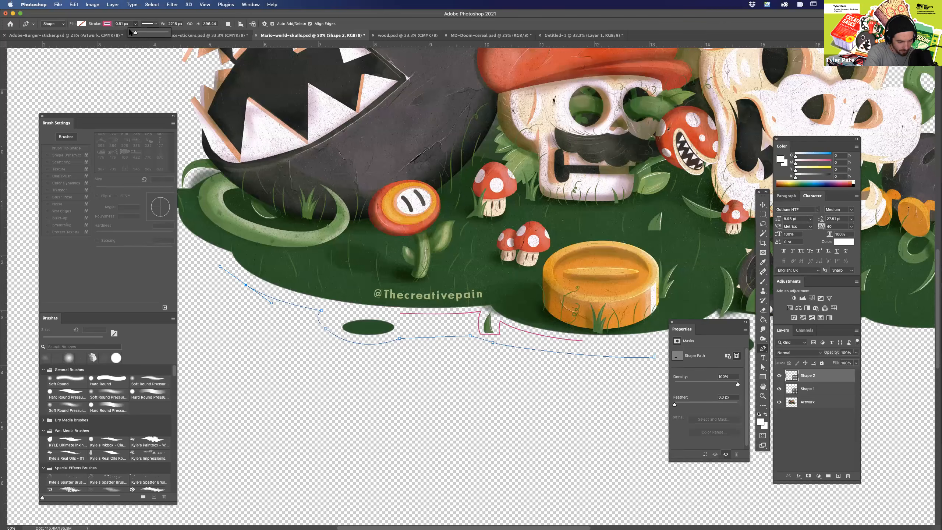
pyautogui.moveTo(135, 33); pyautogui.dragTo(138, 33)
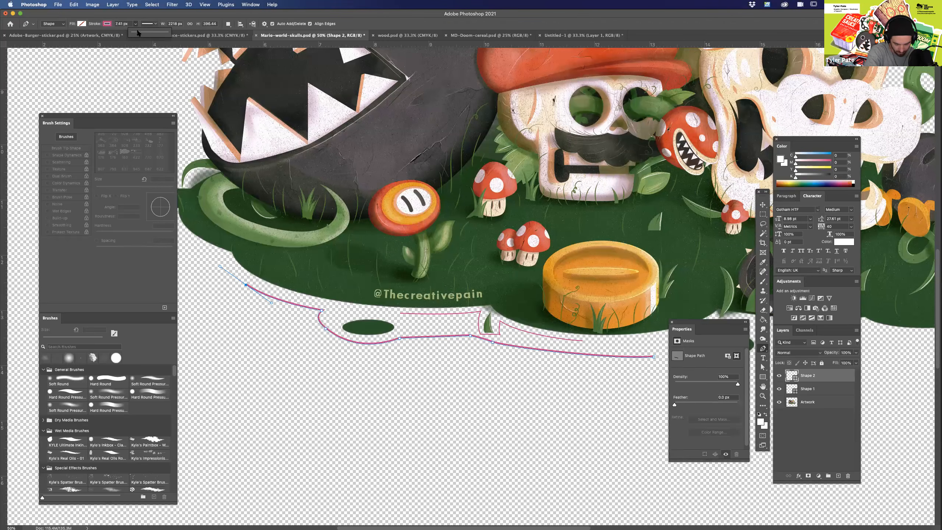
# Compare the boxed and smooth cutlines by viewing Shape 1 alone and Shape 2 alone.
pyautogui.click(812, 391)
pyautogui.press('super+minus')
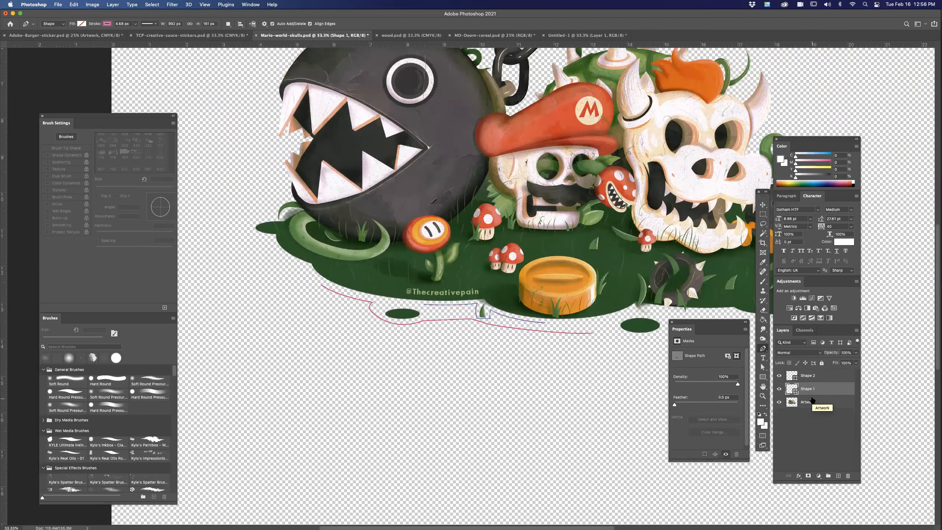
pyautogui.press('super+plus')
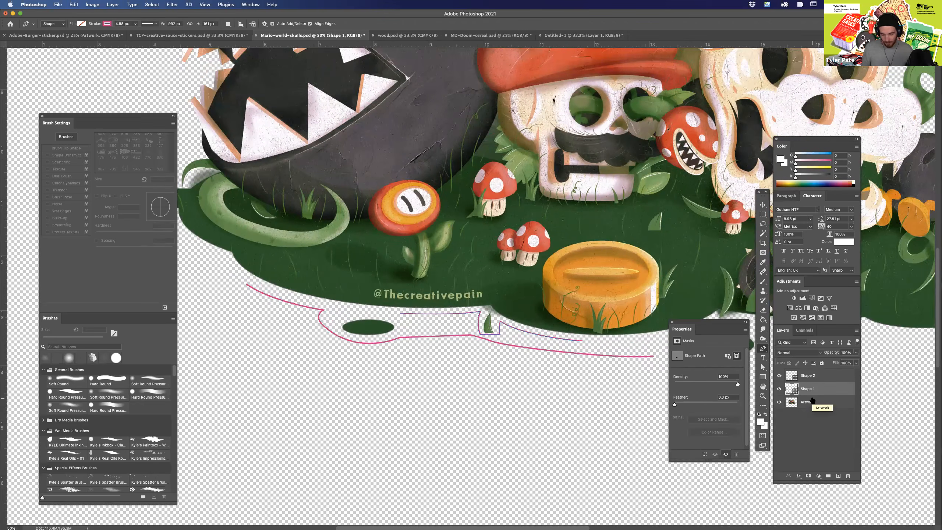
pyautogui.click(805, 415)
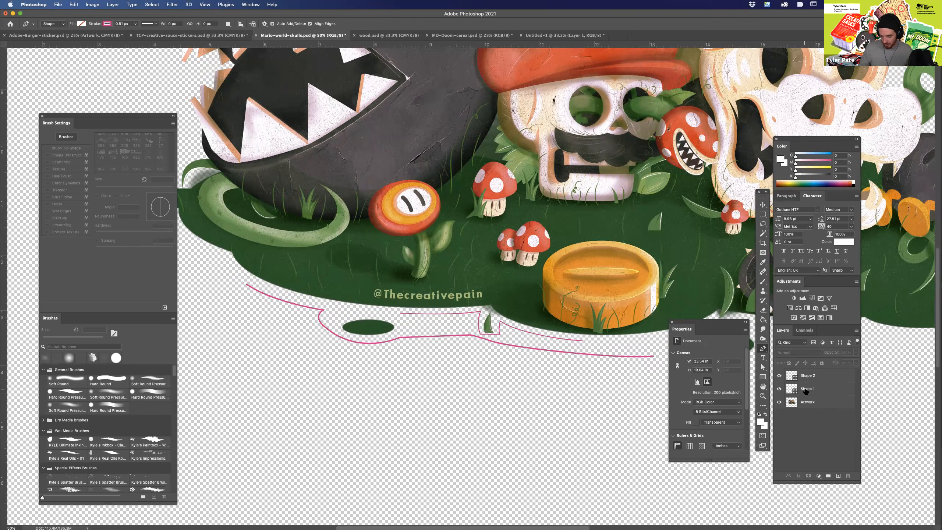
pyautogui.click(779, 376)
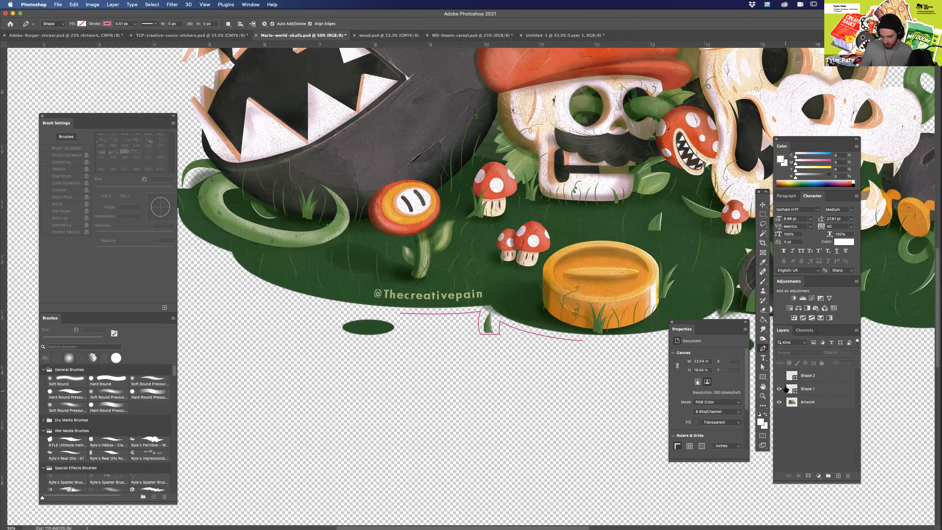
pyautogui.click(779, 388)
pyautogui.click(779, 376)
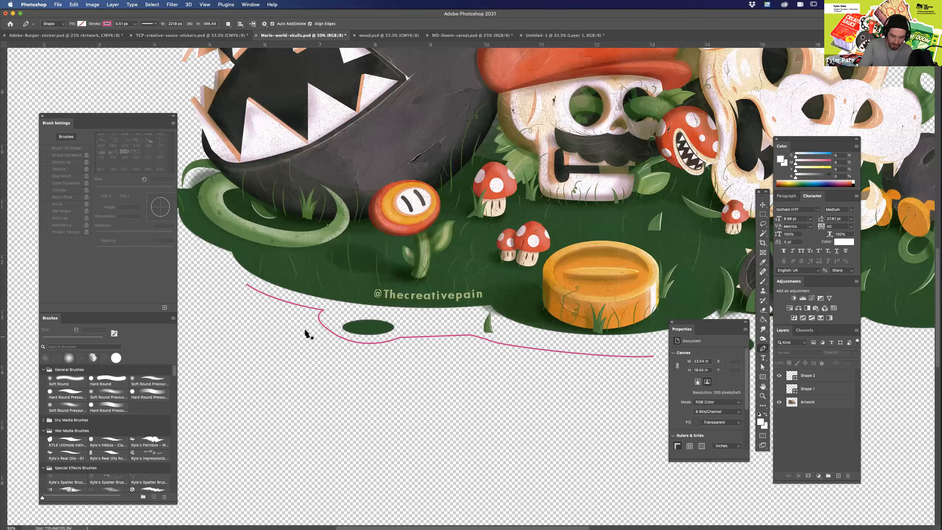
# Try continuing the smooth cutline up the ground's edge with short, closely spaced Pen points.
pyautogui.hscroll(-5, 297, 263)
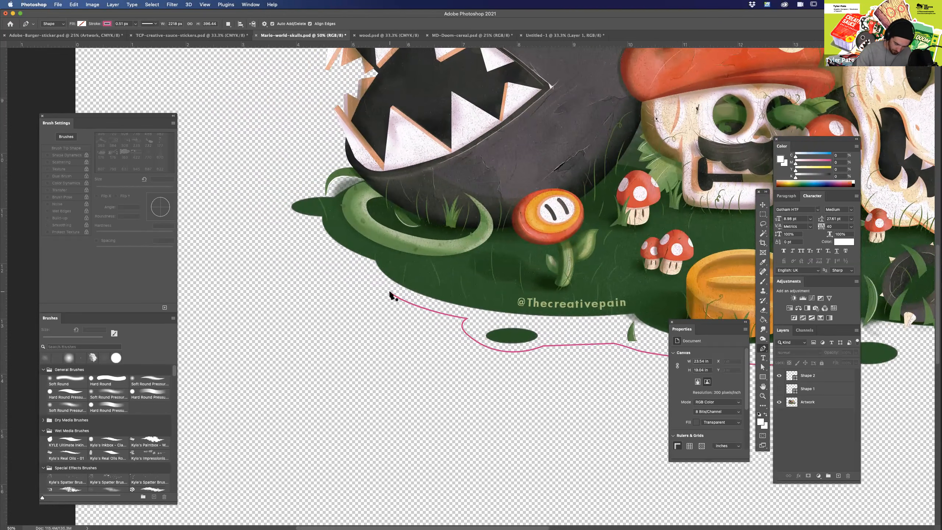
pyautogui.click(391, 292)
pyautogui.click(379, 280)
pyautogui.click(370, 268)
pyautogui.click(361, 256)
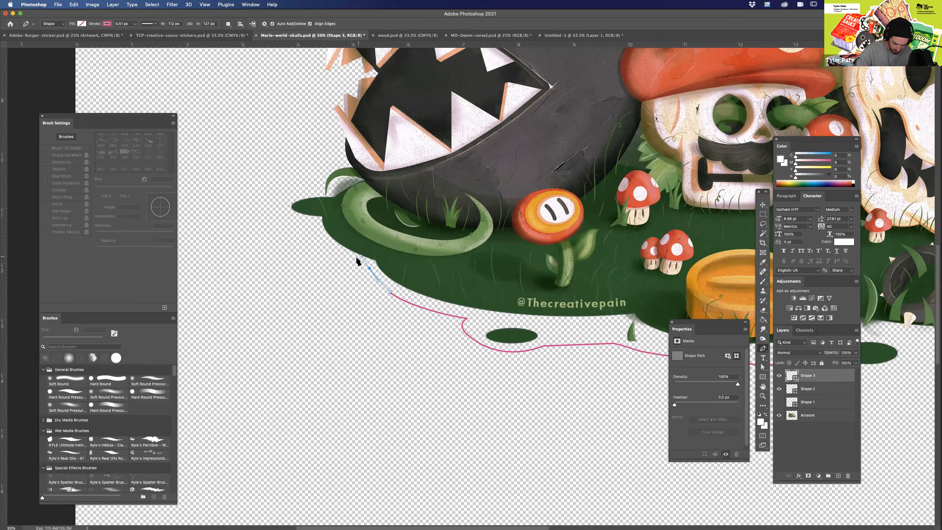
pyautogui.press('super+z')
pyautogui.press('super+z')
# Undo the drawing and layer changes back to the pink path with the sharp corner beside the small green oval.
pyautogui.press('super+minus')
pyautogui.press('super+minus')
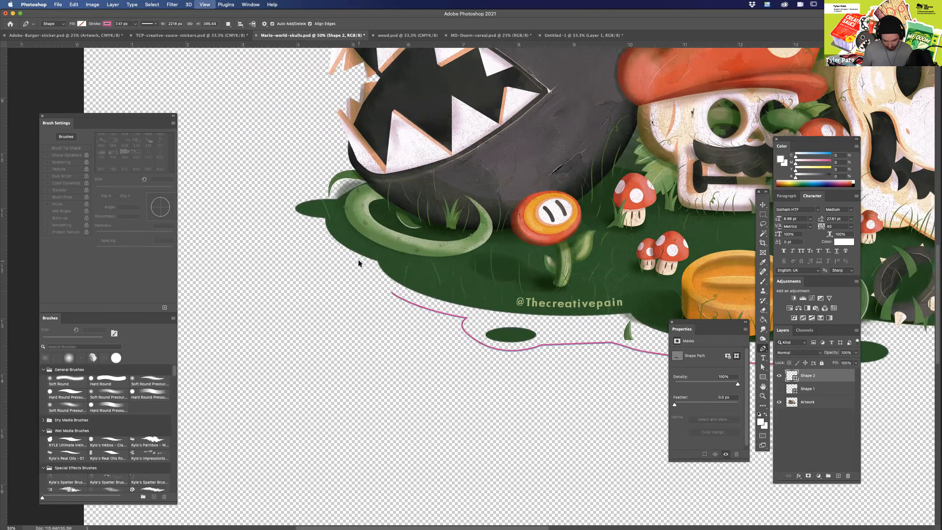
pyautogui.moveTo(646, 453); pyautogui.dragTo(575, 437)
pyautogui.click(779, 376)
pyautogui.press('super+shift+z')
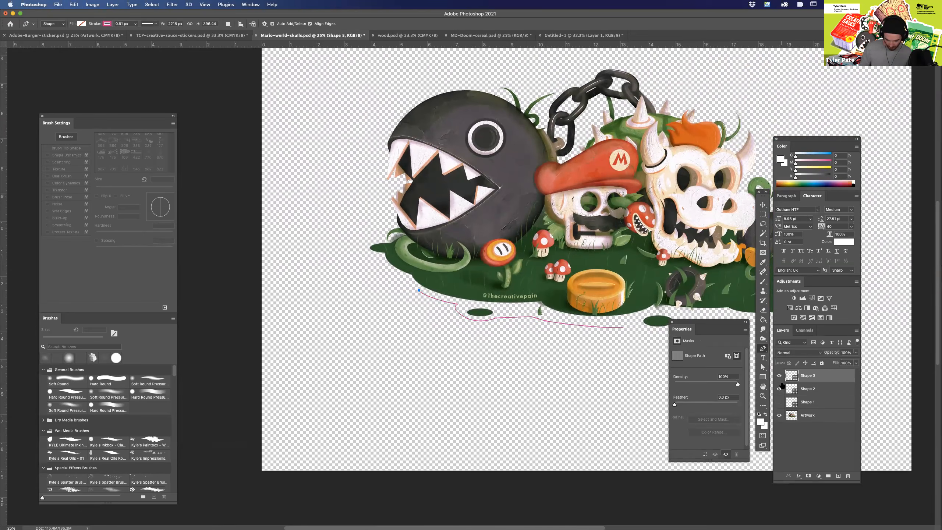
pyautogui.press('super+z')
pyautogui.press('super+z')
pyautogui.press('super+z')
pyautogui.press('super+z')
pyautogui.press('super+z')
pyautogui.press('super+z')
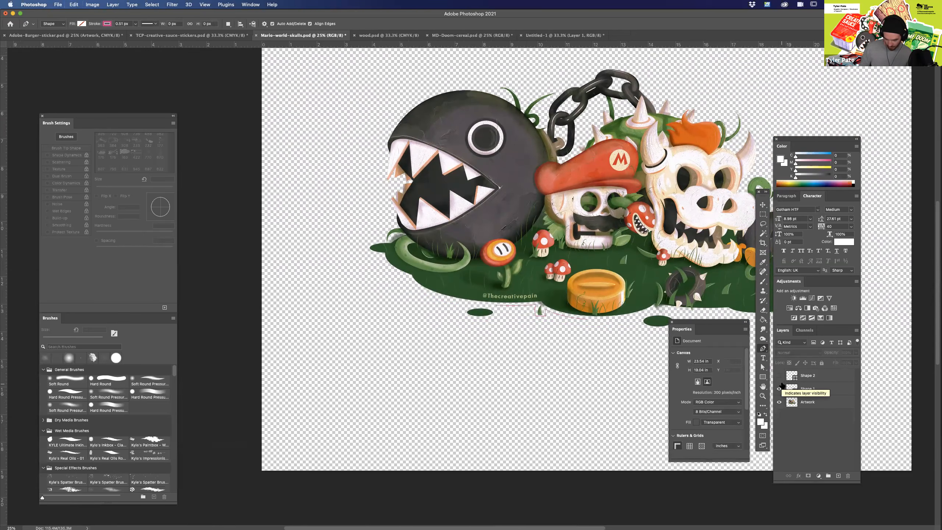
pyautogui.press('super+z')
pyautogui.press('super+z')
pyautogui.press('super+z')
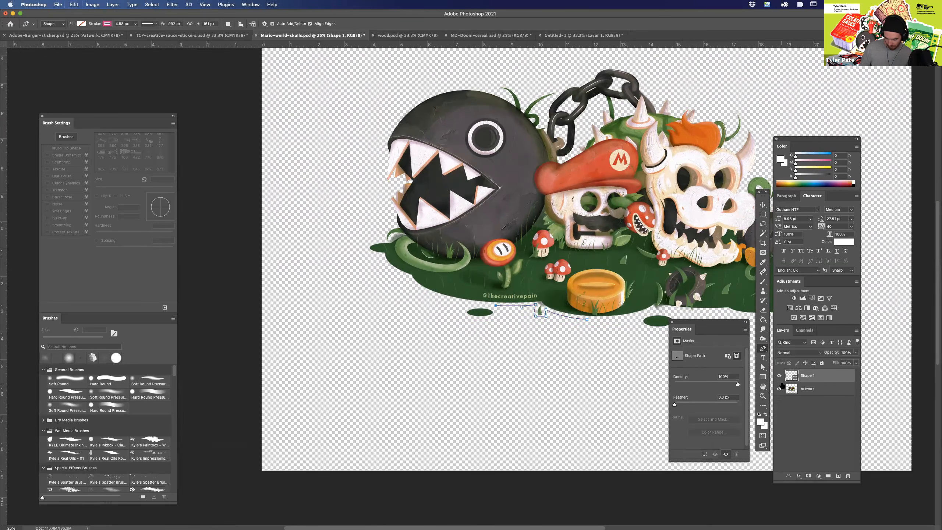
pyautogui.press('super+z')
pyautogui.press('super+z')
pyautogui.press('super+z')
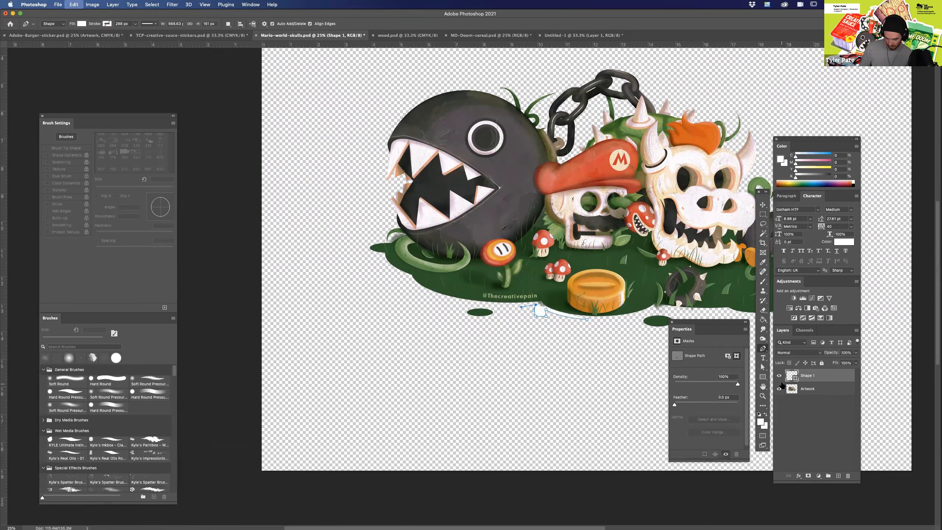
pyautogui.press('super+z')
pyautogui.press('super+z')
pyautogui.press('super+z')
pyautogui.press('super+z')
pyautogui.press('super+shift+z')
pyautogui.press('super+shift+z')
pyautogui.press('super+shift+z')
pyautogui.press('super+shift+z')
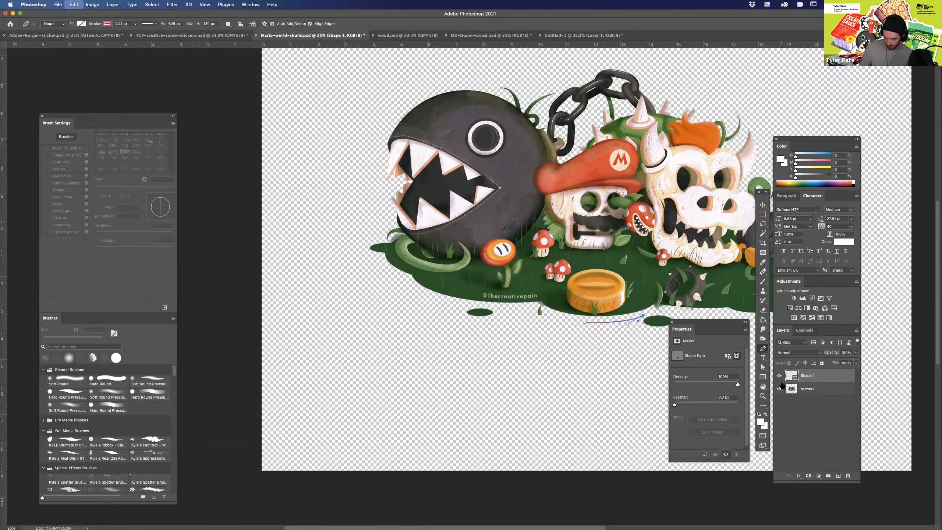
# Undo the remaining test-path changes, show the Cutline layer and delete the leftover Shape 1 layer.
pyautogui.press('super+shift+z')
pyautogui.press('super+shift+z')
pyautogui.press('super+shift+z')
pyautogui.press('super+shift+z')
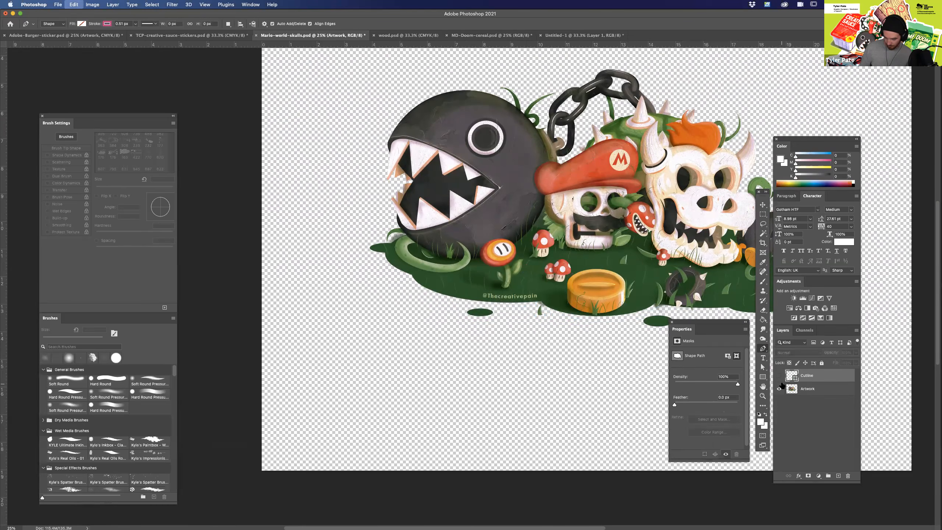
pyautogui.press('super+shift+z')
pyautogui.press('super+shift+z')
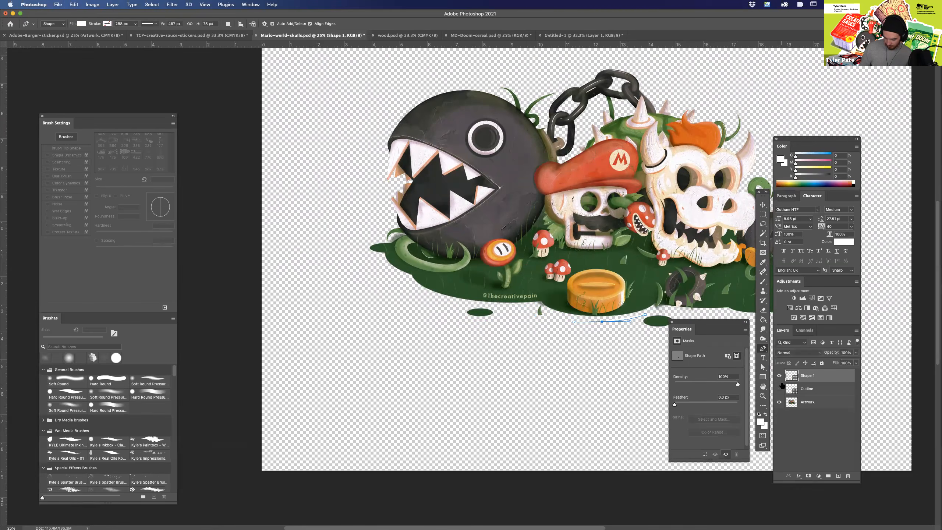
pyautogui.click(780, 389)
pyautogui.press('Delete')
pyautogui.press('Delete')
# Examine the finished cutline along the ground's lower edge, around the black ball's head and over the chain.
pyautogui.press('super+plus')
pyautogui.press('super+plus')
pyautogui.moveTo(464, 398); pyautogui.dragTo(330, 381)
pyautogui.moveTo(343, 318); pyautogui.dragTo(545, 351)
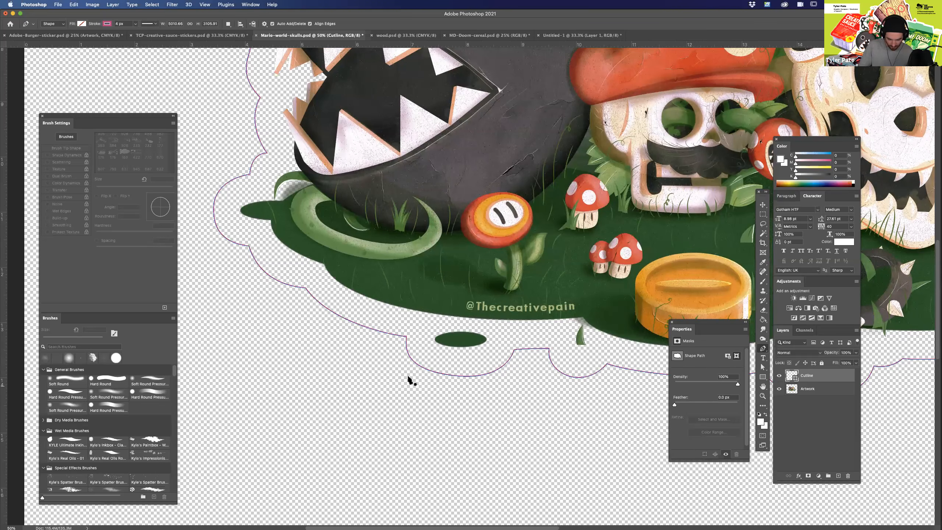
pyautogui.moveTo(524, 436); pyautogui.dragTo(632, 477)
pyautogui.moveTo(527, 334); pyautogui.dragTo(505, 421)
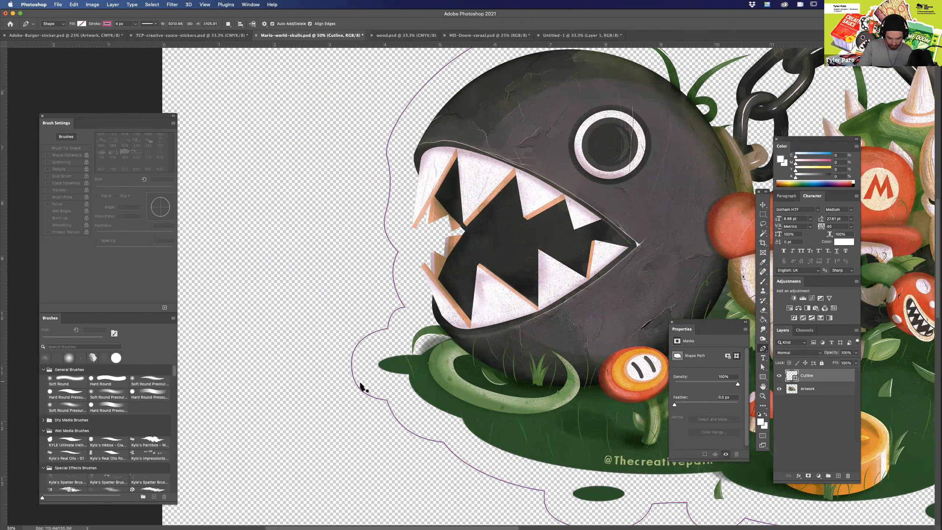
pyautogui.moveTo(442, 275); pyautogui.dragTo(406, 378)
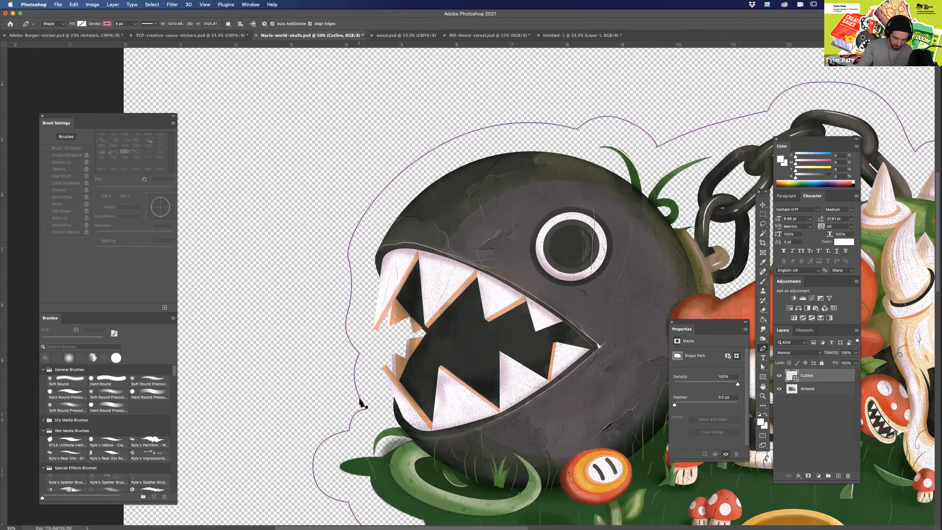
pyautogui.hscroll(10, 532, 427)
pyautogui.scroll(3, 533, 427)
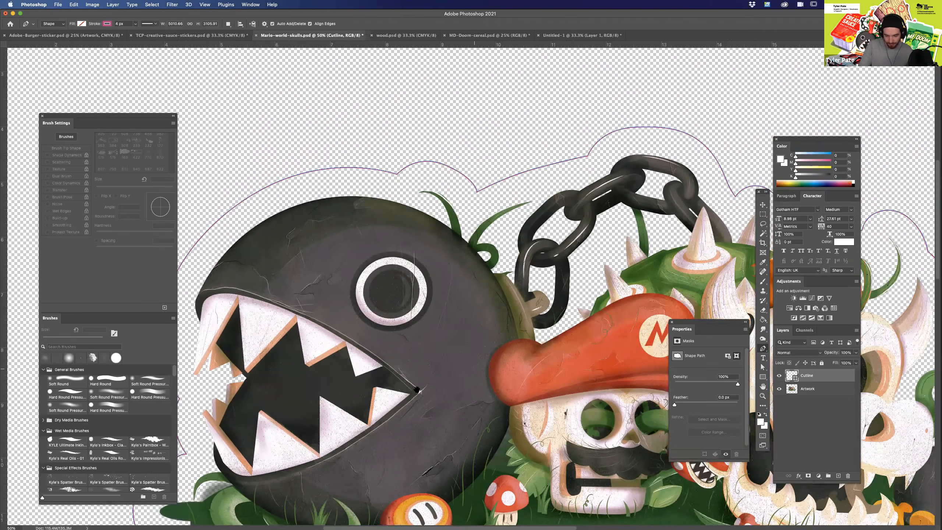
pyautogui.moveTo(417, 390); pyautogui.dragTo(351, 411)
pyautogui.moveTo(638, 162); pyautogui.dragTo(451, 191)
pyautogui.moveTo(551, 425); pyautogui.dragTo(464, 415)
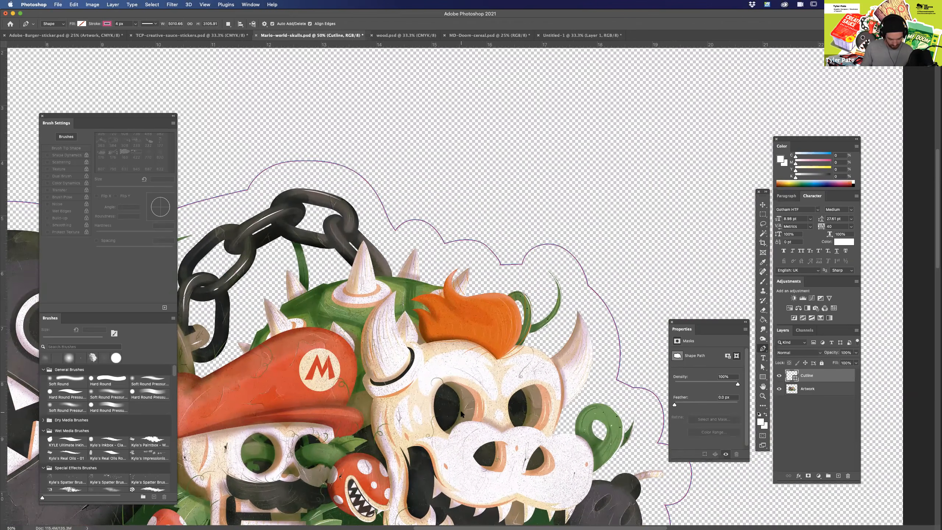
# Examine the cutline's curves and corners above the horns, orange hair and grass blades up close, and deselect the Cutline layer.
pyautogui.press('super+plus')
pyautogui.press('super+plus')
pyautogui.press('super+plus')
pyautogui.moveTo(451, 346); pyautogui.dragTo(598, 485)
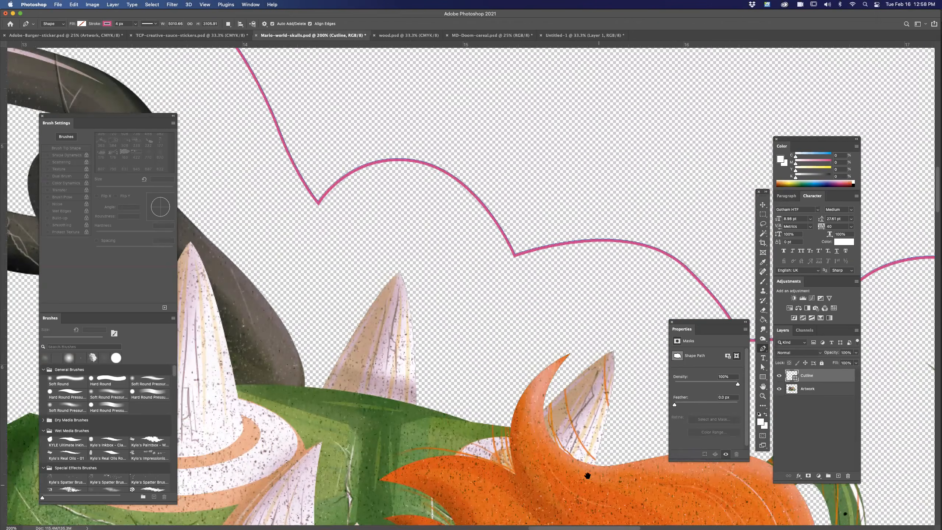
pyautogui.hscroll(15, 587, 476)
pyautogui.scroll(-5, 587, 476)
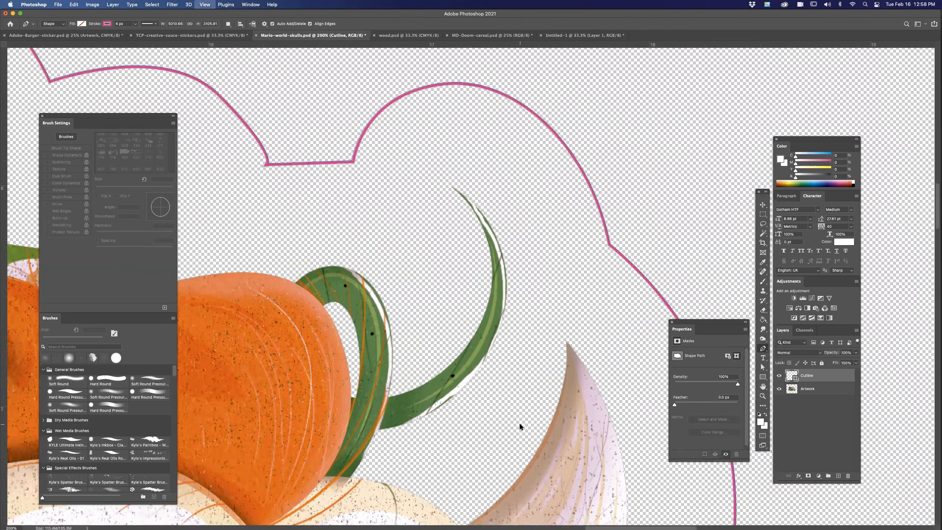
pyautogui.press('super+minus')
pyautogui.press('super+minus')
pyautogui.press('super+minus')
pyautogui.moveTo(520, 424); pyautogui.dragTo(547, 246)
pyautogui.press('super+minus')
pyautogui.moveTo(569, 429); pyautogui.dragTo(714, 475)
pyautogui.press('super+minus')
pyautogui.moveTo(508, 367); pyautogui.dragTo(517, 405)
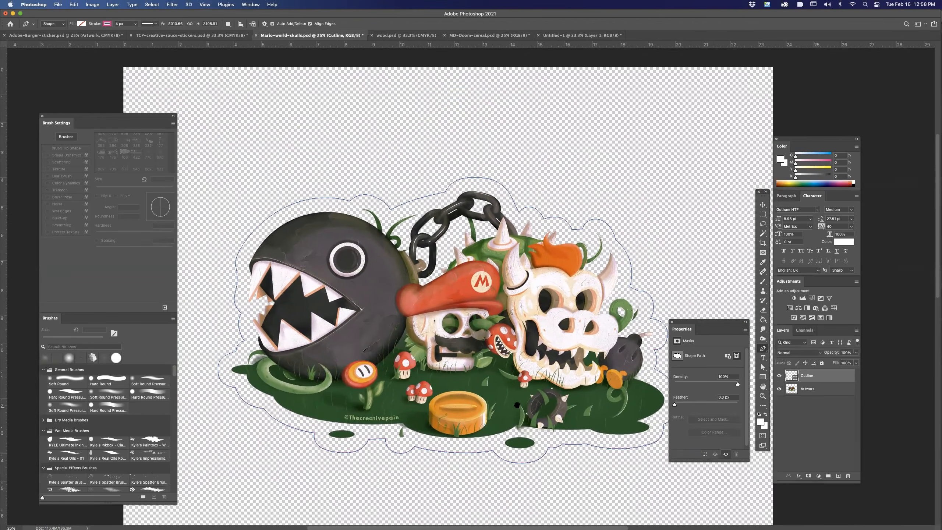
pyautogui.press('v')
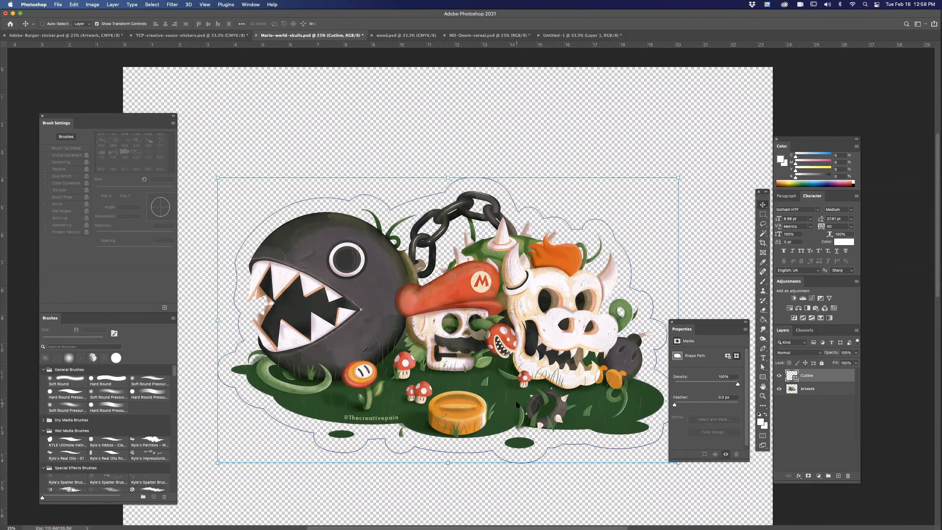
pyautogui.click(800, 410)
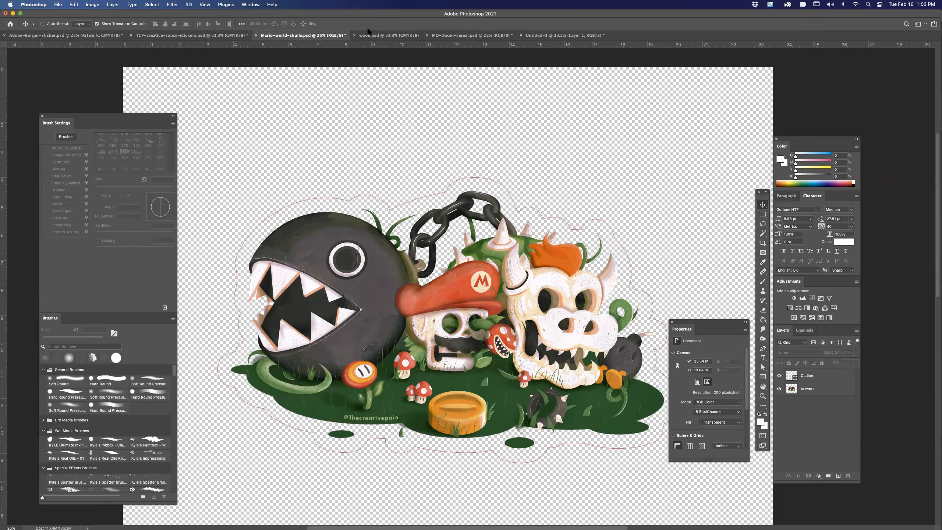
# Switch to wood.psd, examine the cutline around the wooden plank and select its cutline layer.
pyautogui.click(378, 35)
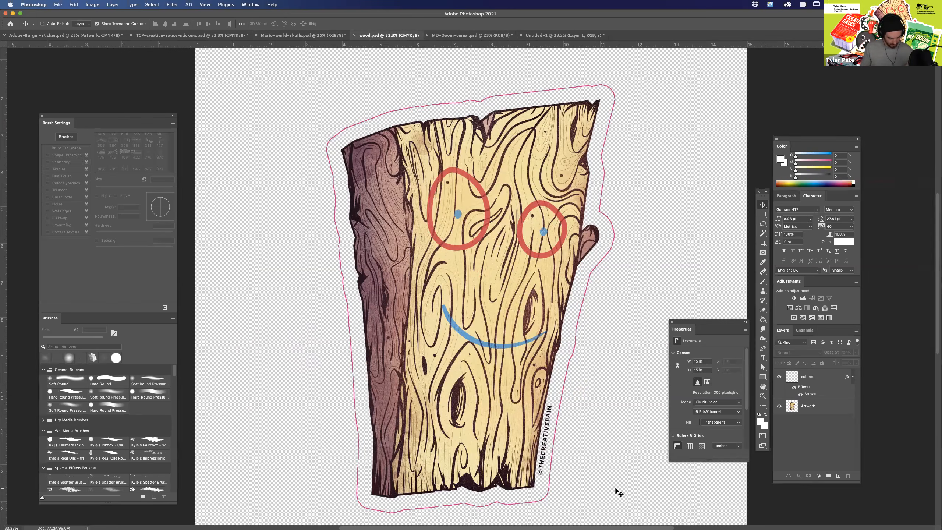
pyautogui.press('super+equal')
pyautogui.press('super+equal')
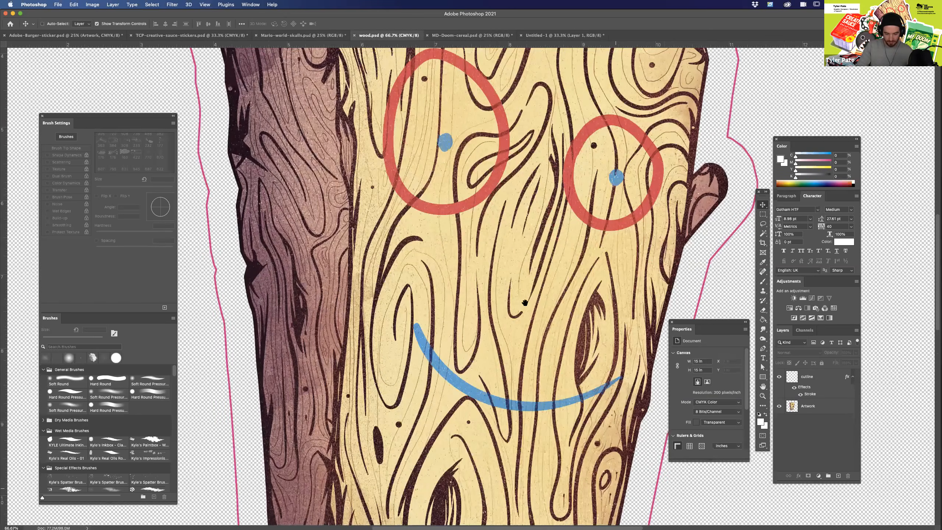
pyautogui.moveTo(531, 459); pyautogui.dragTo(524, 303)
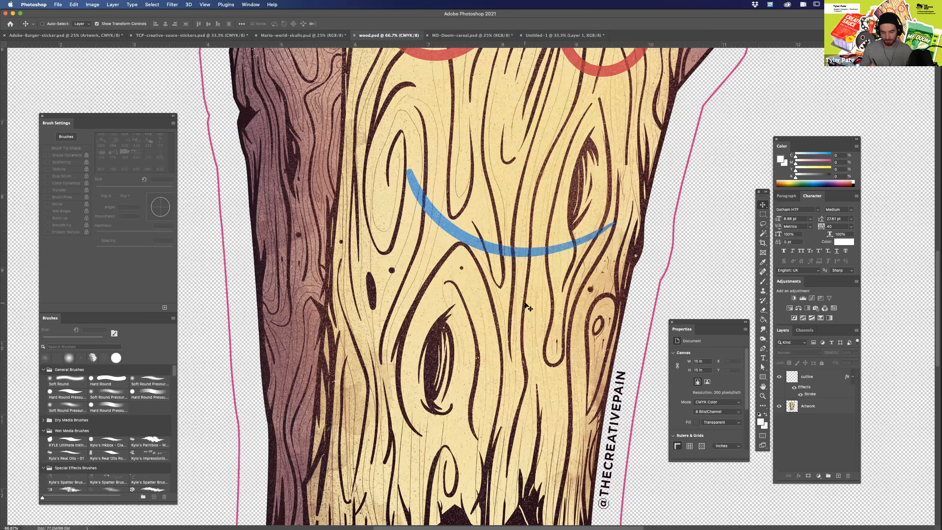
pyautogui.press('super+minus')
pyautogui.press('super+minus')
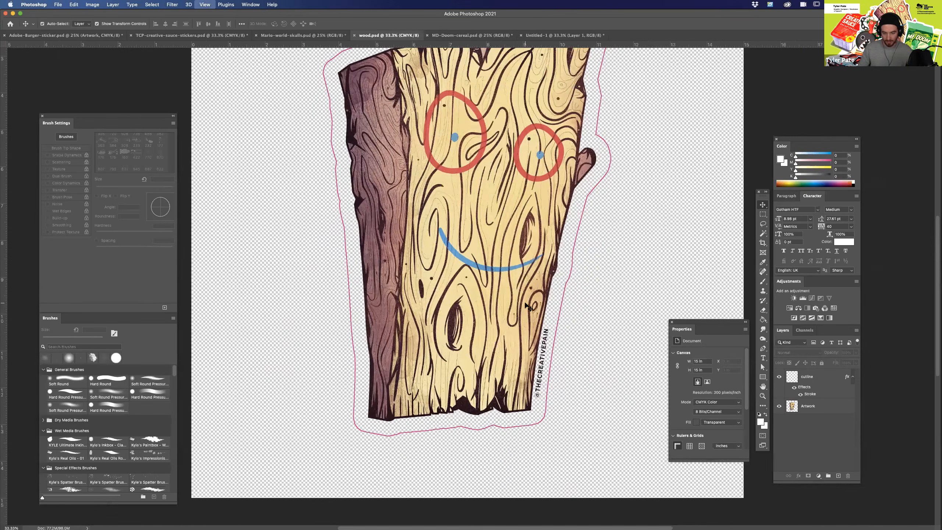
pyautogui.press('super+minus')
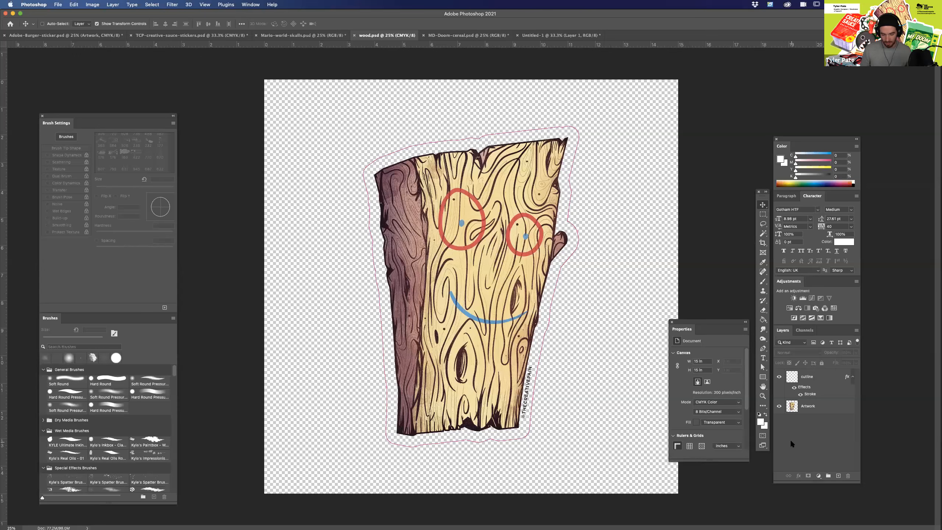
pyautogui.click(816, 384)
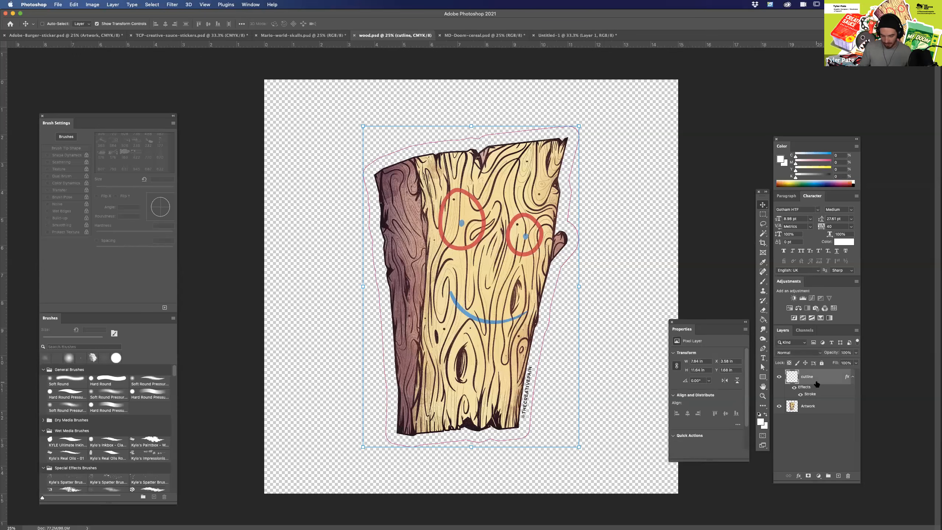
pyautogui.press('super+equal')
pyautogui.press('super+equal')
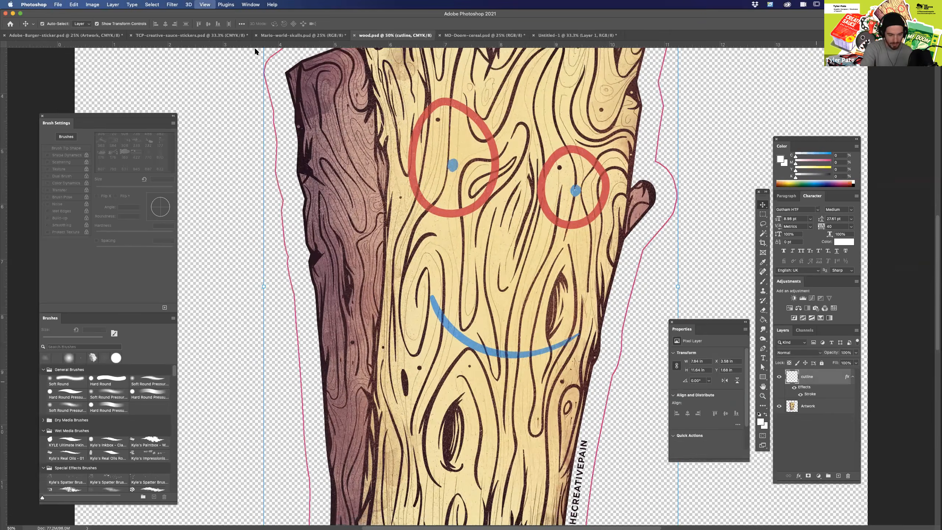
pyautogui.press('super+minus')
# Return to Mario-world-skulls.psd and add a new layer above the Cutline layer.
pyautogui.click(191, 35)
pyautogui.click(291, 36)
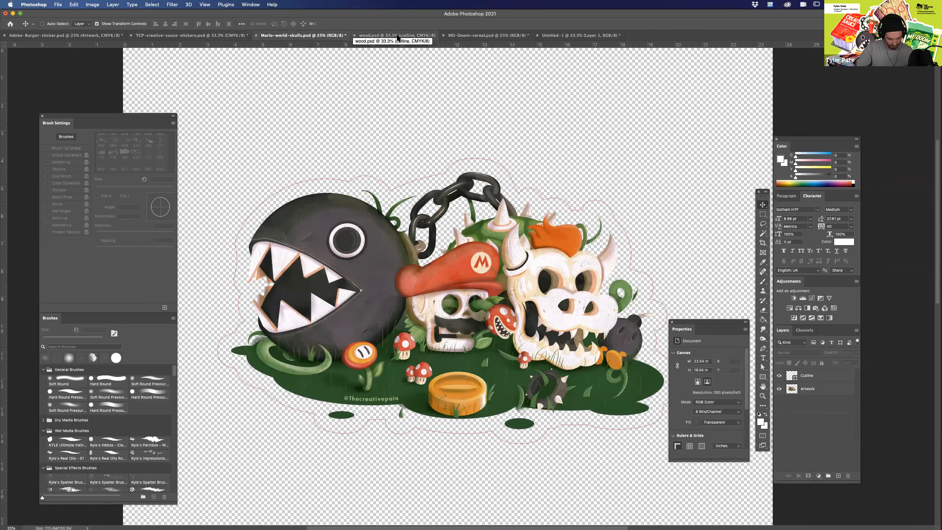
pyautogui.press('super+plus')
pyautogui.press('super+plus')
pyautogui.moveTo(609, 104); pyautogui.dragTo(625, 246)
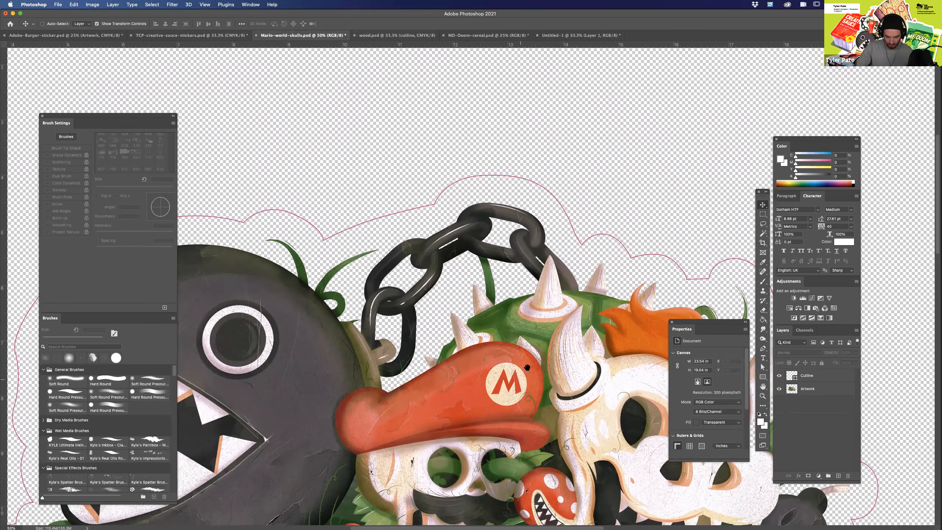
pyautogui.click(812, 376)
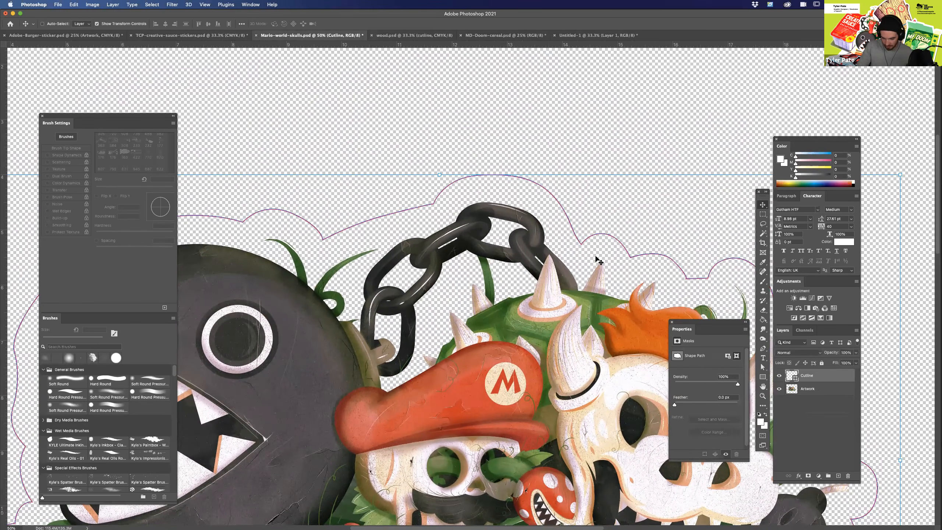
pyautogui.click(838, 476)
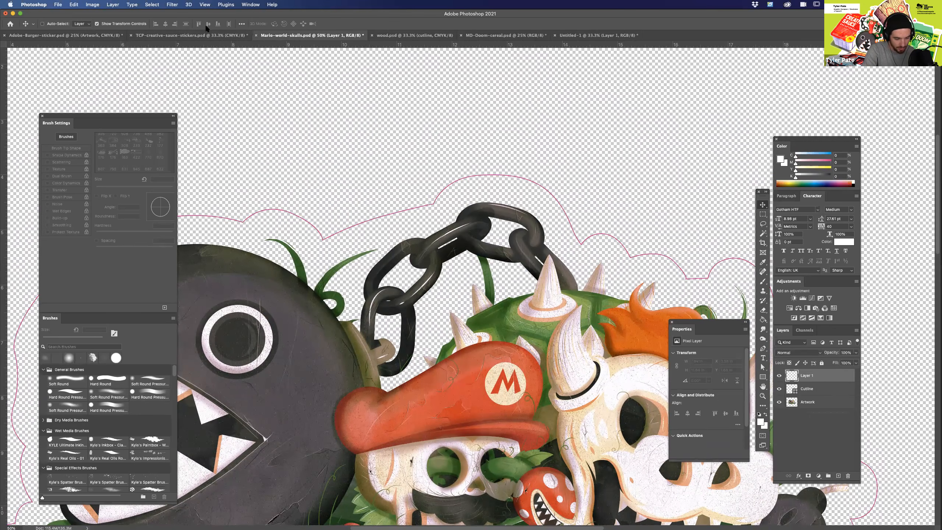
# Draw a closed Pen path about 282 px wide and 416 px high in the gap between the chain and the shell spikes.
pyautogui.press('p')
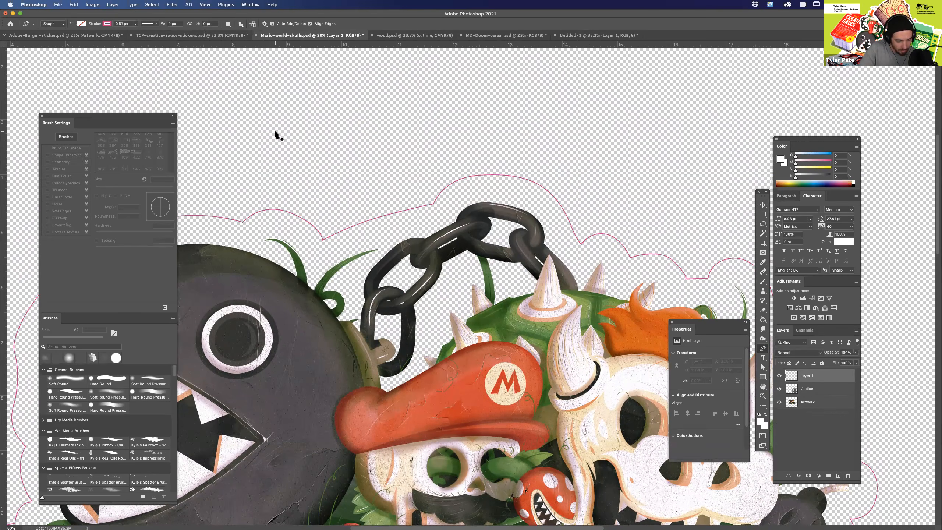
pyautogui.moveTo(468, 264); pyautogui.dragTo(459, 267)
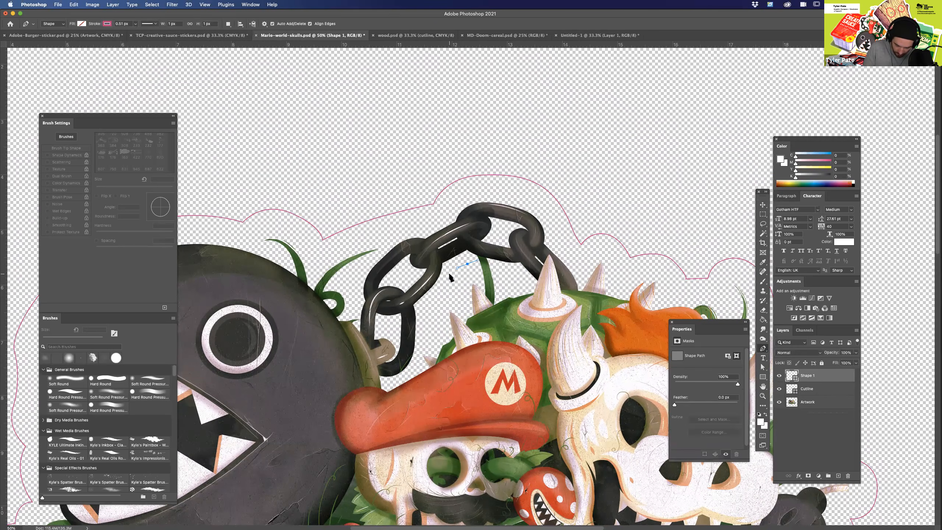
pyautogui.click(451, 272)
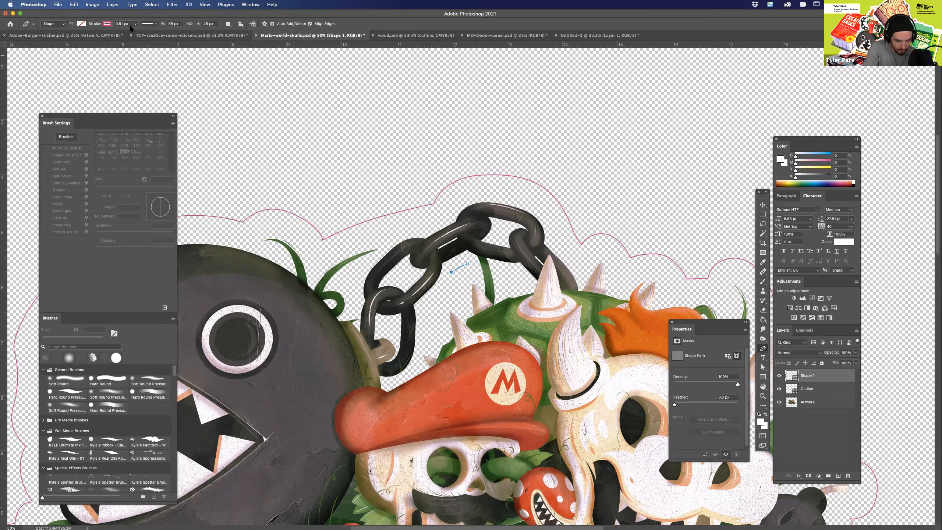
pyautogui.click(452, 276)
pyautogui.moveTo(428, 306); pyautogui.dragTo(420, 314)
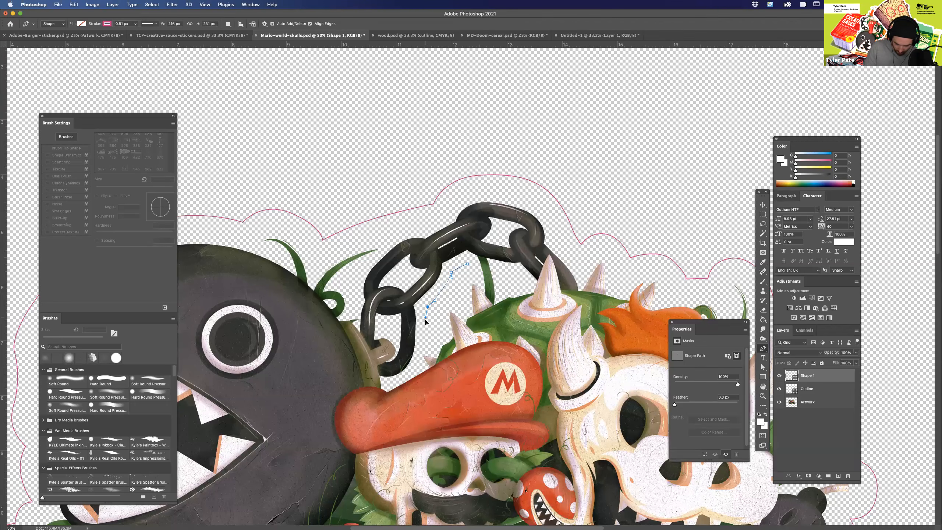
pyautogui.click(428, 340)
pyautogui.click(441, 331)
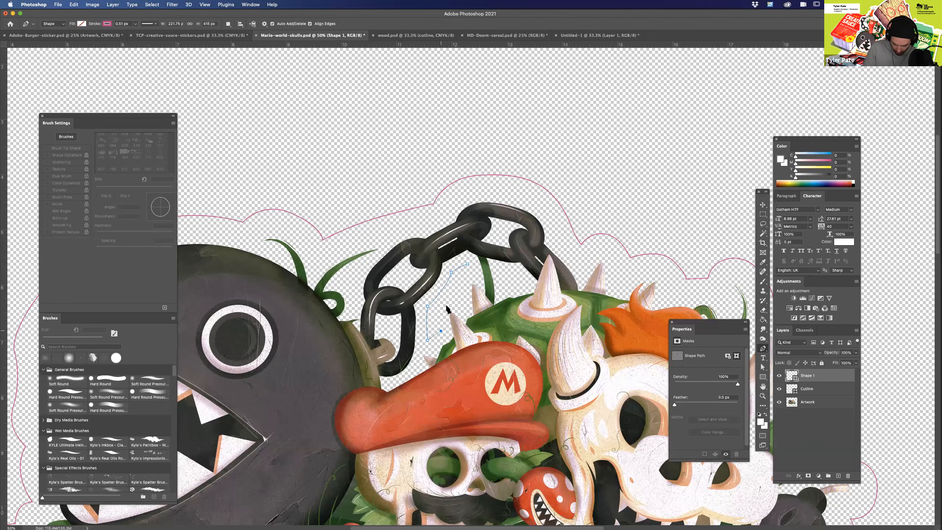
pyautogui.moveTo(447, 304); pyautogui.dragTo(473, 273)
pyautogui.click(464, 308)
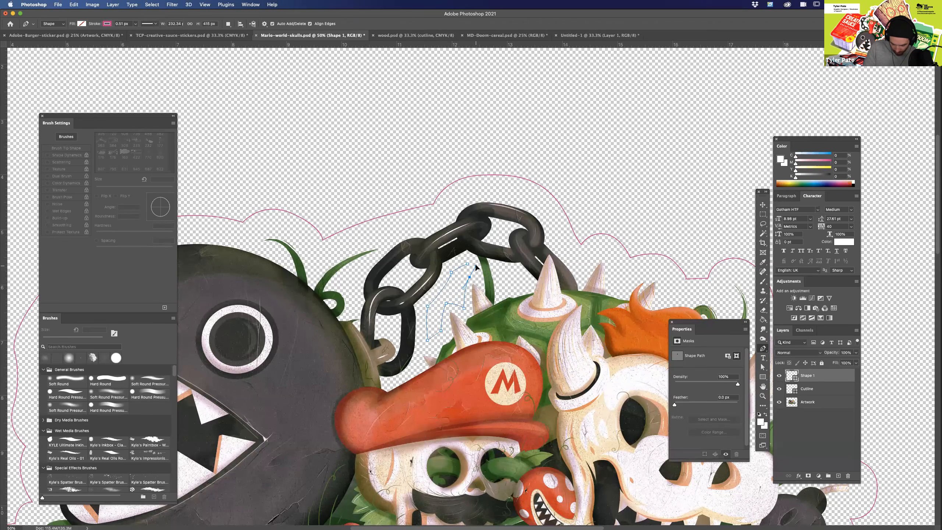
pyautogui.click(478, 278)
pyautogui.moveTo(468, 264); pyautogui.dragTo(462, 263)
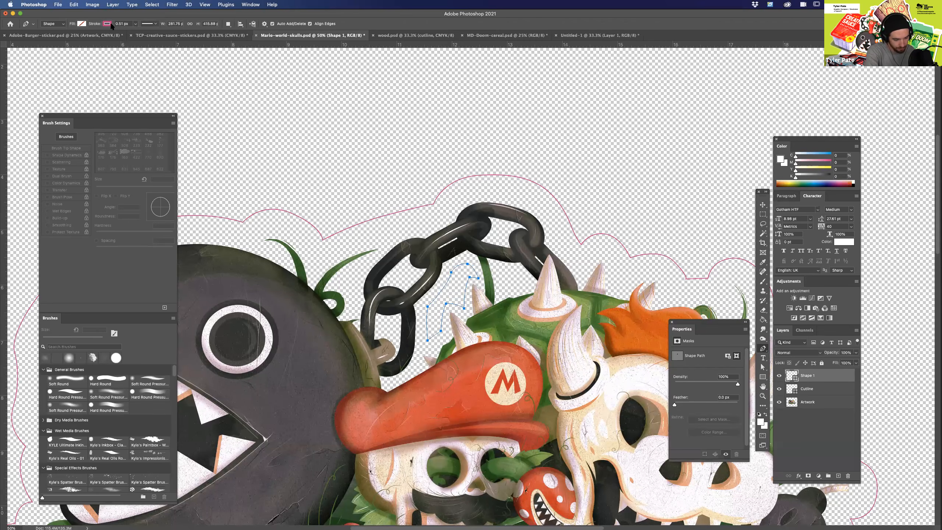
# Set the inner path's pink stroke width to 1.96 px and deselect its layer.
pyautogui.click(135, 24)
pyautogui.moveTo(135, 33); pyautogui.dragTo(138, 33)
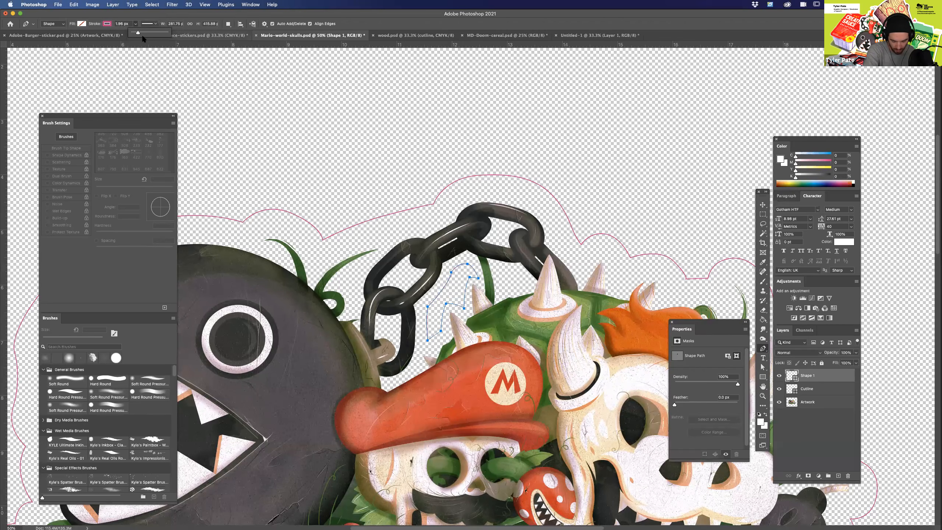
pyautogui.moveTo(141, 34); pyautogui.dragTo(137, 35)
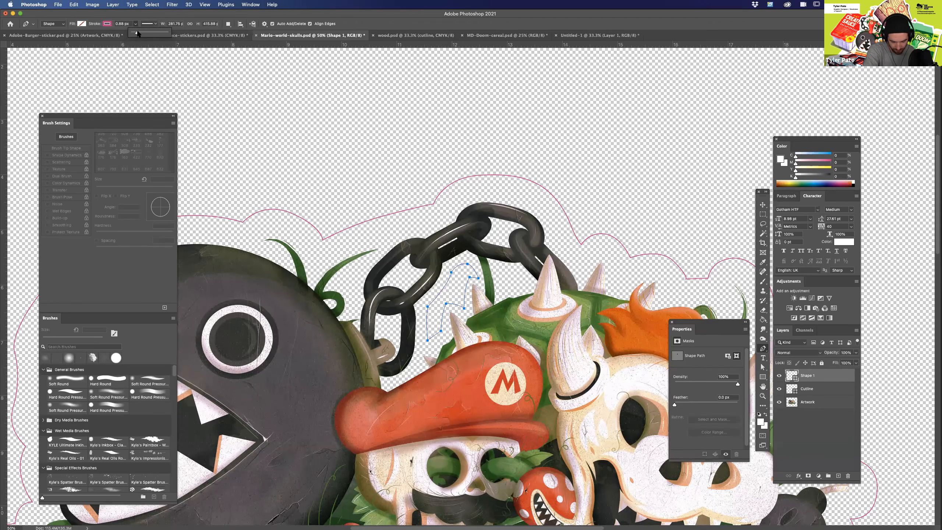
pyautogui.moveTo(137, 34); pyautogui.dragTo(138, 33)
pyautogui.click(804, 422)
pyautogui.click(814, 426)
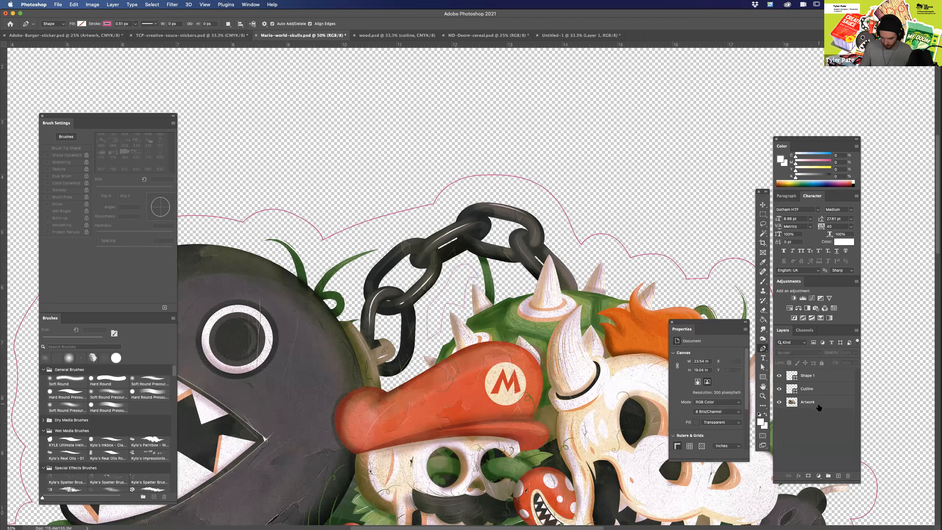
# Thicken the pink stroke of the inner path between the chain and the shell spikes.
pyautogui.click(811, 377)
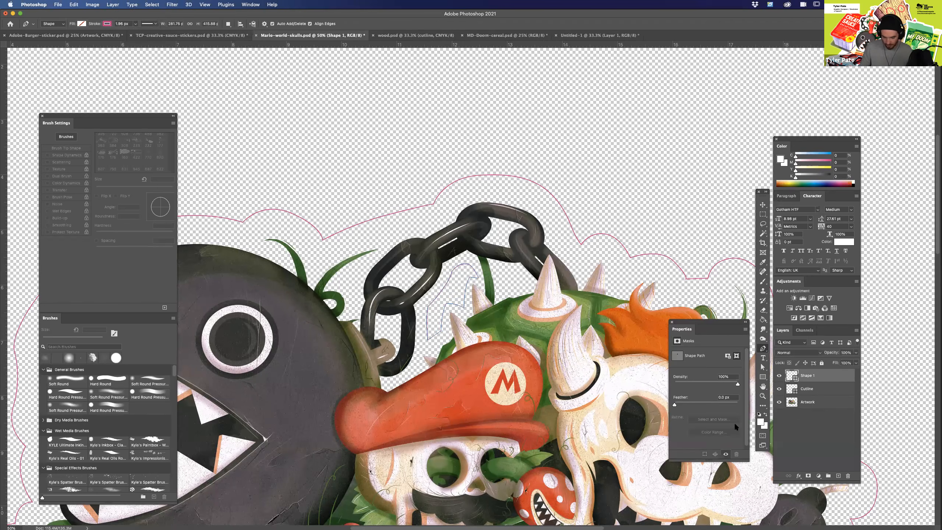
pyautogui.click(136, 24)
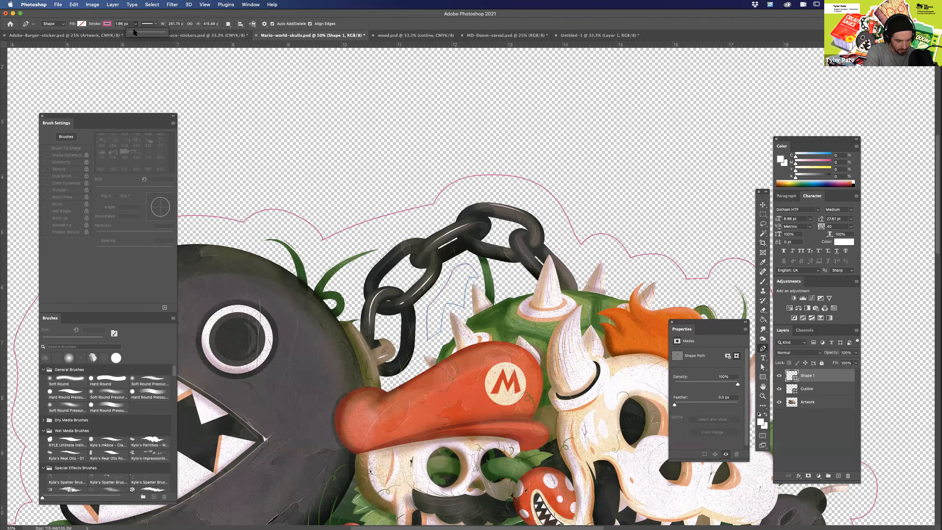
pyautogui.moveTo(134, 33); pyautogui.dragTo(135, 34)
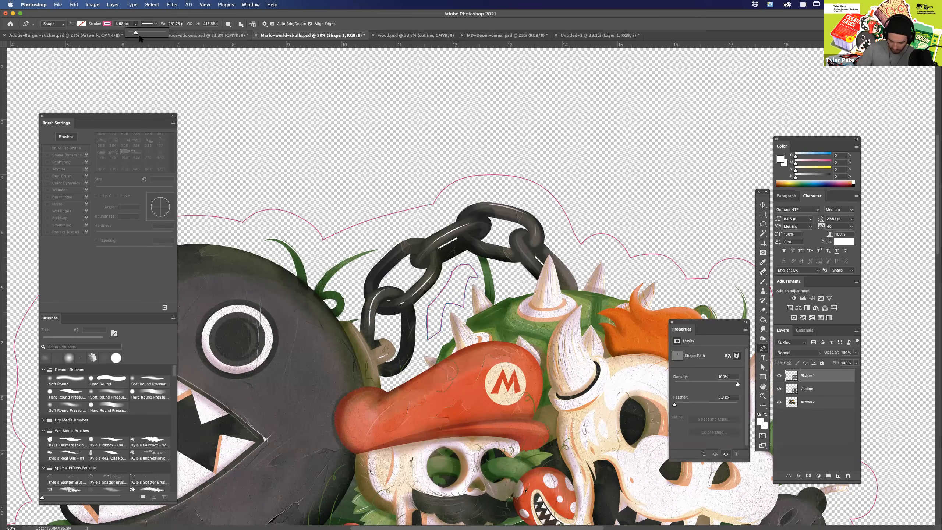
pyautogui.click(810, 420)
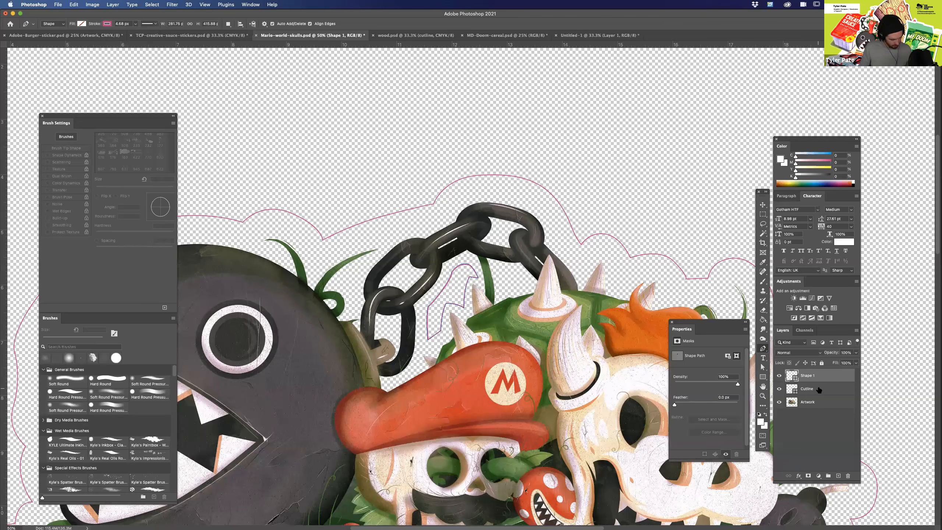
# Try to merge the Shape 1 and Cutline layers as shapes and undo the merge.
pyautogui.click(819, 391)
pyautogui.keyDown('shift'); pyautogui.click(817, 379); pyautogui.keyUp('shift')
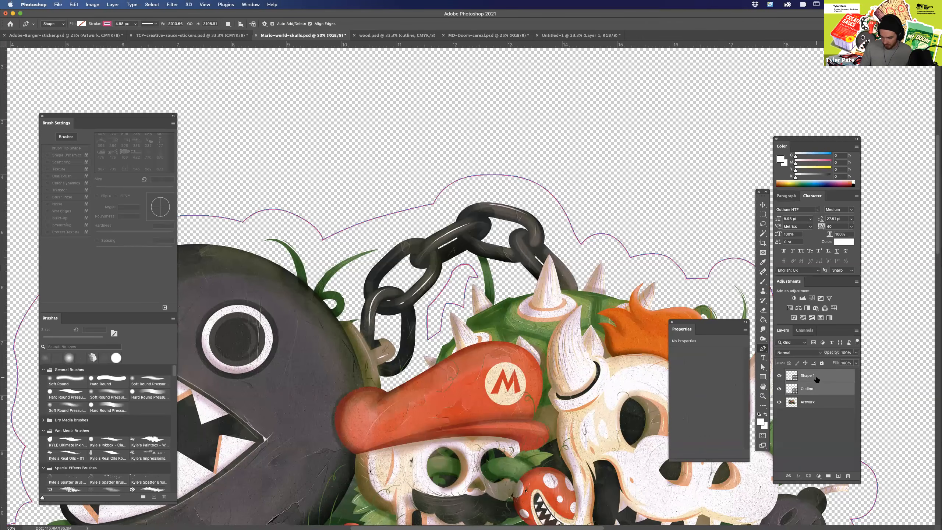
pyautogui.rightClick(817, 378)
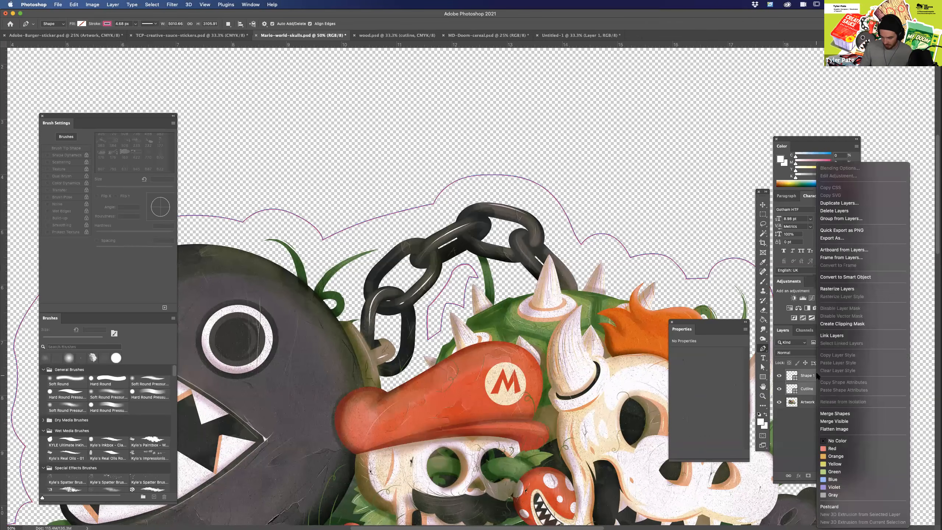
pyautogui.click(837, 413)
pyautogui.click(805, 412)
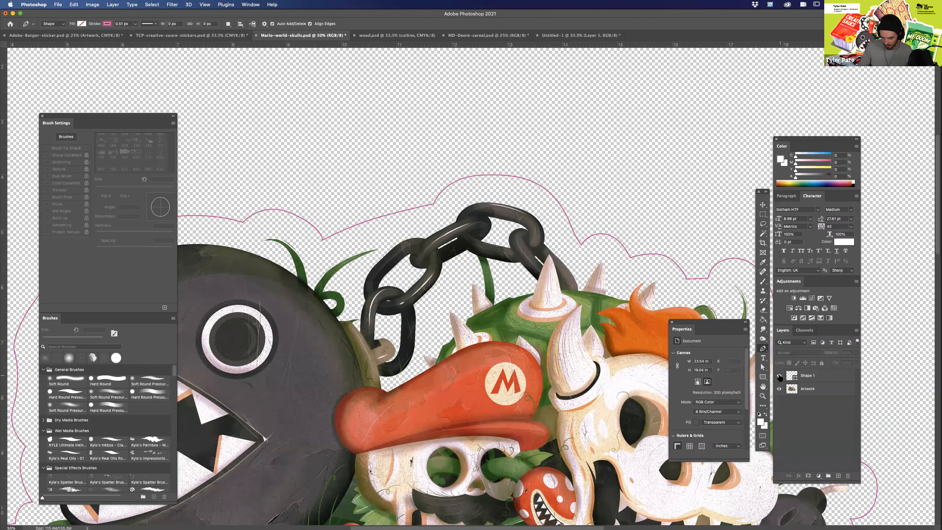
pyautogui.keyDown('alt'); pyautogui.click(793, 382); pyautogui.keyUp('alt')
pyautogui.press('super+z')
pyautogui.press('super+z')
# Move the Cutline layer above Shape 1 and merge the two as rasterized layers.
pyautogui.click(808, 409)
pyautogui.moveTo(810, 392); pyautogui.dragTo(813, 373)
pyautogui.click(813, 390)
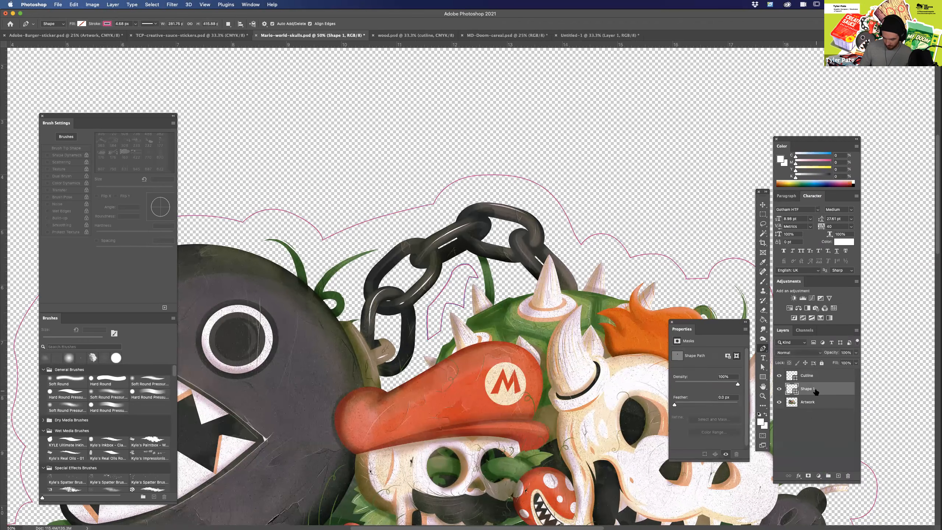
pyautogui.keyDown('shift'); pyautogui.click(822, 379); pyautogui.keyUp('shift')
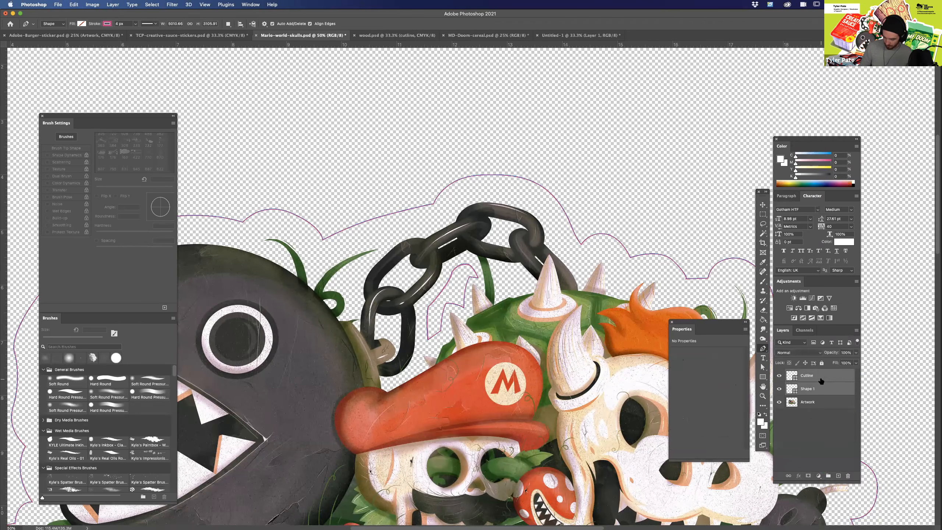
pyautogui.rightClick(822, 379)
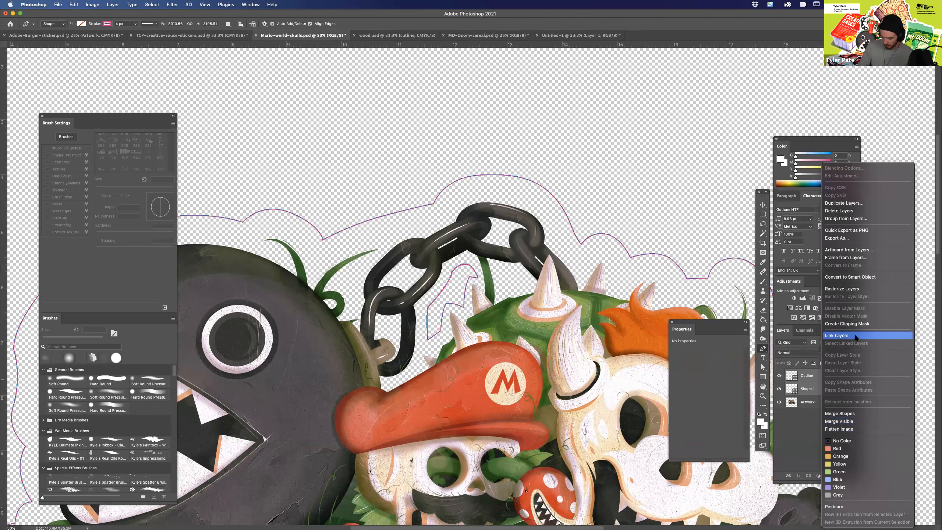
pyautogui.click(854, 290)
pyautogui.rightClick(822, 379)
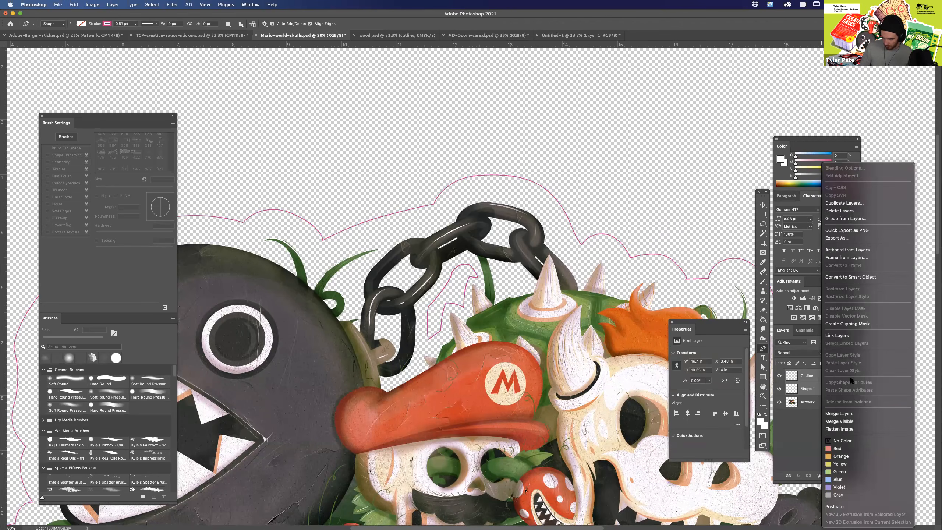
pyautogui.click(854, 414)
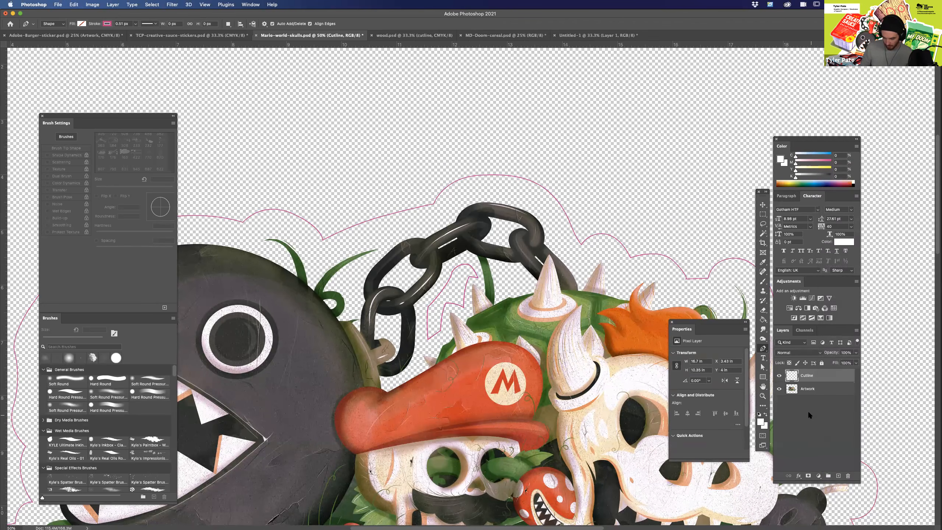
# Examine the merged cutline around the whole artwork, look through wood.psd and MD-Doom-cereal.psd, and return to Mario-world-skulls.psd.
pyautogui.press('super+0')
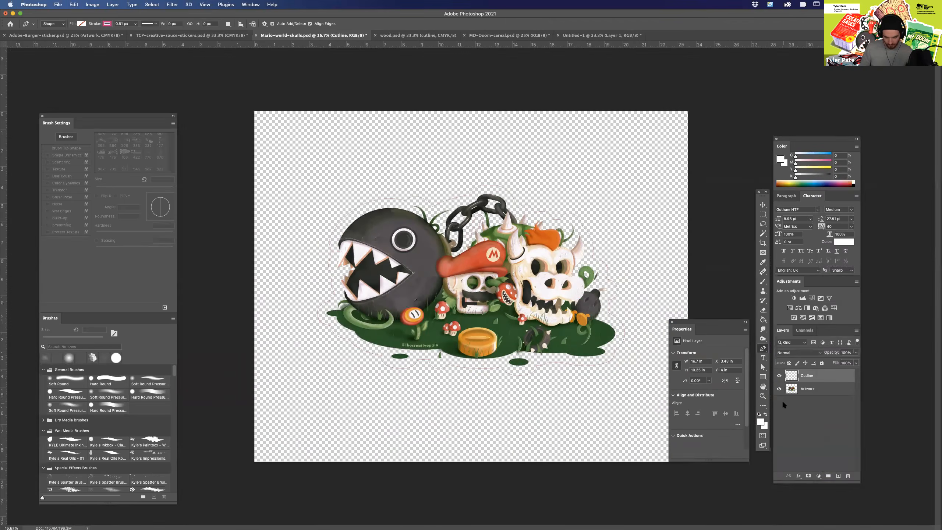
pyautogui.press('super+equal')
pyautogui.press('super+equal')
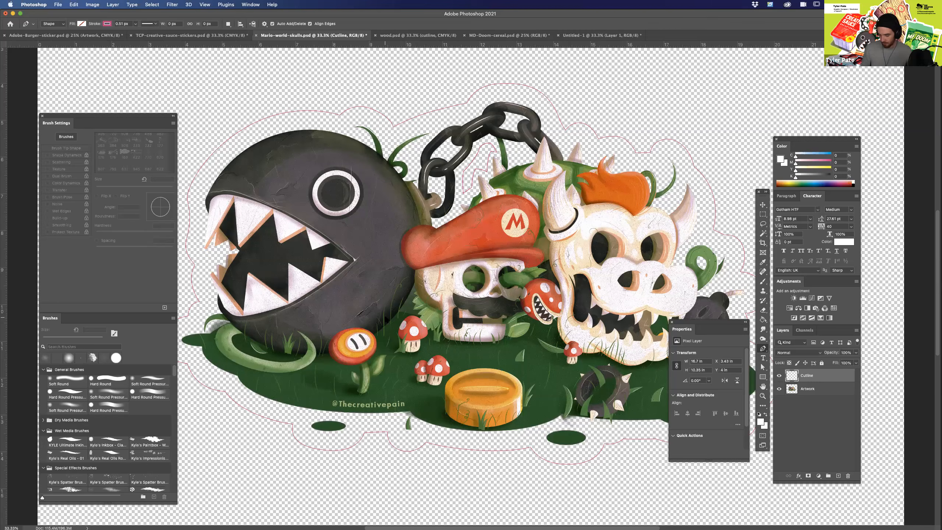
pyautogui.click(813, 408)
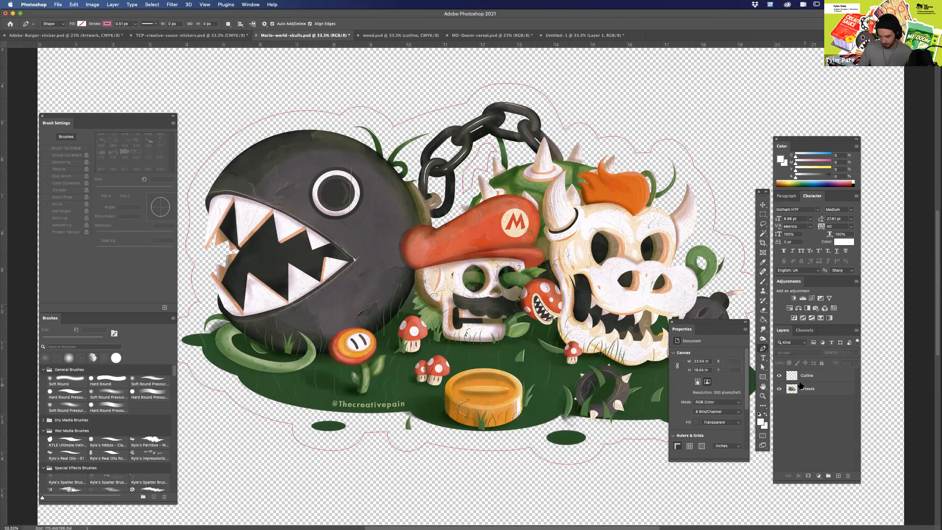
pyautogui.click(396, 37)
pyautogui.click(486, 36)
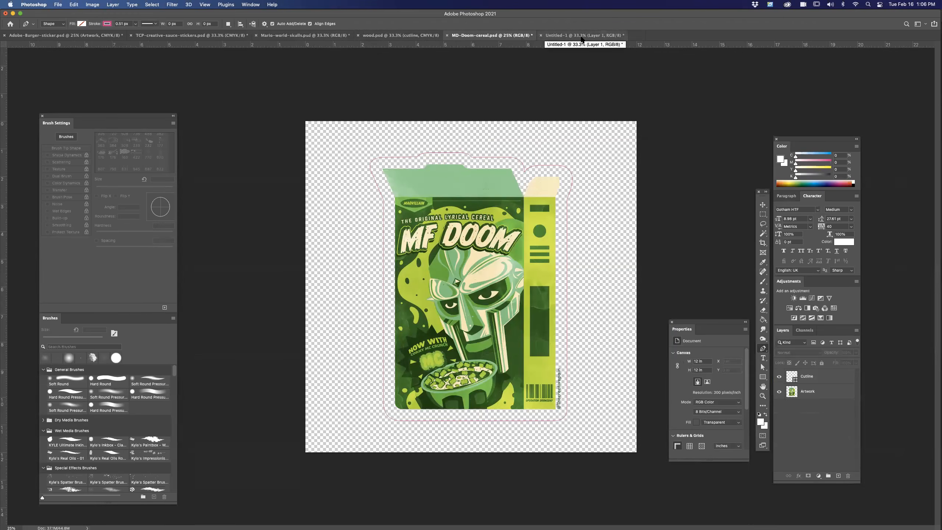
pyautogui.click(318, 36)
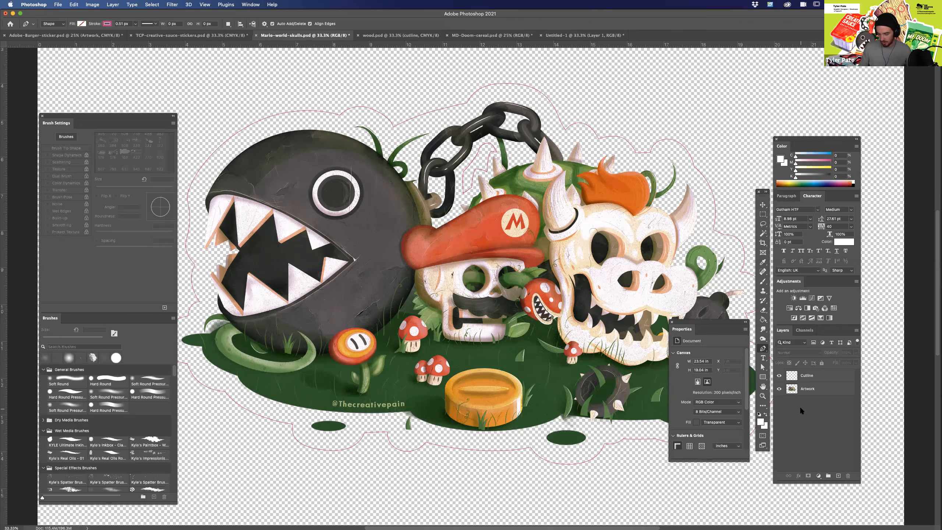
# Close the Untitled-1 document without saving its changes.
pyautogui.click(571, 35)
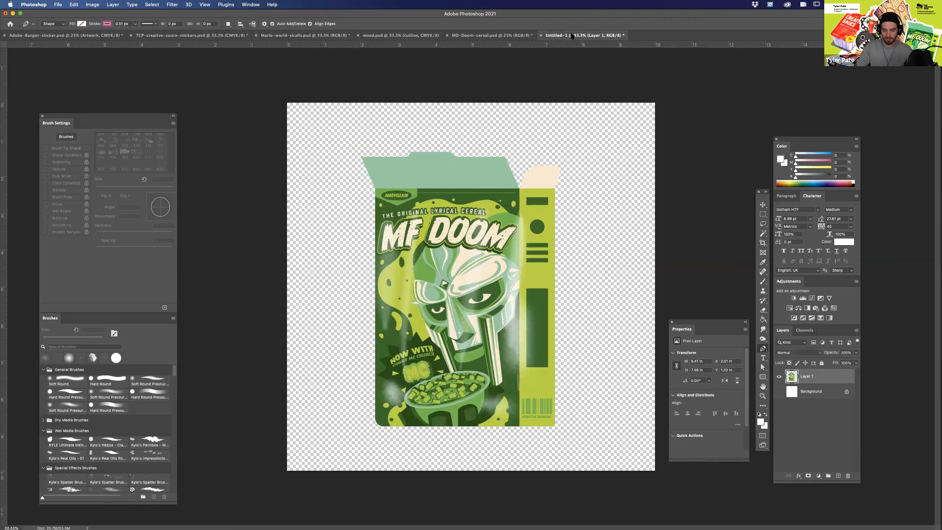
pyautogui.click(541, 35)
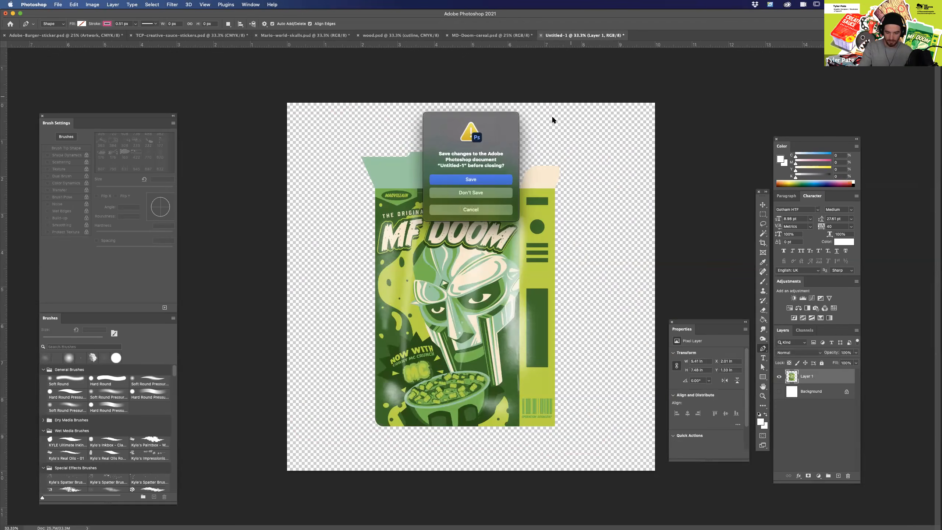
pyautogui.click(471, 193)
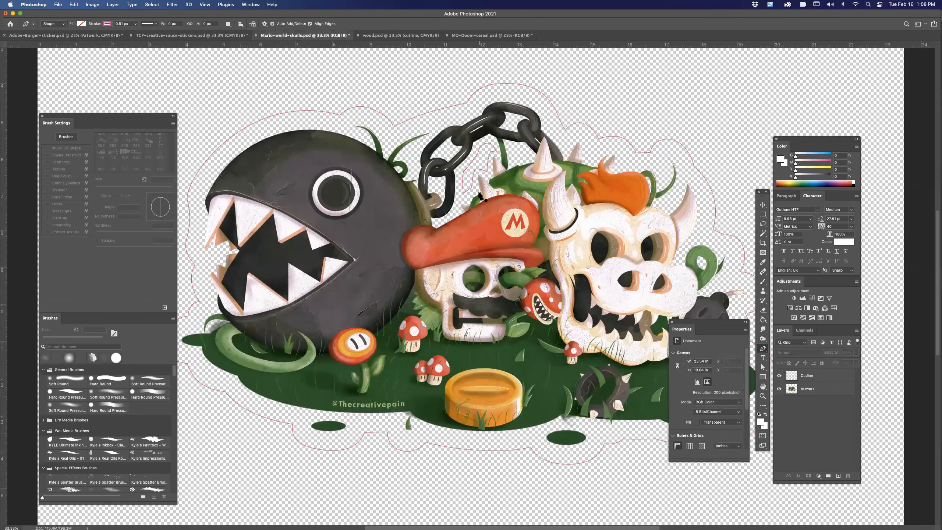
# In TCP-creative-sauce-stickers.psd, draw a rectangle about 4810 px wide and 4813 px high that covers the whole canvas.
pyautogui.click(225, 35)
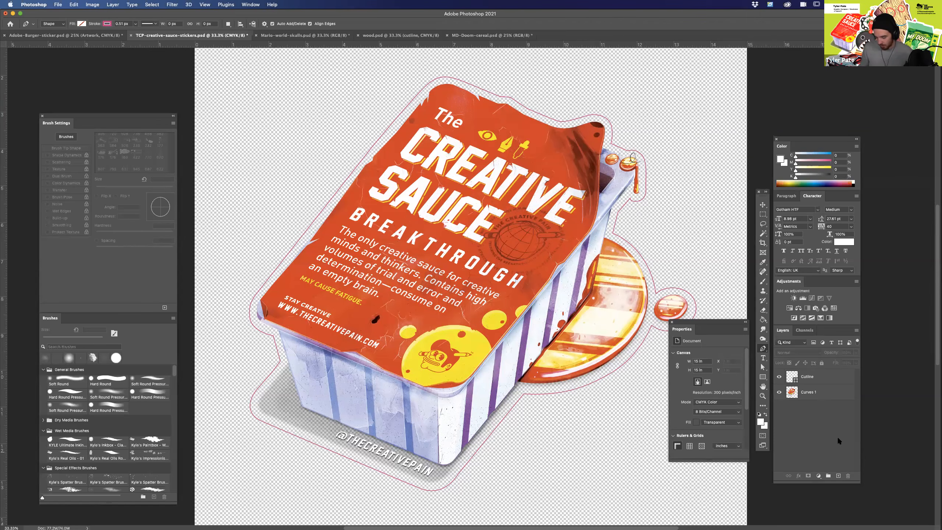
pyautogui.click(764, 377)
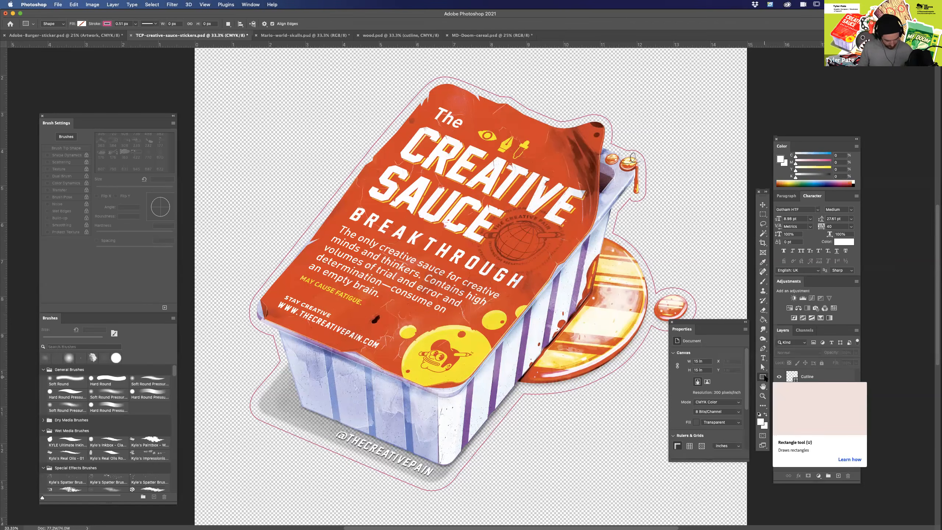
pyautogui.press('super+minus')
pyautogui.press('super+minus')
pyautogui.moveTo(329, 142); pyautogui.dragTo(623, 436)
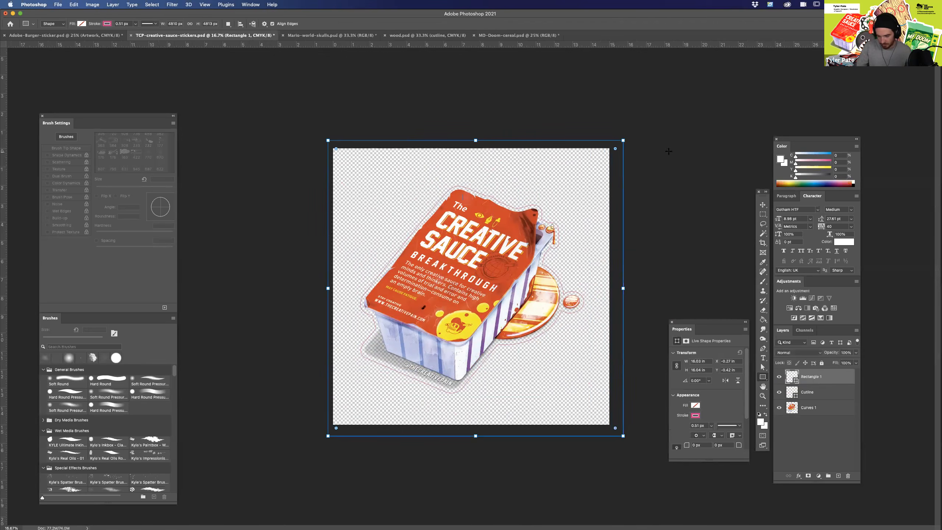
# Remove the rectangle's stroke and fill it with red.
pyautogui.click(107, 23)
pyautogui.click(64, 38)
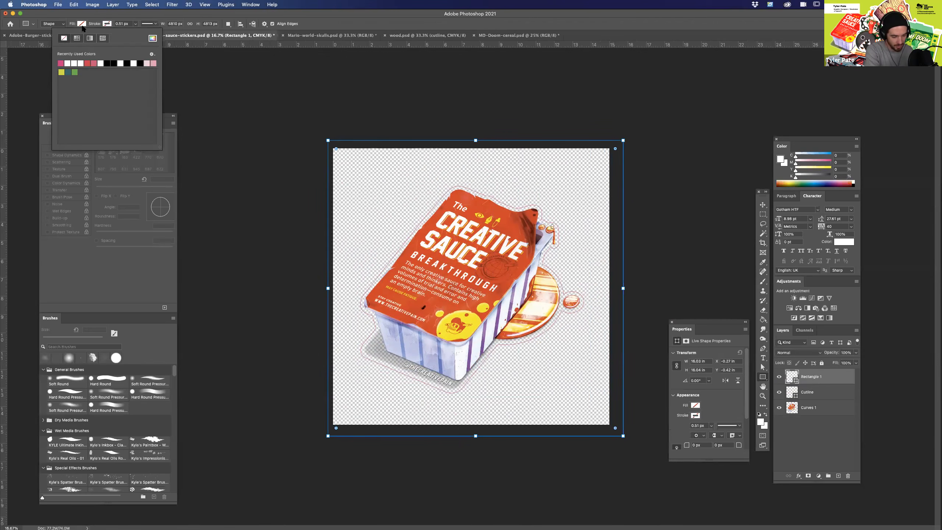
pyautogui.click(81, 24)
pyautogui.click(65, 62)
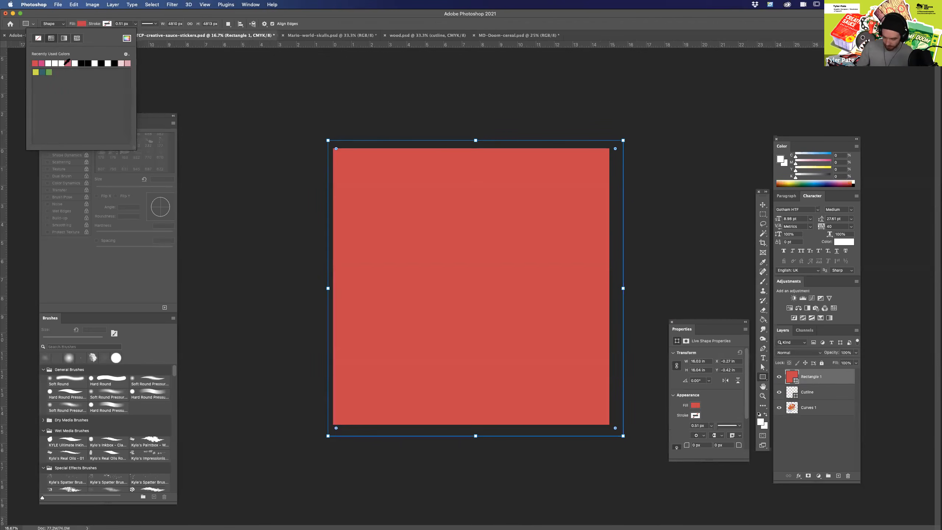
# Move the Rectangle 1 layer below the Curves 1 artwork layer as a background and deselect it.
pyautogui.moveTo(806, 379); pyautogui.dragTo(805, 417)
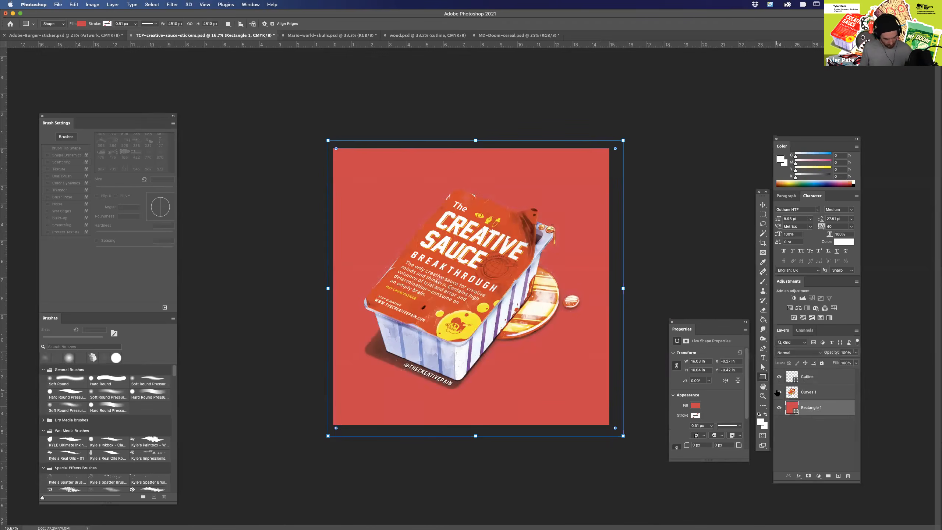
pyautogui.press('super+equal')
pyautogui.press('super+equal')
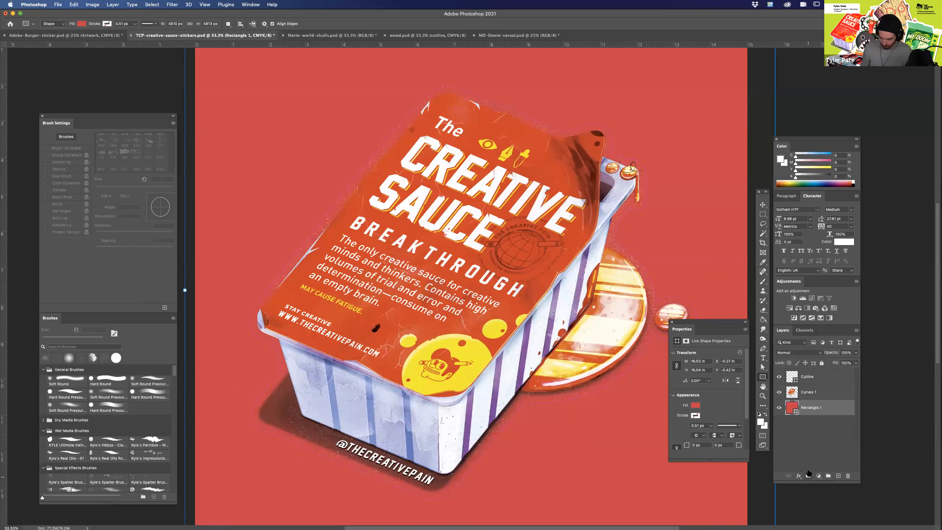
pyautogui.click(812, 445)
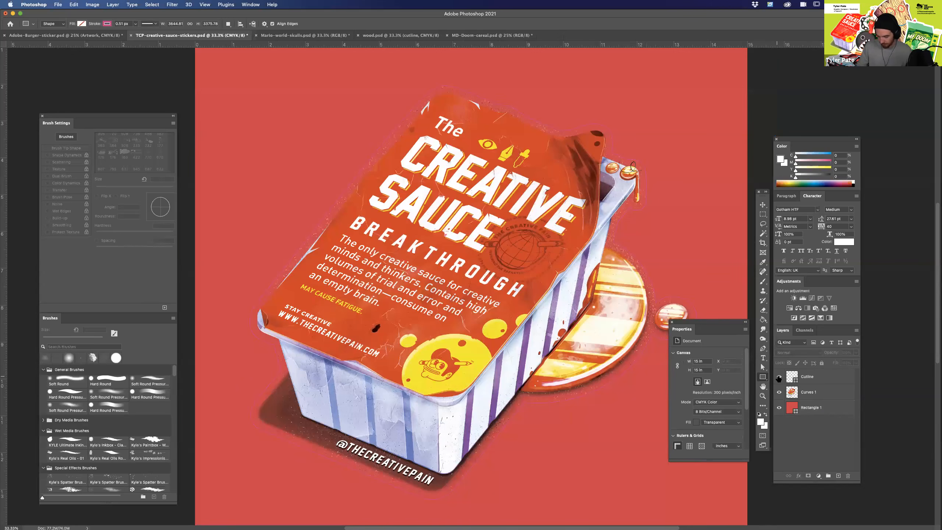
# Recolor the background rectangle light pink and deselect its layer.
pyautogui.doubleClick(793, 407)
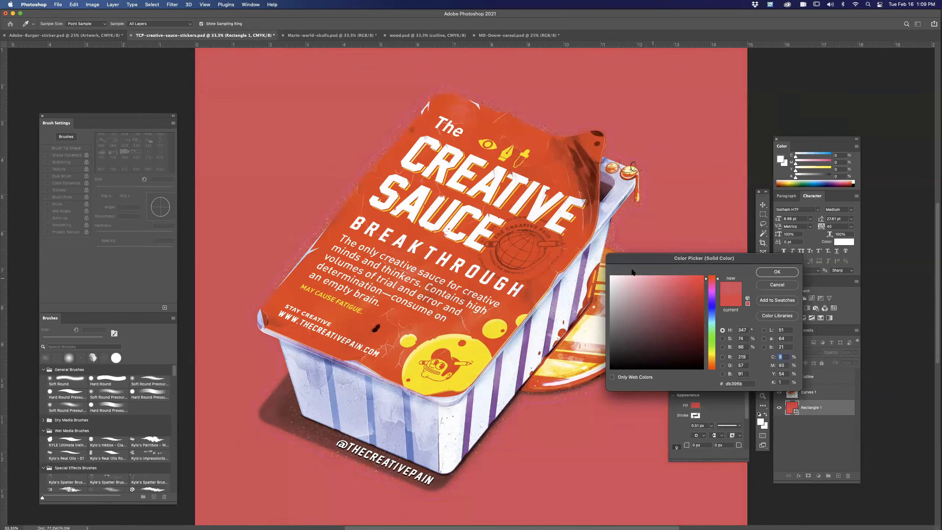
pyautogui.click(633, 276)
pyautogui.click(777, 272)
pyautogui.click(806, 427)
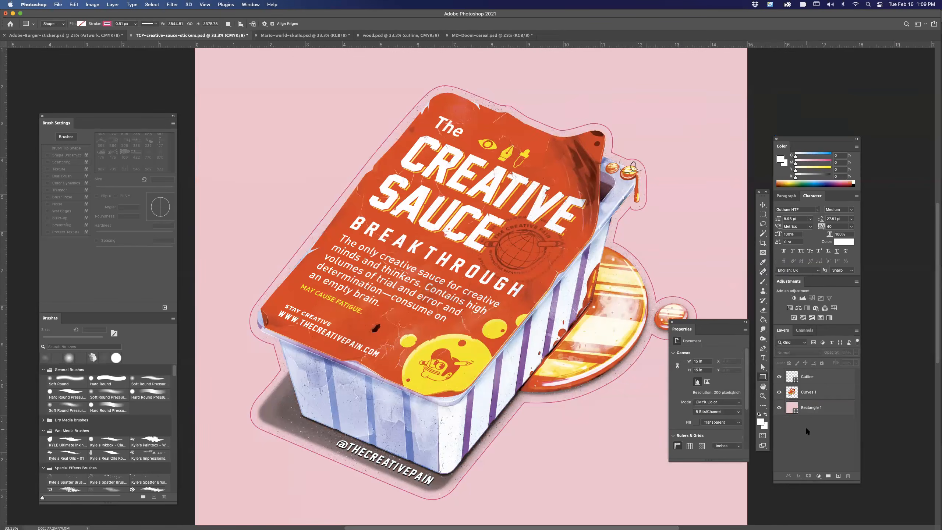
# Review the cutlines in TCP-creative-sauce-stickers.psd, wood.psd and MD-Doom-cereal.psd, ending back in the creative sauce file.
pyautogui.press('super+minus')
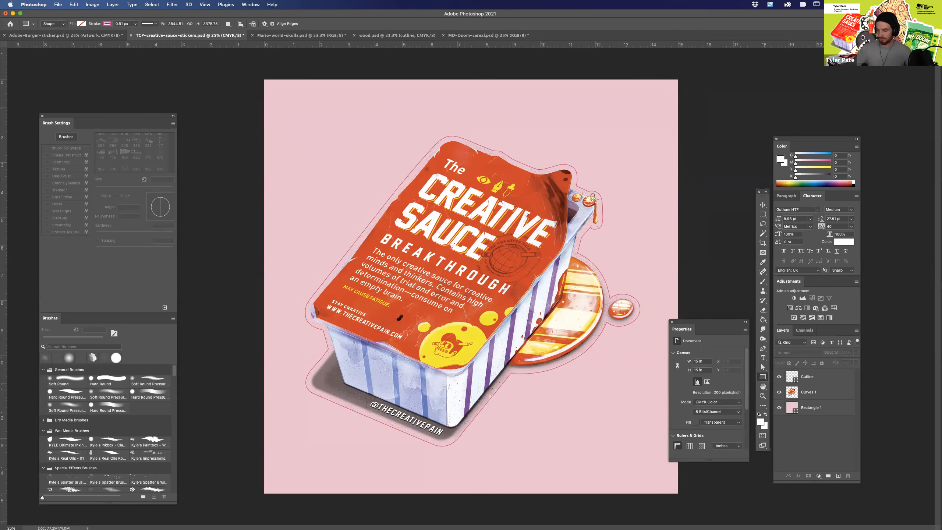
pyautogui.click(397, 36)
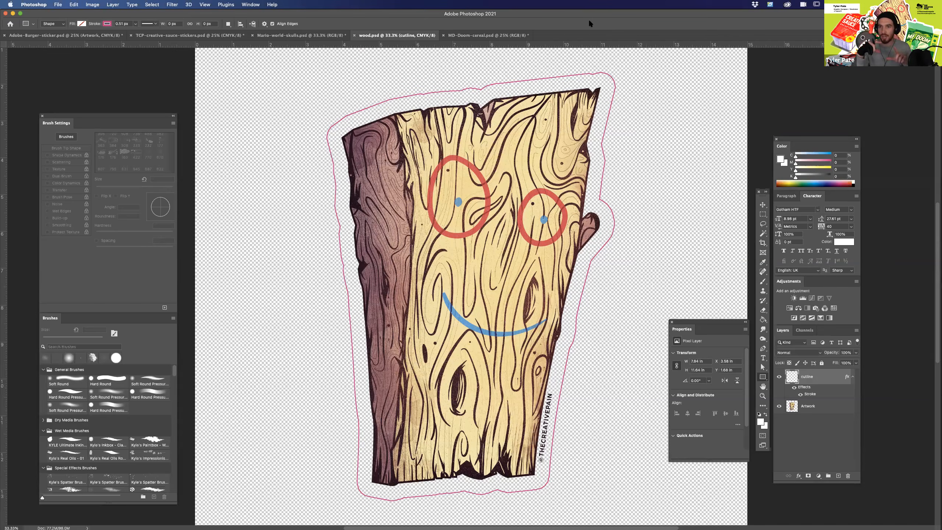
pyautogui.press('super+equal')
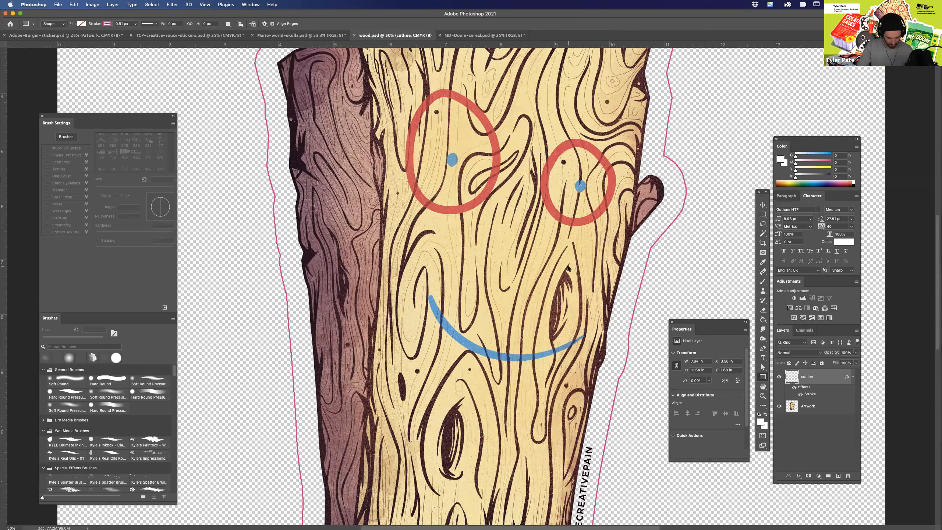
pyautogui.press('super+minus')
pyautogui.press('super+minus')
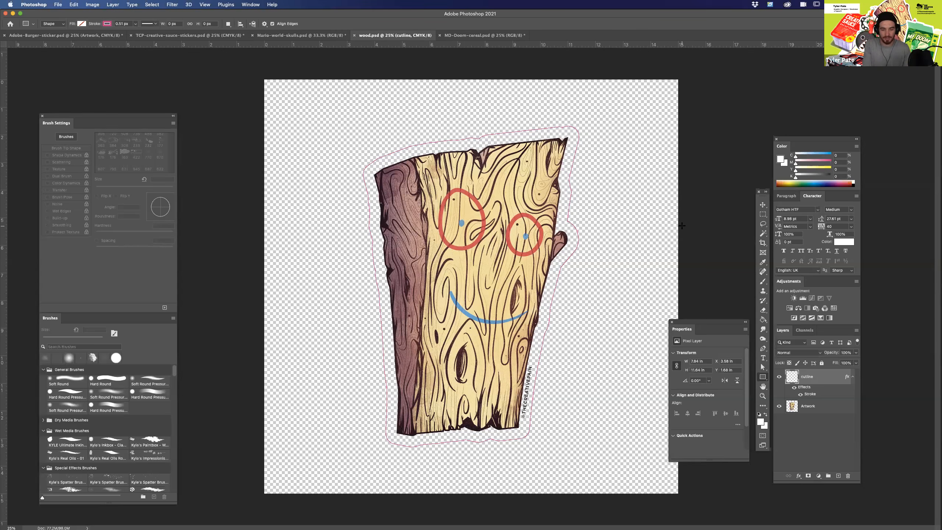
pyautogui.click(474, 36)
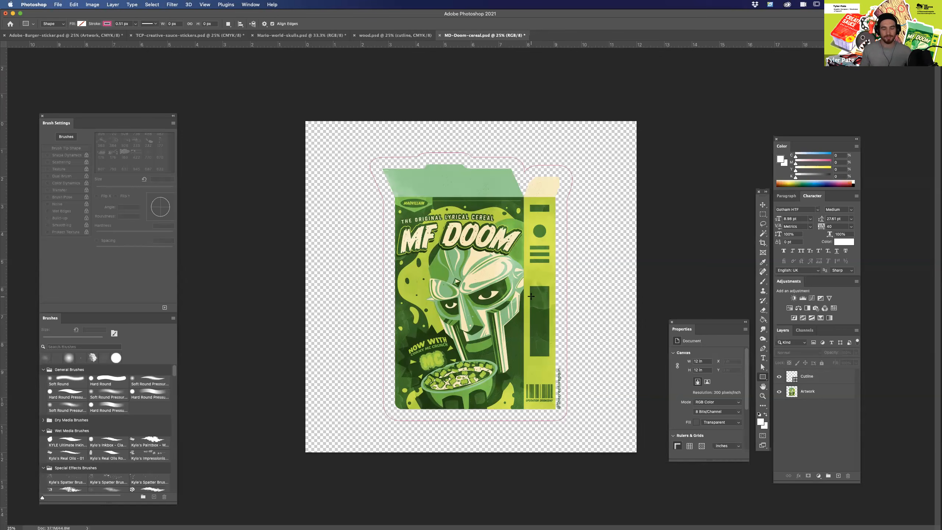
pyautogui.click(229, 36)
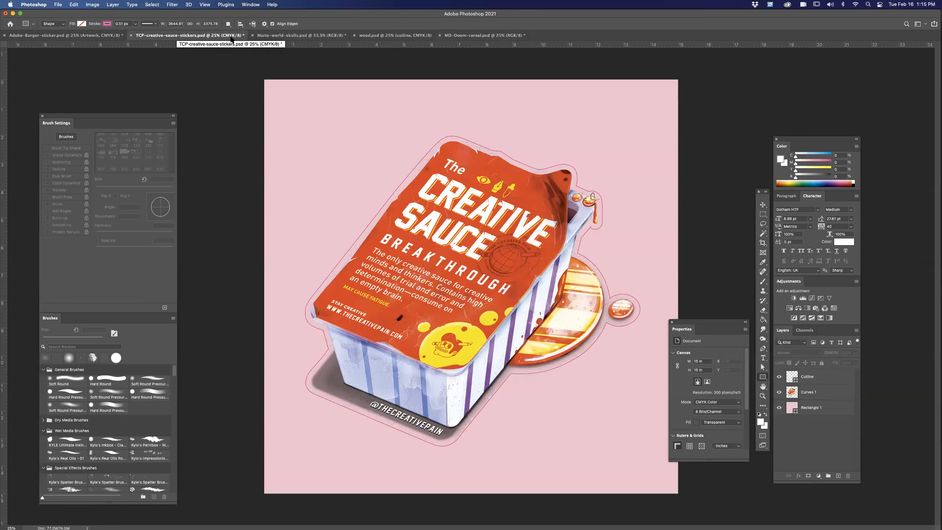